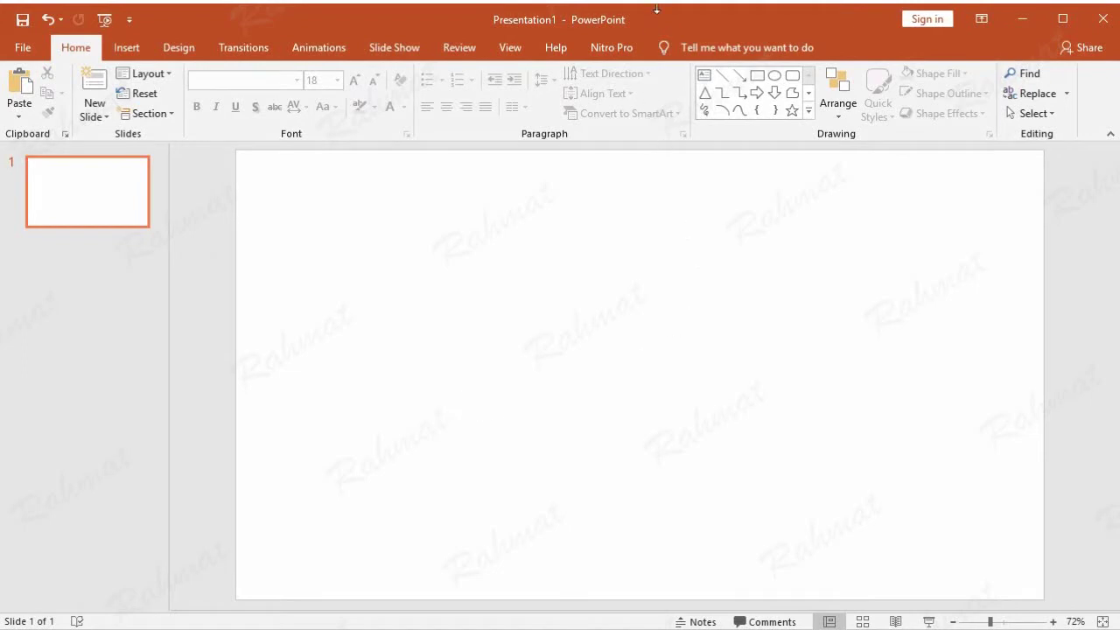
Minimize the blank PowerPoint presentation to reveal the Word card with the 2019 Happy New Year design
{"action": "left_click", "coordinate": [1022, 21]}
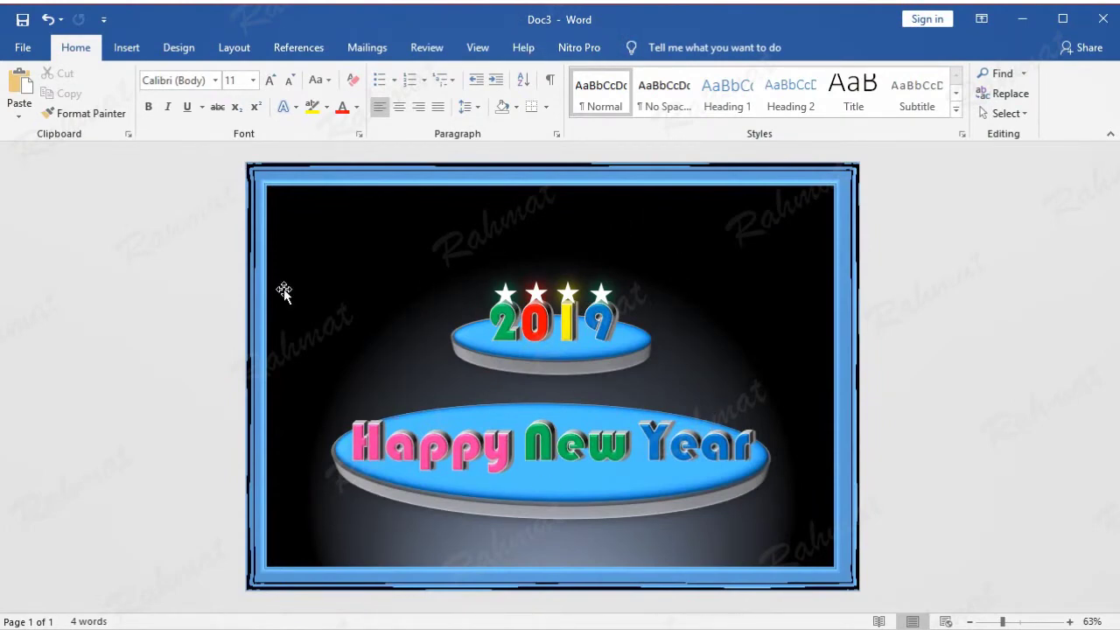
Open the Selection Pane and briefly hide then reshow Frame 14, 5-Point Star 13 and 5-Point Star 12
{"action": "left_click", "coordinate": [1024, 113]}
{"action": "left_click", "coordinate": [1016, 197]}
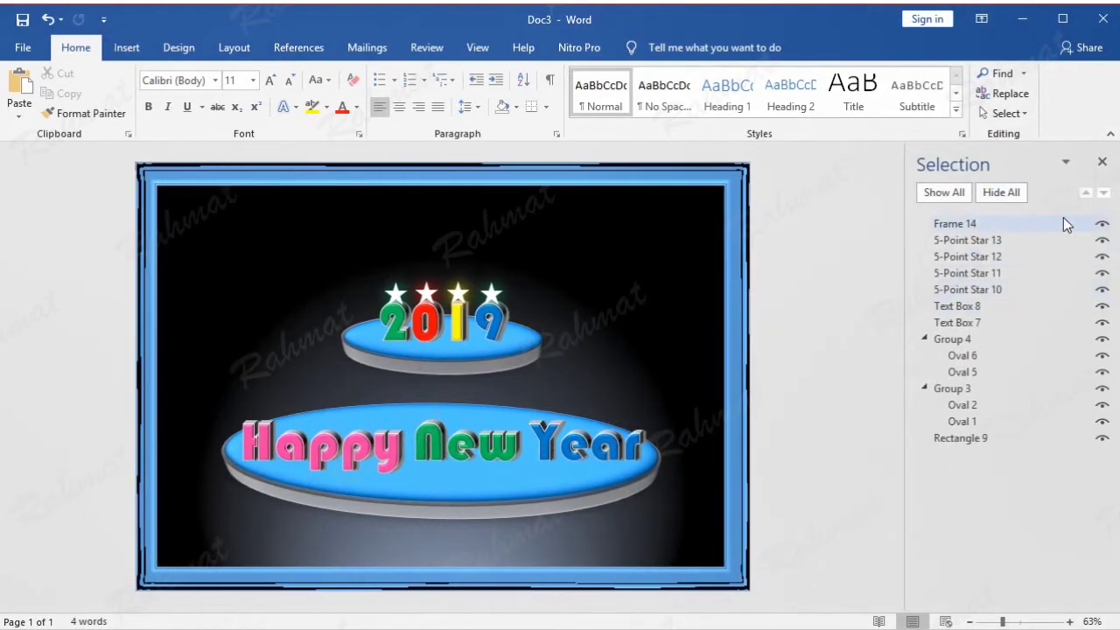
{"action": "left_click", "coordinate": [1101, 224]}
{"action": "left_click", "coordinate": [1101, 225]}
{"action": "left_click", "coordinate": [1101, 239]}
{"action": "left_click", "coordinate": [1102, 239]}
{"action": "left_click", "coordinate": [1101, 257]}
{"action": "left_click", "coordinate": [1101, 257]}
Insert a Simple Text Box at 28 pt, clear its placeholder text and drag it down onto the card
{"action": "left_click", "coordinate": [124, 49]}
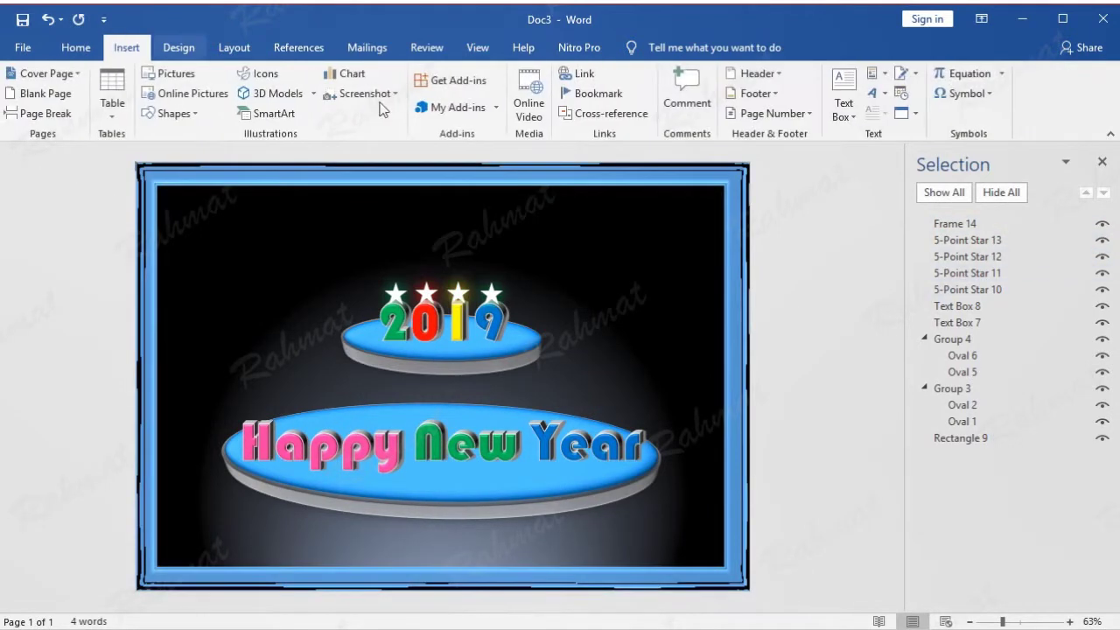
{"action": "left_click", "coordinate": [843, 103]}
{"action": "left_click", "coordinate": [850, 162]}
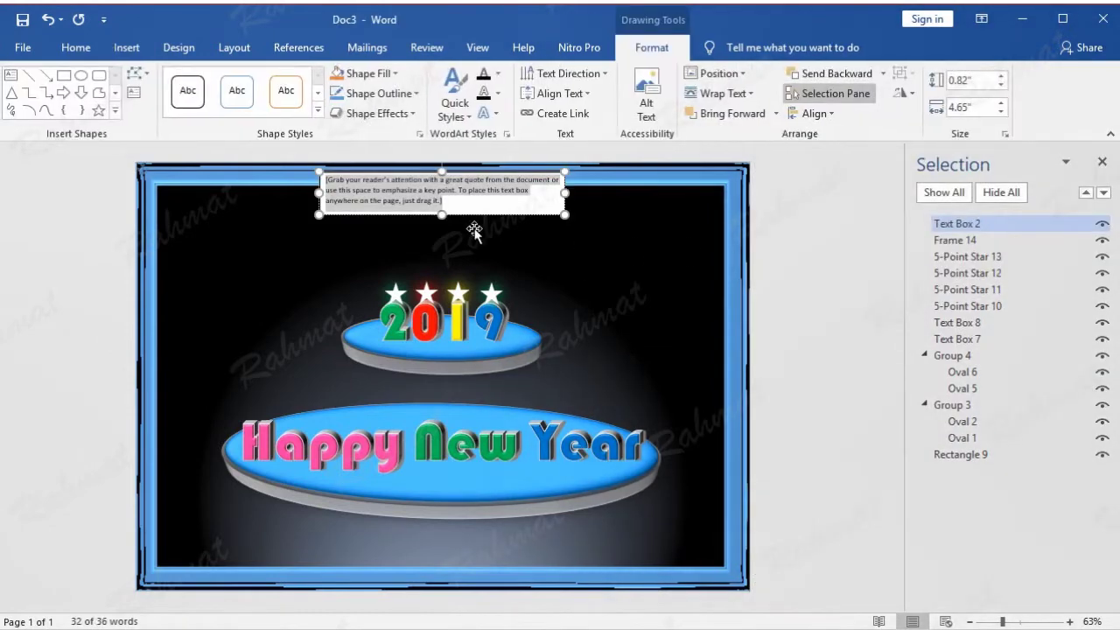
{"action": "left_click", "coordinate": [88, 48]}
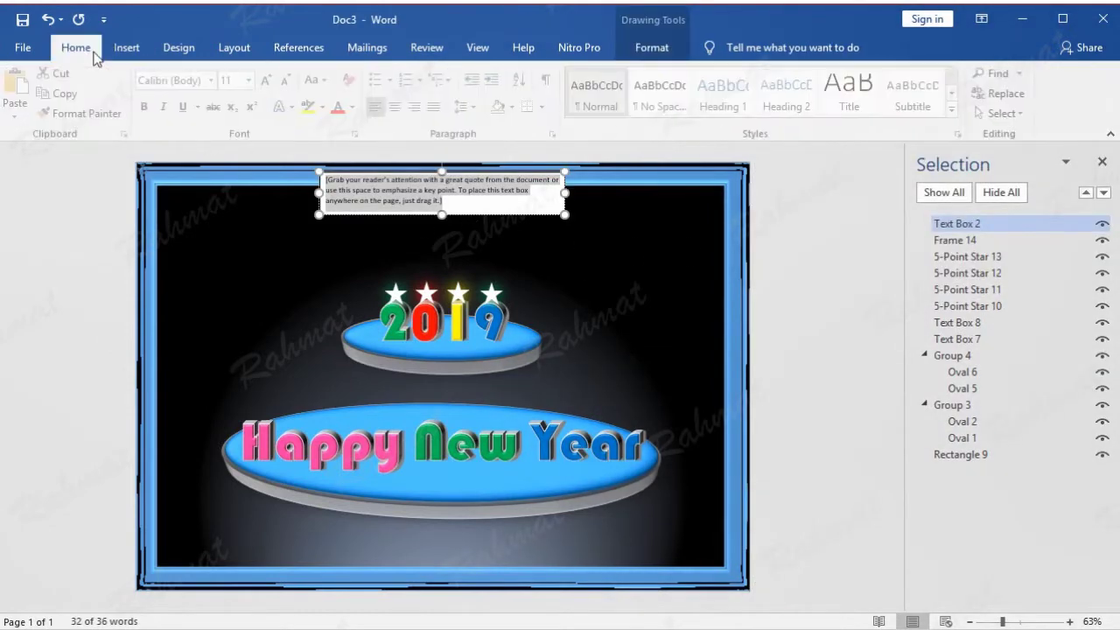
{"action": "left_click", "coordinate": [251, 79]}
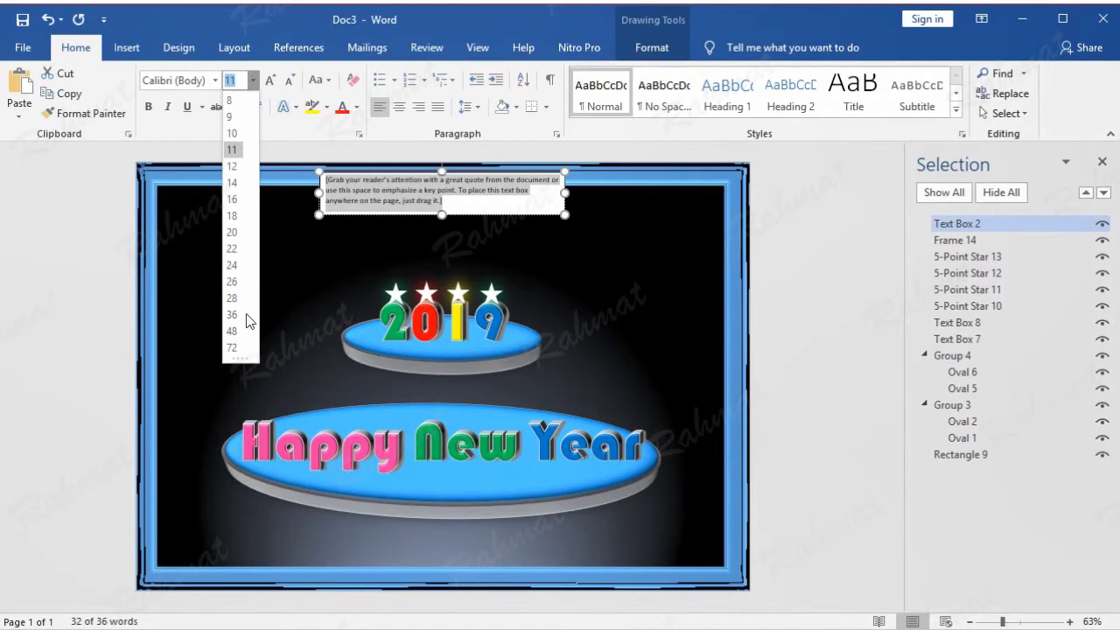
{"action": "left_click", "coordinate": [232, 297]}
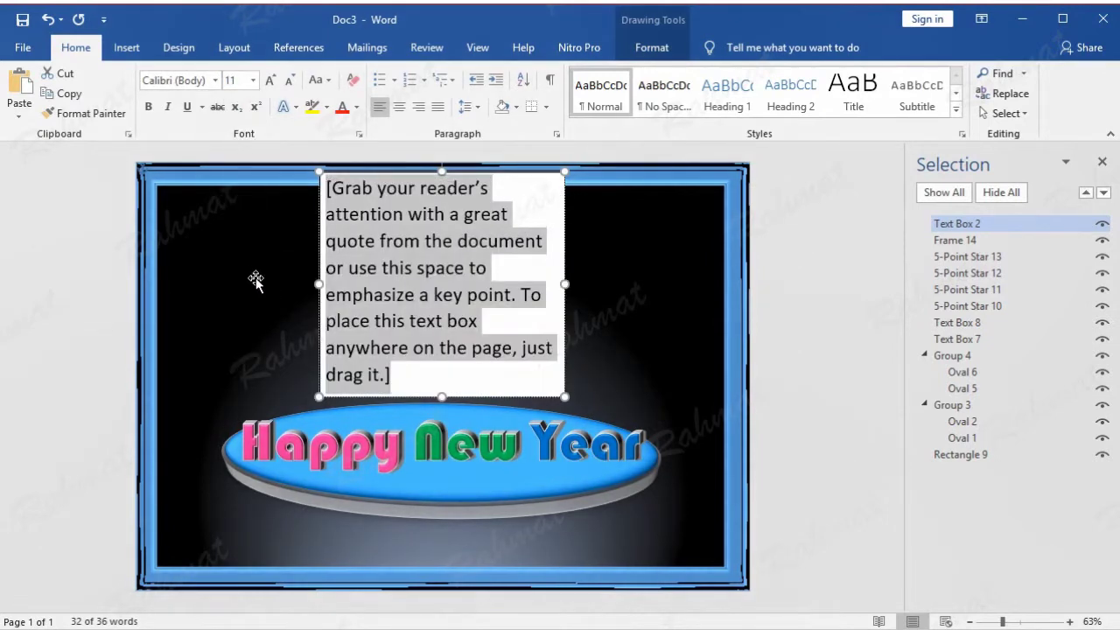
{"action": "key", "text": "Delete"}
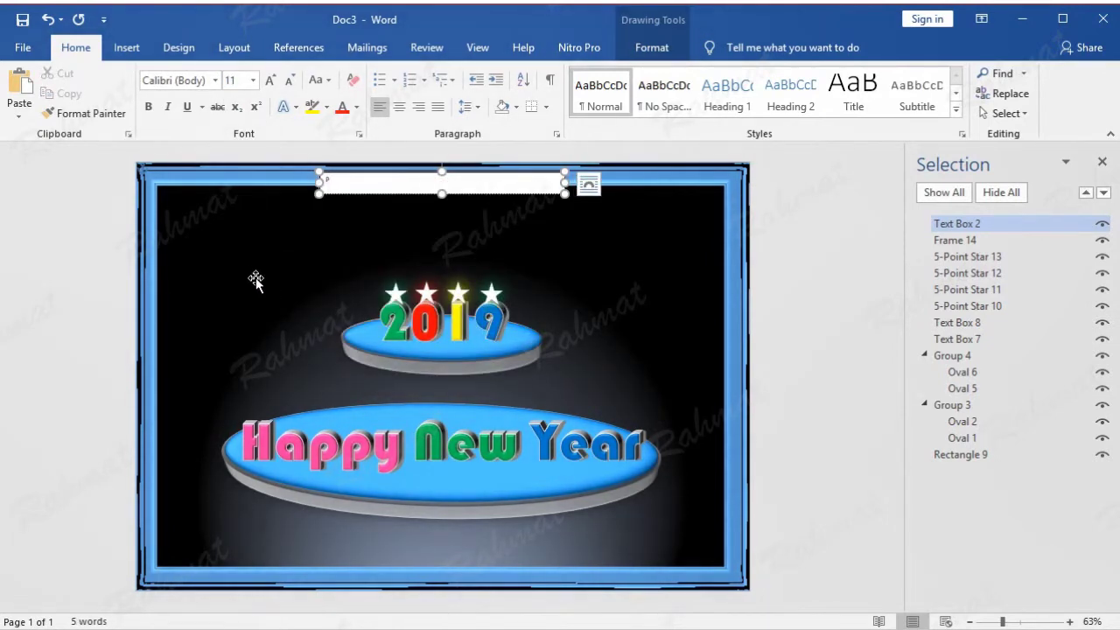
{"action": "left_click_drag", "start_coordinate": [357, 180], "coordinate": [343, 246]}
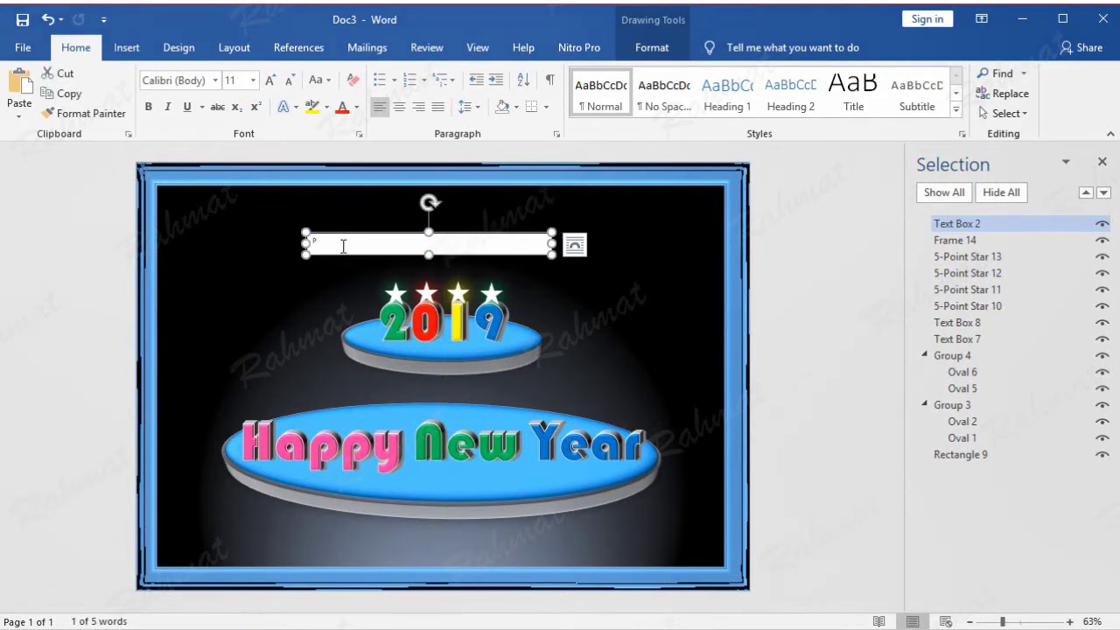
{"action": "left_click", "coordinate": [312, 244]}
Set the text box to 48 pt and complete the text 'PRESS CTRL KEYBOAR'
{"action": "left_click", "coordinate": [252, 79]}
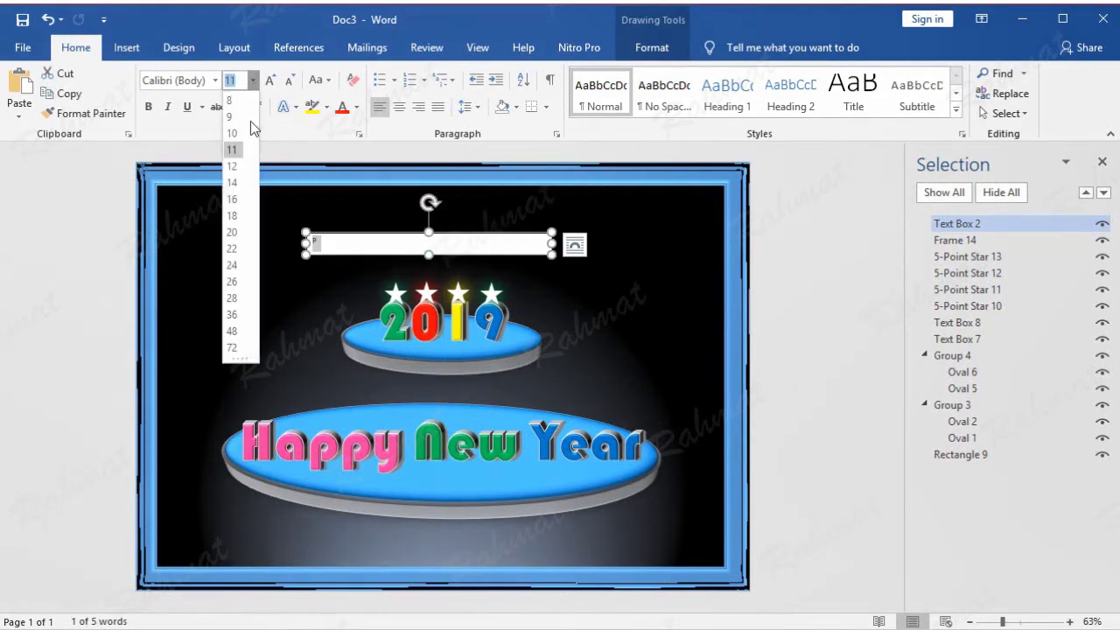
{"action": "left_click", "coordinate": [232, 331]}
{"action": "left_click", "coordinate": [346, 256]}
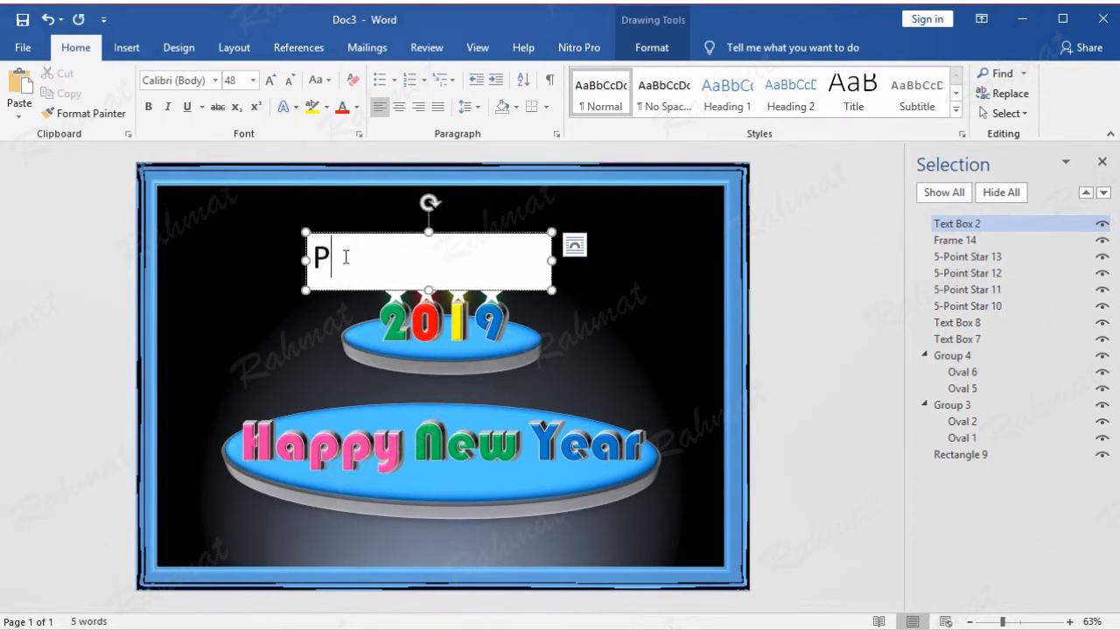
{"action": "type", "text": "RESS "}
{"action": "type", "text": "CTR"}
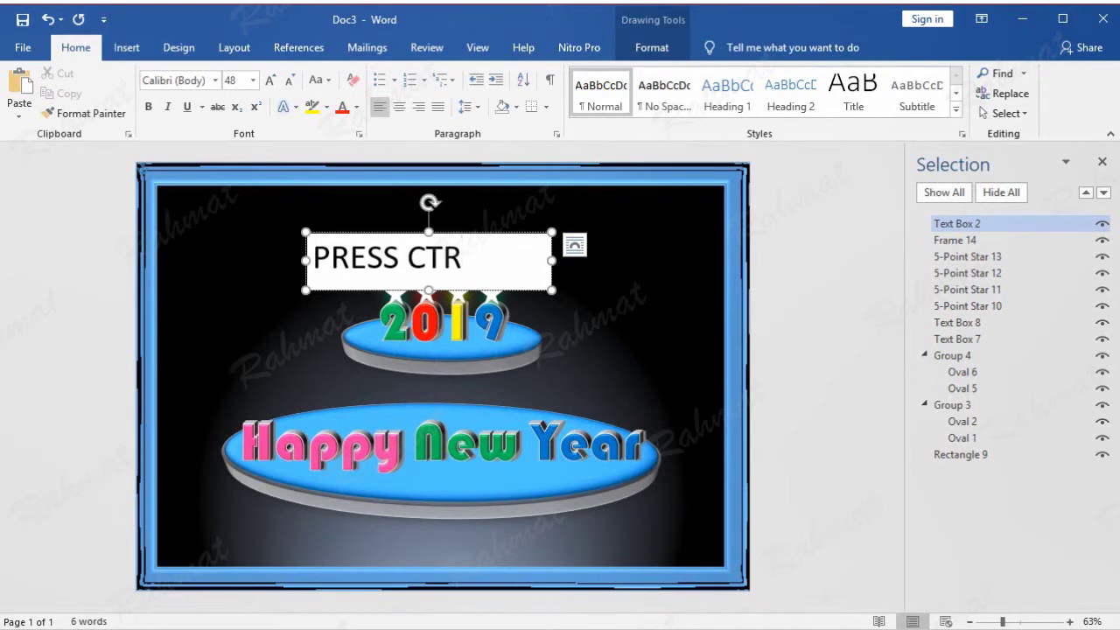
{"action": "type", "text": "L KEY"}
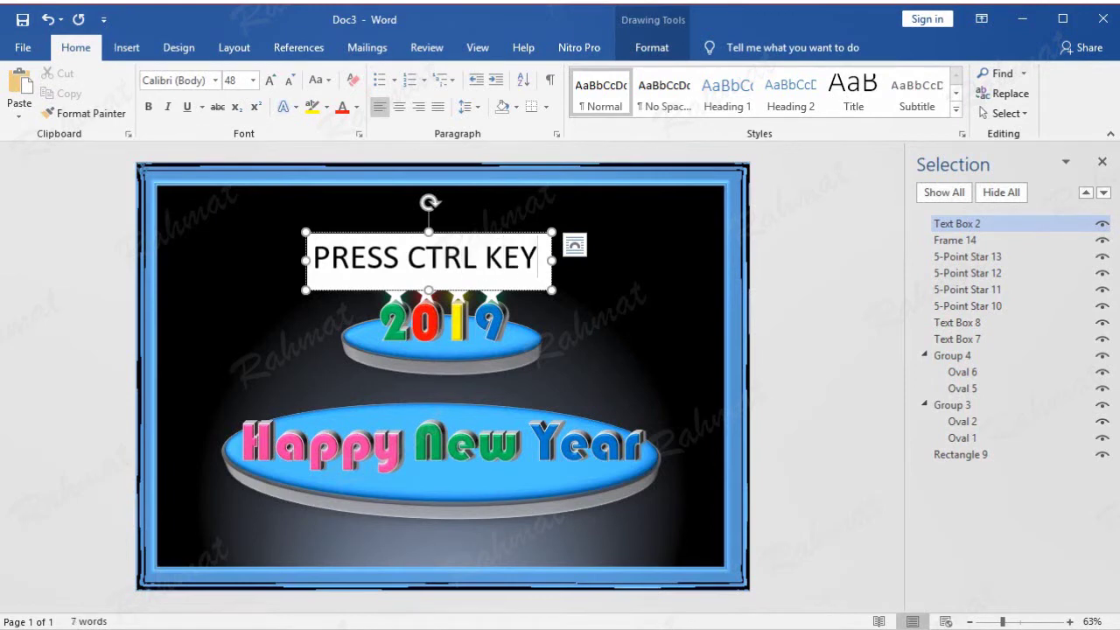
{"action": "type", "text": "BOAR"}
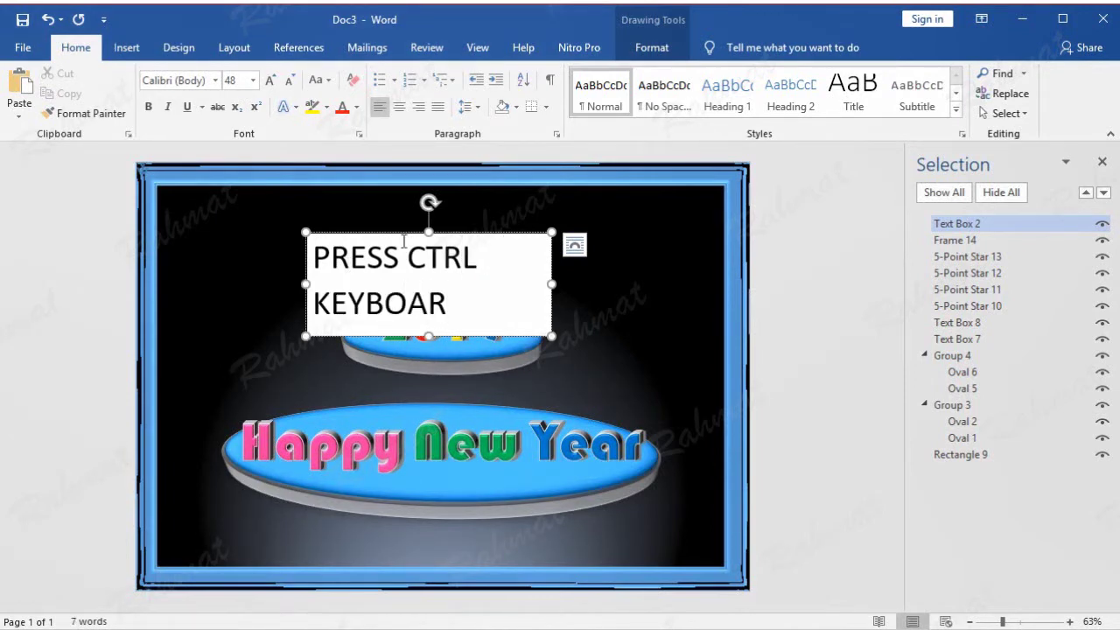
Move the note off the 2019 graphic into the card's top-left corner
{"action": "left_click_drag", "start_coordinate": [496, 233], "coordinate": [393, 190]}
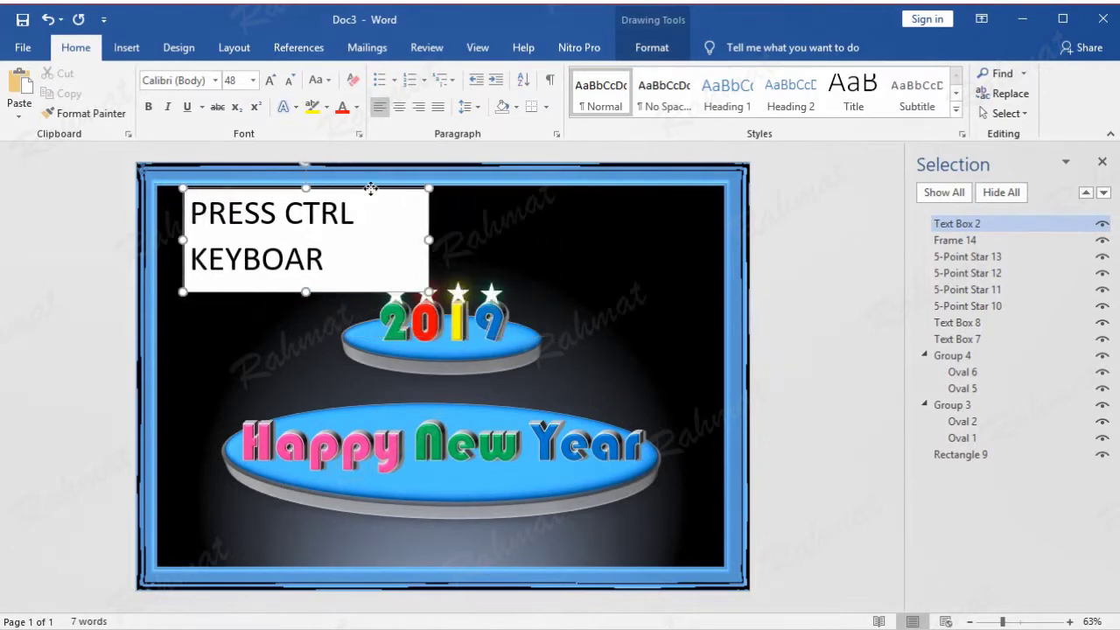
{"action": "left_click_drag", "start_coordinate": [445, 222], "coordinate": [395, 199]}
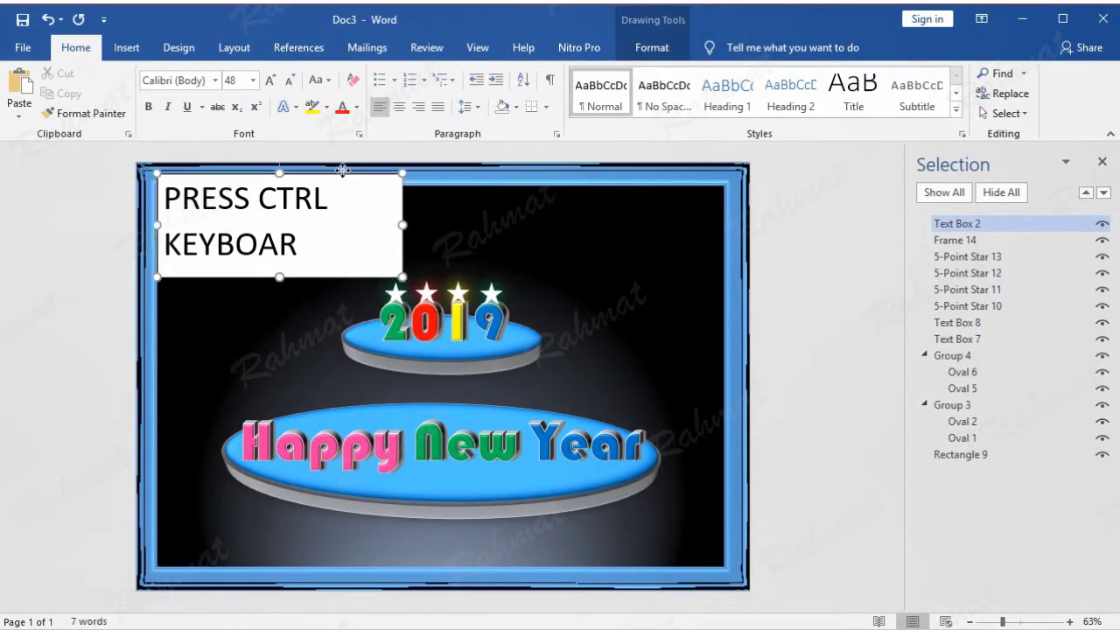
{"action": "left_click_drag", "start_coordinate": [343, 172], "coordinate": [347, 179]}
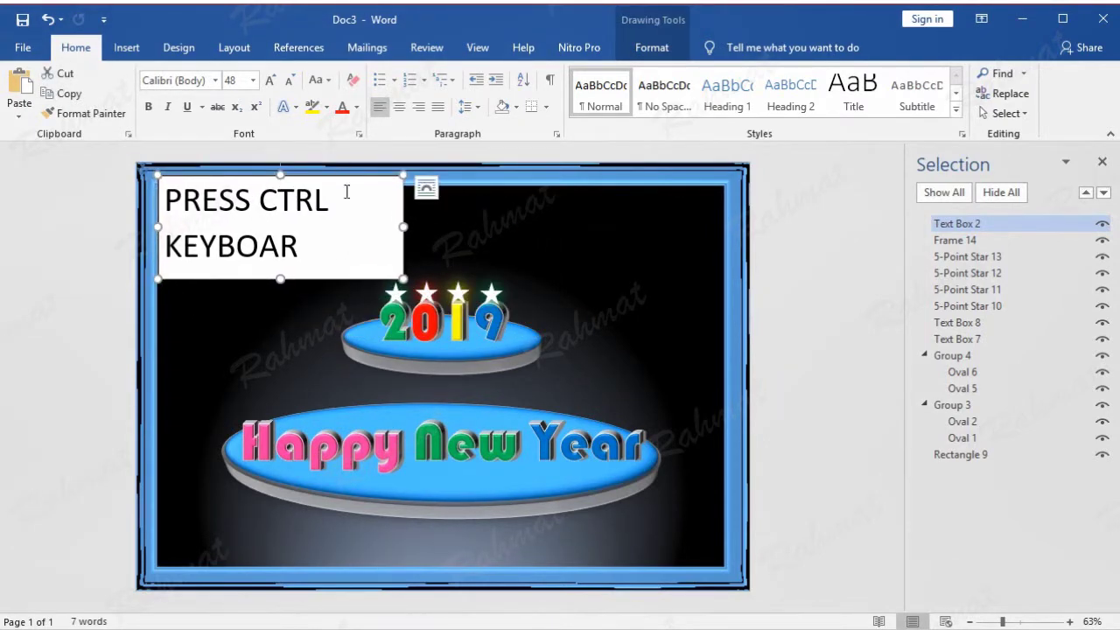
{"action": "left_click", "coordinate": [803, 215]}
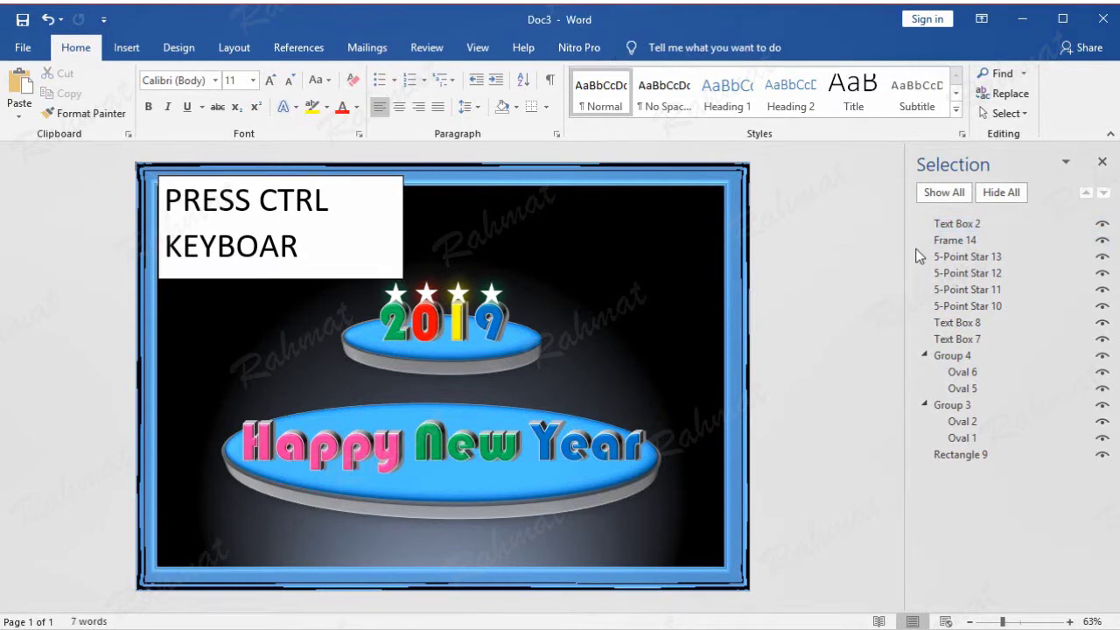
Copy Frame 14, the four stars, Text Boxes 8 and 7, Groups 4 and 3, and Rectangle 9, then switch to PowerPoint
{"action": "left_click", "coordinate": [991, 242]}
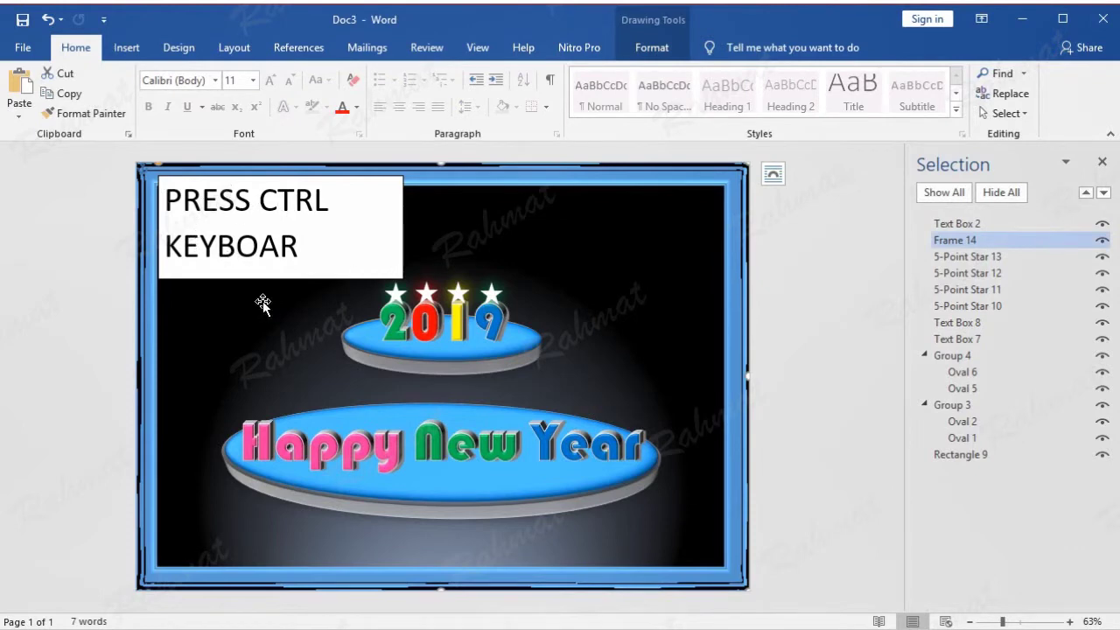
{"action": "left_click", "coordinate": [1027, 260], "text": "ctrl"}
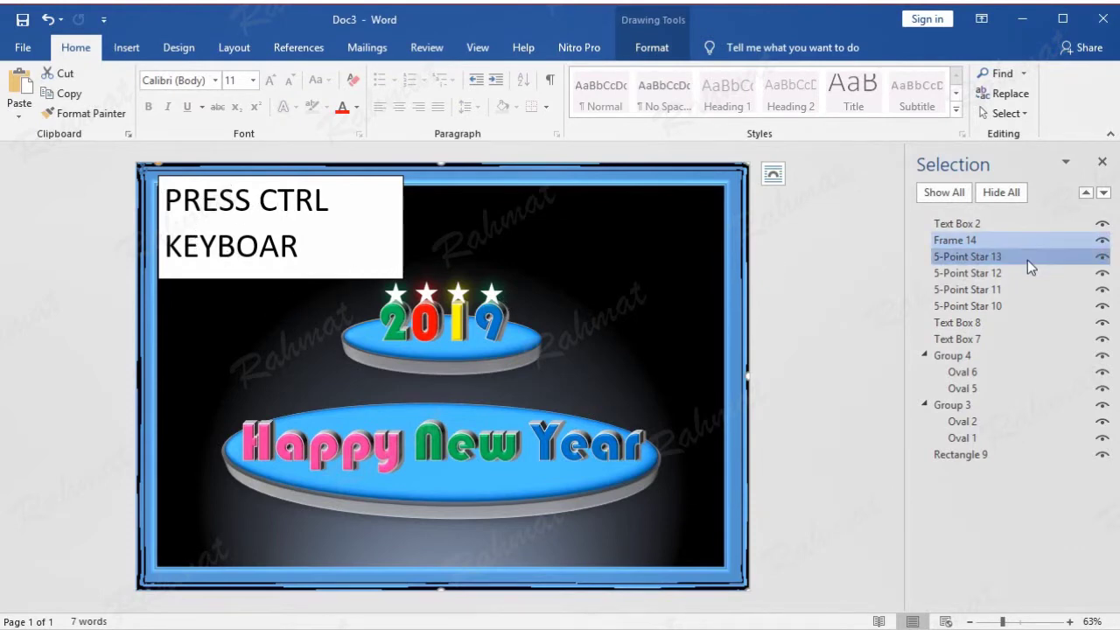
{"action": "left_click", "coordinate": [1006, 275], "text": "ctrl"}
{"action": "left_click", "coordinate": [1003, 290], "text": "ctrl"}
{"action": "left_click", "coordinate": [997, 307], "text": "ctrl"}
{"action": "left_click", "coordinate": [974, 323], "text": "ctrl"}
{"action": "left_click", "coordinate": [974, 339], "text": "ctrl"}
{"action": "left_click", "coordinate": [971, 355], "text": "ctrl"}
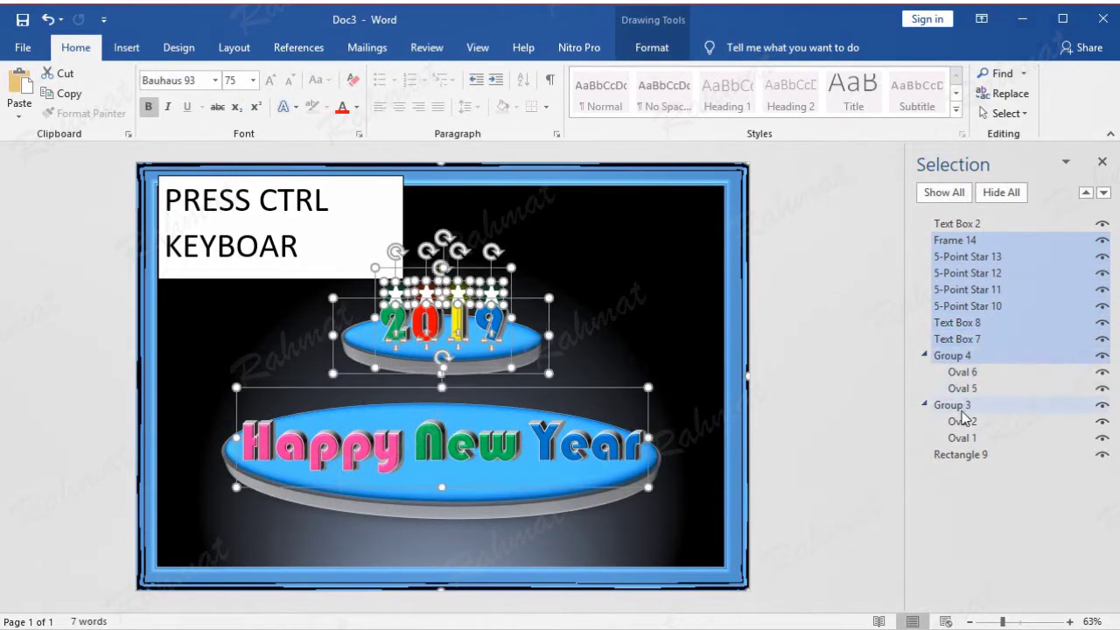
{"action": "left_click", "coordinate": [961, 406], "text": "ctrl"}
{"action": "left_click", "coordinate": [975, 456], "text": "ctrl"}
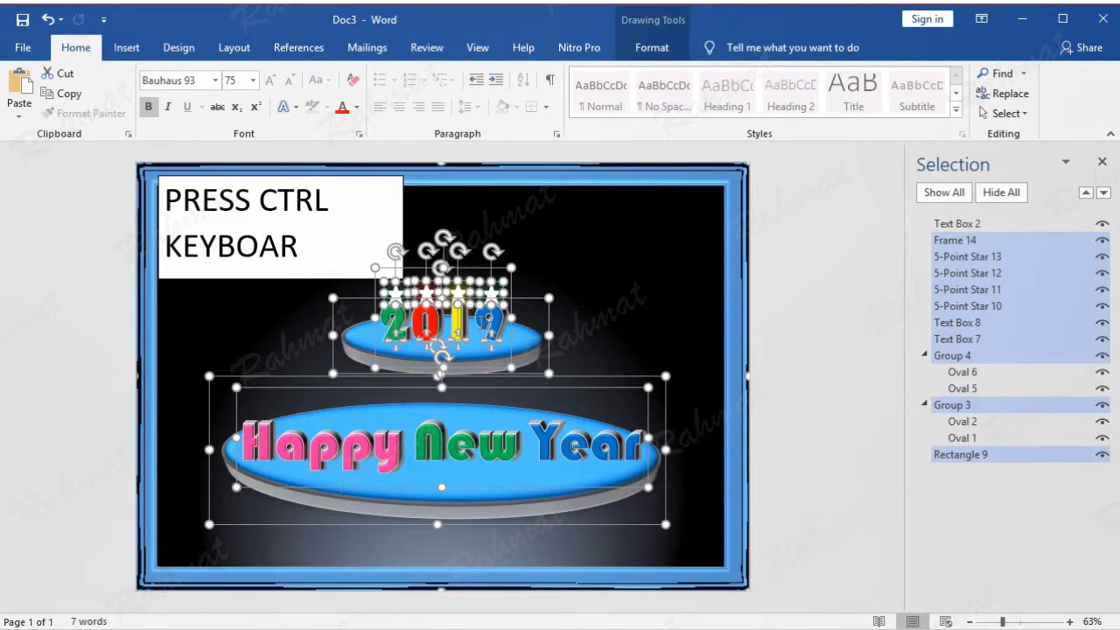
{"action": "left_click", "coordinate": [66, 94]}
{"action": "key", "text": "alt+Tab"}
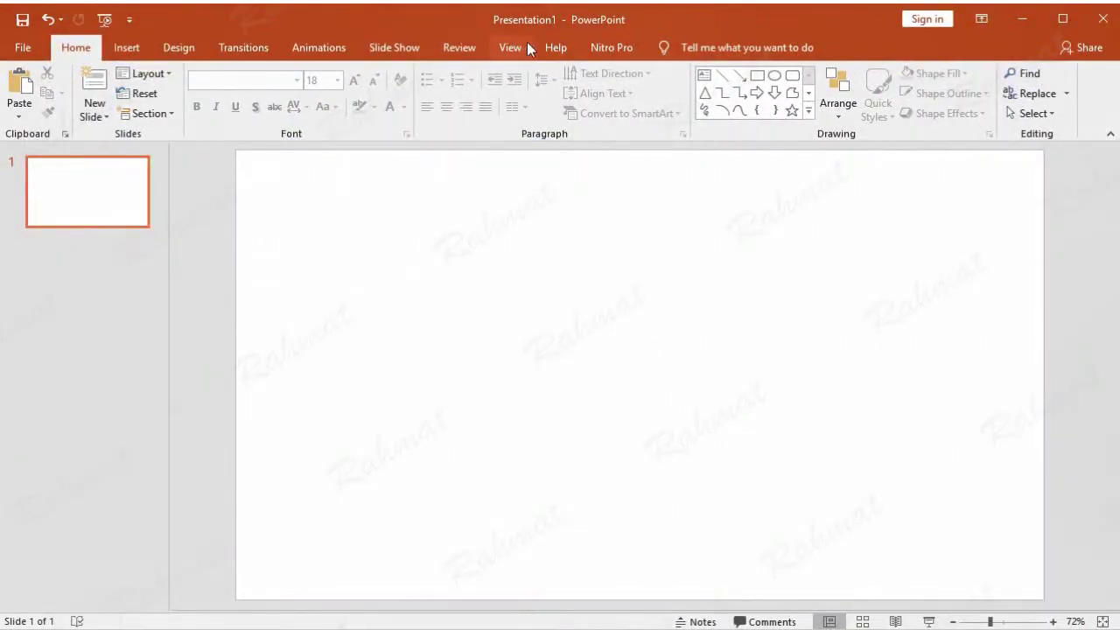
Check the Design tab's slide size choices and close them without changes
{"action": "left_click", "coordinate": [180, 49]}
{"action": "left_click", "coordinate": [969, 114]}
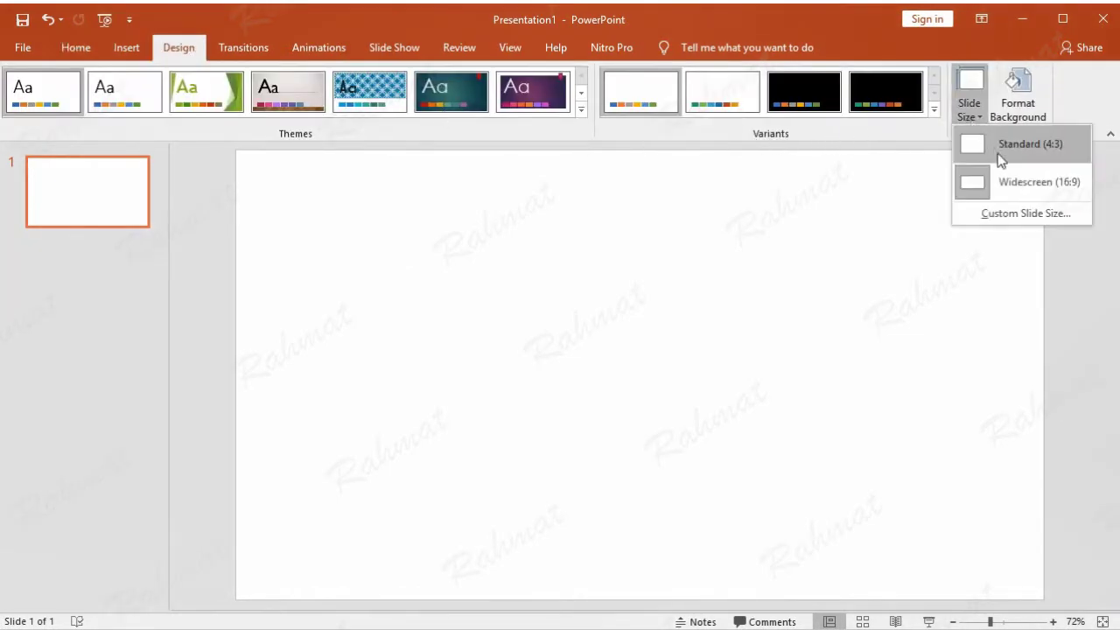
{"action": "left_click", "coordinate": [828, 286]}
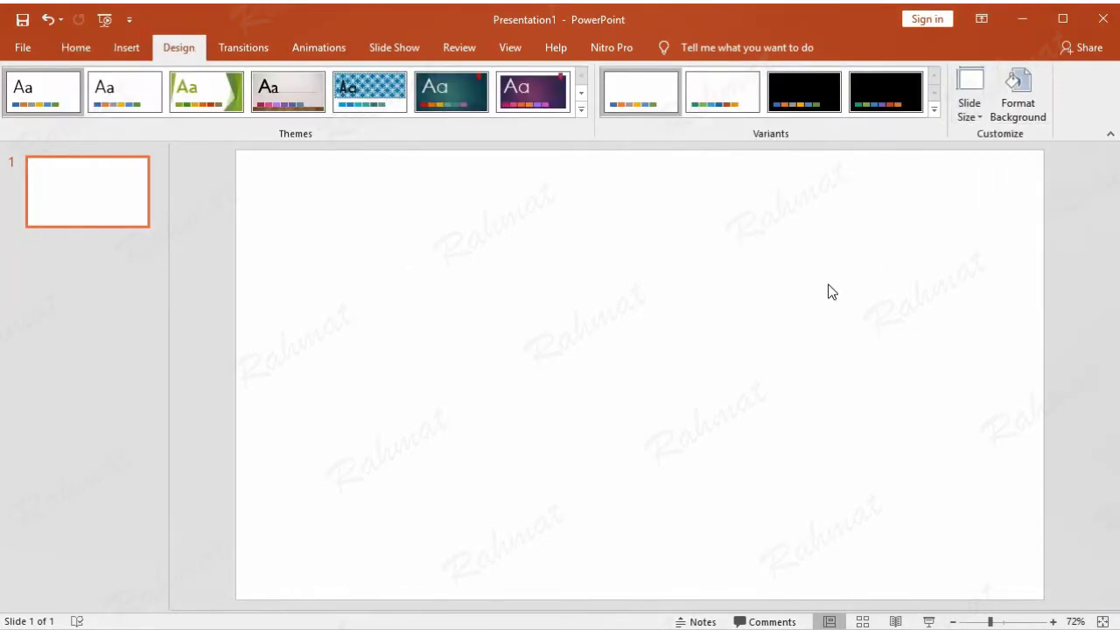
{"action": "left_click", "coordinate": [91, 49]}
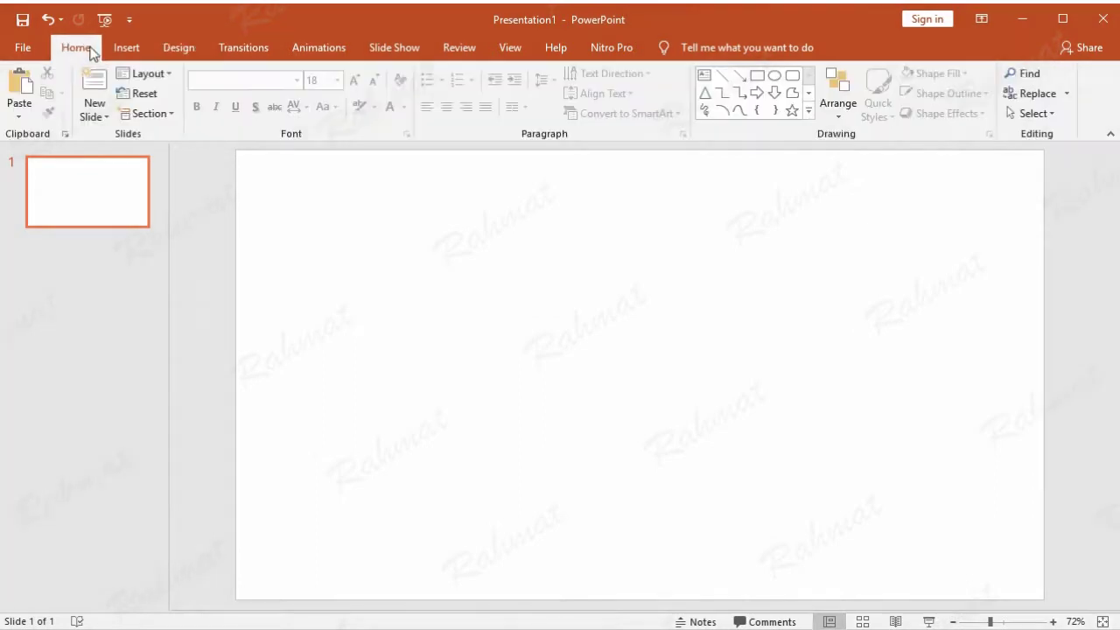
Paste the copied card onto the slide and cut away its blue frame border
{"action": "left_click", "coordinate": [19, 80]}
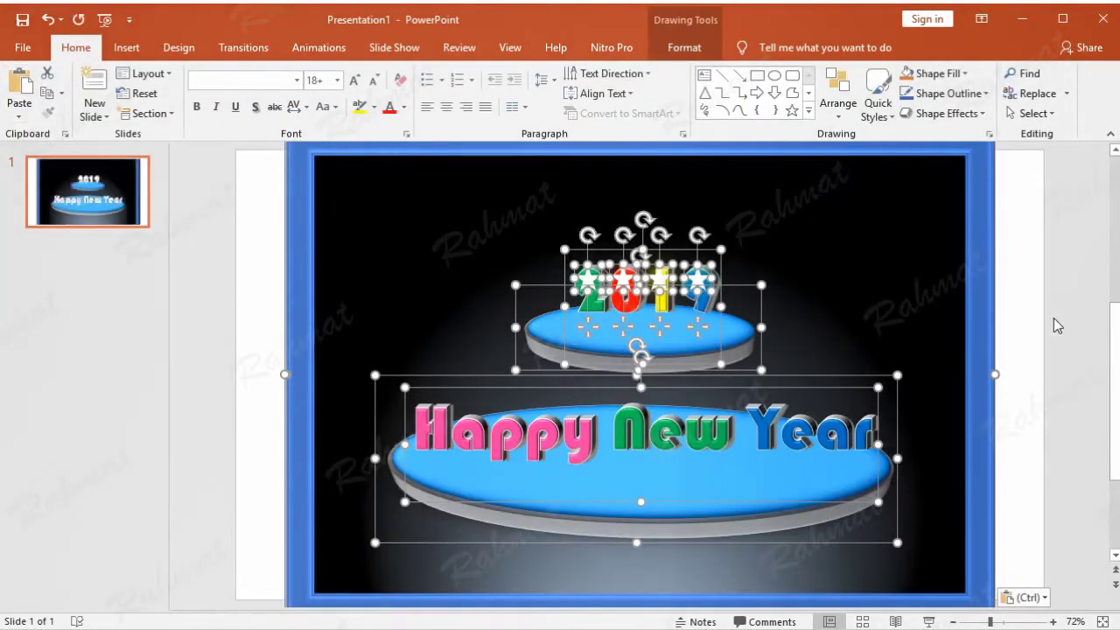
{"action": "left_click", "coordinate": [1091, 260]}
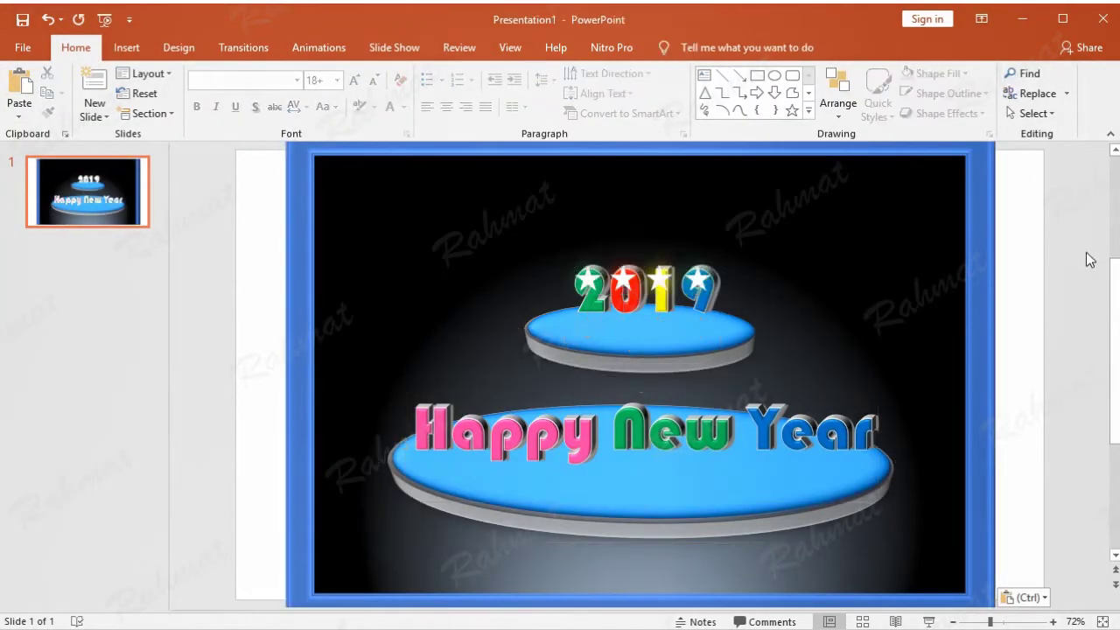
{"action": "left_click", "coordinate": [978, 242]}
{"action": "right_click", "coordinate": [979, 240]}
{"action": "left_click", "coordinate": [992, 250]}
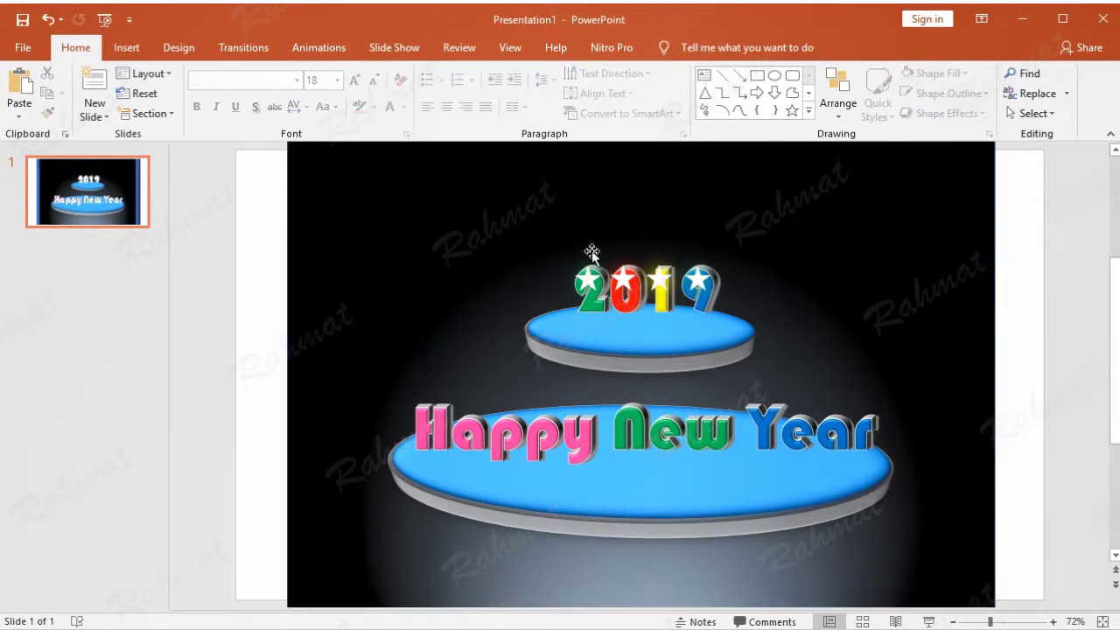
Stretch the background picture's top, bottom, left and right edges out to the slide edges
{"action": "scroll", "coordinate": [560, 194], "scroll_direction": "up", "scroll_amount": 2}
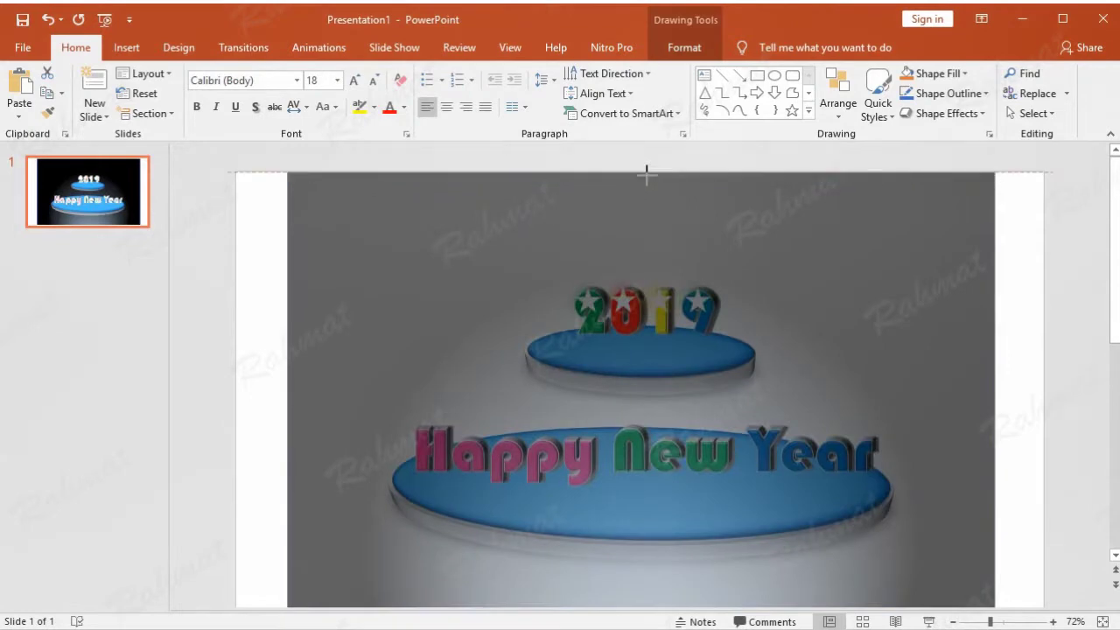
{"action": "left_click_drag", "start_coordinate": [643, 169], "coordinate": [644, 187]}
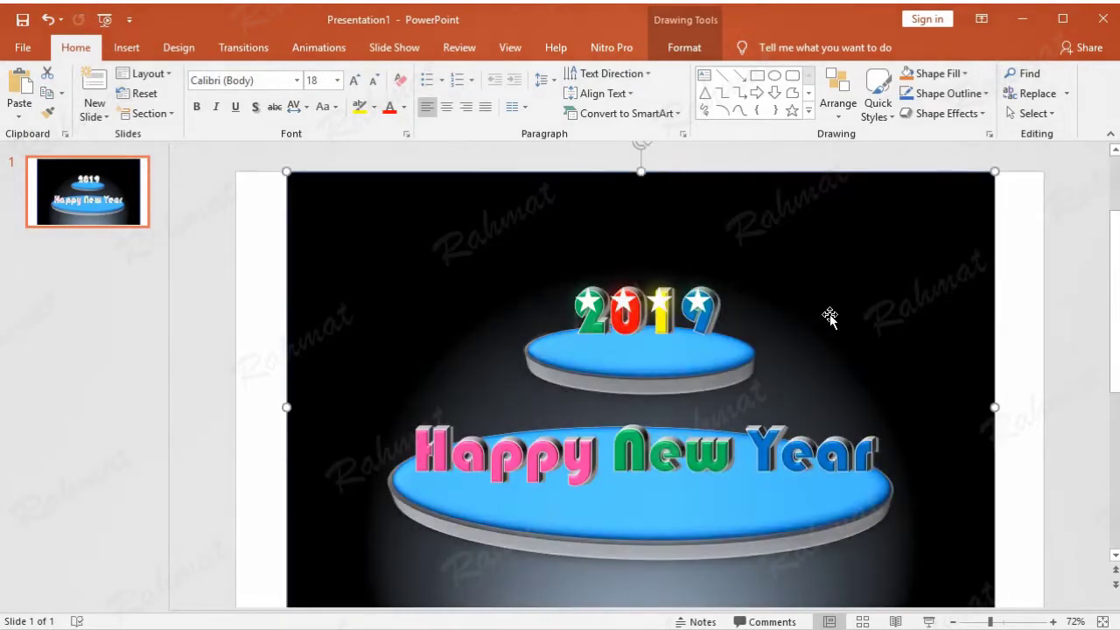
{"action": "scroll", "coordinate": [763, 512], "scroll_direction": "down", "scroll_amount": 3}
{"action": "left_click_drag", "start_coordinate": [642, 593], "coordinate": [641, 570]}
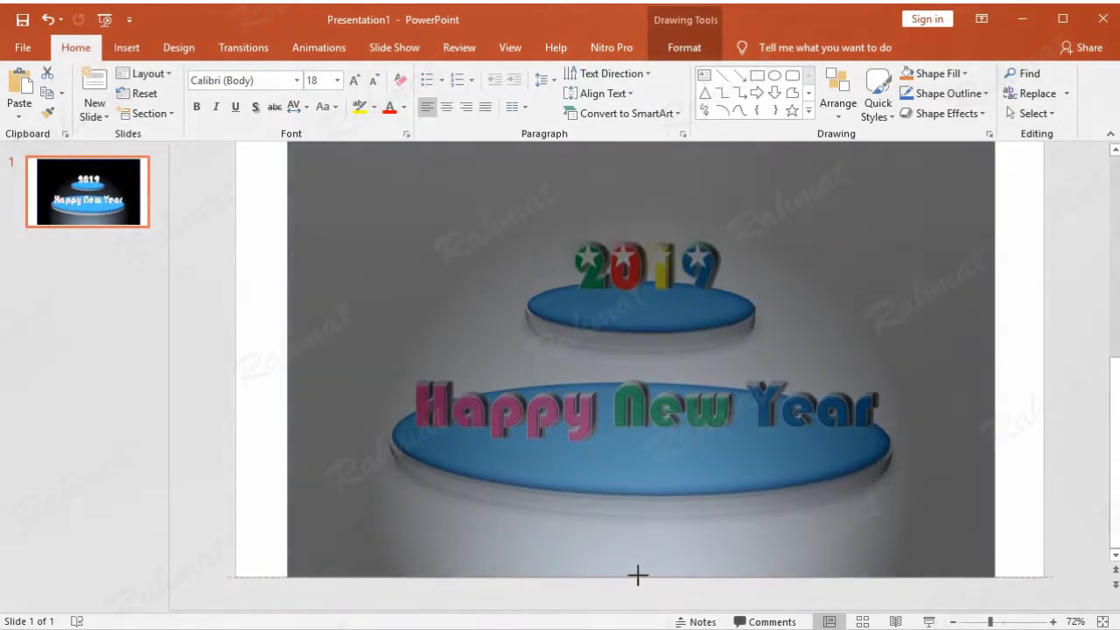
{"action": "scroll", "coordinate": [342, 430], "scroll_direction": "up", "scroll_amount": 1}
{"action": "left_click_drag", "start_coordinate": [287, 368], "coordinate": [234, 366]}
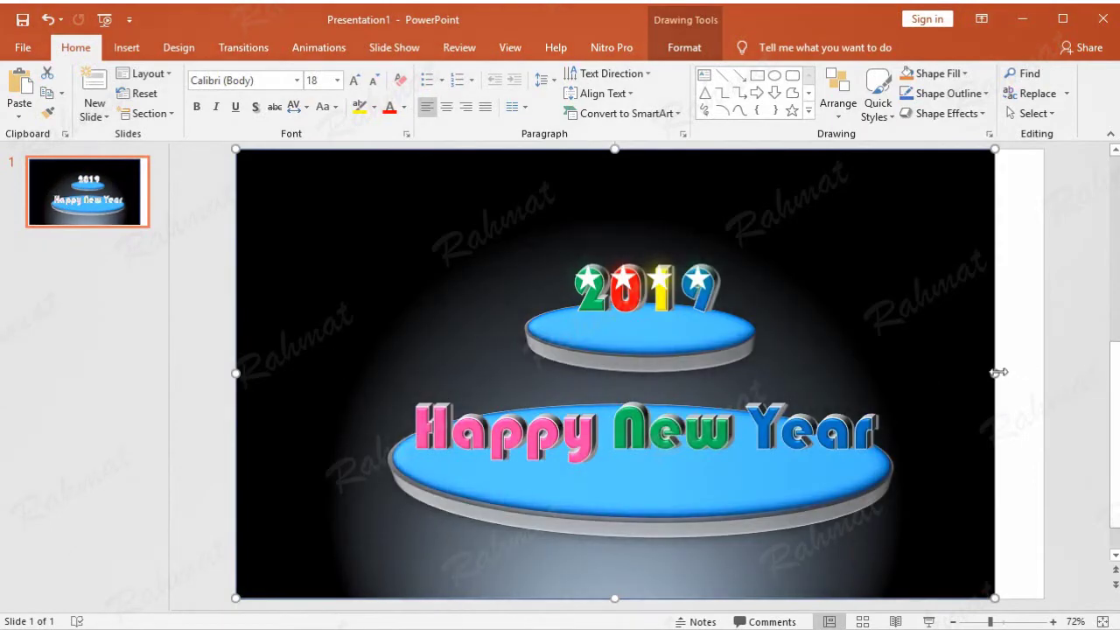
{"action": "left_click_drag", "start_coordinate": [998, 373], "coordinate": [1046, 373]}
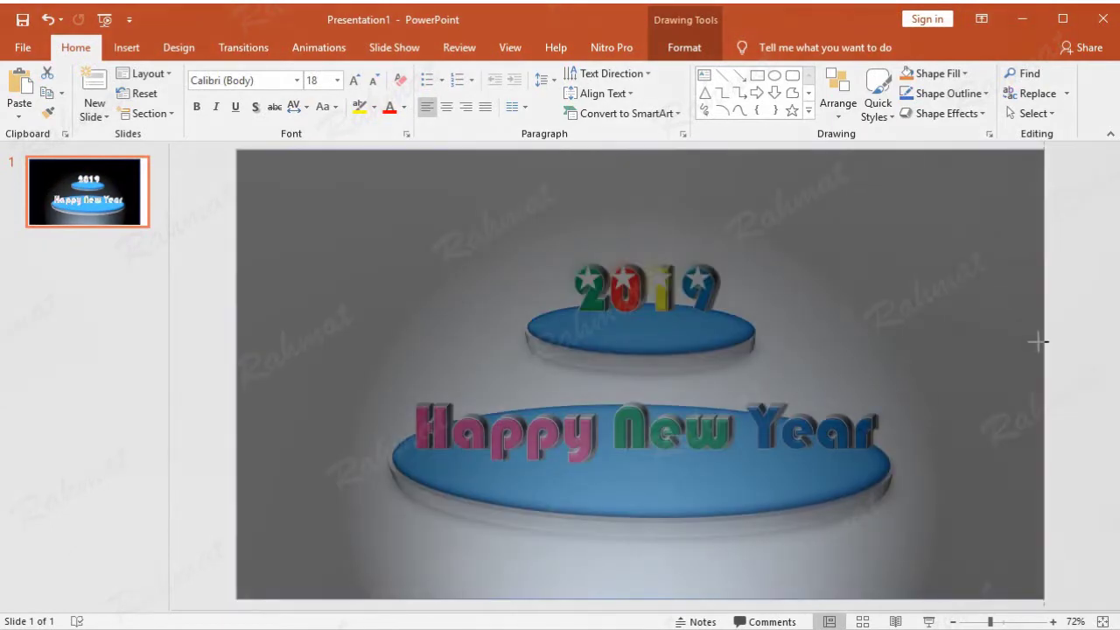
Nudge the 2019 text box down one step below its stars
{"action": "left_click", "coordinate": [590, 277]}
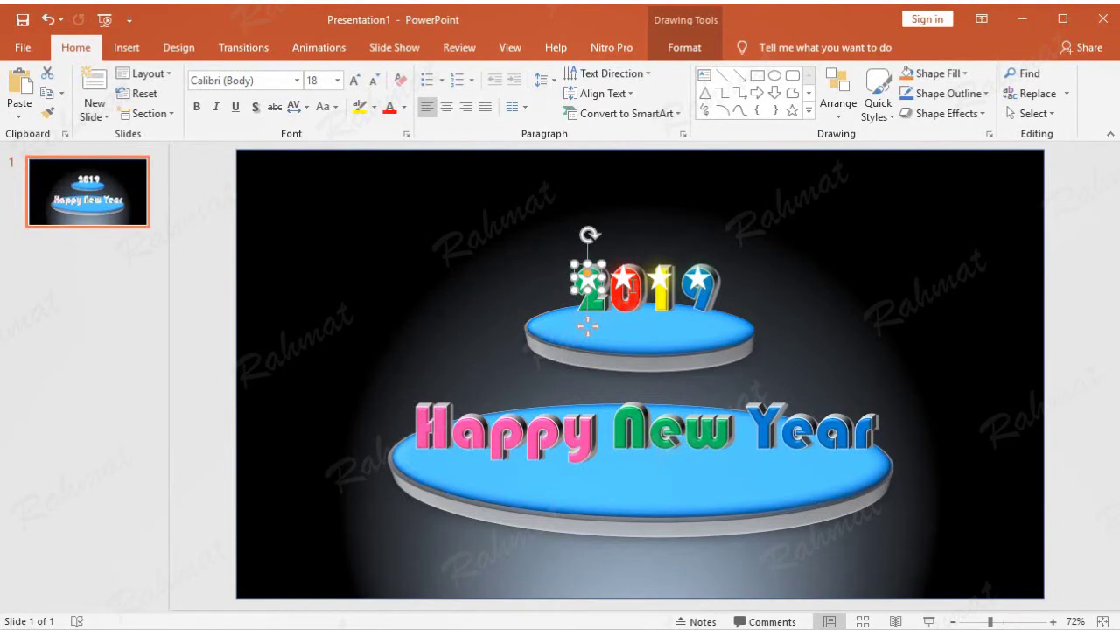
{"action": "left_click", "coordinate": [998, 315]}
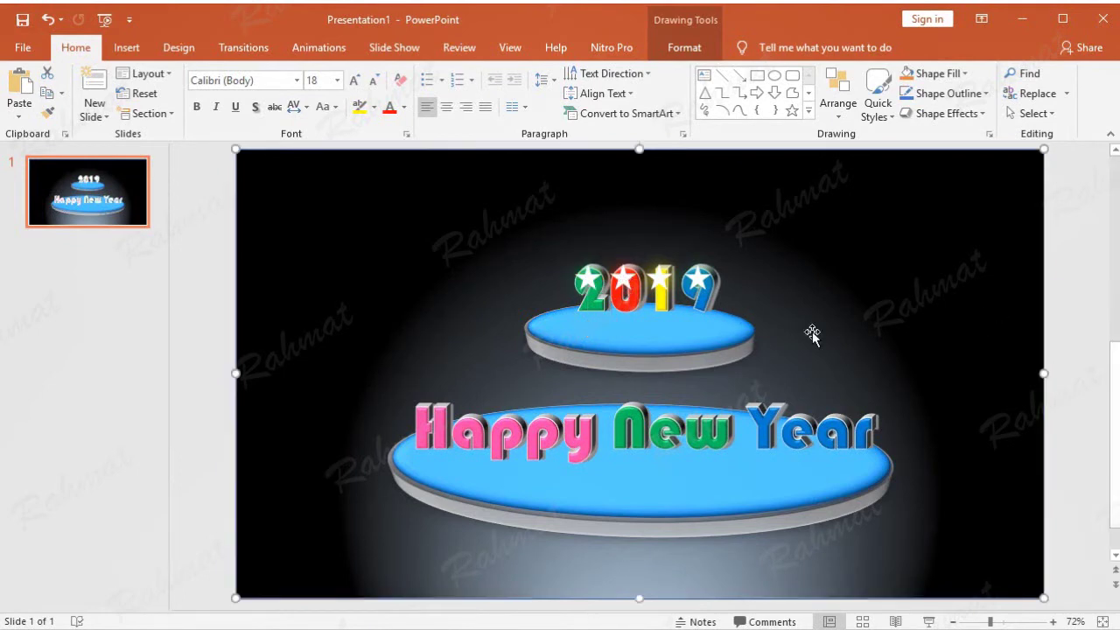
{"action": "left_click", "coordinate": [700, 299]}
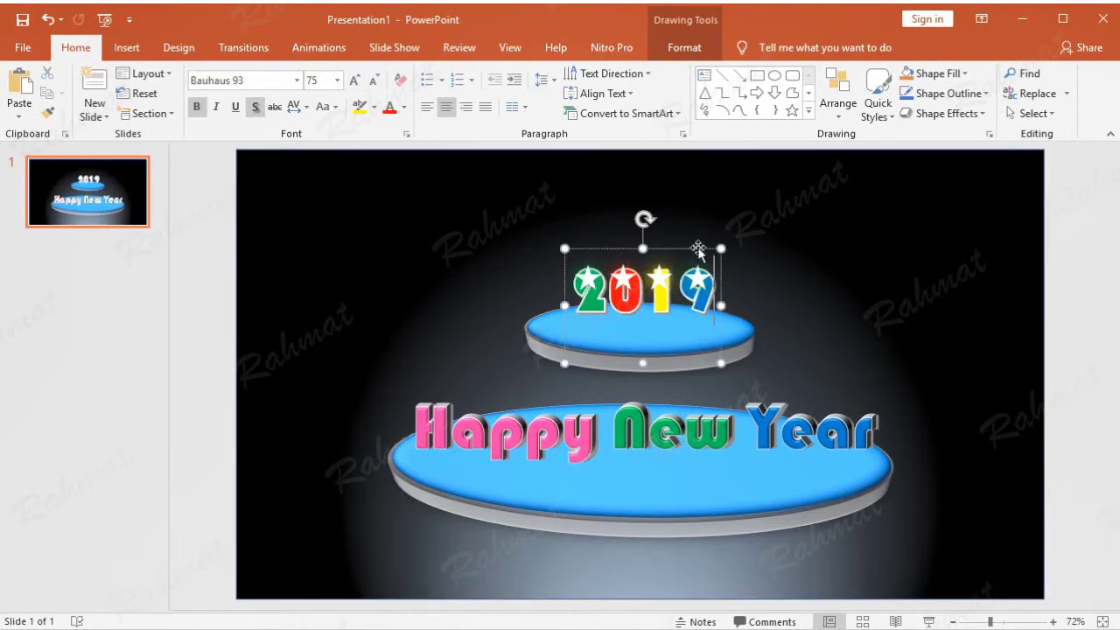
{"action": "key", "text": "Down"}
{"action": "key", "text": "Down"}
{"action": "key", "text": "Down"}
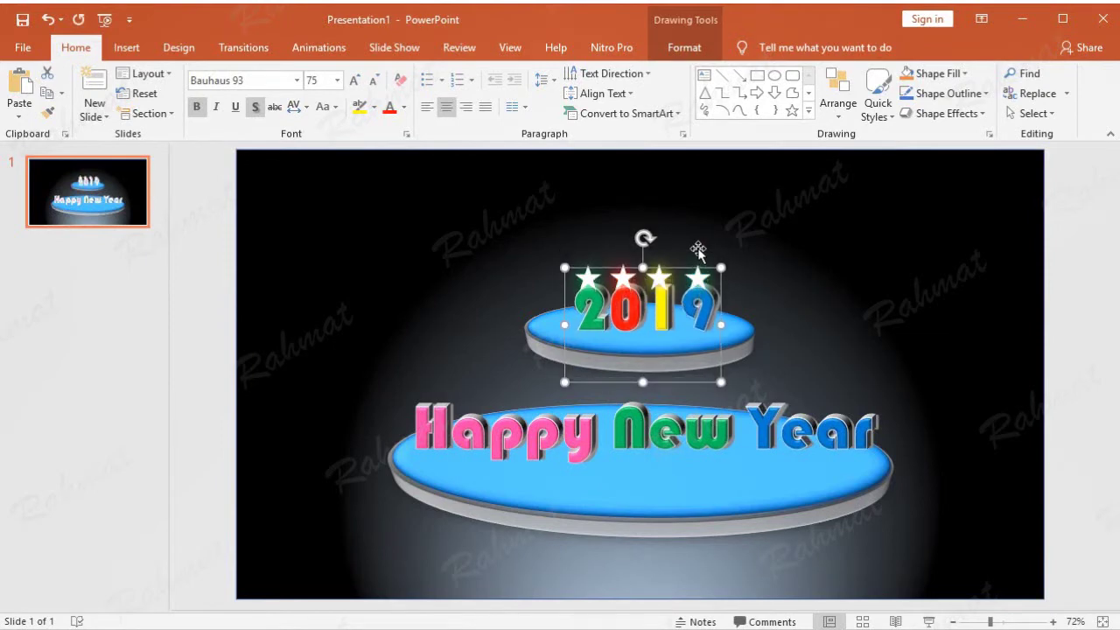
{"action": "left_click", "coordinate": [1061, 275]}
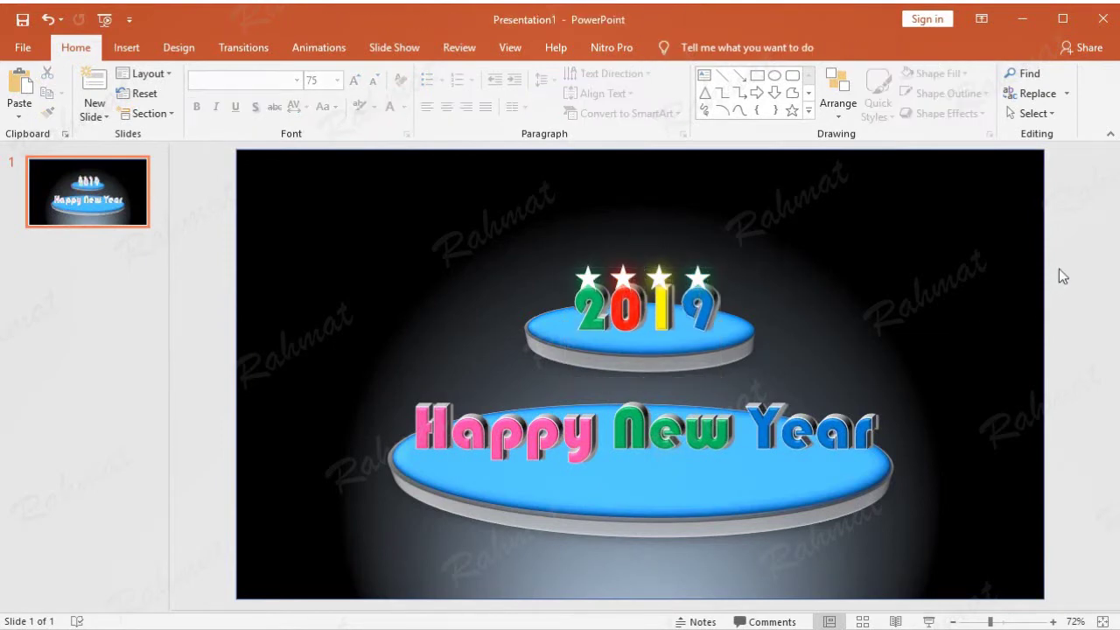
Select all four stars above 2019 and nudge them two steps to the right
{"action": "left_click", "coordinate": [590, 279]}
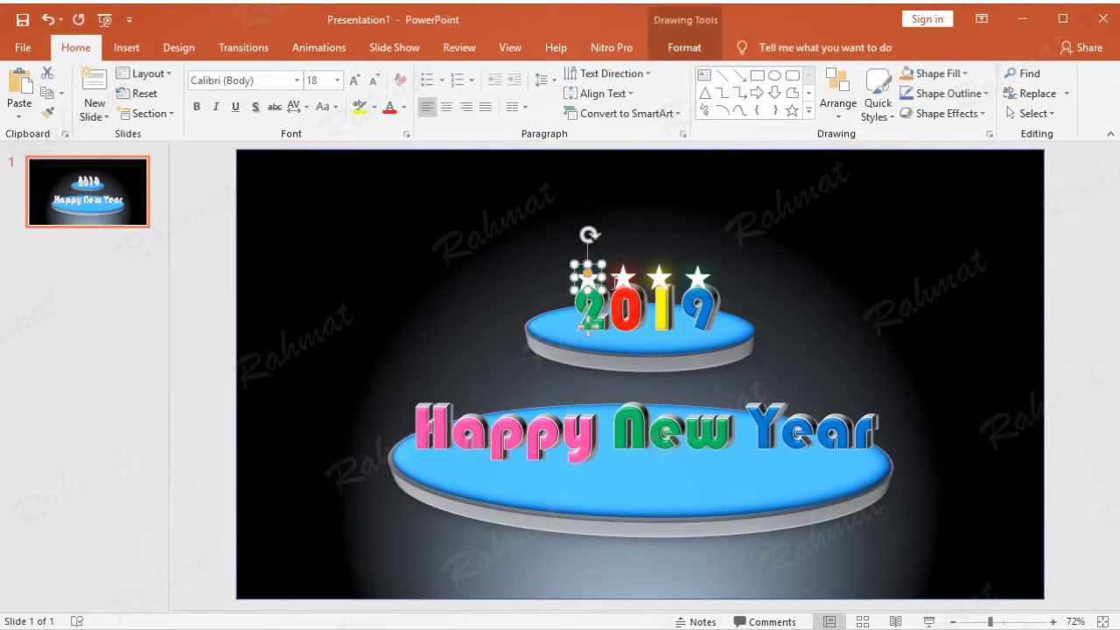
{"action": "left_click", "coordinate": [623, 278], "text": "shift"}
{"action": "left_click", "coordinate": [1072, 272]}
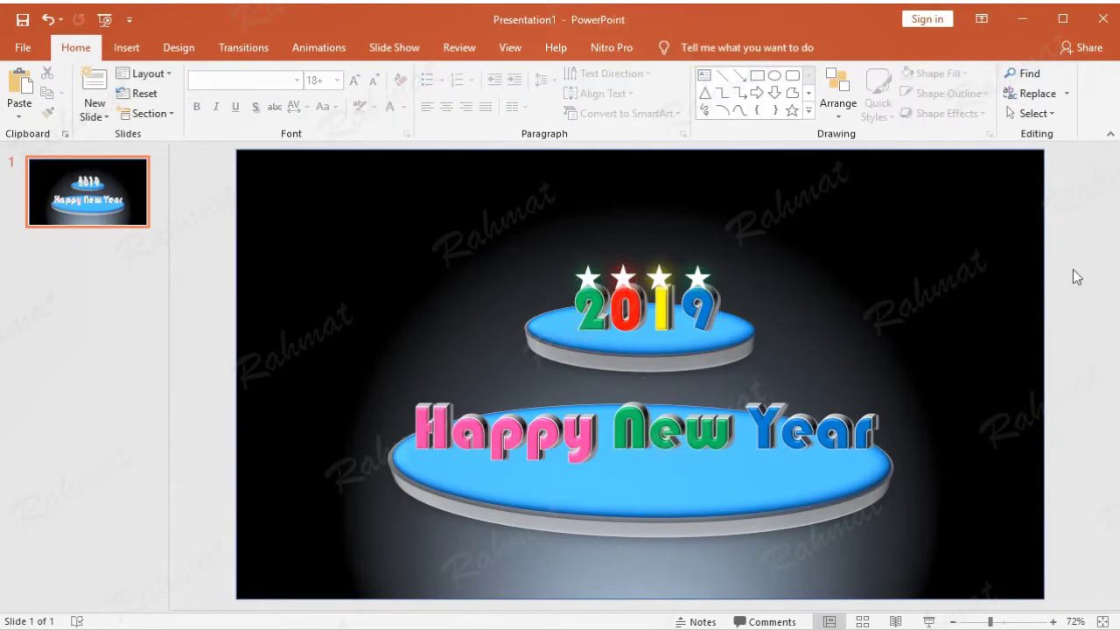
{"action": "left_click", "coordinate": [587, 278]}
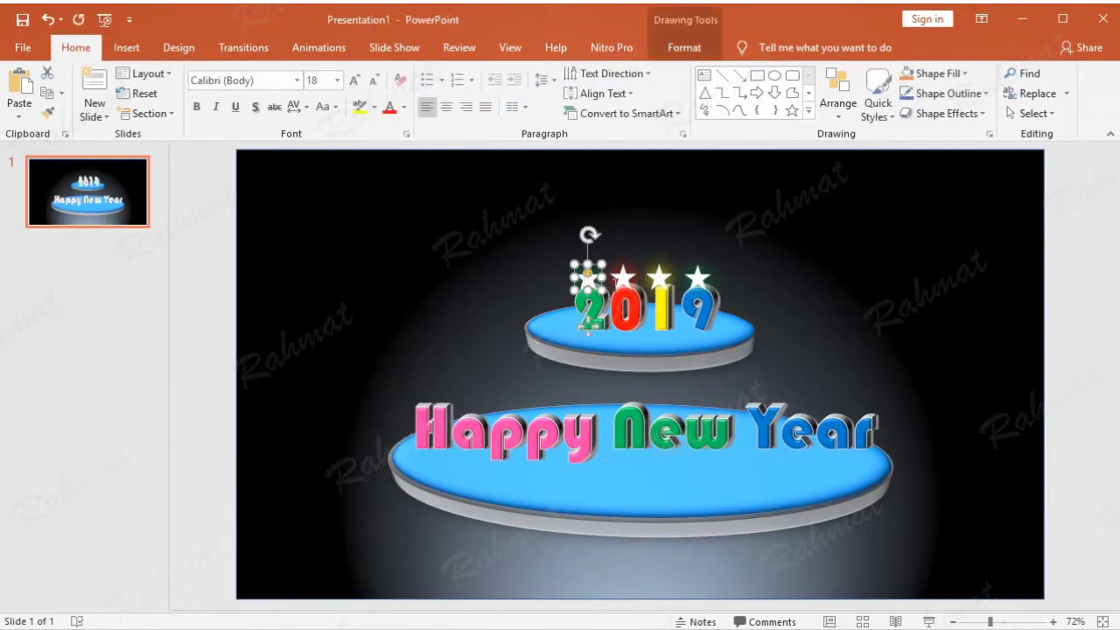
{"action": "left_click", "coordinate": [623, 278], "text": "shift"}
{"action": "left_click", "coordinate": [660, 278], "text": "shift"}
{"action": "left_click", "coordinate": [700, 278], "text": "shift"}
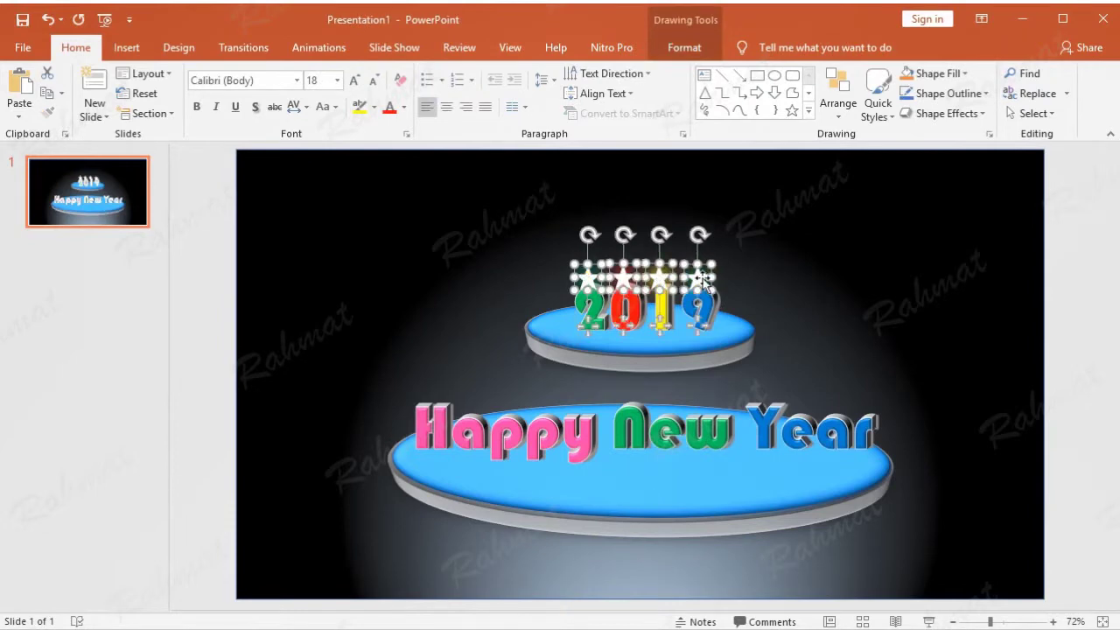
{"action": "key", "text": "Right"}
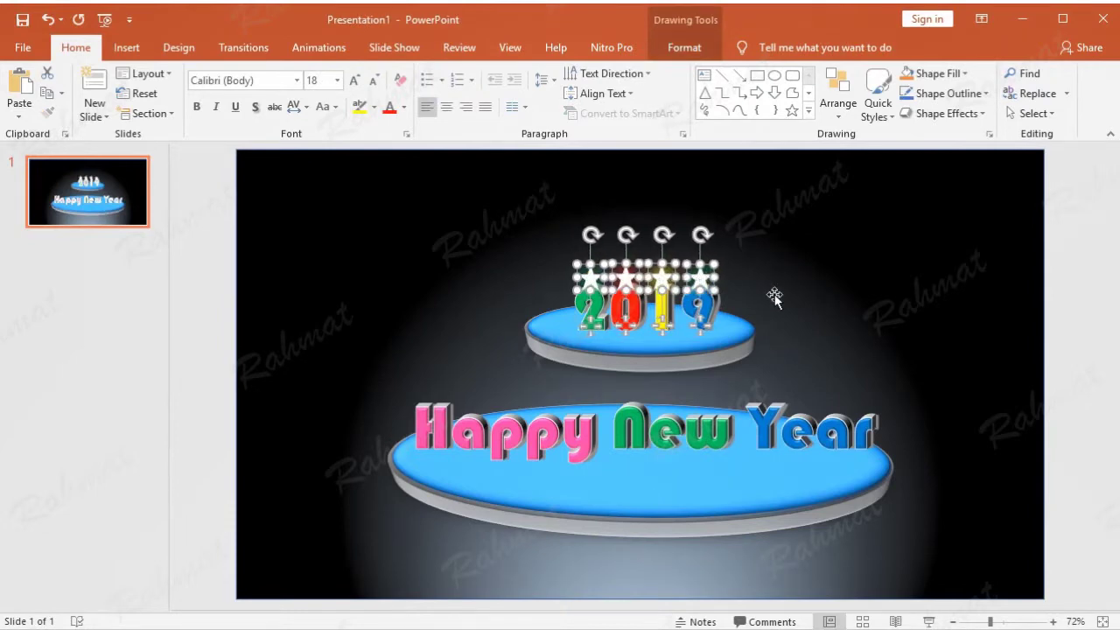
{"action": "key", "text": "Right"}
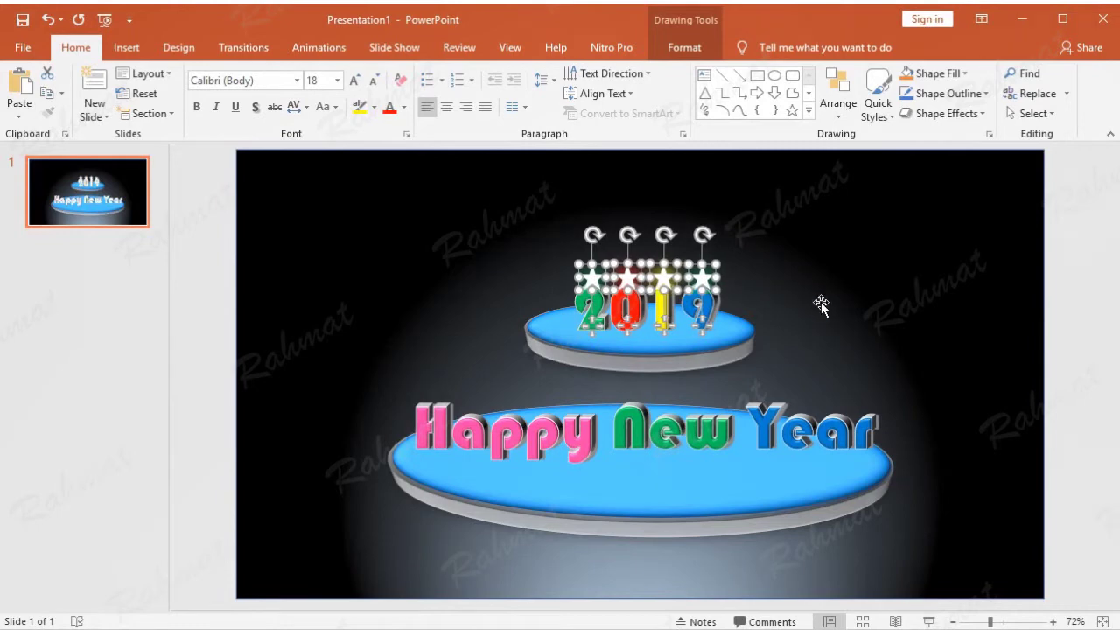
{"action": "left_click", "coordinate": [1059, 242]}
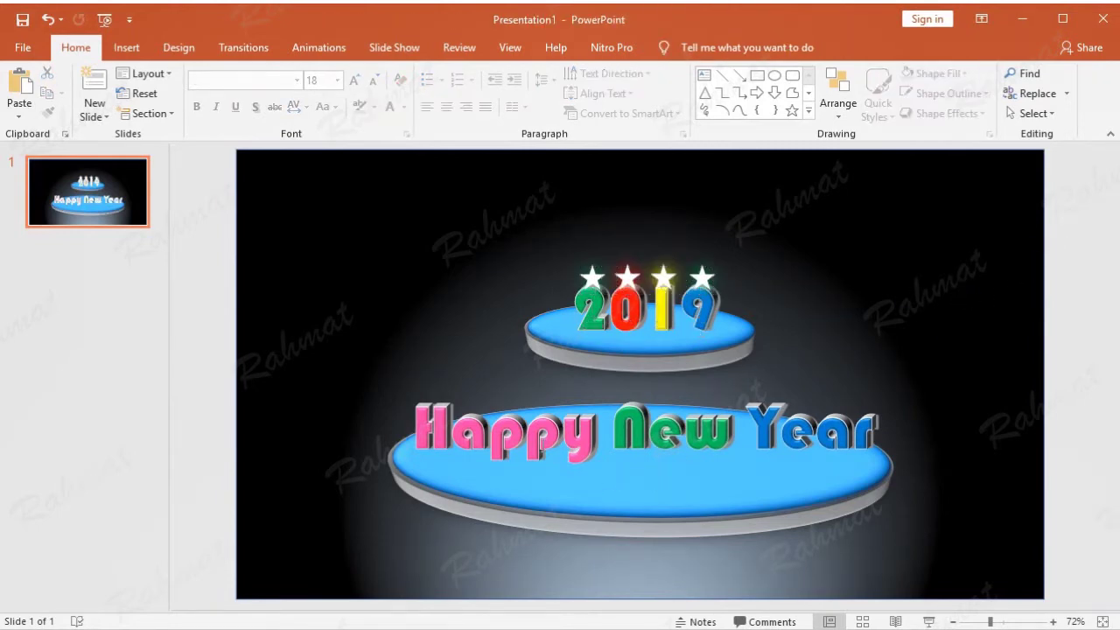
Reselect the green, red, yellow and blue stars, then select the Happy New Year text box
{"action": "left_click", "coordinate": [592, 278]}
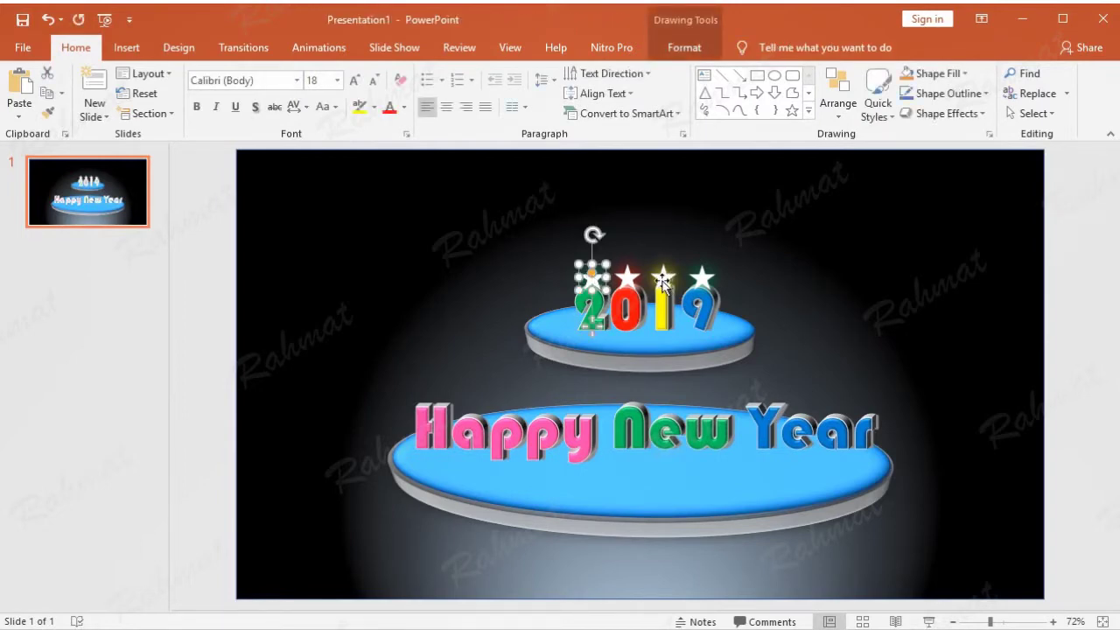
{"action": "left_click", "coordinate": [704, 278]}
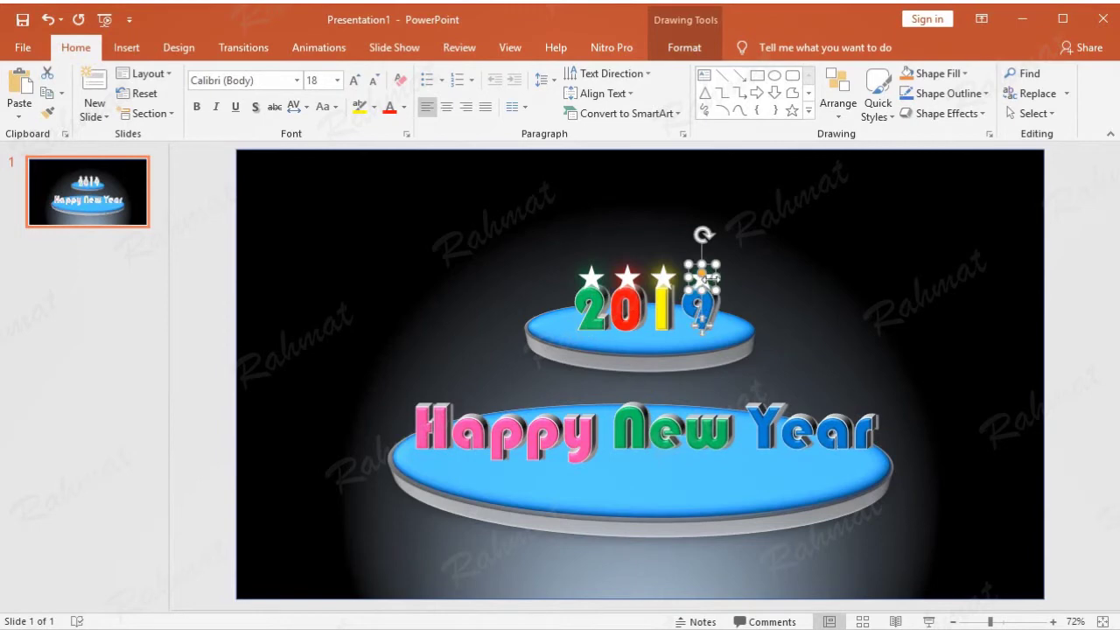
{"action": "left_click", "coordinate": [1066, 249]}
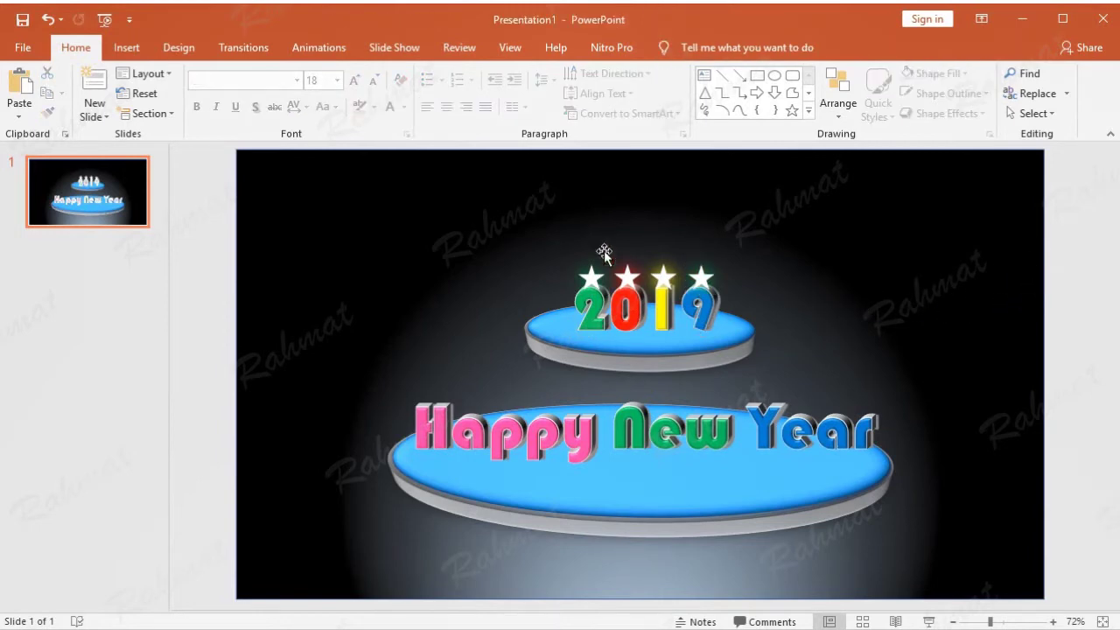
{"action": "left_click", "coordinate": [593, 279]}
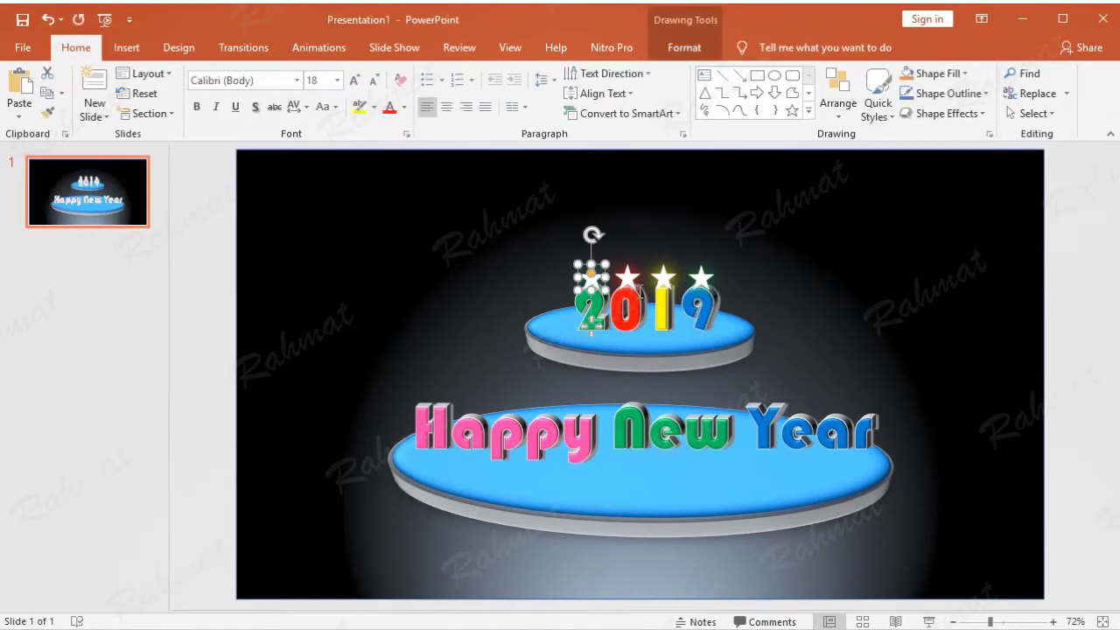
{"action": "left_click", "coordinate": [628, 278], "text": "shift"}
{"action": "left_click", "coordinate": [663, 278], "text": "shift"}
{"action": "left_click", "coordinate": [703, 280], "text": "shift"}
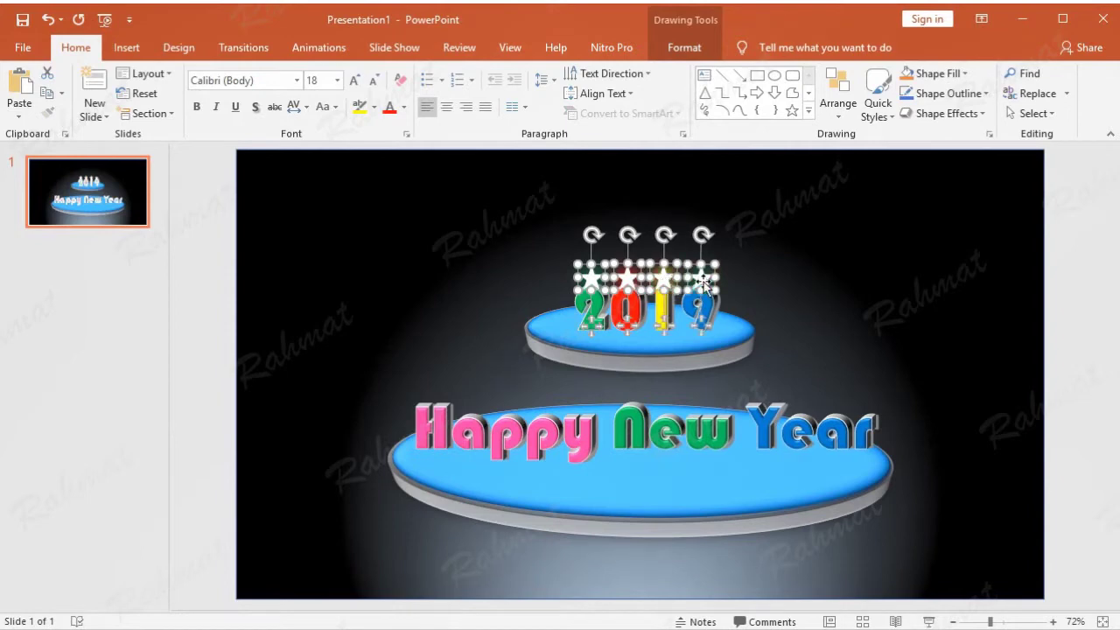
{"action": "left_click", "coordinate": [1054, 205]}
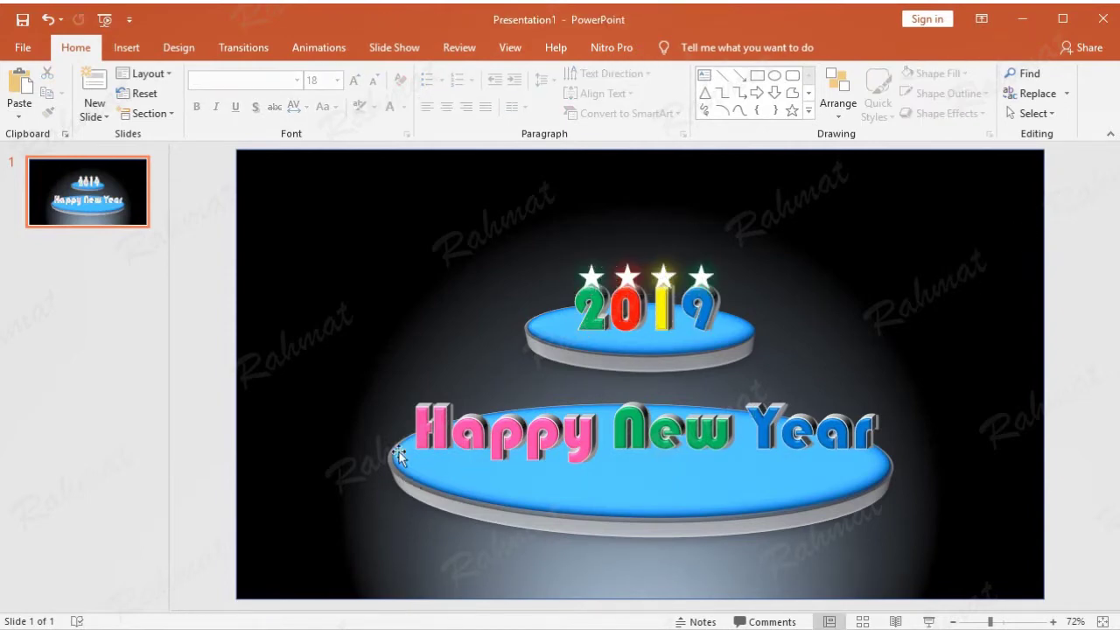
{"action": "left_click", "coordinate": [487, 418]}
{"action": "left_click", "coordinate": [547, 386]}
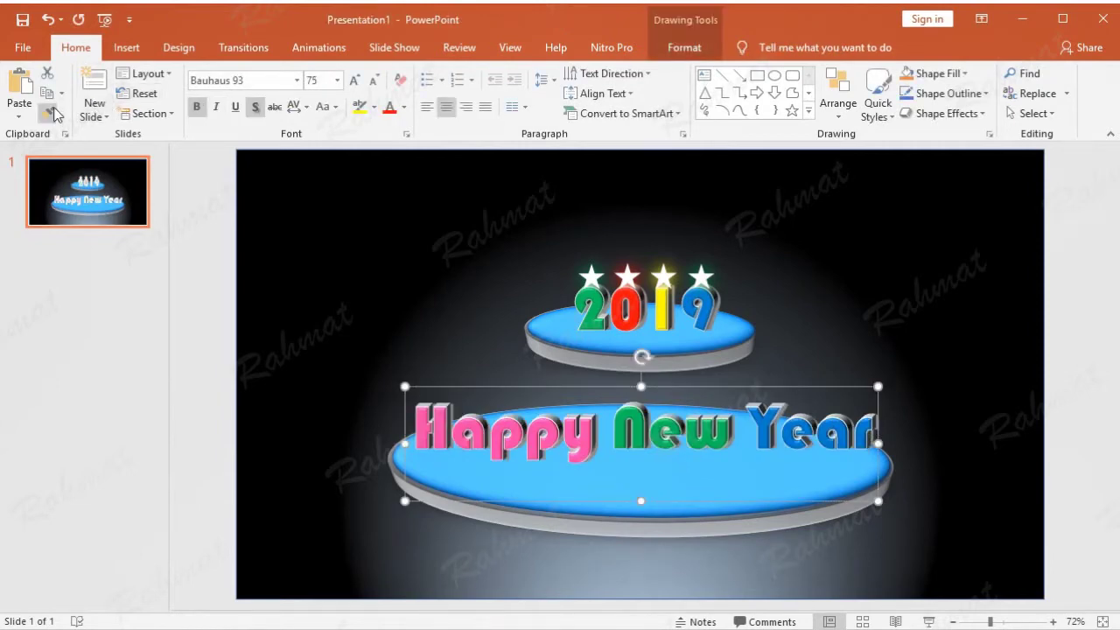
Paste a copy of Happy New Year, trim it to 'Happy' and place it over the original Happy
{"action": "left_click", "coordinate": [16, 85]}
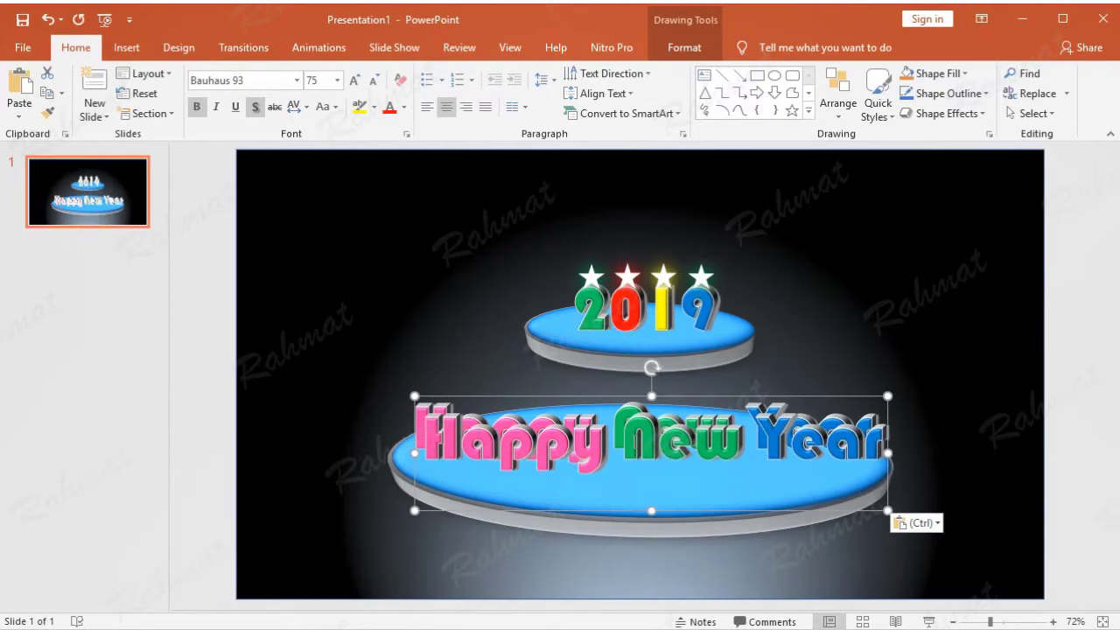
{"action": "left_click_drag", "start_coordinate": [621, 439], "coordinate": [844, 444]}
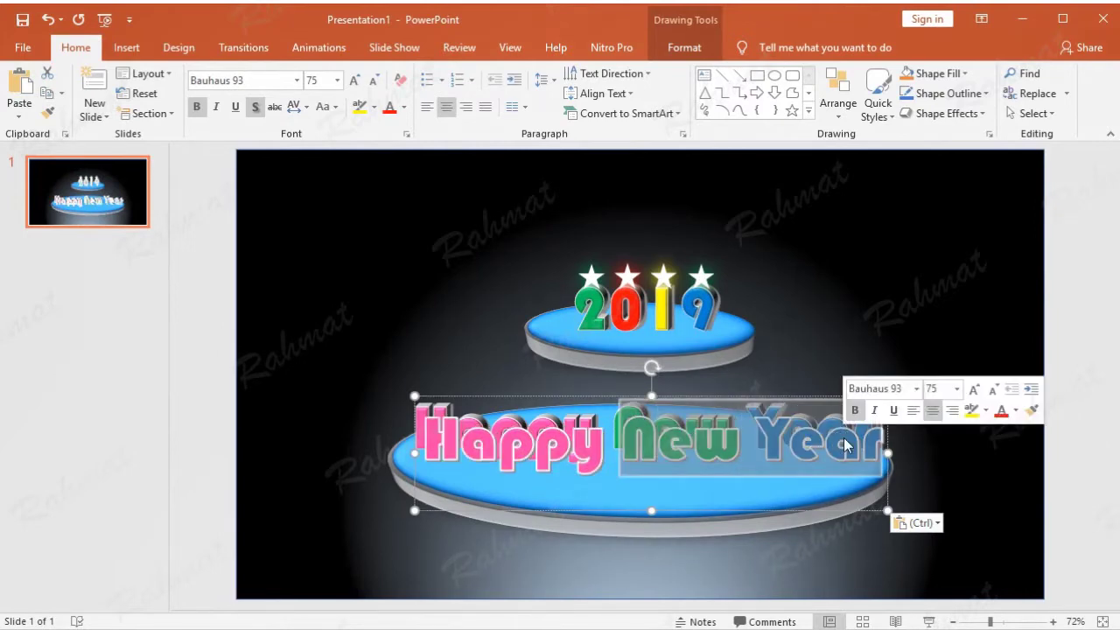
{"action": "key", "text": "Delete"}
{"action": "left_click_drag", "start_coordinate": [708, 398], "coordinate": [557, 389]}
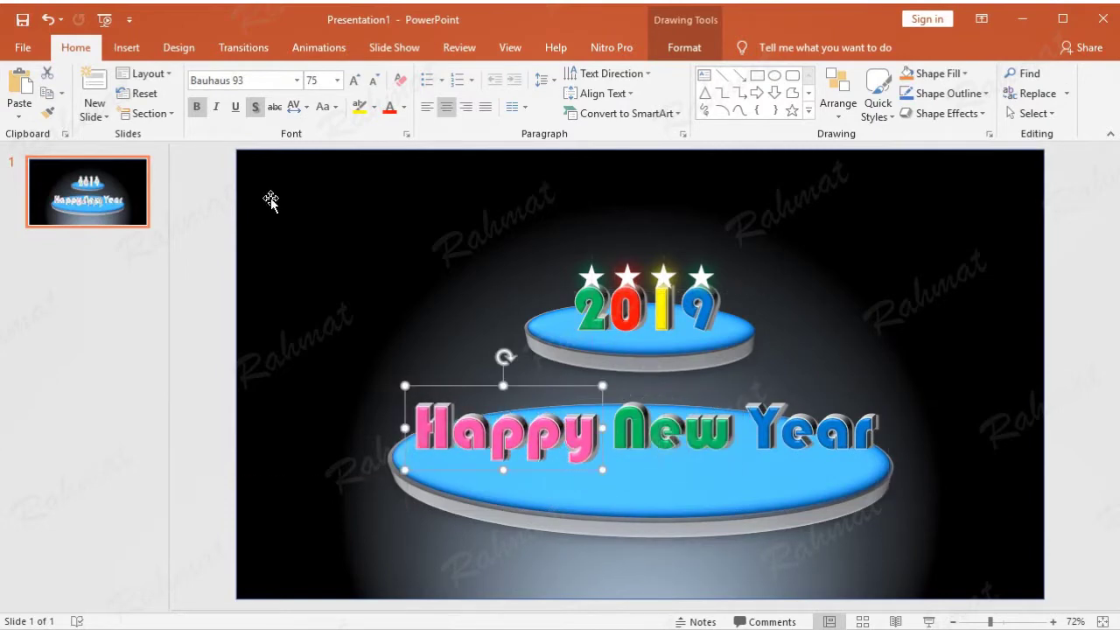
Paste another copy, trim it to 'New' and place it over the original New
{"action": "left_click", "coordinate": [19, 88]}
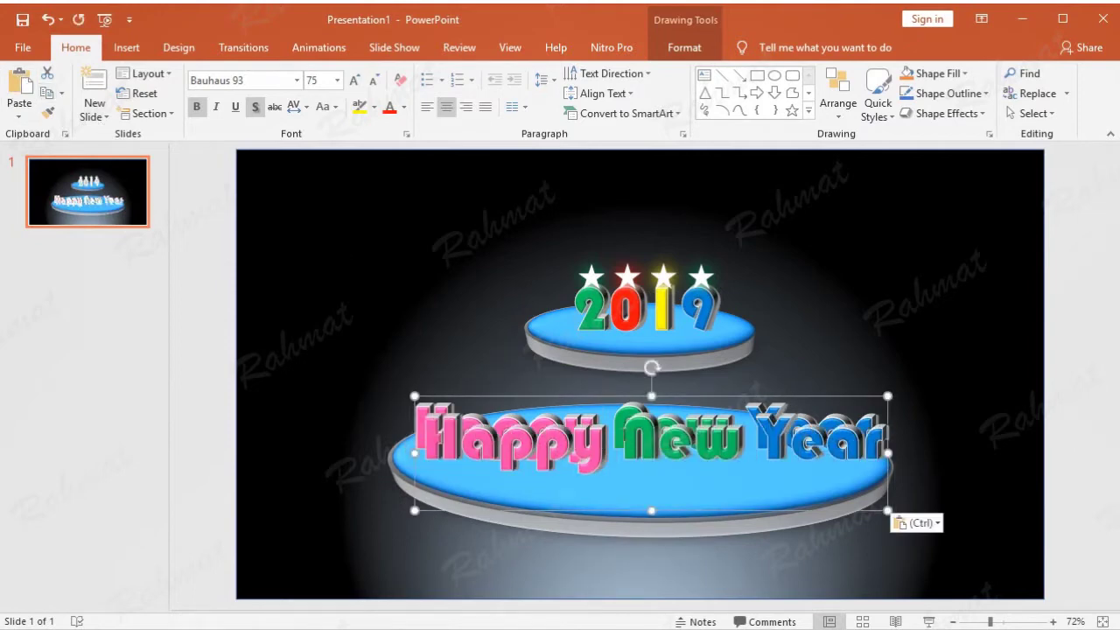
{"action": "left_click_drag", "start_coordinate": [612, 433], "coordinate": [391, 435]}
{"action": "key", "text": "Delete"}
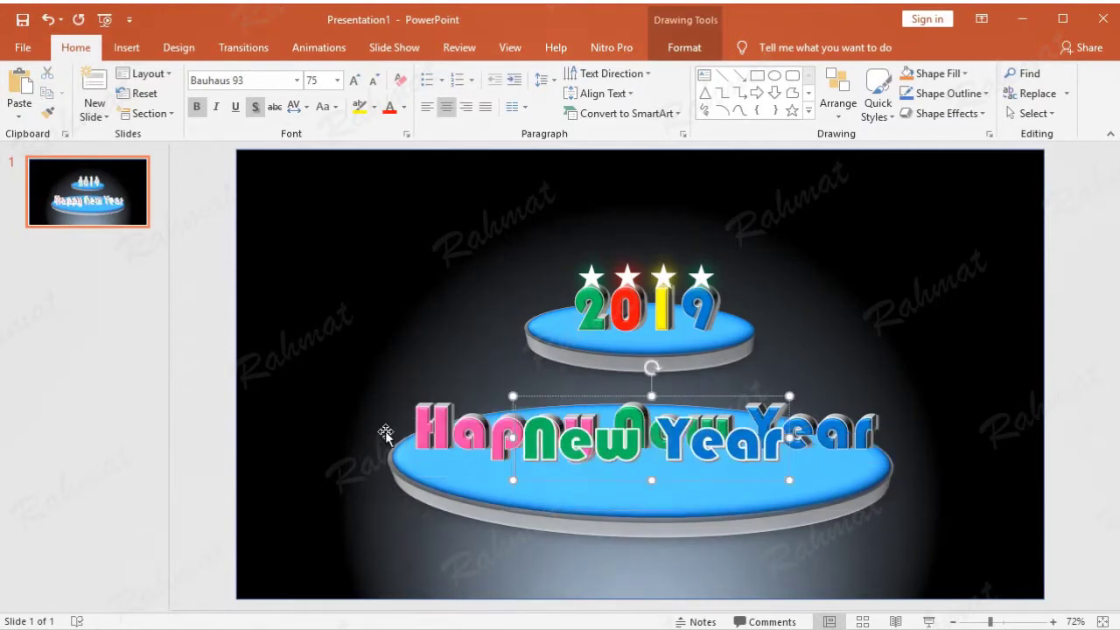
{"action": "left_click_drag", "start_coordinate": [656, 435], "coordinate": [798, 437]}
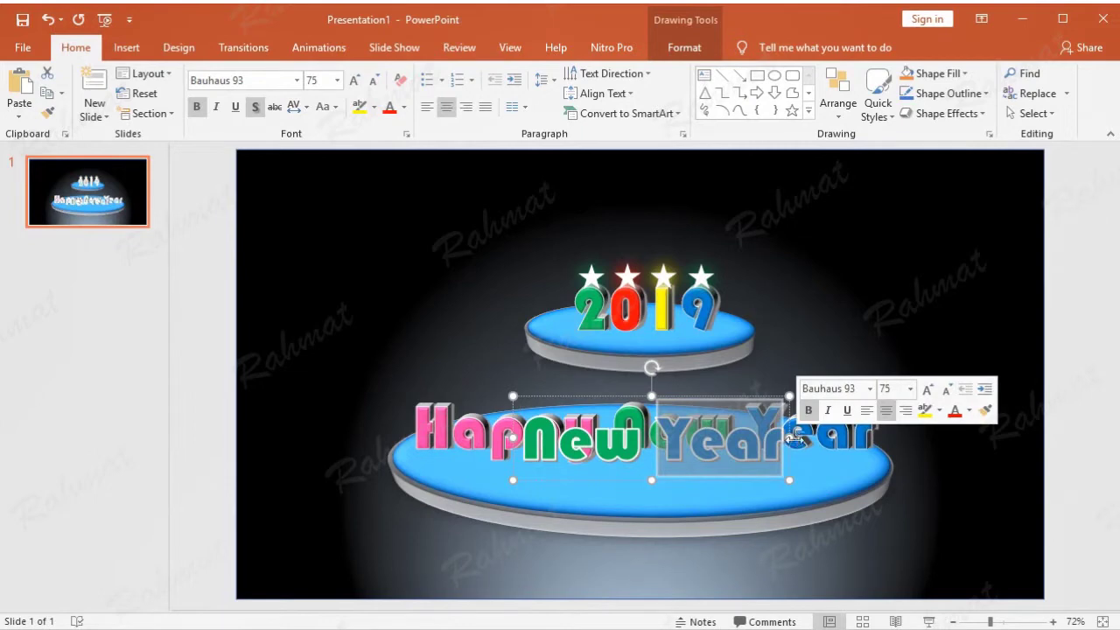
{"action": "key", "text": "Delete"}
{"action": "left_click_drag", "start_coordinate": [689, 398], "coordinate": [708, 389]}
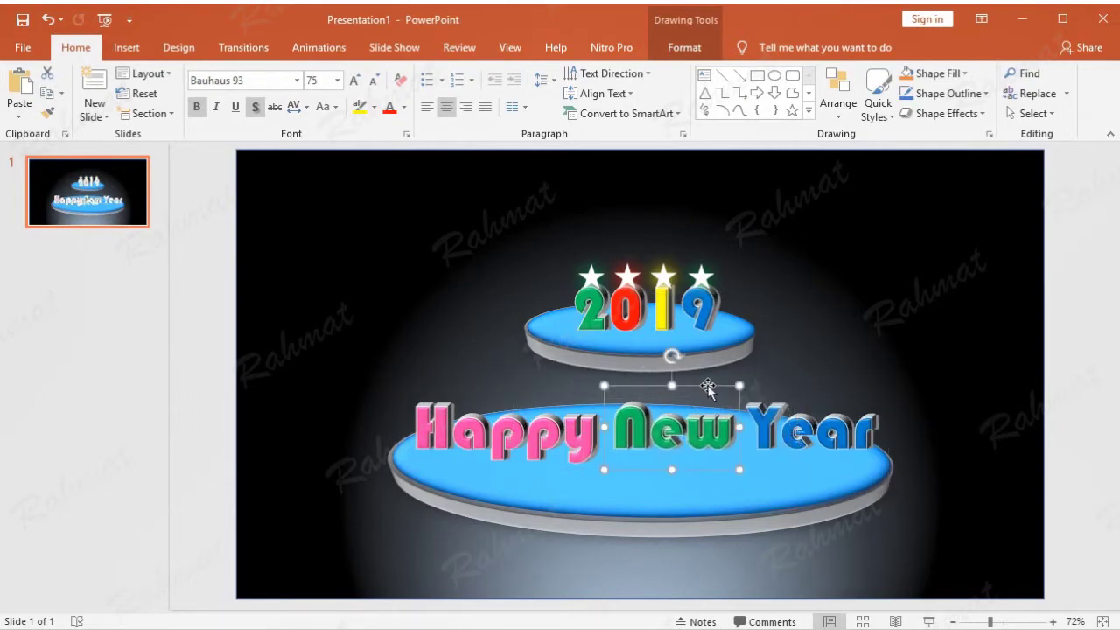
Paste a third copy, trim it to 'Year' and drop it onto the original Year
{"action": "left_click", "coordinate": [19, 87]}
{"action": "left_click_drag", "start_coordinate": [763, 447], "coordinate": [296, 449]}
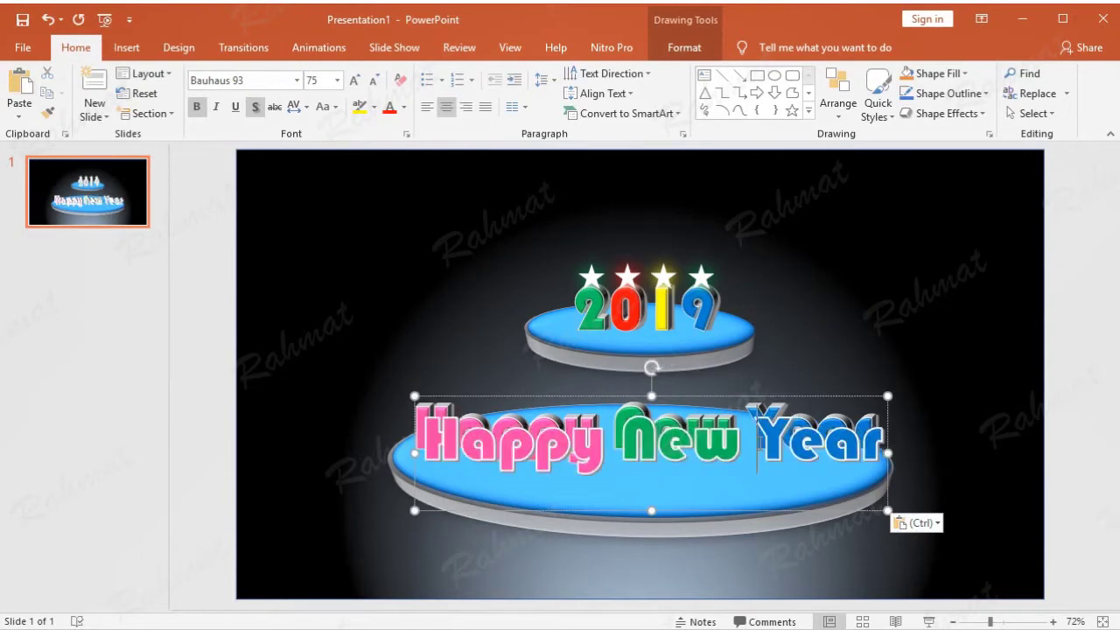
{"action": "key", "text": "Delete"}
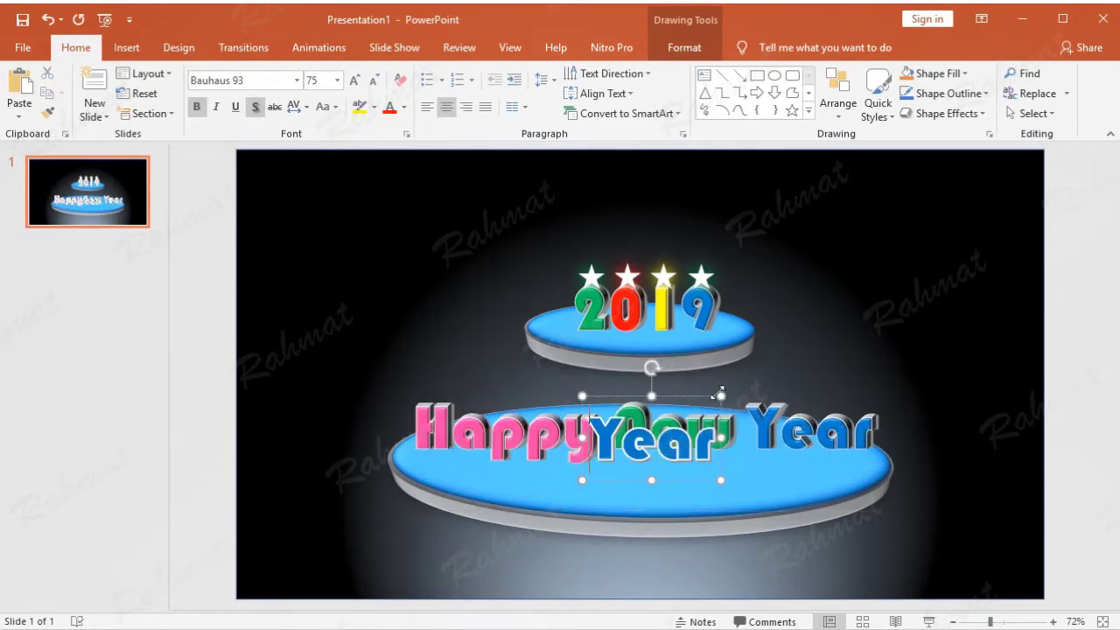
{"action": "left_click_drag", "start_coordinate": [688, 399], "coordinate": [845, 387]}
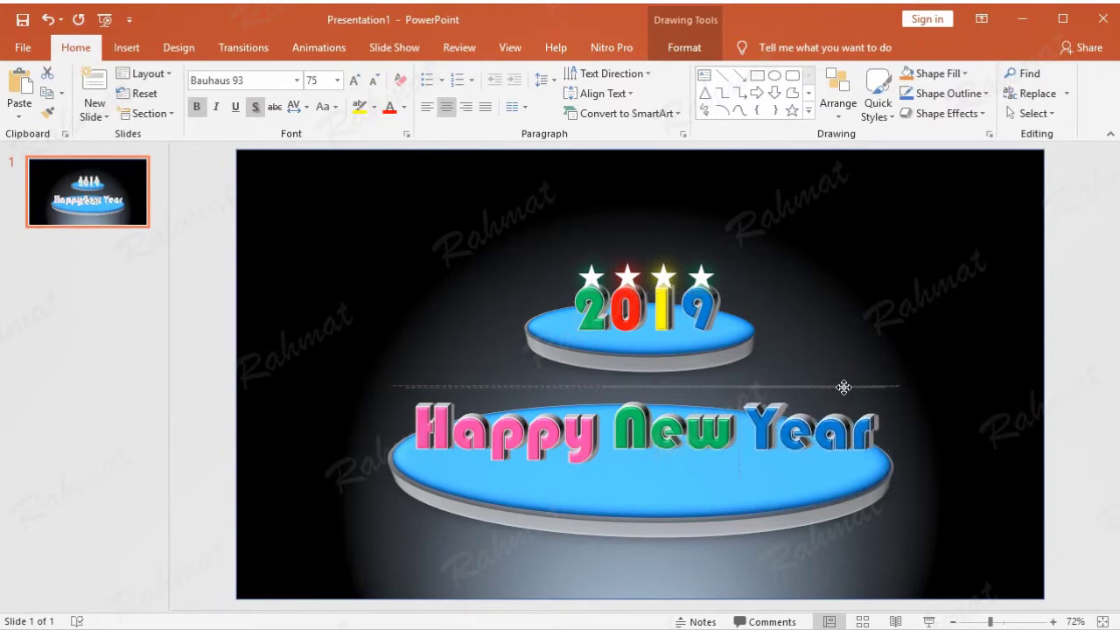
{"action": "left_click_drag", "start_coordinate": [845, 386], "coordinate": [845, 387]}
{"action": "left_click", "coordinate": [1062, 303]}
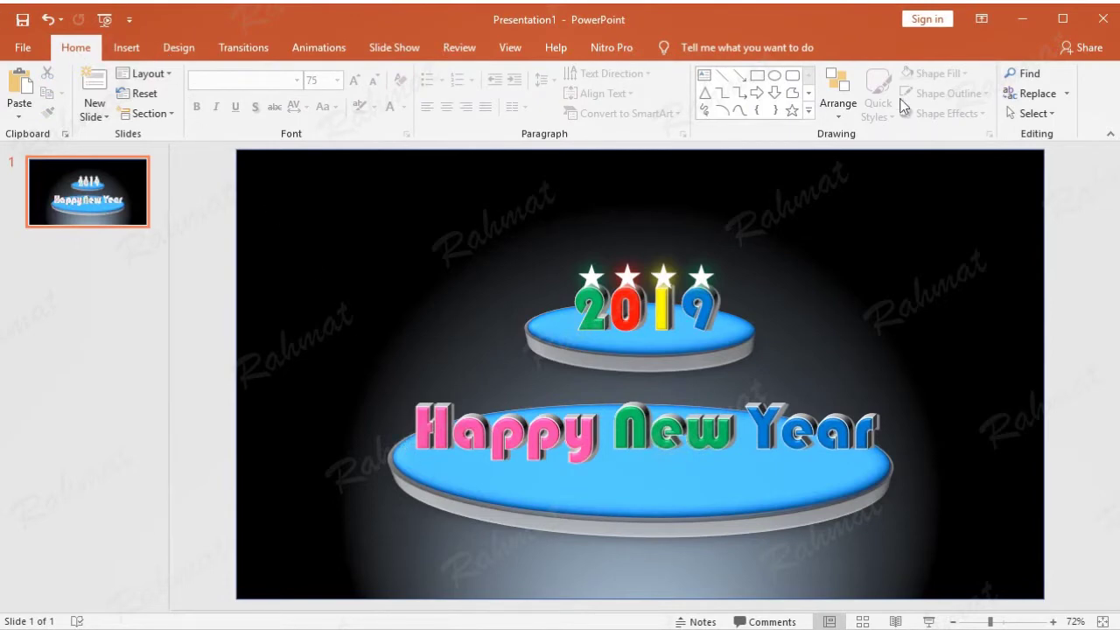
{"action": "left_click", "coordinate": [1045, 113]}
In the Selection Pane, rename the New and Year text boxes to NEW and YEAR
{"action": "left_click", "coordinate": [1019, 173]}
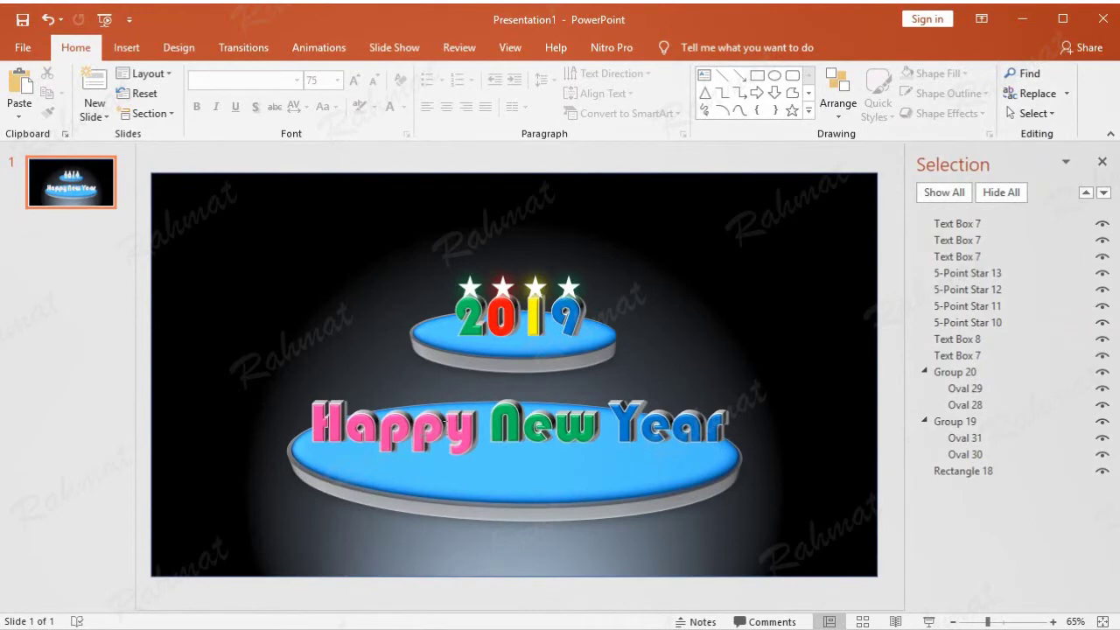
{"action": "left_click", "coordinate": [445, 424]}
{"action": "left_click", "coordinate": [962, 240]}
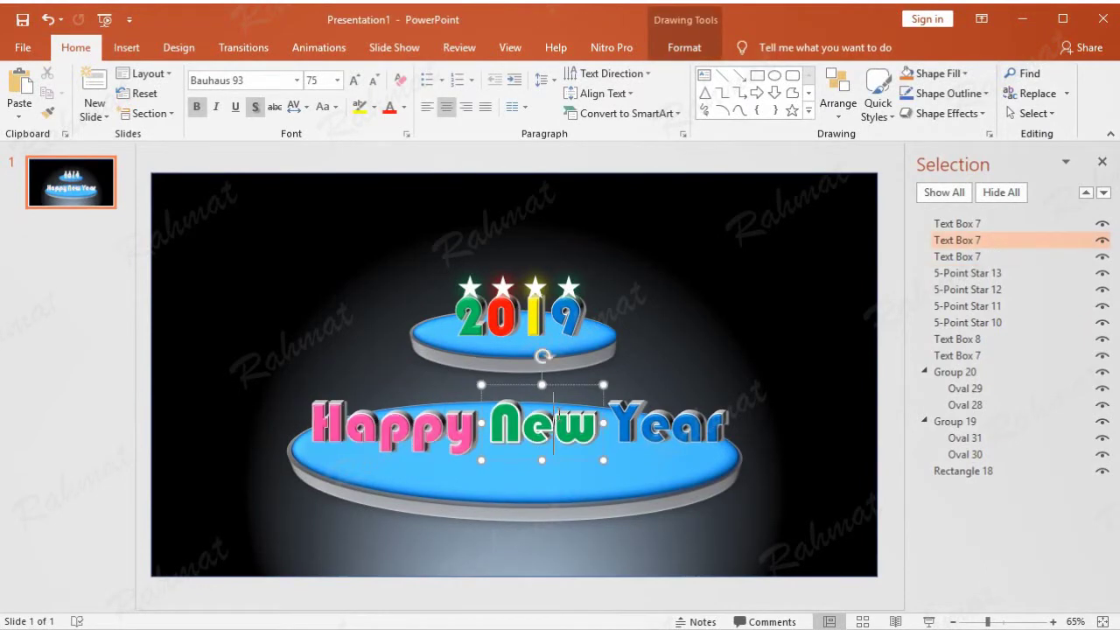
{"action": "left_click", "coordinate": [974, 241]}
{"action": "type", "text": "NEW"}
{"action": "left_click", "coordinate": [650, 450]}
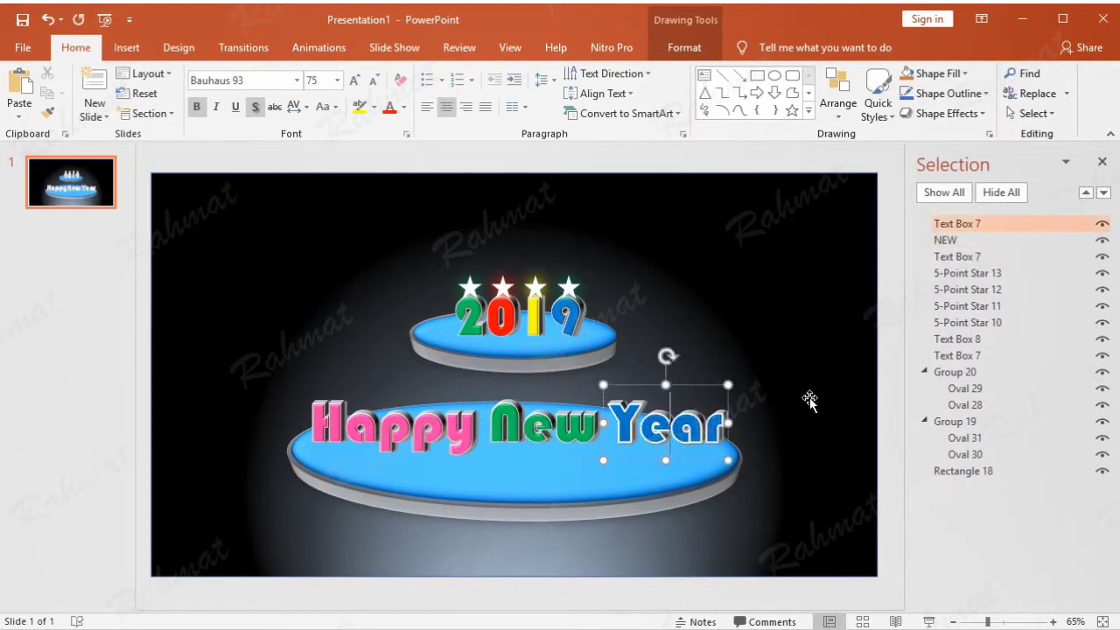
{"action": "left_click", "coordinate": [1012, 222]}
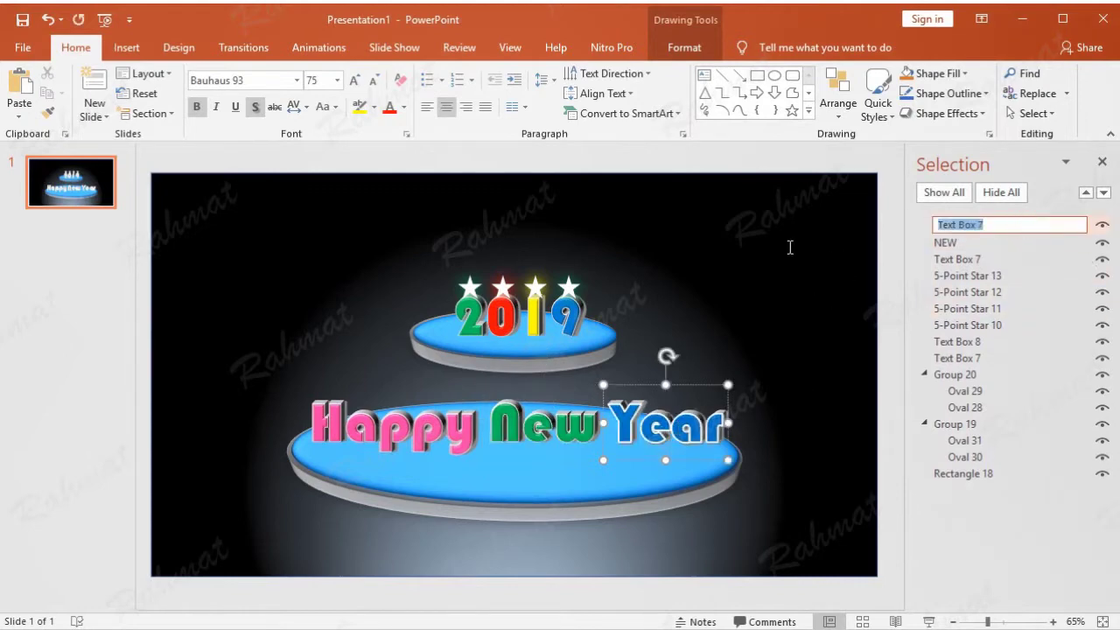
{"action": "type", "text": "YEAR"}
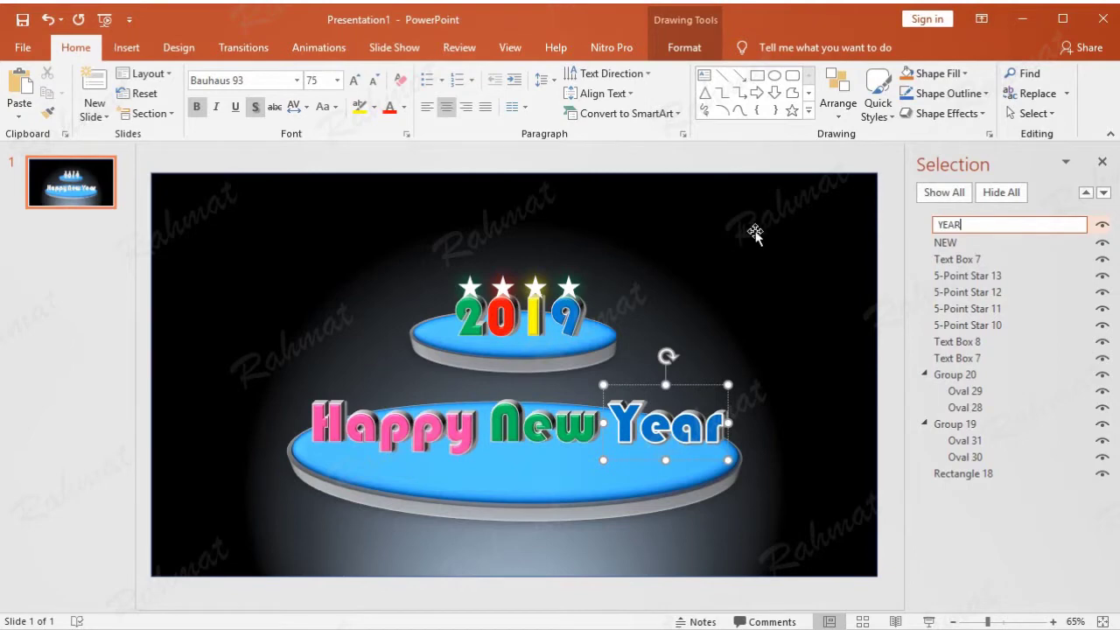
{"action": "left_click", "coordinate": [754, 231]}
Hide YEAR, NEW and Happy, then cut the combined Happy New Year text box
{"action": "left_click", "coordinate": [1102, 224]}
{"action": "left_click", "coordinate": [1102, 240]}
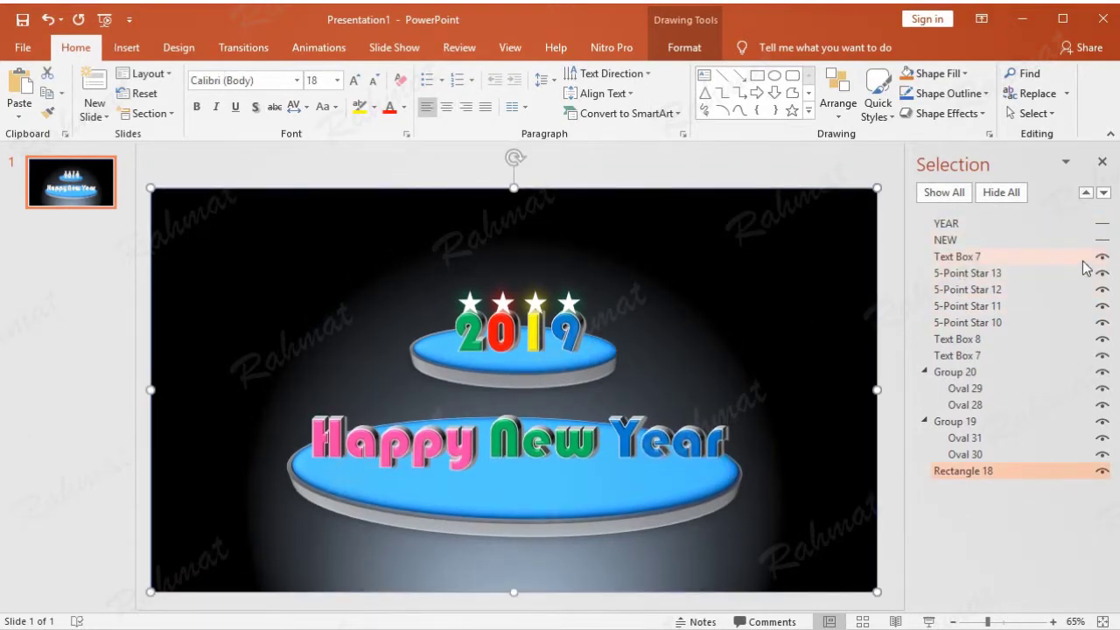
{"action": "left_click", "coordinate": [1102, 257]}
{"action": "left_click", "coordinate": [641, 426]}
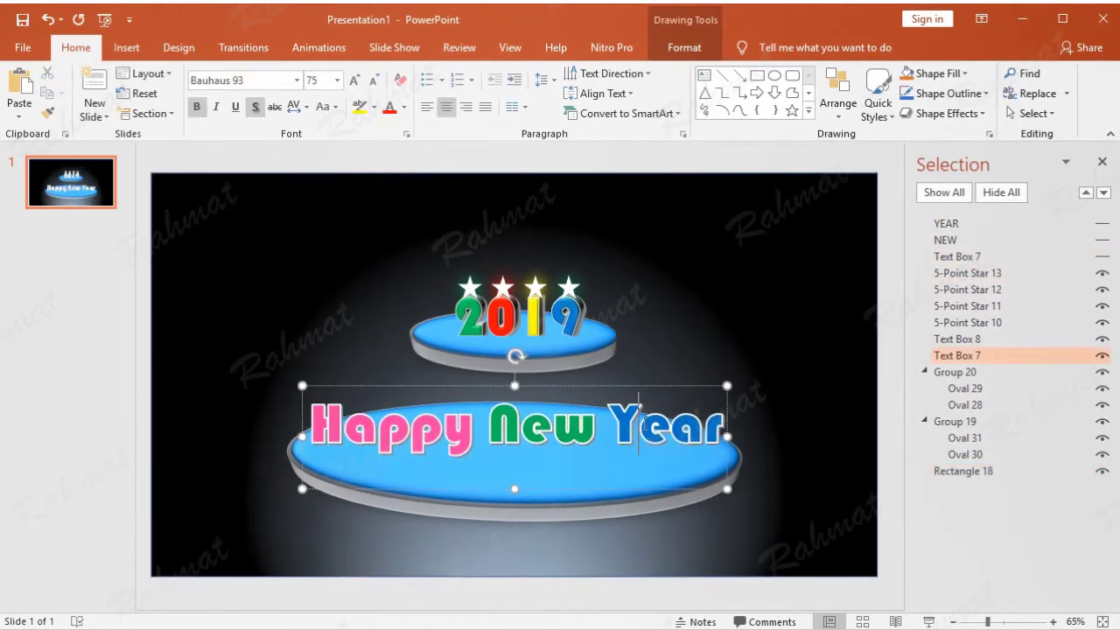
{"action": "key", "text": "Escape"}
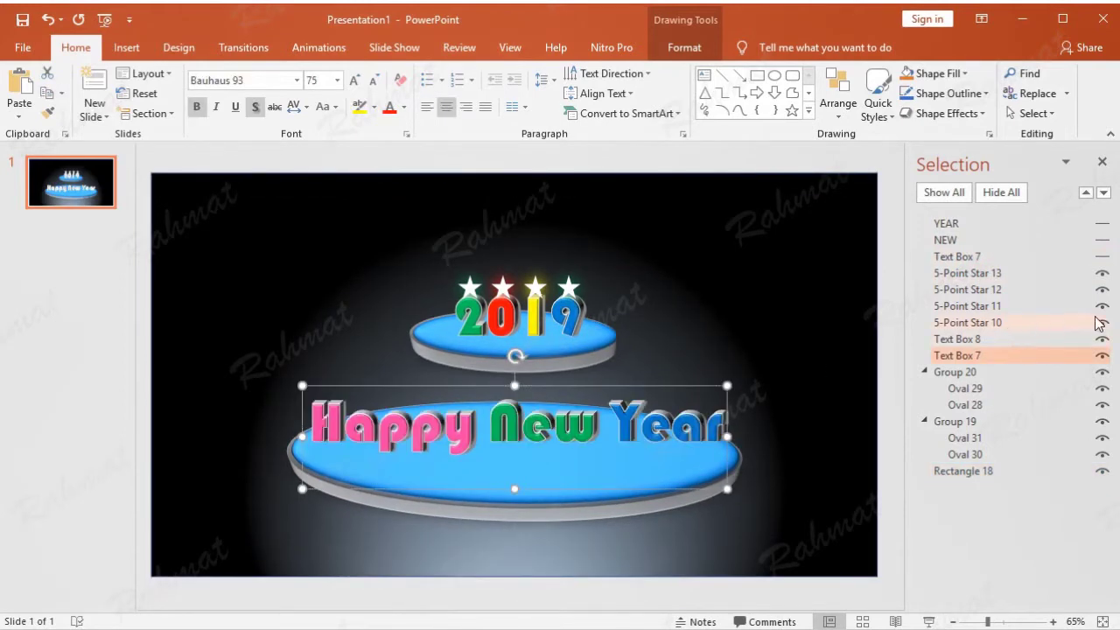
{"action": "right_click", "coordinate": [714, 385]}
{"action": "left_click", "coordinate": [719, 284]}
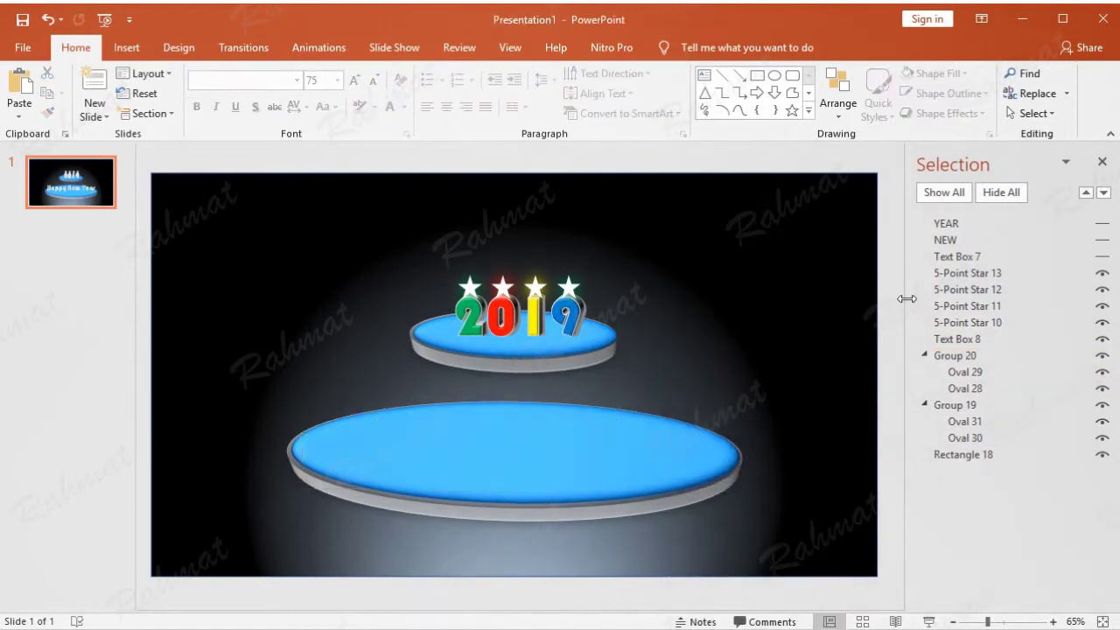
Unhide YEAR, NEW and Happy, and select the Happy text box
{"action": "left_click", "coordinate": [1102, 225]}
{"action": "left_click", "coordinate": [1102, 240]}
{"action": "left_click", "coordinate": [1102, 256]}
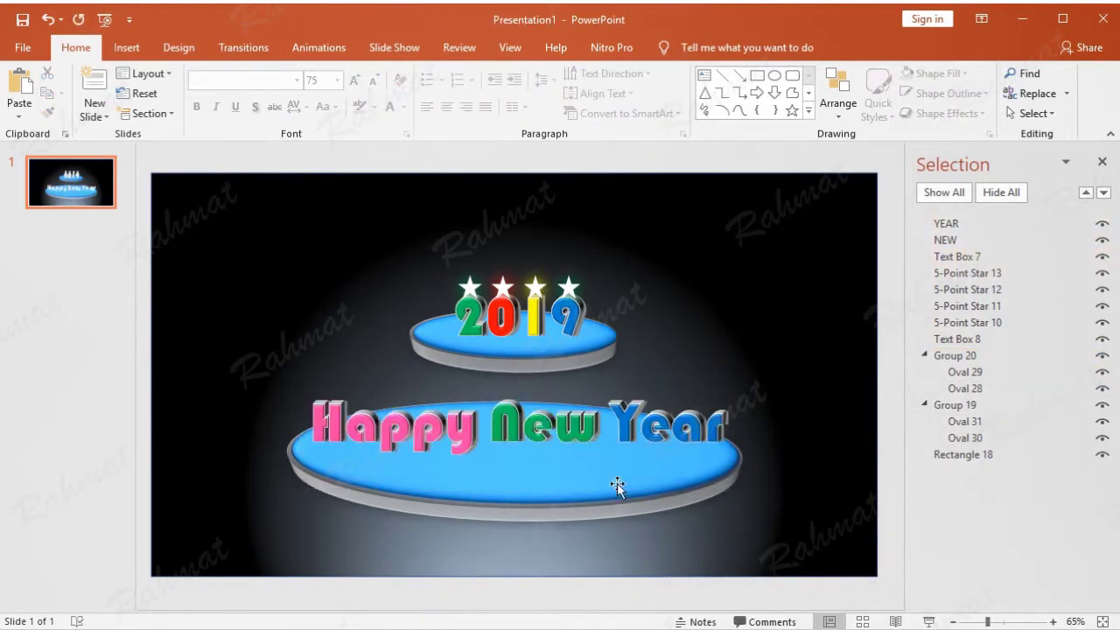
{"action": "left_click", "coordinate": [957, 256]}
{"action": "left_click", "coordinate": [431, 388]}
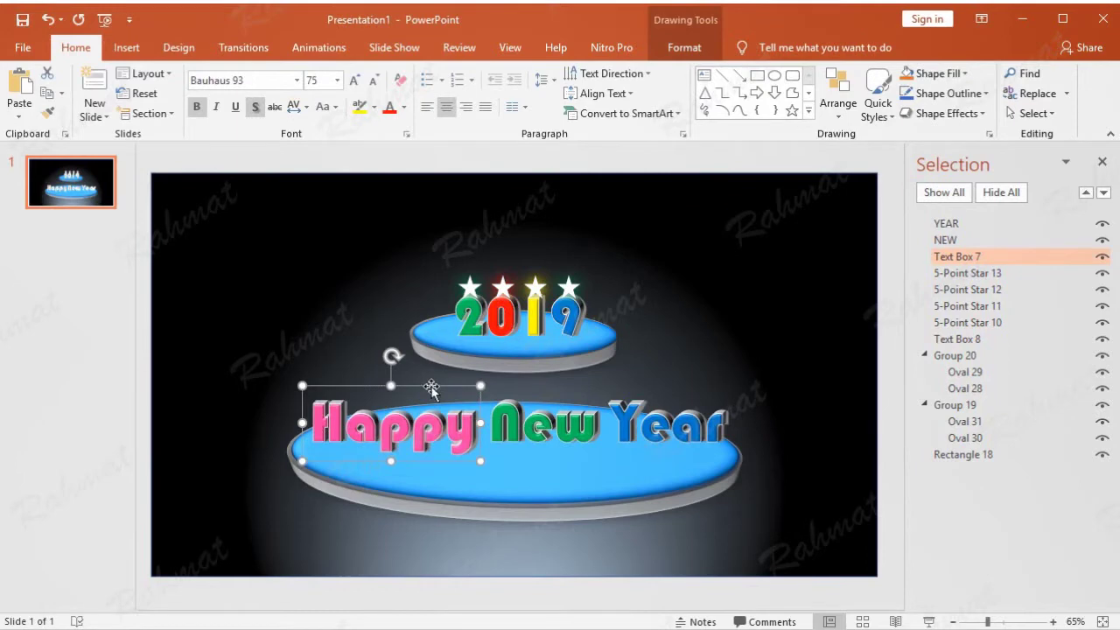
Paste a copy of Happy, trim it to just 'H' and move it below the word
{"action": "left_click", "coordinate": [21, 85]}
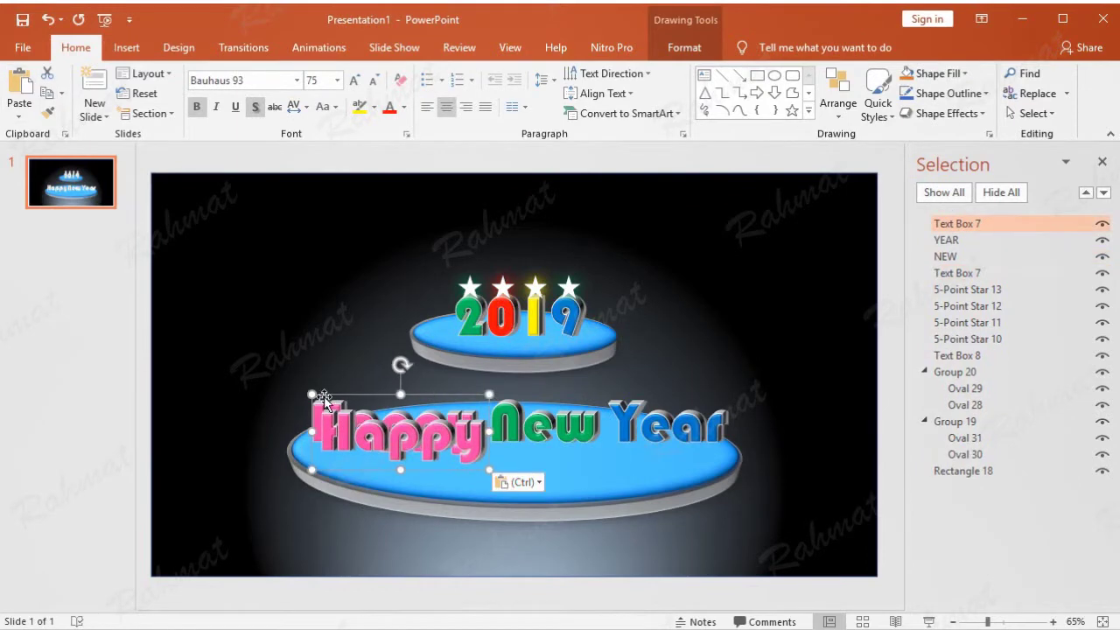
{"action": "left_click", "coordinate": [352, 431]}
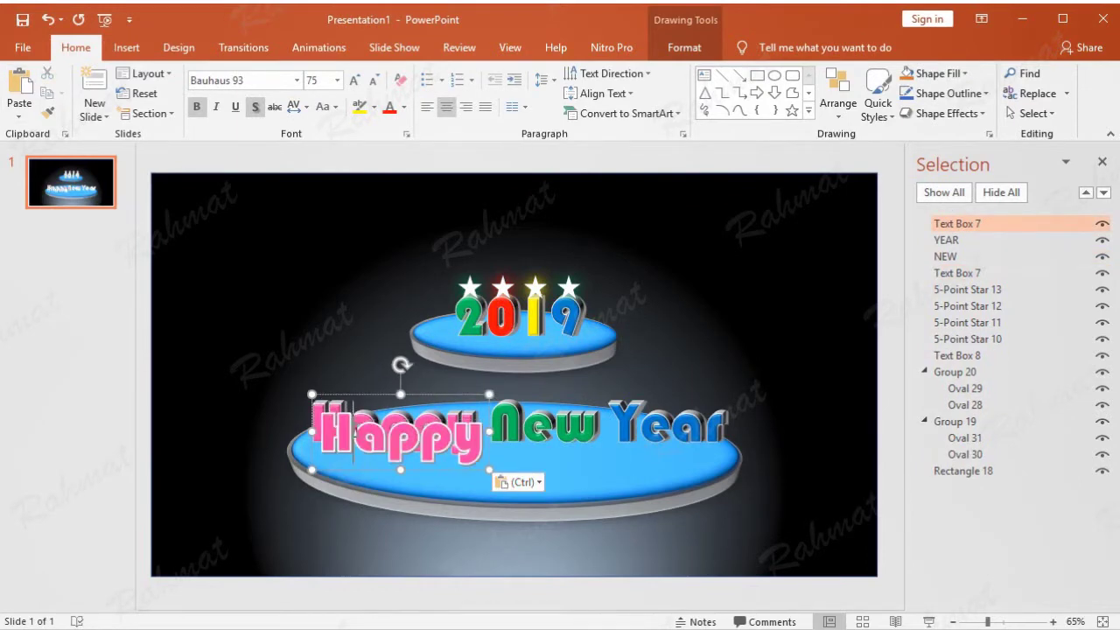
{"action": "left_click_drag", "start_coordinate": [353, 431], "coordinate": [472, 440]}
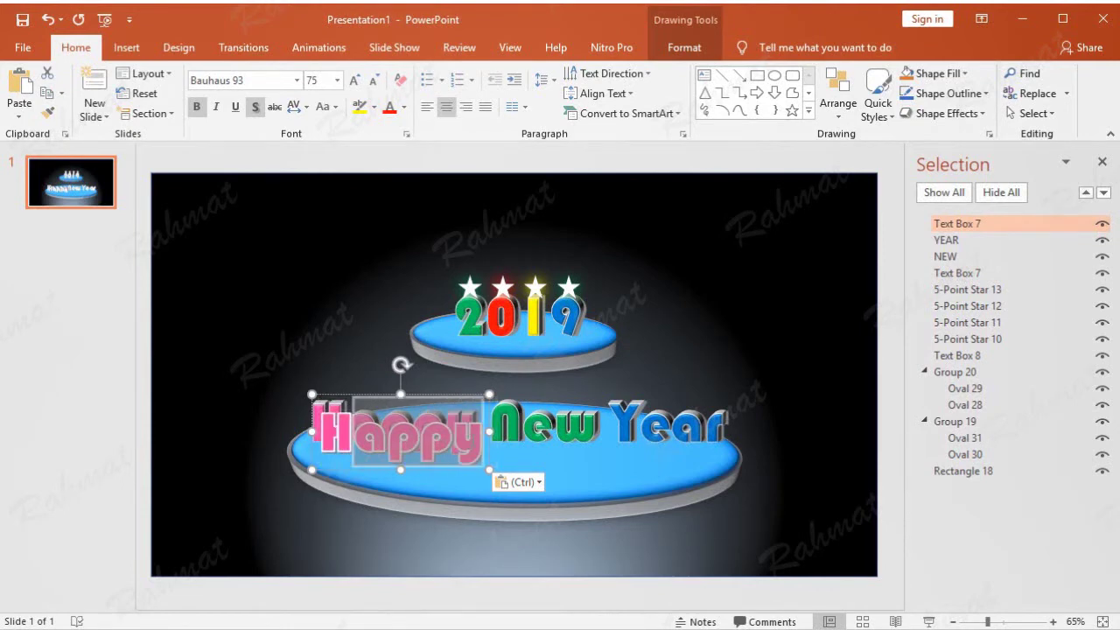
{"action": "key", "text": "Delete"}
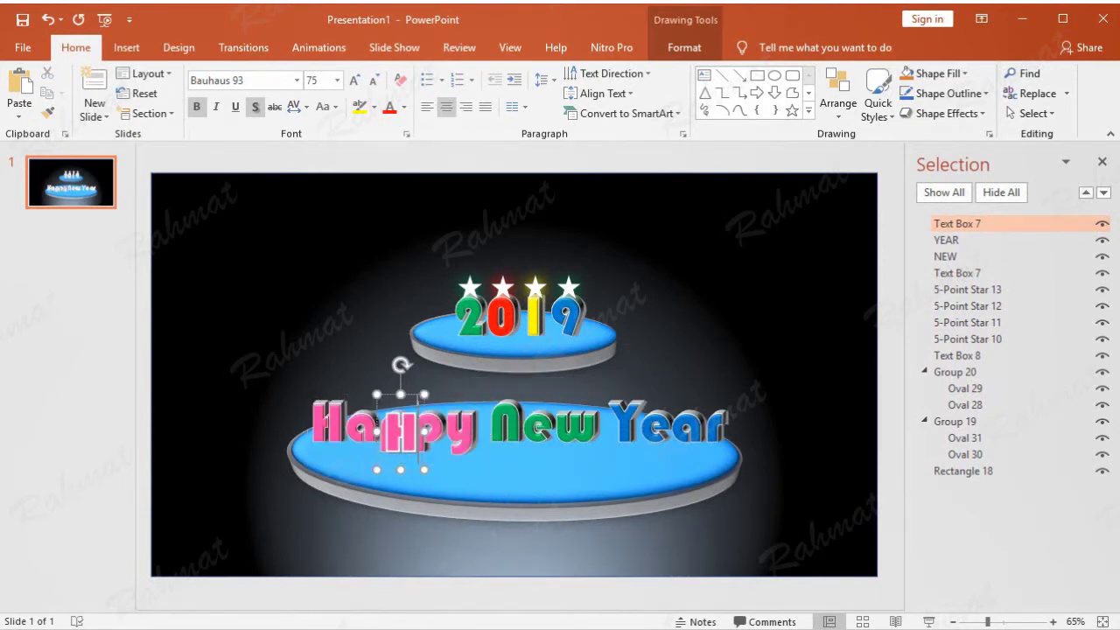
{"action": "left_click_drag", "start_coordinate": [409, 398], "coordinate": [337, 450]}
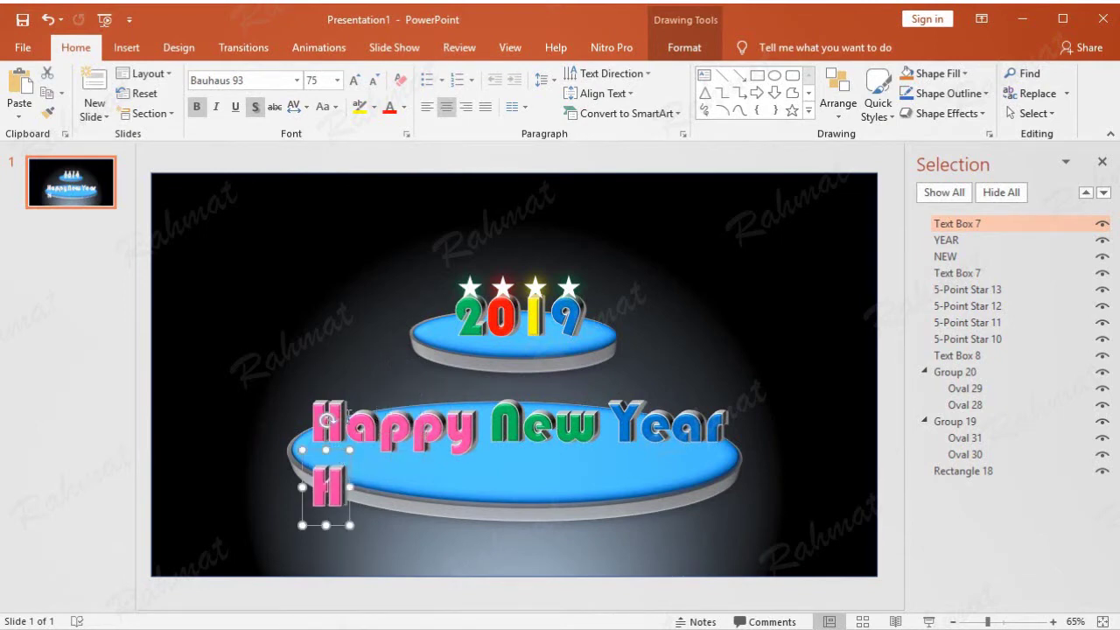
Delete the H from the original to leave 'appy', then line the H box up with it
{"action": "left_click", "coordinate": [348, 417]}
{"action": "left_click_drag", "start_coordinate": [344, 420], "coordinate": [313, 421]}
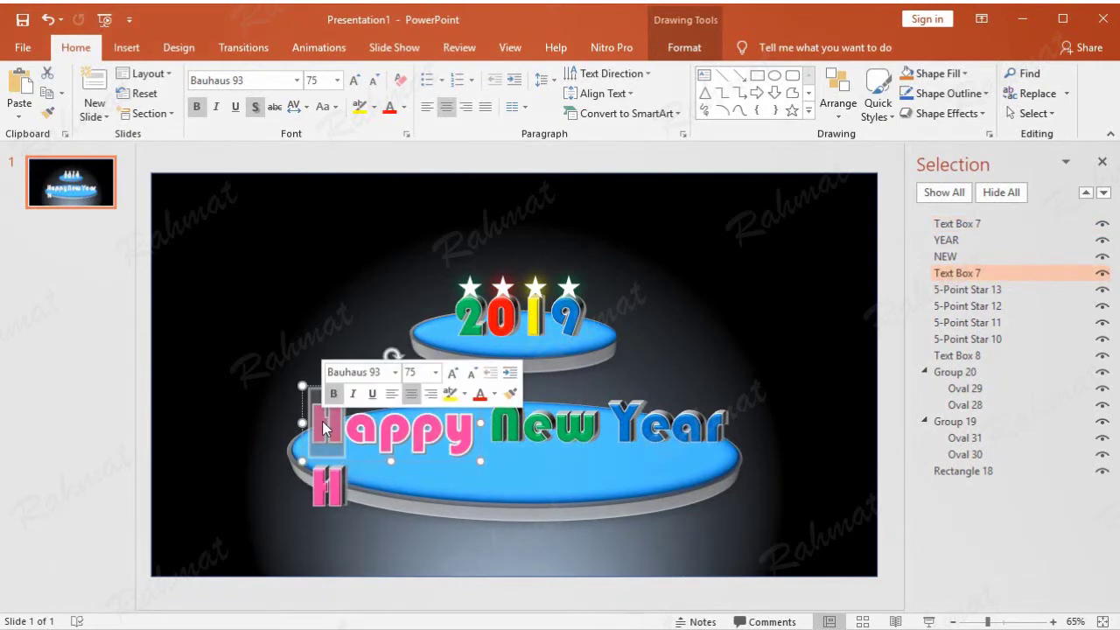
{"action": "key", "text": "Delete"}
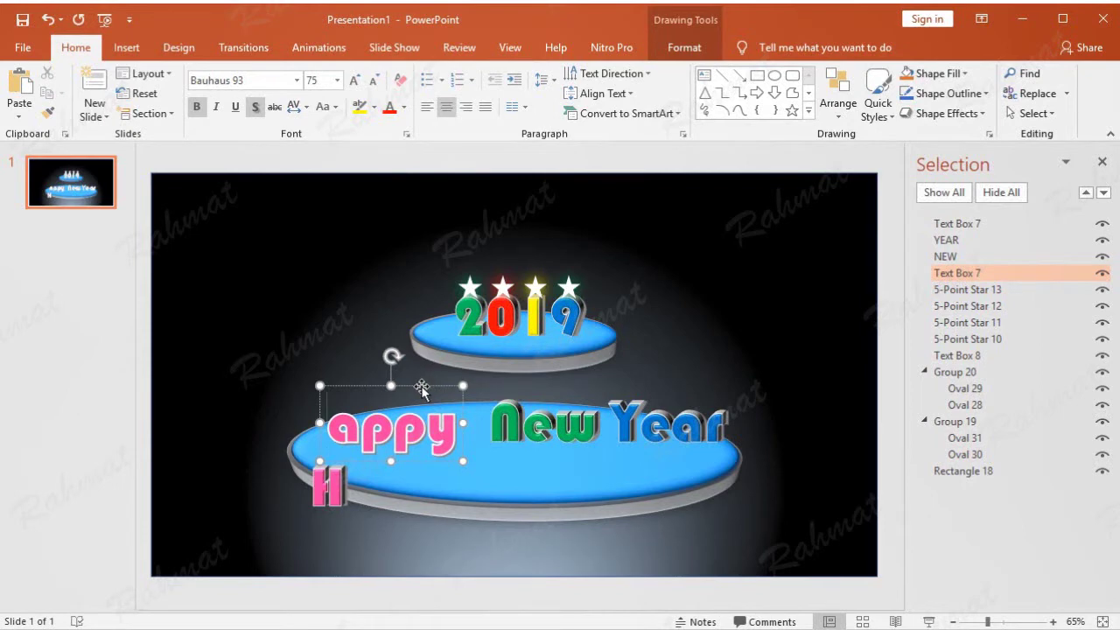
{"action": "left_click", "coordinate": [421, 385]}
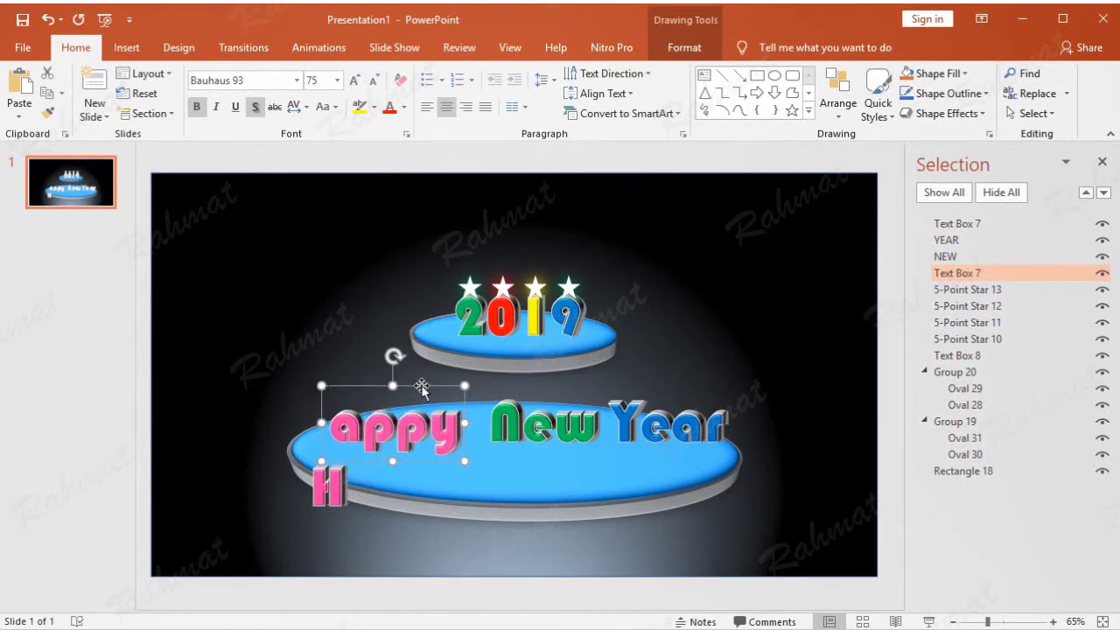
{"action": "left_click_drag", "start_coordinate": [420, 386], "coordinate": [431, 386]}
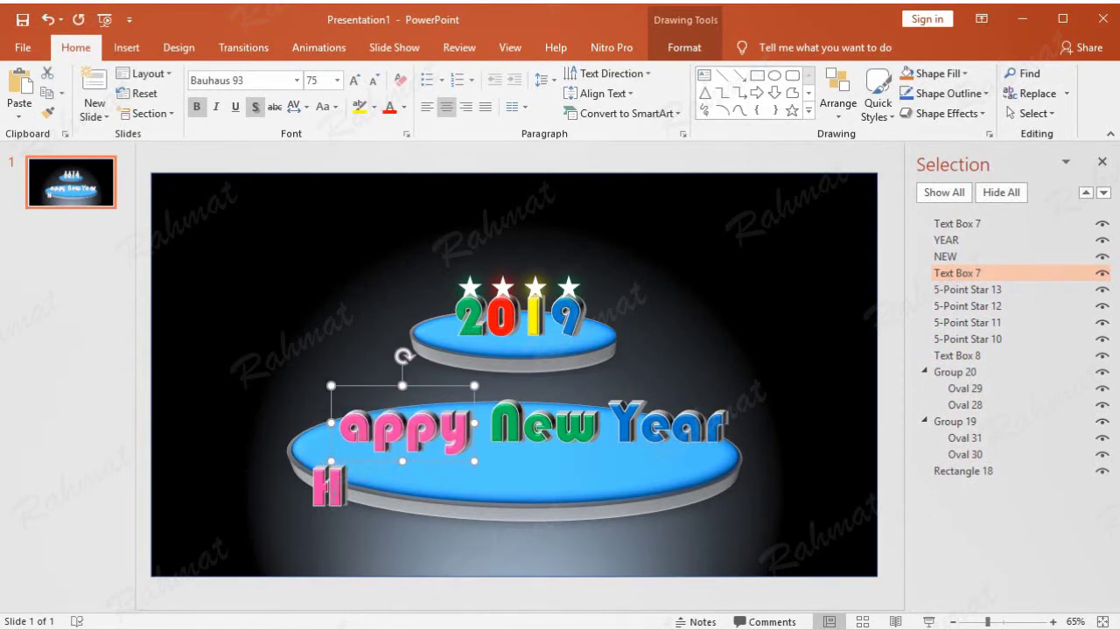
{"action": "left_click", "coordinate": [343, 503]}
{"action": "left_click_drag", "start_coordinate": [335, 450], "coordinate": [328, 386]}
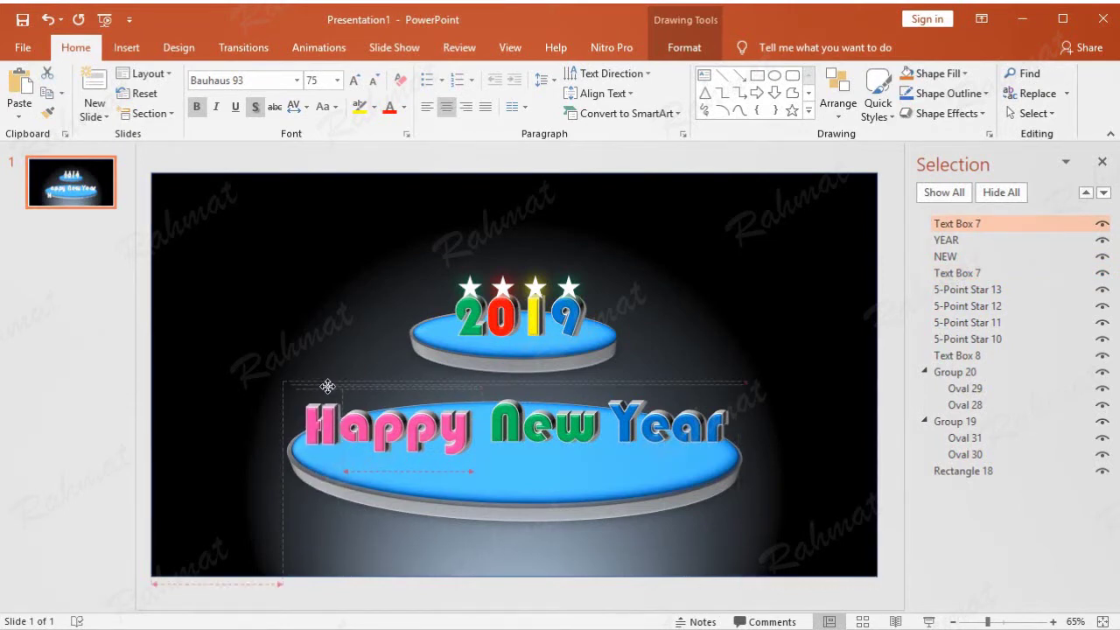
Bring the appy box to the front, adjust it slightly, and select the separate H box
{"action": "left_click", "coordinate": [436, 424]}
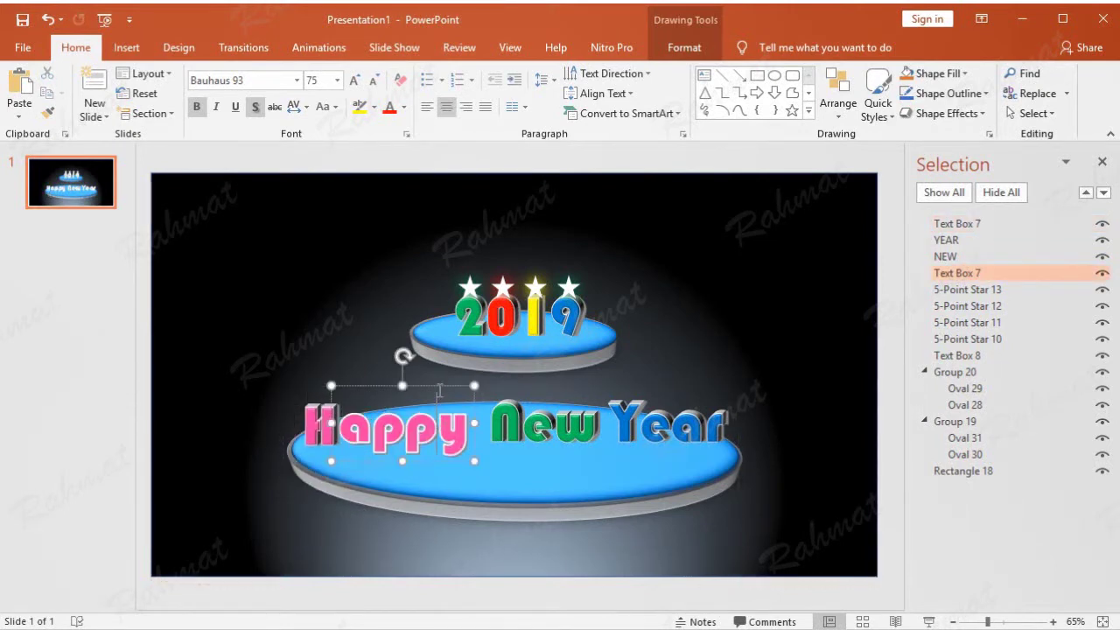
{"action": "right_click", "coordinate": [440, 393]}
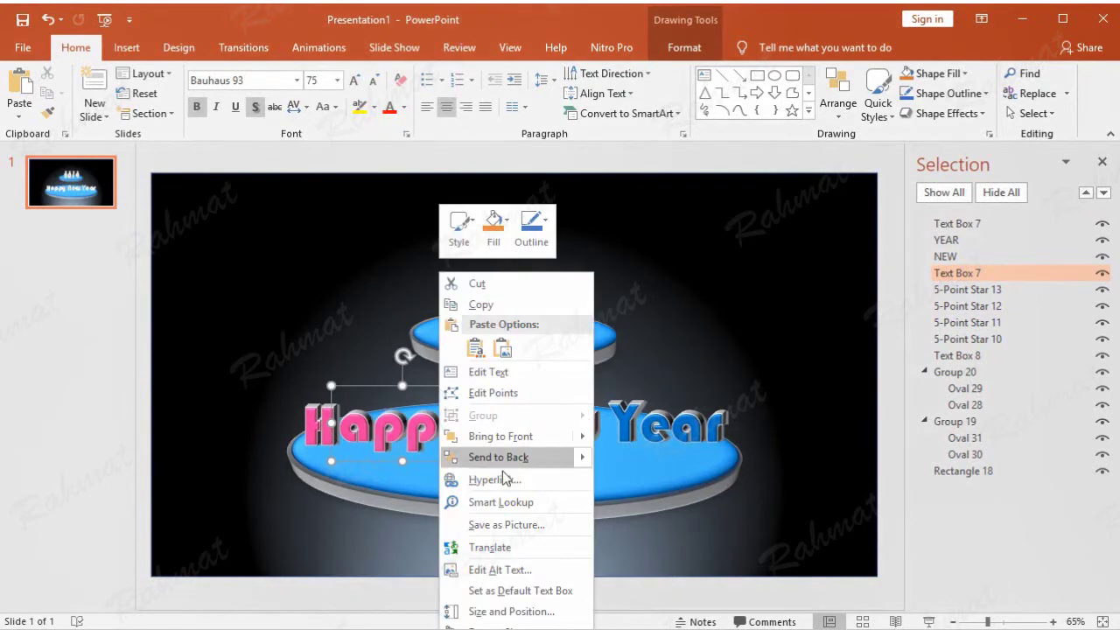
{"action": "left_click", "coordinate": [600, 439]}
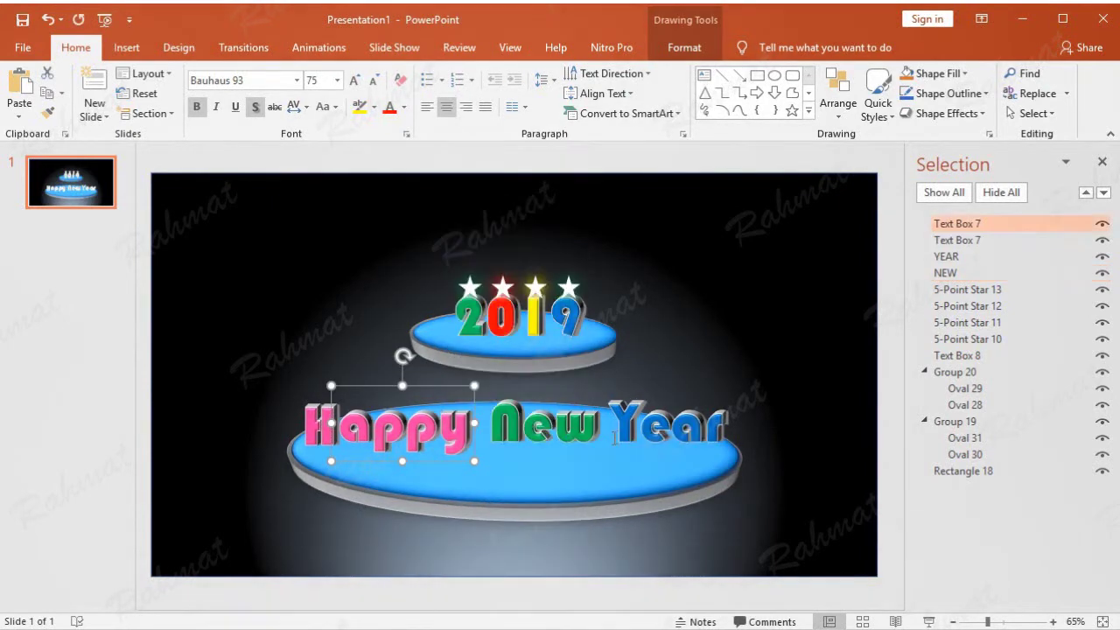
{"action": "left_click", "coordinate": [783, 369]}
{"action": "left_click", "coordinate": [433, 396]}
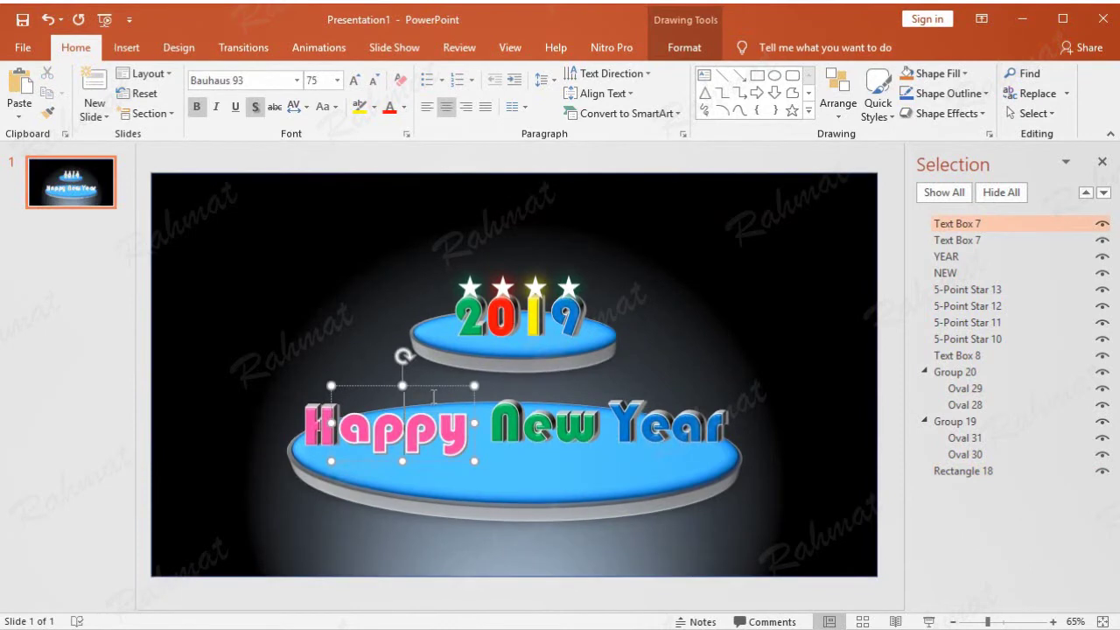
{"action": "left_click_drag", "start_coordinate": [434, 389], "coordinate": [433, 391]}
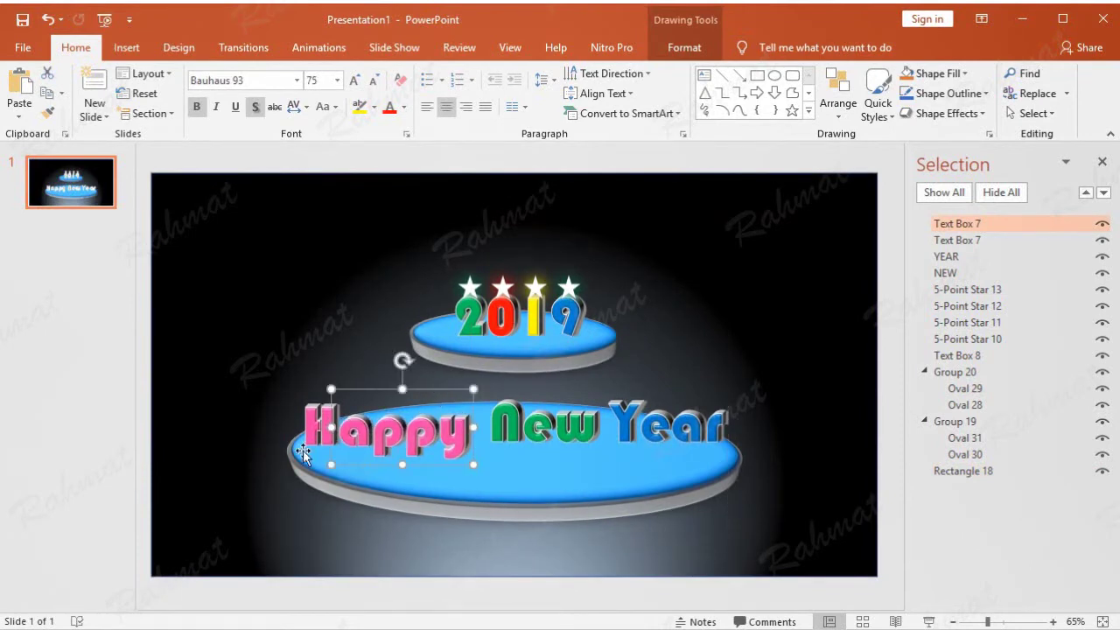
{"action": "left_click", "coordinate": [316, 414]}
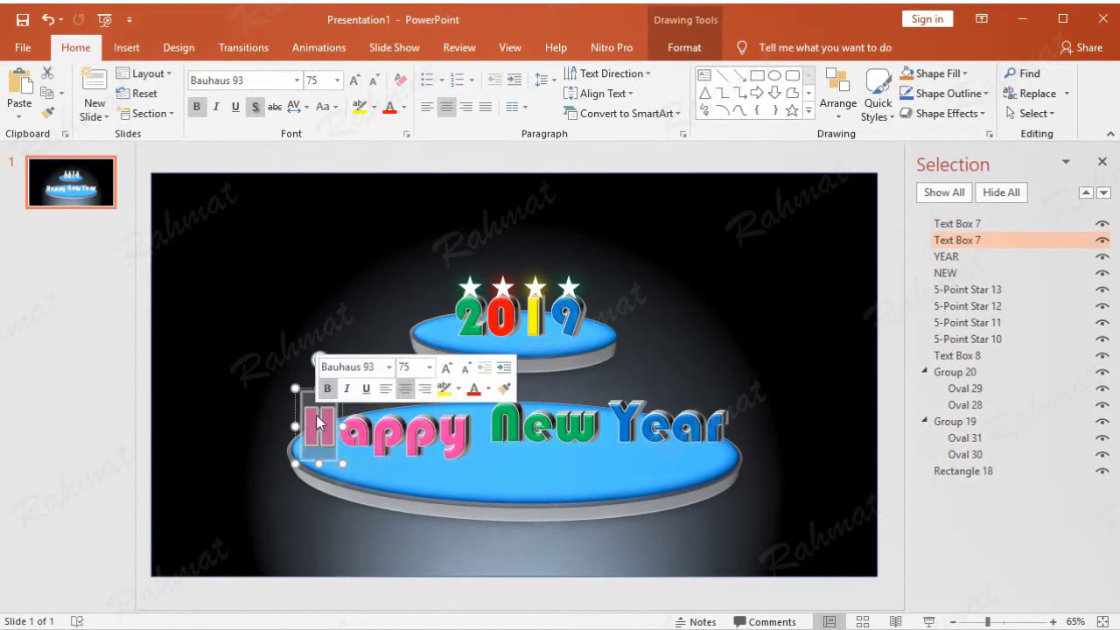
Set the text shadow to No Shadow on the H and 2019 text boxes
{"action": "left_click", "coordinate": [683, 47]}
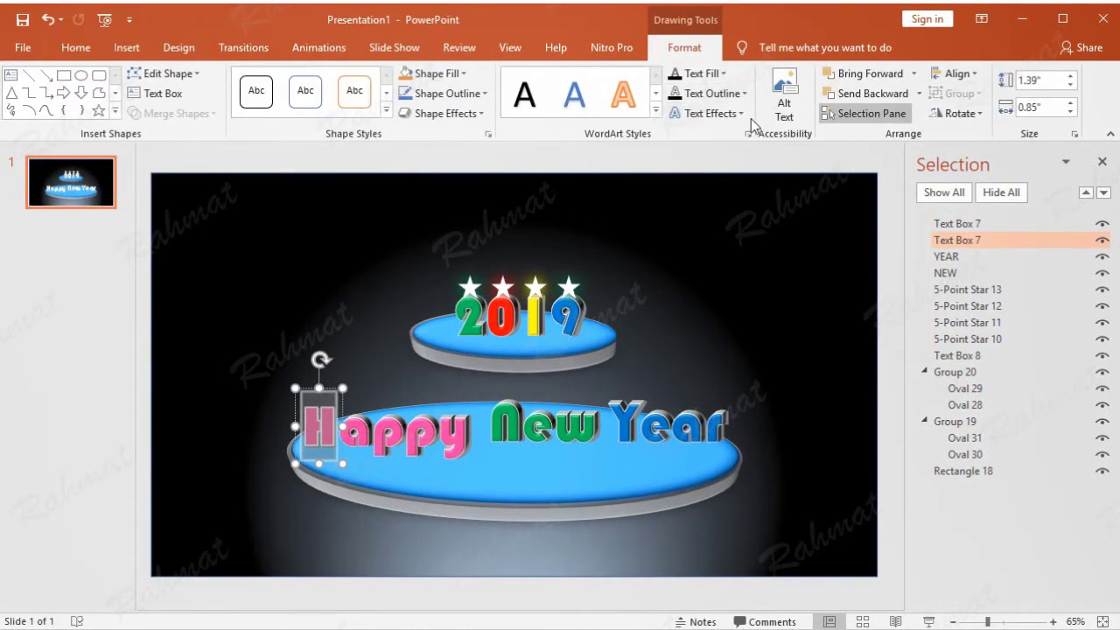
{"action": "left_click", "coordinate": [737, 113]}
{"action": "mouse_move", "coordinate": [762, 154]}
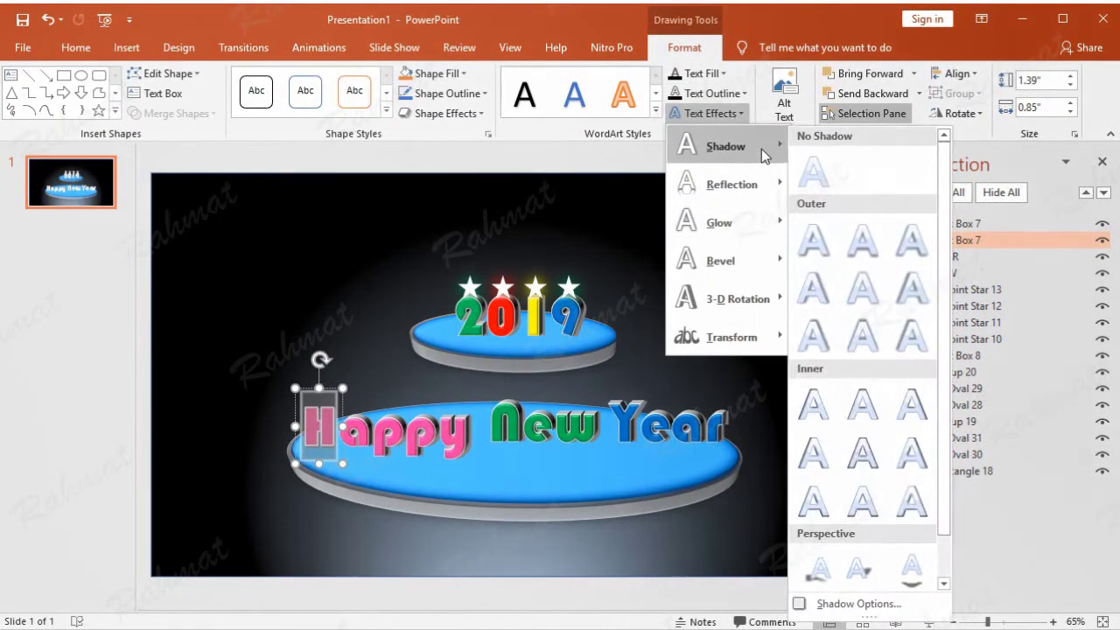
{"action": "left_click", "coordinate": [803, 179]}
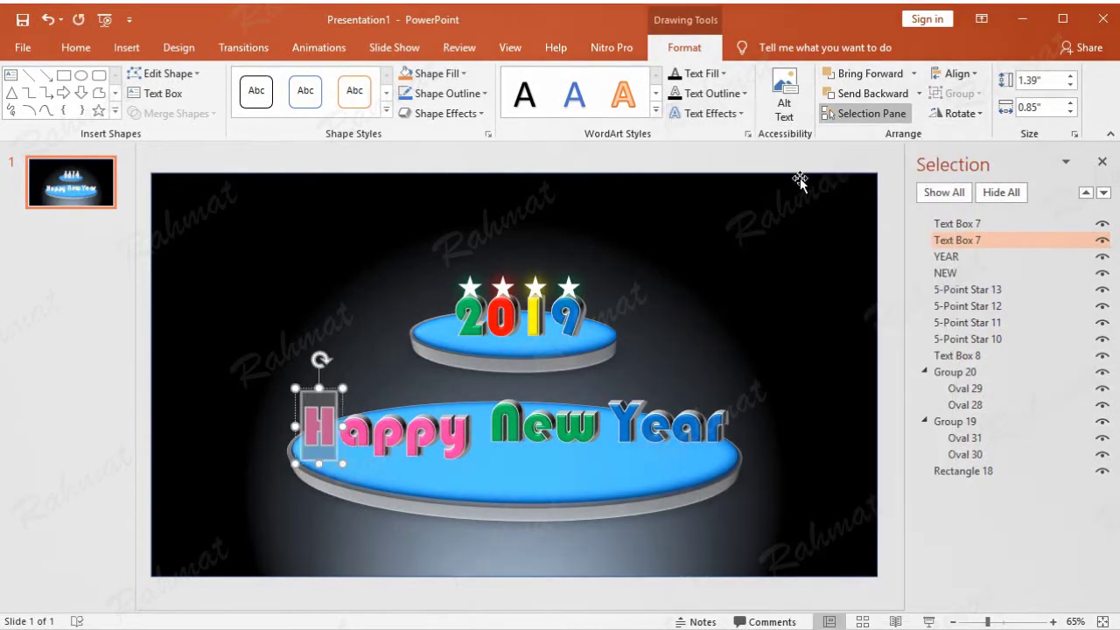
{"action": "left_click", "coordinate": [569, 320]}
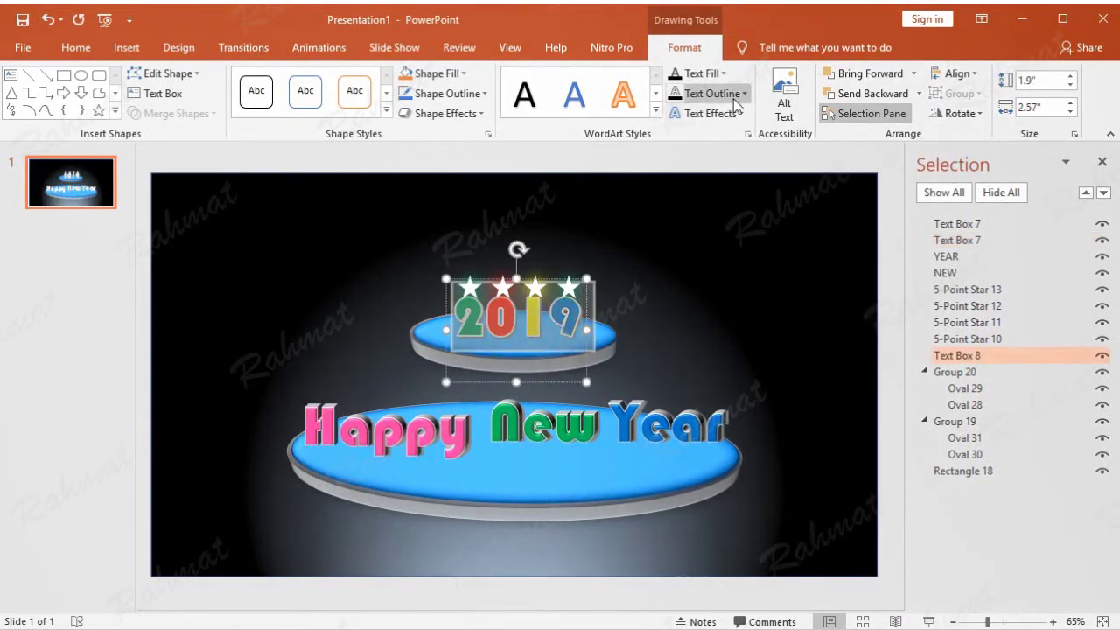
{"action": "left_click", "coordinate": [716, 113]}
{"action": "mouse_move", "coordinate": [746, 153]}
{"action": "left_click", "coordinate": [839, 182]}
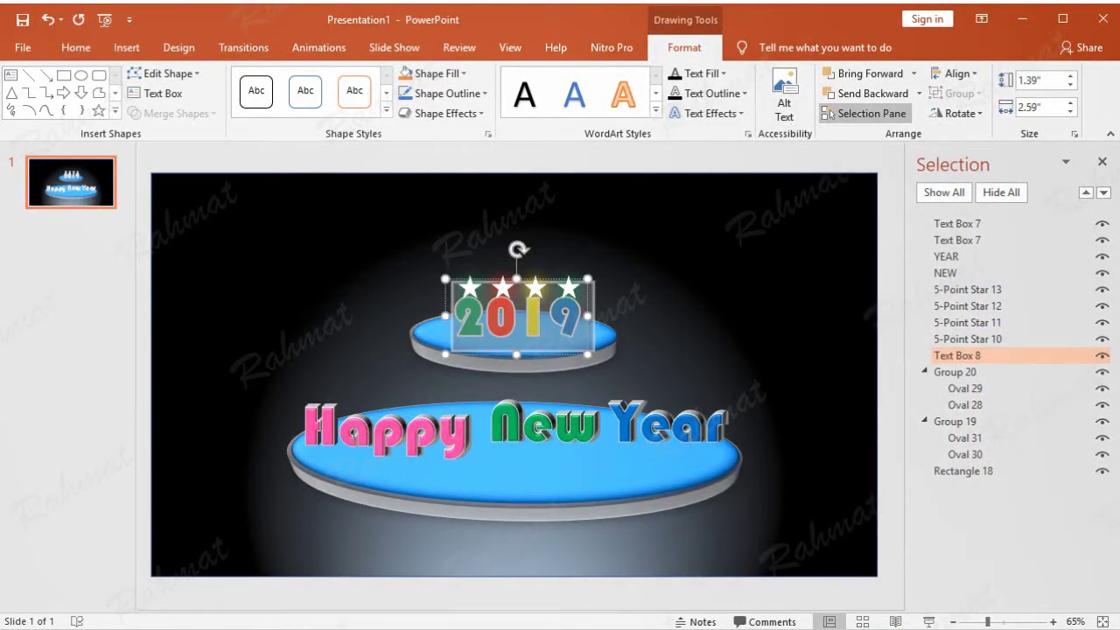
Remove the text shadow from the Happy, New and Year text boxes
{"action": "left_click", "coordinate": [385, 428]}
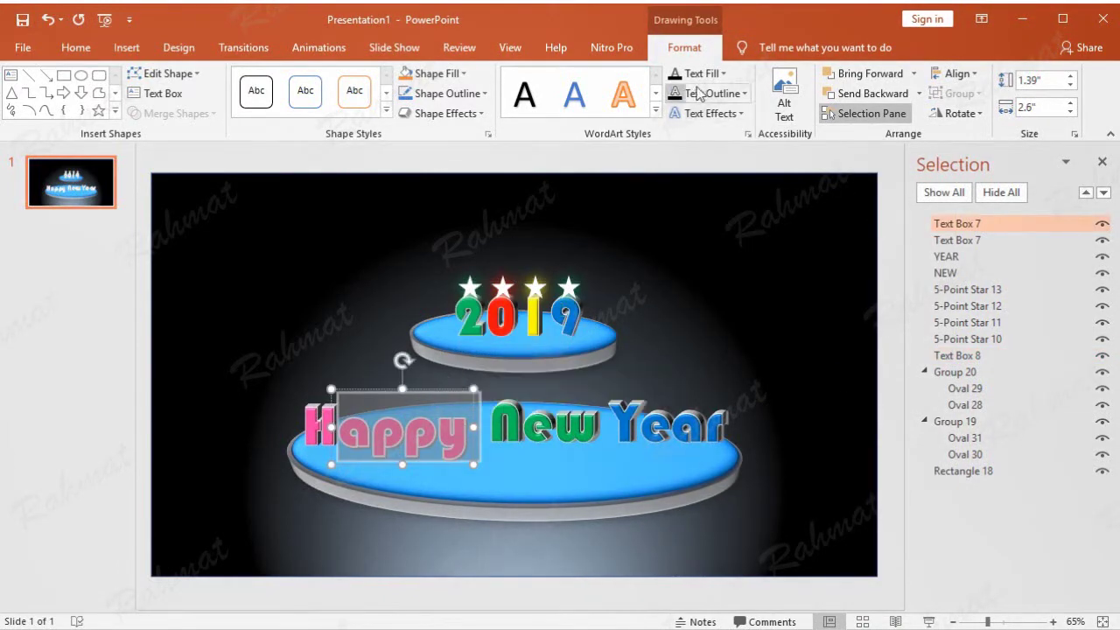
{"action": "left_click", "coordinate": [738, 114]}
{"action": "mouse_move", "coordinate": [735, 145]}
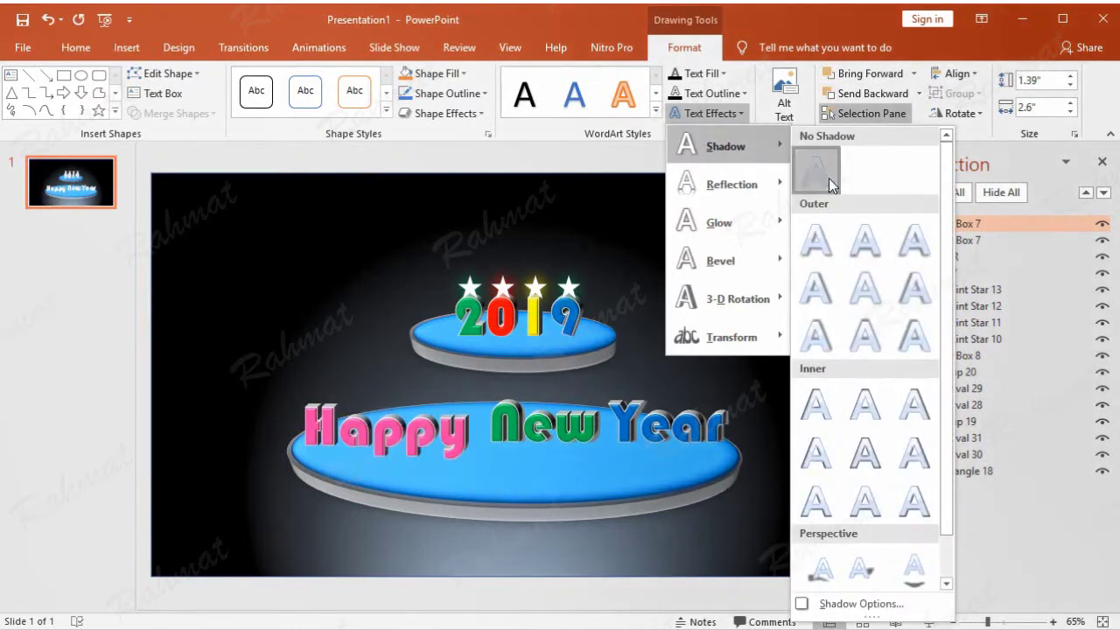
{"action": "left_click", "coordinate": [828, 177]}
{"action": "left_click", "coordinate": [547, 426]}
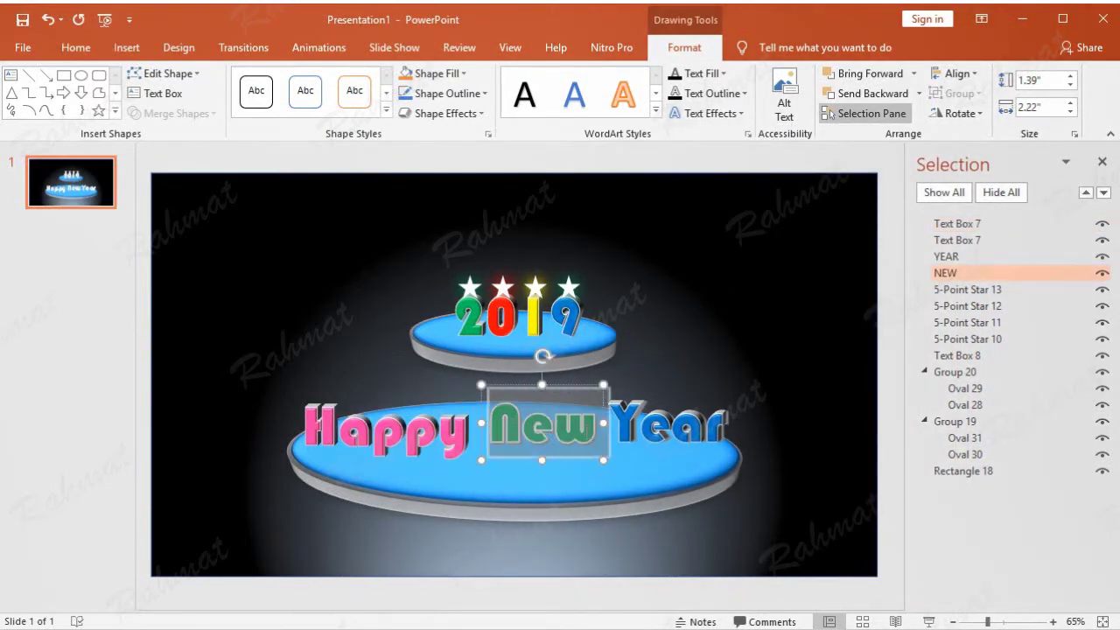
{"action": "left_click", "coordinate": [737, 113]}
{"action": "mouse_move", "coordinate": [745, 144]}
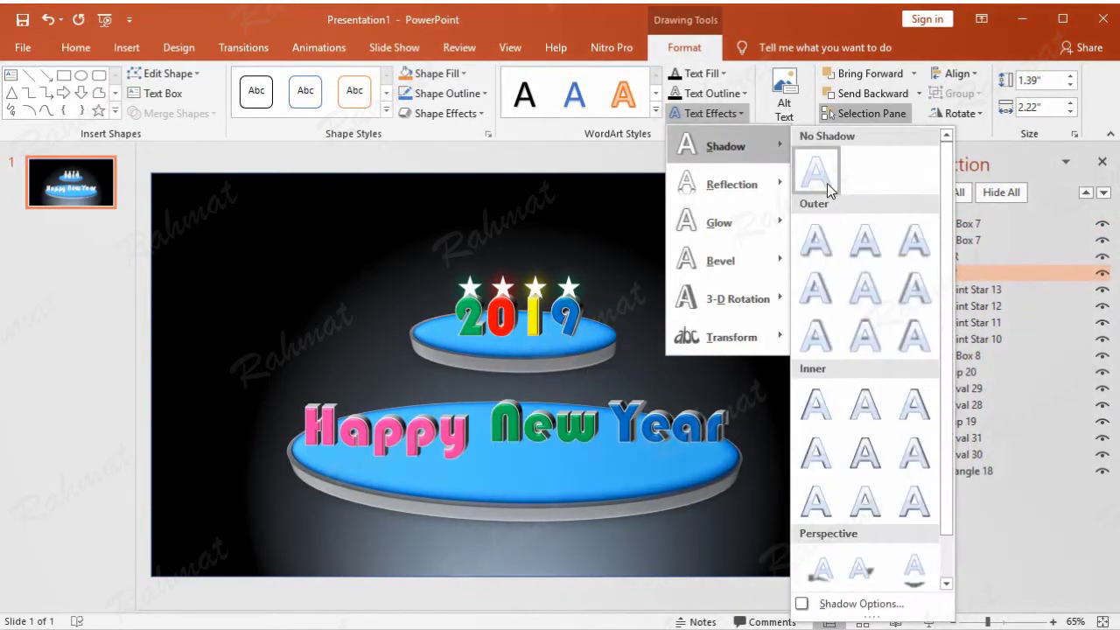
{"action": "left_click", "coordinate": [827, 181]}
{"action": "left_click", "coordinate": [669, 427]}
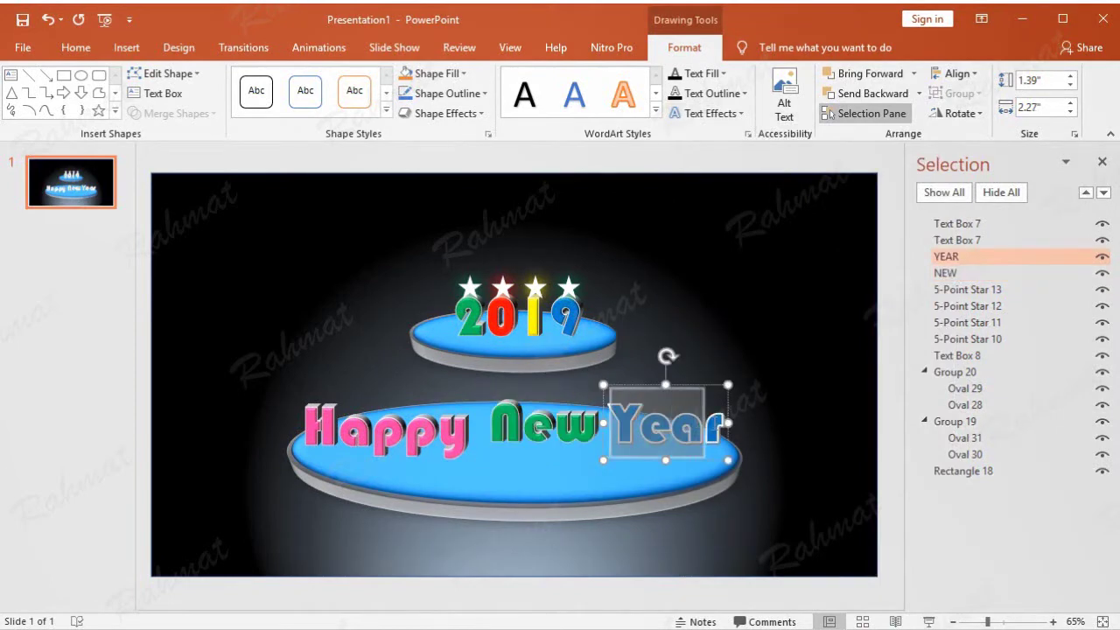
{"action": "left_click", "coordinate": [738, 114]}
{"action": "mouse_move", "coordinate": [750, 143]}
{"action": "left_click", "coordinate": [830, 175]}
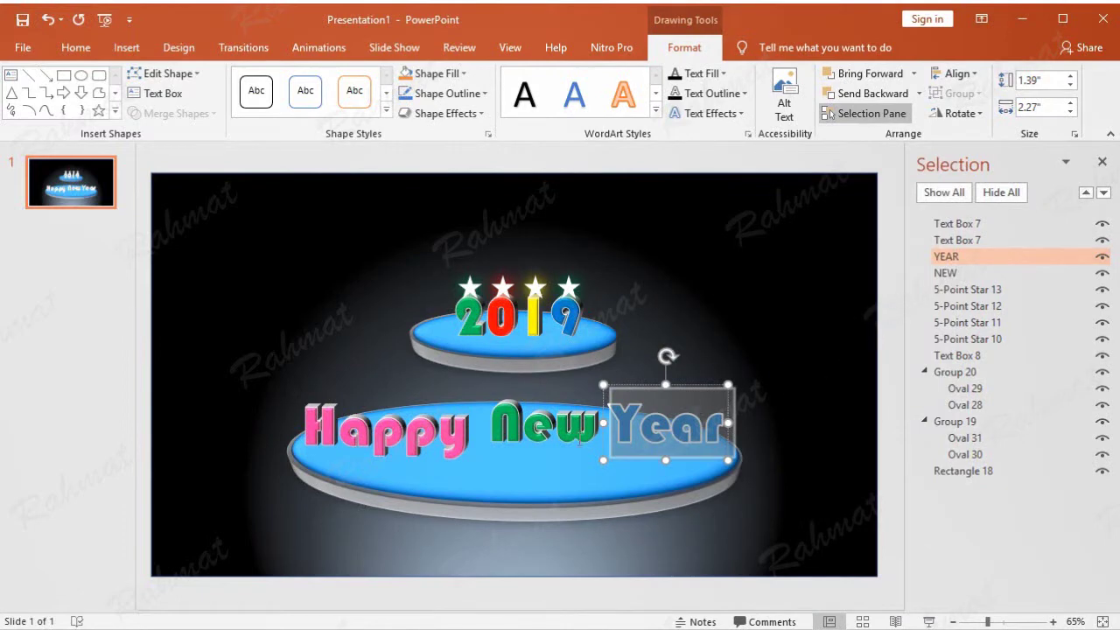
Close the gaps between the words by nudging Happy and sliding New and Year left
{"action": "left_click", "coordinate": [374, 426]}
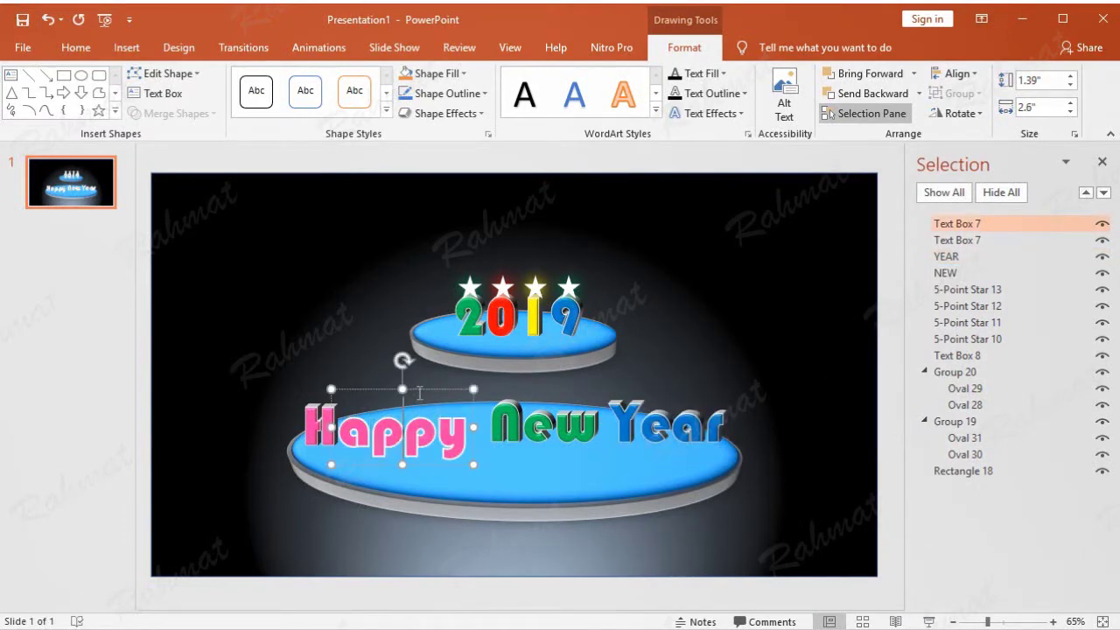
{"action": "left_click", "coordinate": [419, 390]}
{"action": "left_click_drag", "start_coordinate": [418, 390], "coordinate": [416, 390]}
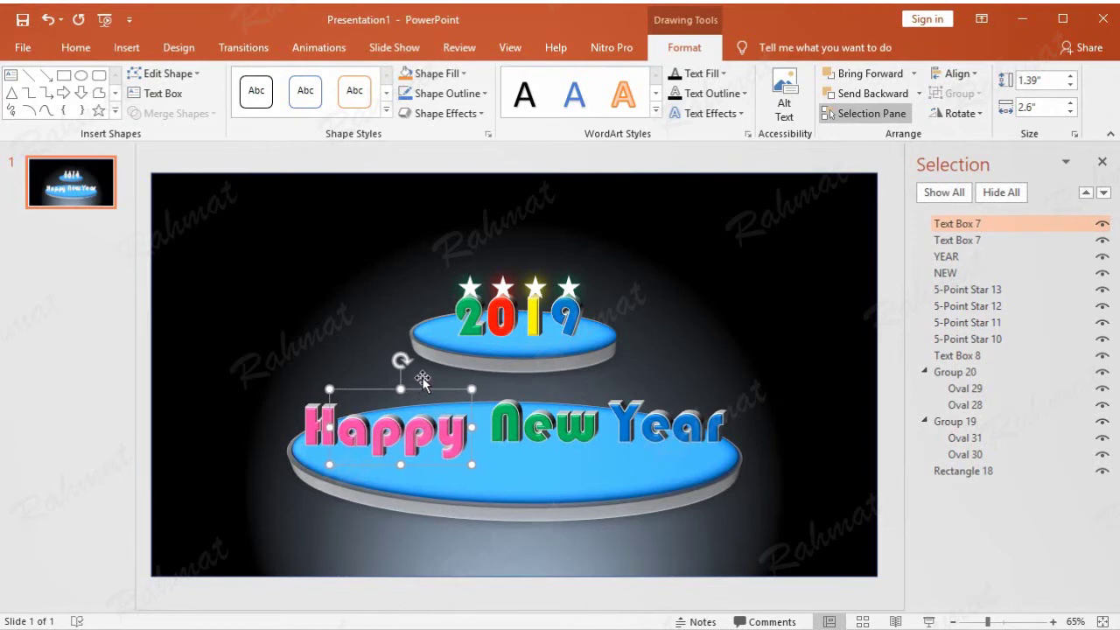
{"action": "key", "text": "ctrl+Right"}
{"action": "left_click", "coordinate": [598, 427]}
{"action": "mouse_move", "coordinate": [559, 389]}
{"action": "left_mouse_down"}
{"action": "mouse_move", "coordinate": [545, 396]}
{"action": "mouse_move", "coordinate": [565, 391]}
{"action": "left_mouse_up"}
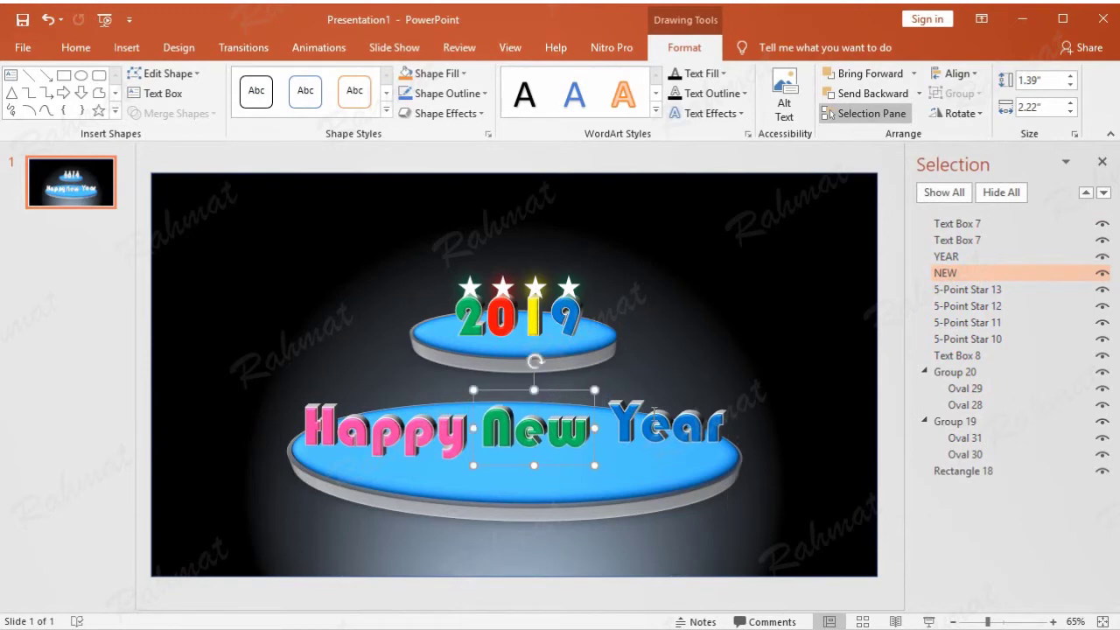
{"action": "left_click", "coordinate": [668, 402]}
{"action": "left_click_drag", "start_coordinate": [681, 388], "coordinate": [671, 391]}
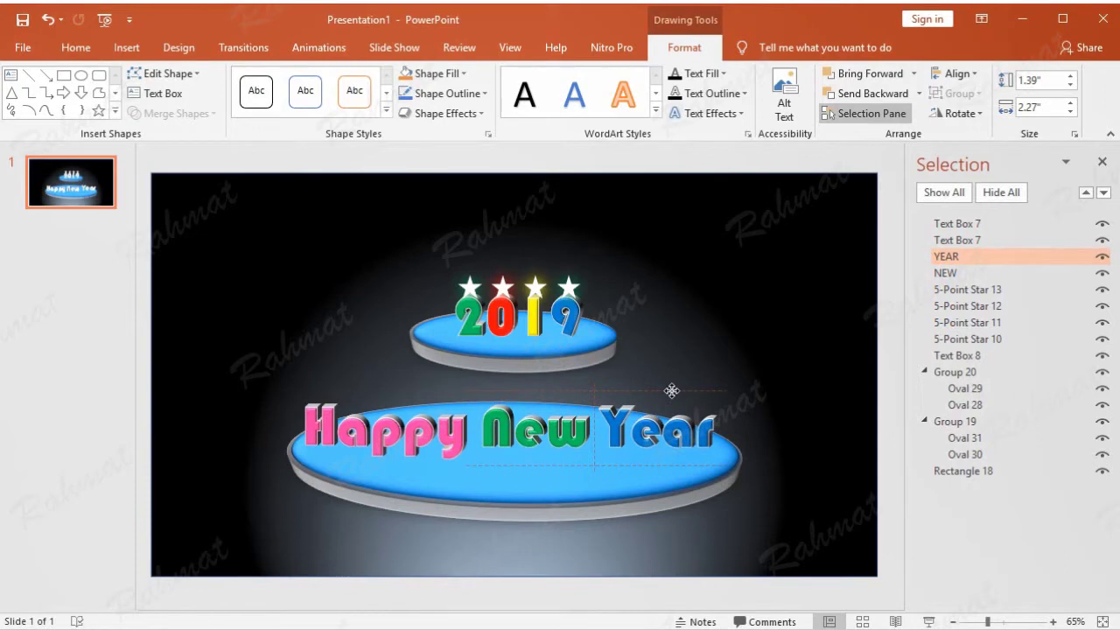
{"action": "left_click_drag", "start_coordinate": [671, 395], "coordinate": [670, 392]}
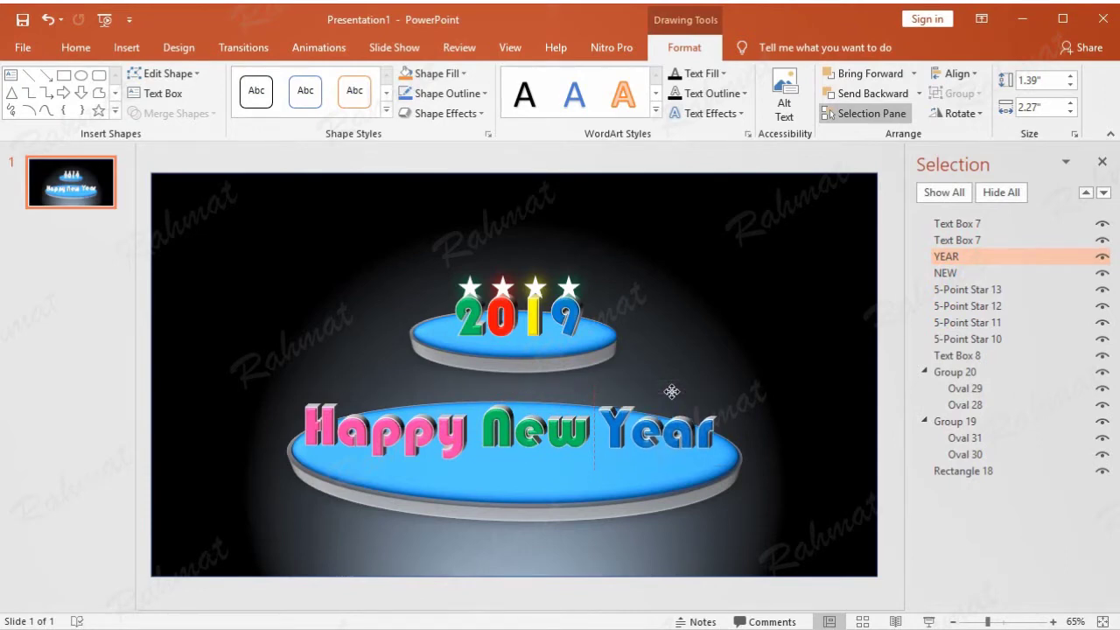
{"action": "left_click", "coordinate": [879, 372]}
Select the H, Happy, New and Year boxes together and move them down onto the oval
{"action": "left_click", "coordinate": [105, 382]}
{"action": "left_click_drag", "start_coordinate": [143, 387], "coordinate": [795, 463]}
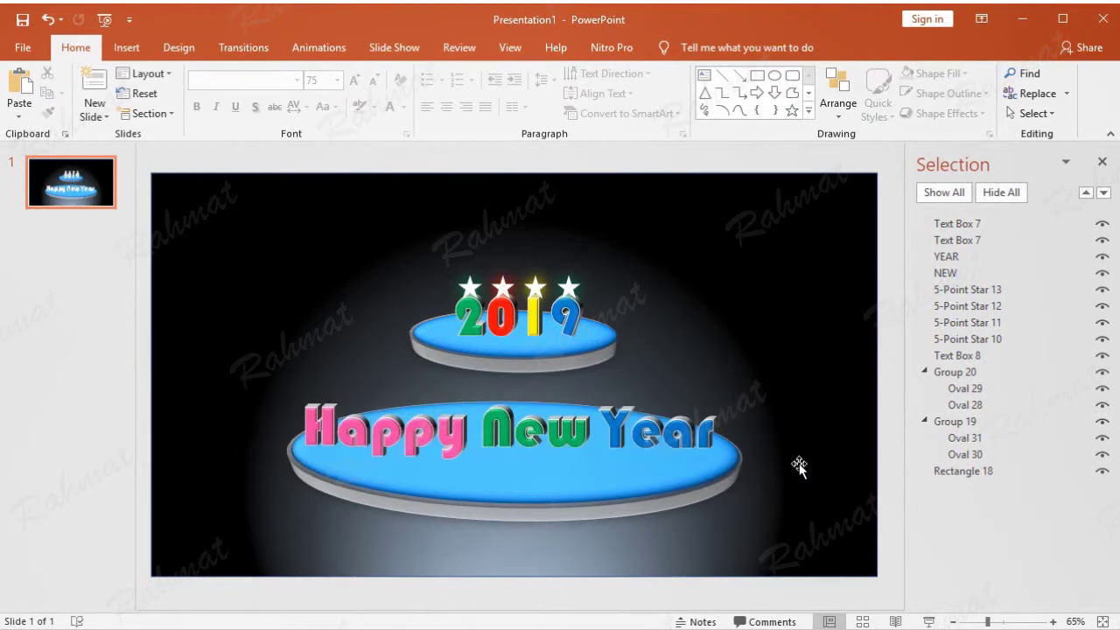
{"action": "left_click", "coordinate": [369, 426]}
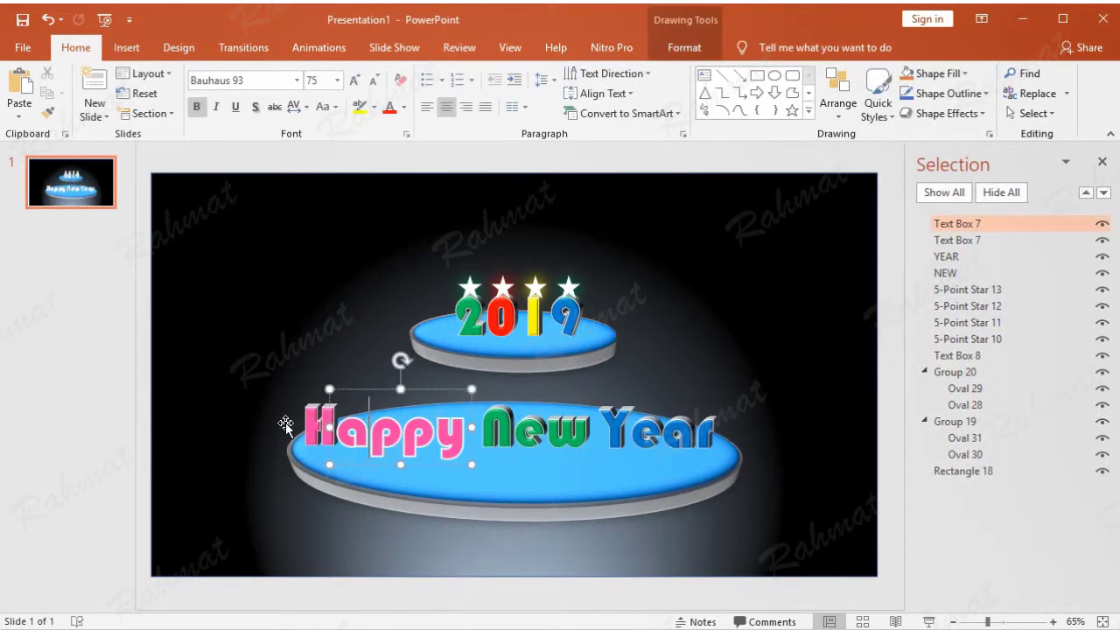
{"action": "left_click", "coordinate": [306, 427], "text": "shift"}
{"action": "left_click", "coordinate": [548, 431], "text": "shift"}
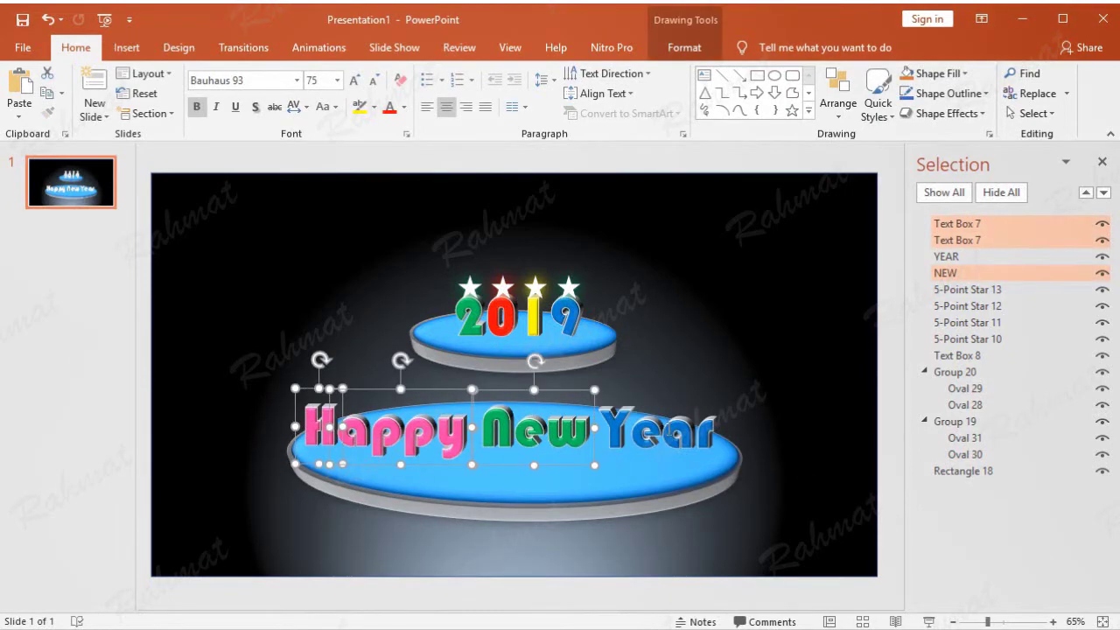
{"action": "left_click", "coordinate": [669, 429], "text": "shift"}
{"action": "mouse_move", "coordinate": [669, 428]}
{"action": "left_mouse_down"}
{"action": "mouse_move", "coordinate": [669, 442]}
{"action": "mouse_move", "coordinate": [660, 420]}
{"action": "left_mouse_up"}
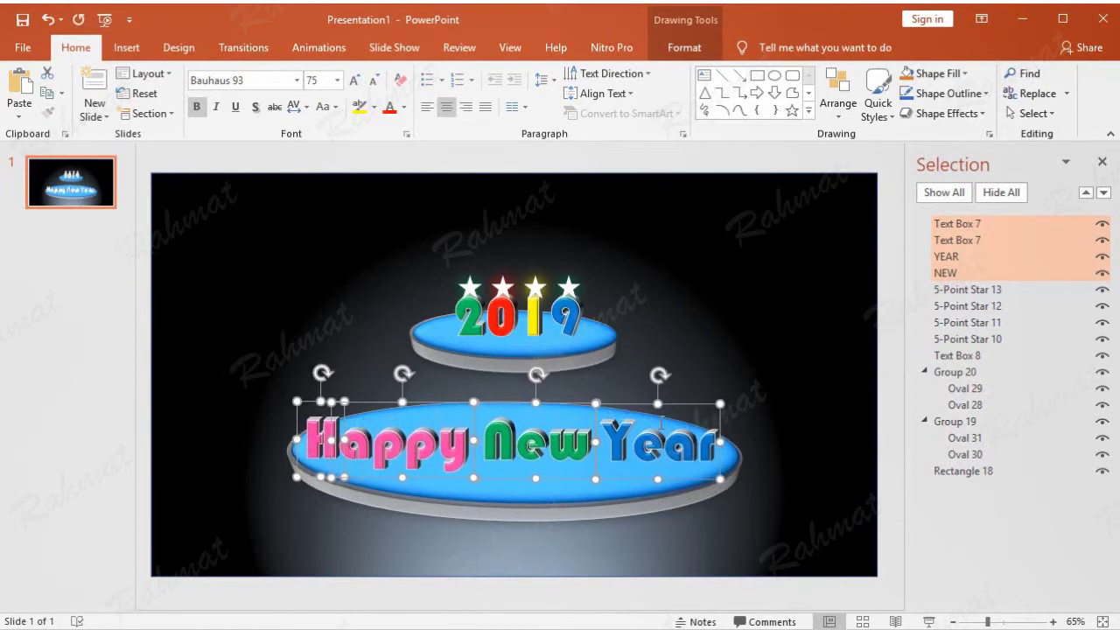
{"action": "left_click", "coordinate": [875, 270]}
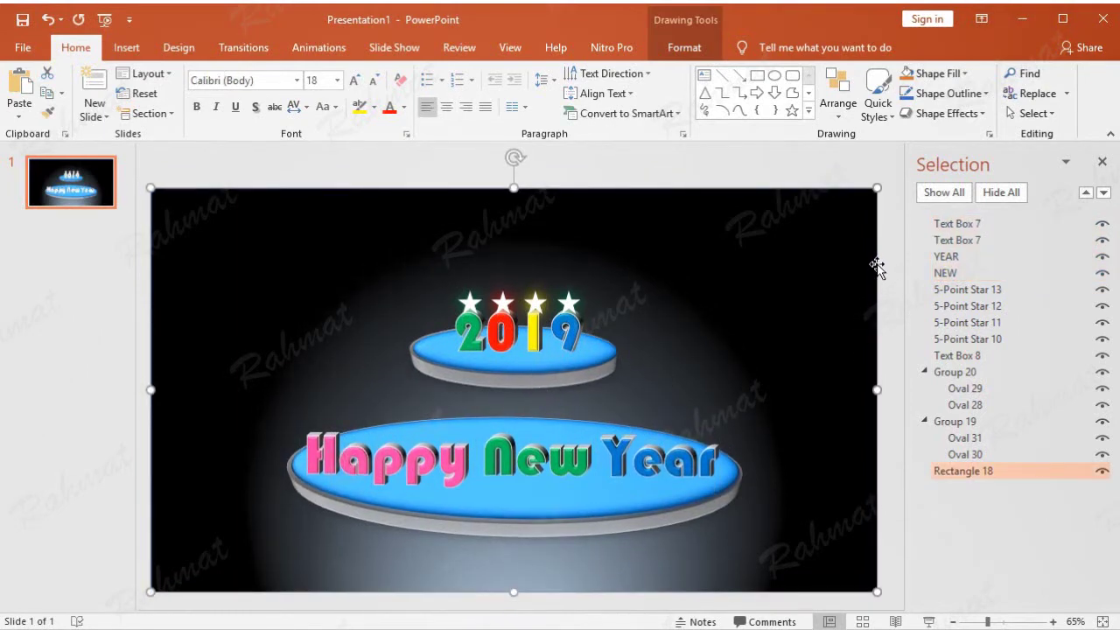
In the Selection Pane, rename the H text box to H and the Happy box to APPY
{"action": "key", "text": "ctrl+z"}
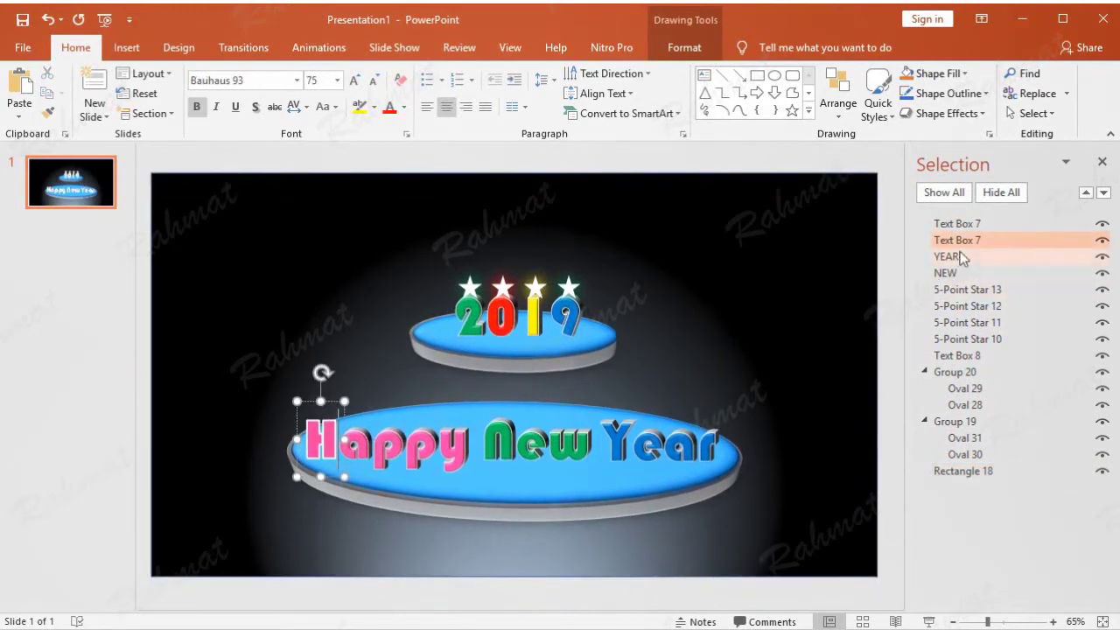
{"action": "double_click", "coordinate": [960, 241]}
{"action": "type", "text": "H"}
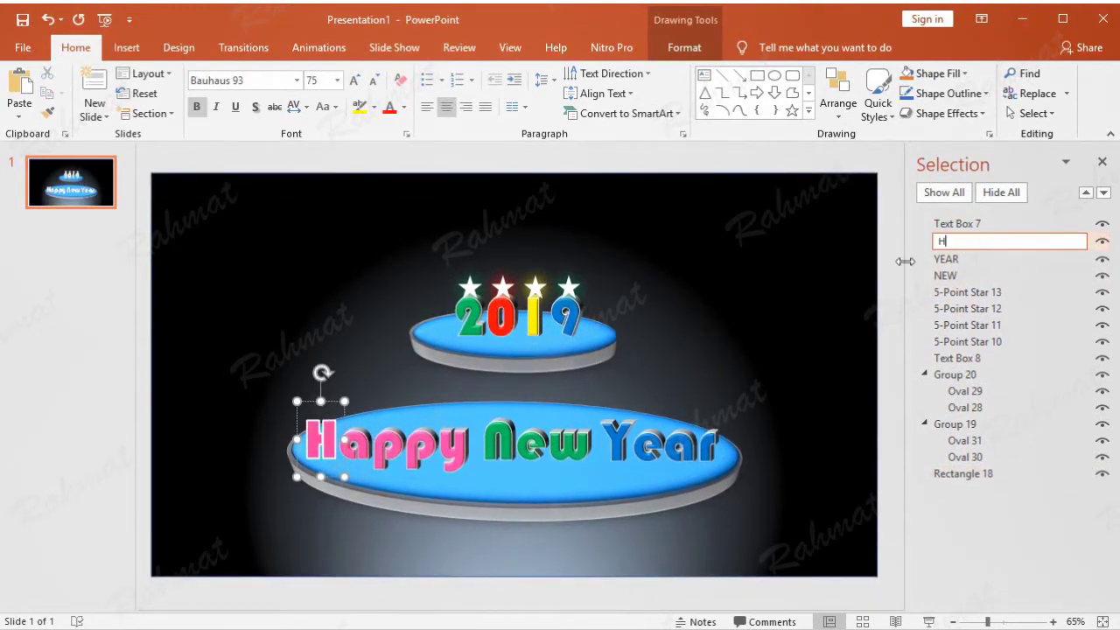
{"action": "left_click", "coordinate": [1050, 224]}
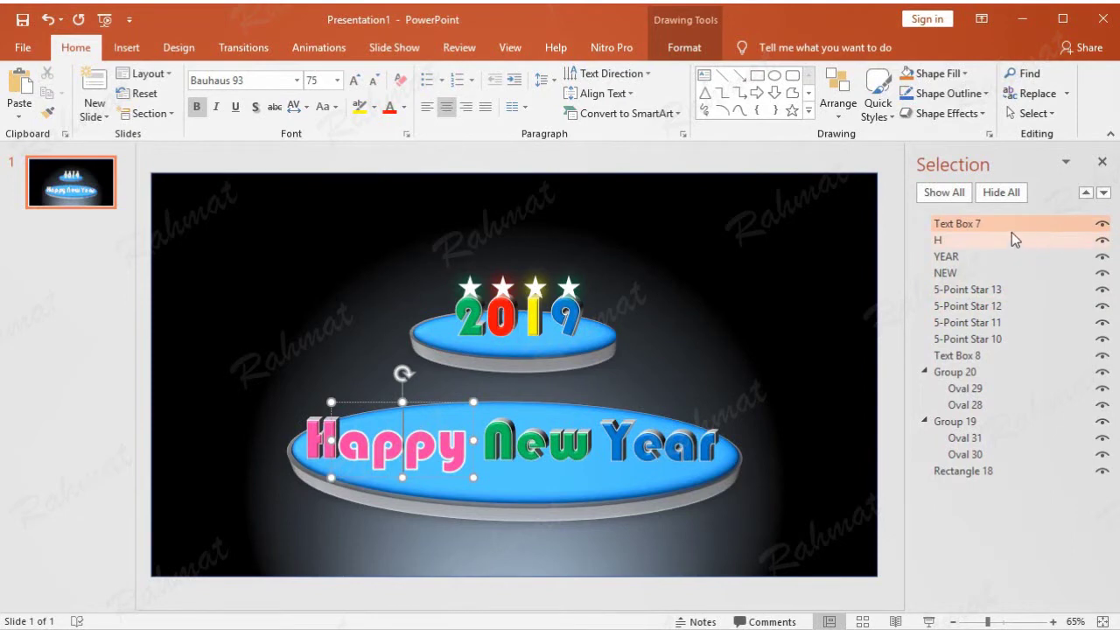
{"action": "double_click", "coordinate": [971, 224]}
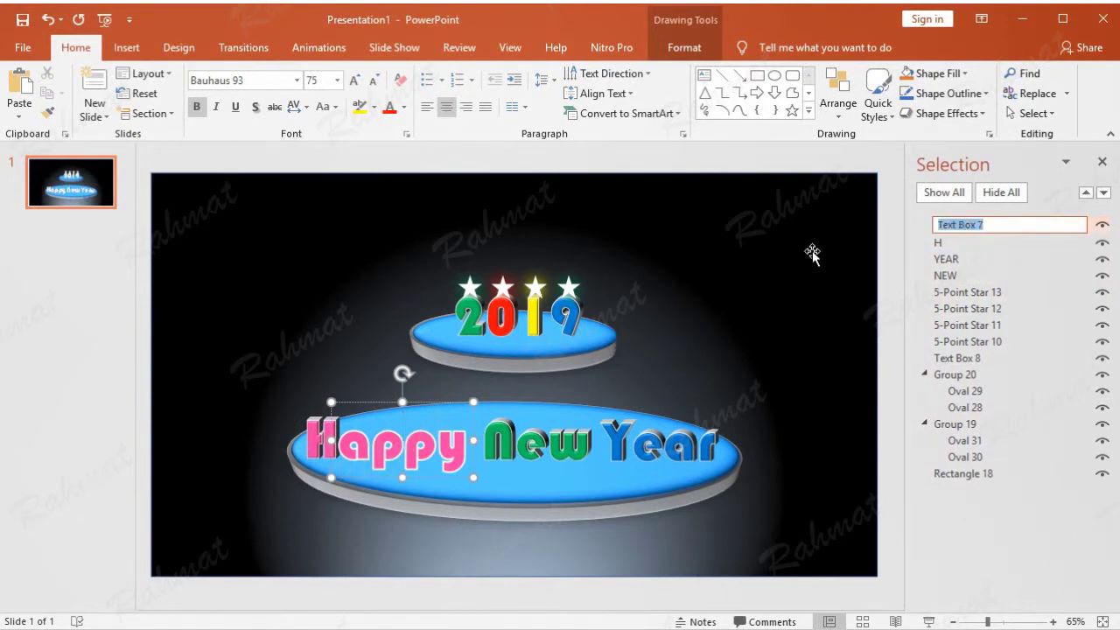
{"action": "type", "text": "APPY"}
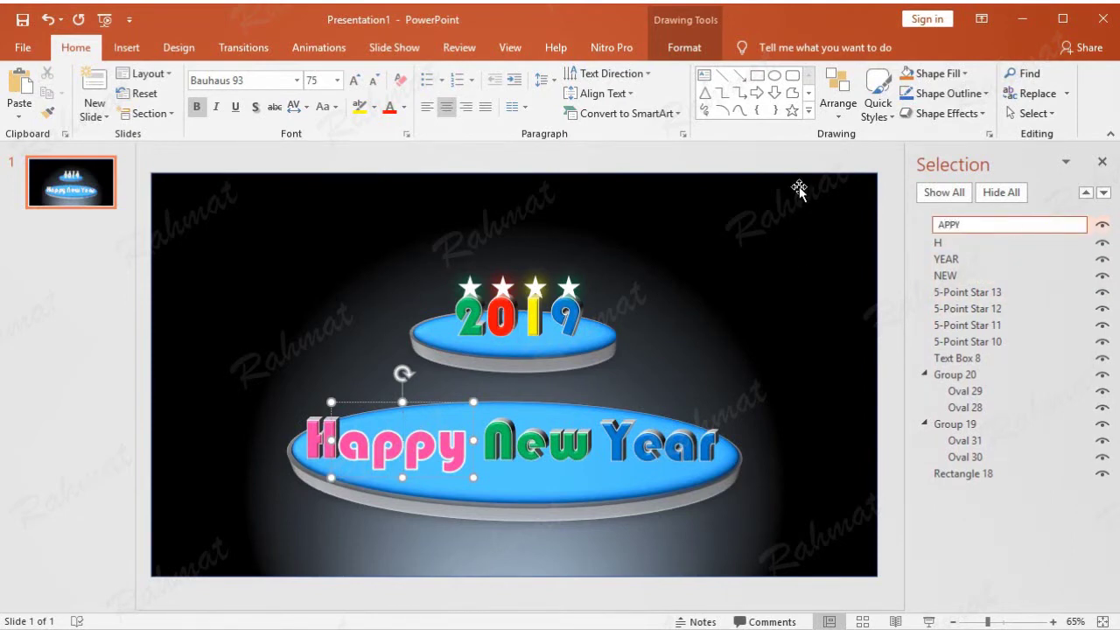
{"action": "left_click", "coordinate": [814, 163]}
Rename the 2019 text box to 2021 in the Selection Pane
{"action": "left_click", "coordinate": [962, 355]}
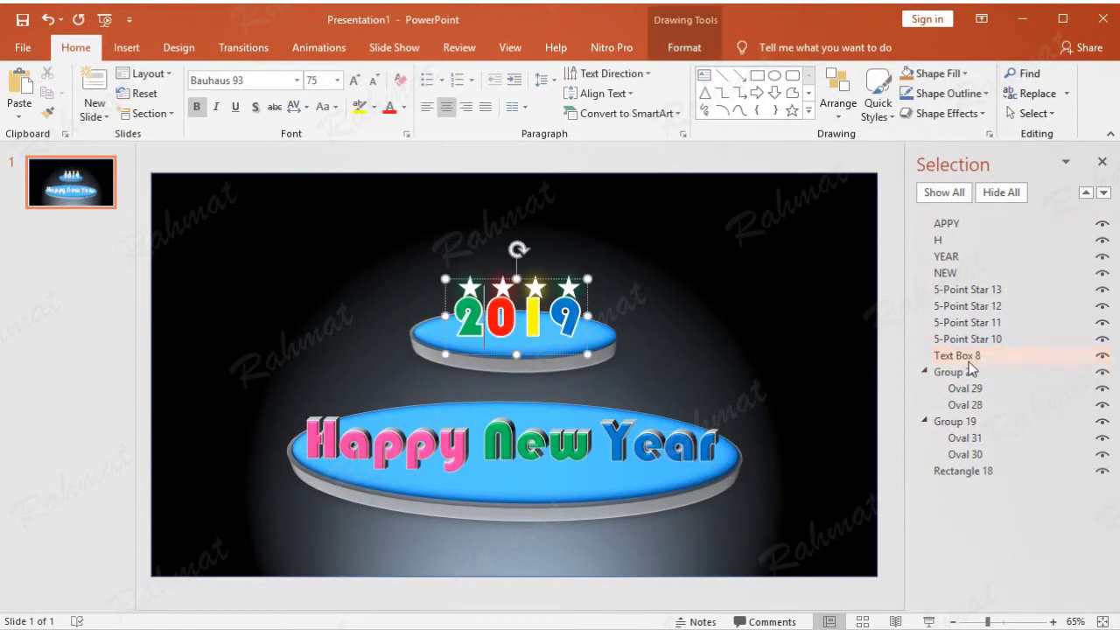
{"action": "left_click", "coordinate": [997, 340], "text": "ctrl"}
{"action": "left_click", "coordinate": [1013, 354]}
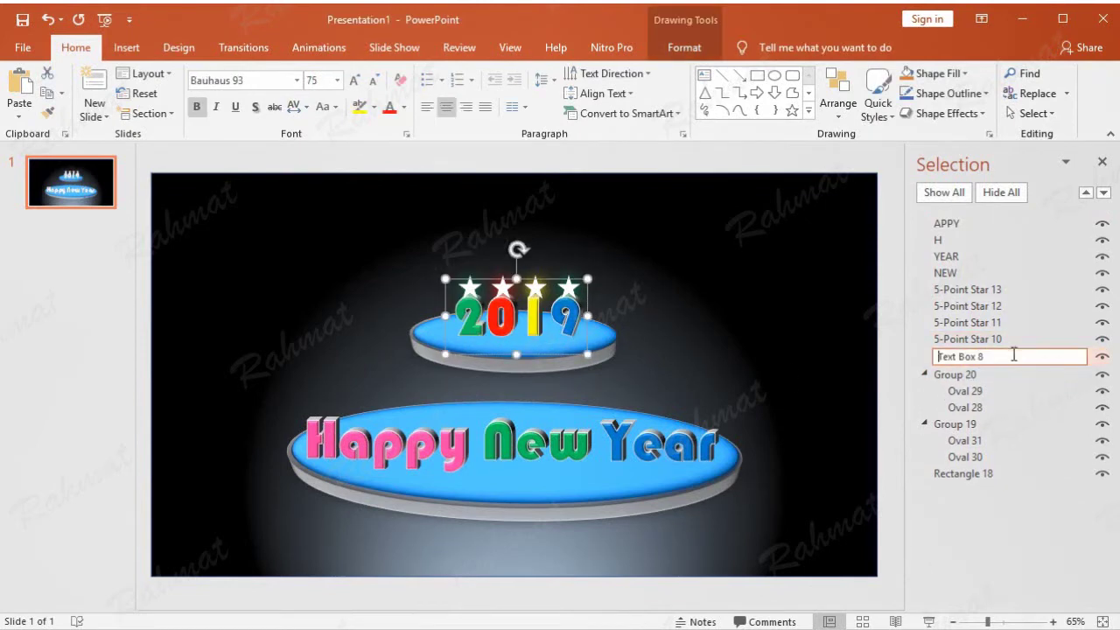
{"action": "type", "text": "2021"}
{"action": "key", "text": "Return"}
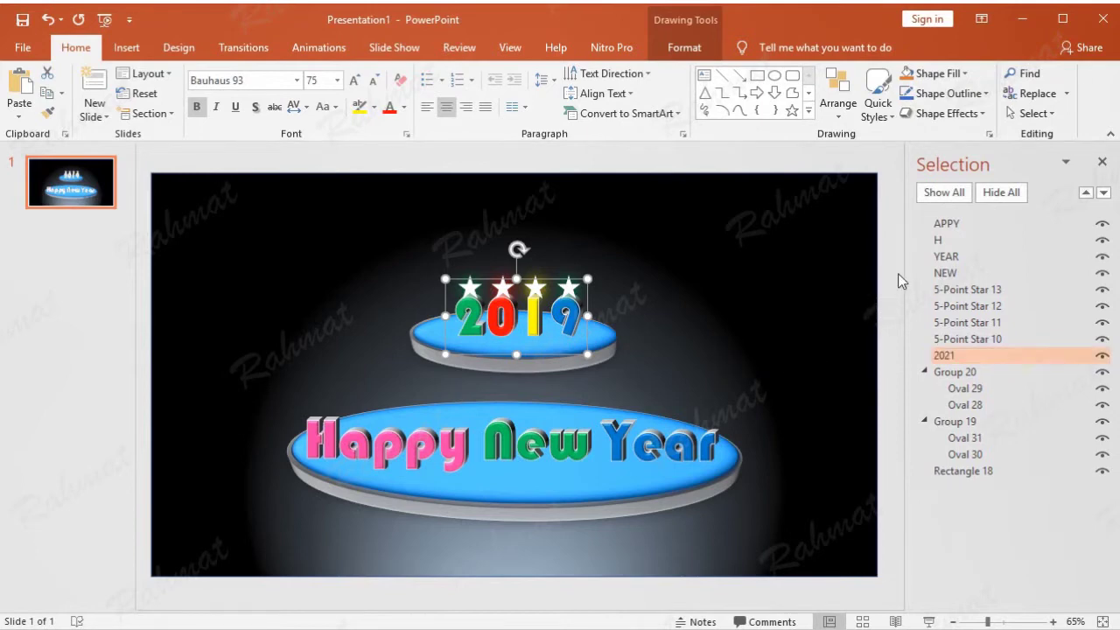
Edit the year text on the upper oval so it reads 2021
{"action": "left_click", "coordinate": [553, 326]}
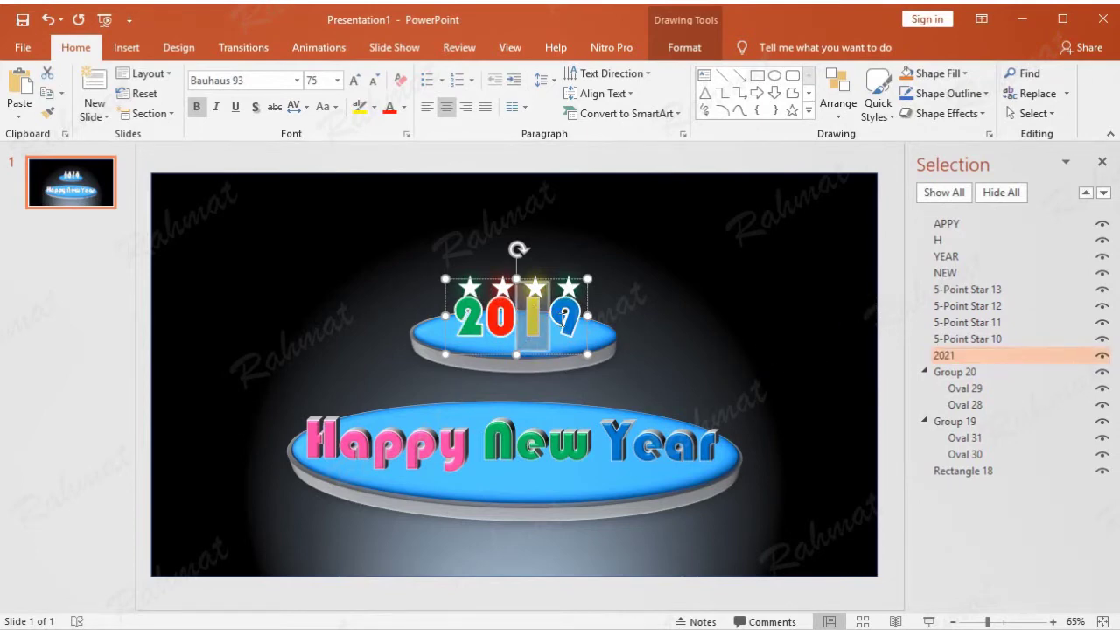
{"action": "double_click", "coordinate": [556, 322]}
{"action": "key", "text": "BackSpace"}
{"action": "type", "text": "2"}
{"action": "key", "text": "Delete"}
{"action": "type", "text": "1"}
{"action": "left_click", "coordinate": [888, 271]}
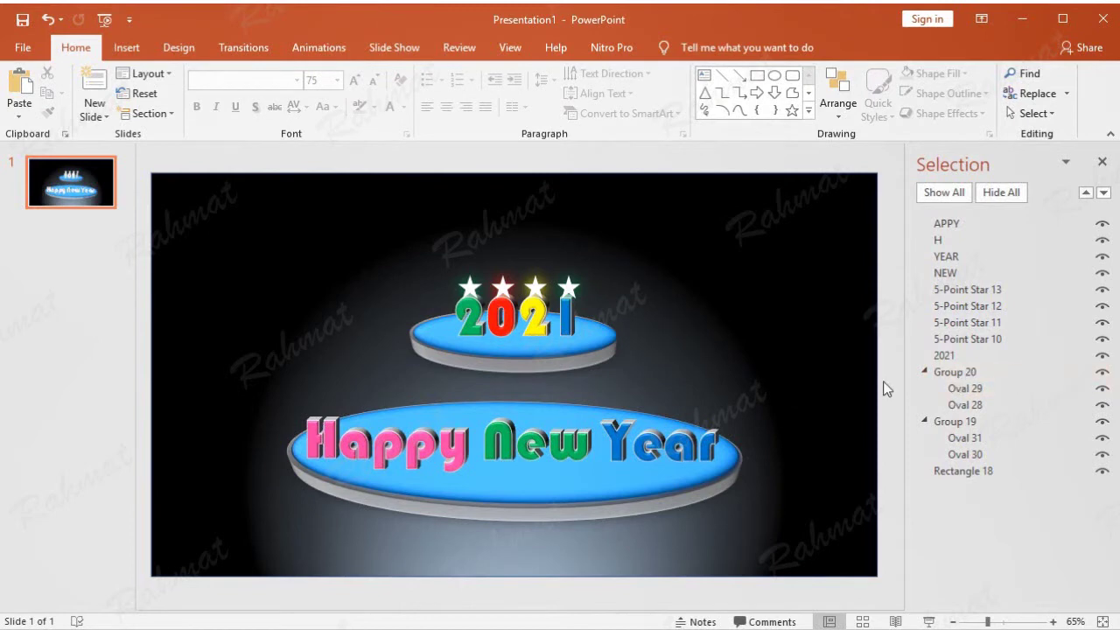
Rename the large Happy New Year oval group to Group 1, undoing an accidental move
{"action": "left_click", "coordinate": [573, 506]}
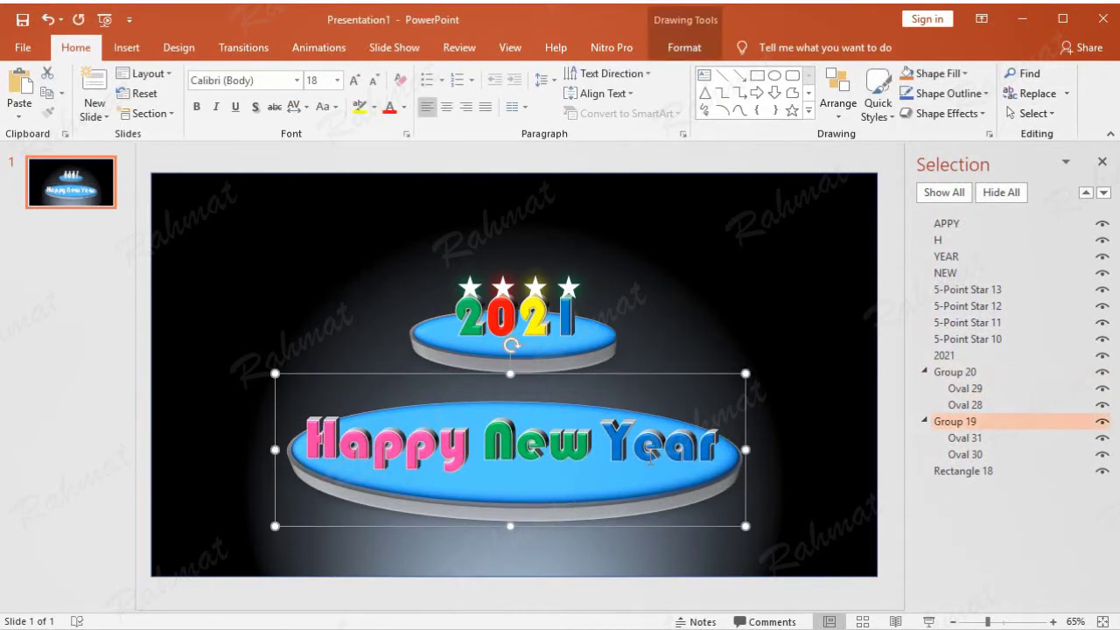
{"action": "left_click_drag", "start_coordinate": [656, 377], "coordinate": [686, 319]}
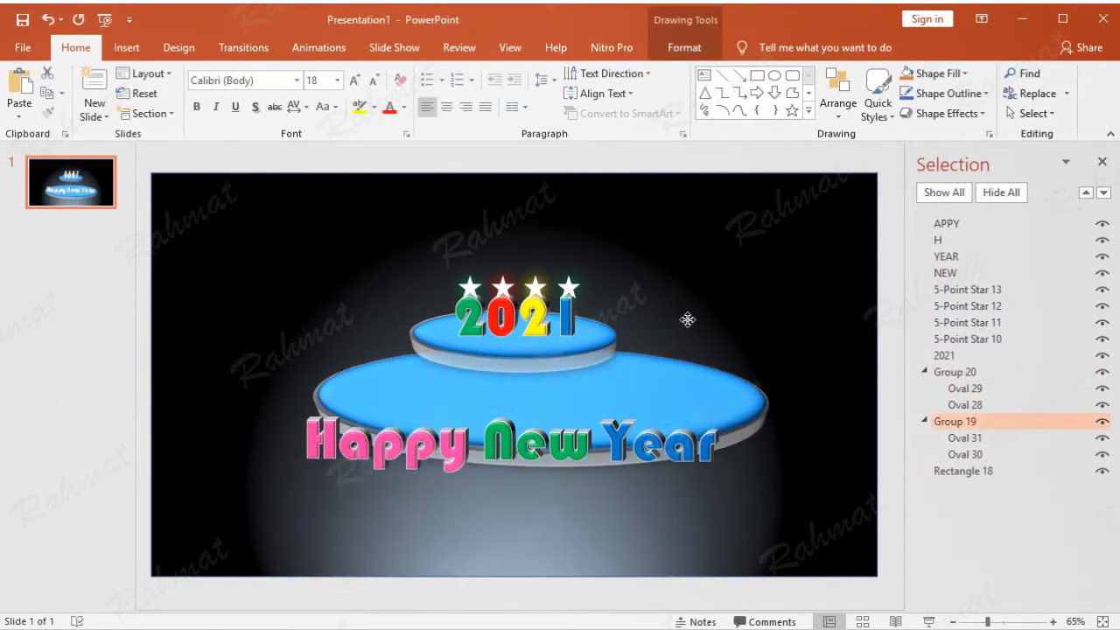
{"action": "left_click", "coordinate": [47, 20]}
{"action": "left_click", "coordinate": [975, 422]}
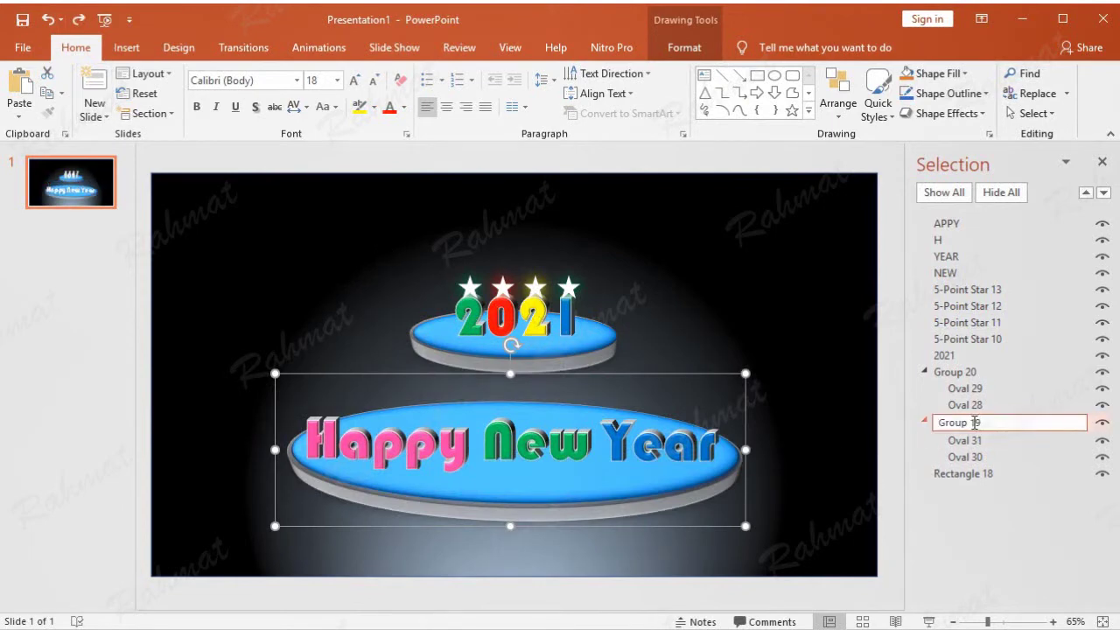
{"action": "left_click", "coordinate": [587, 384]}
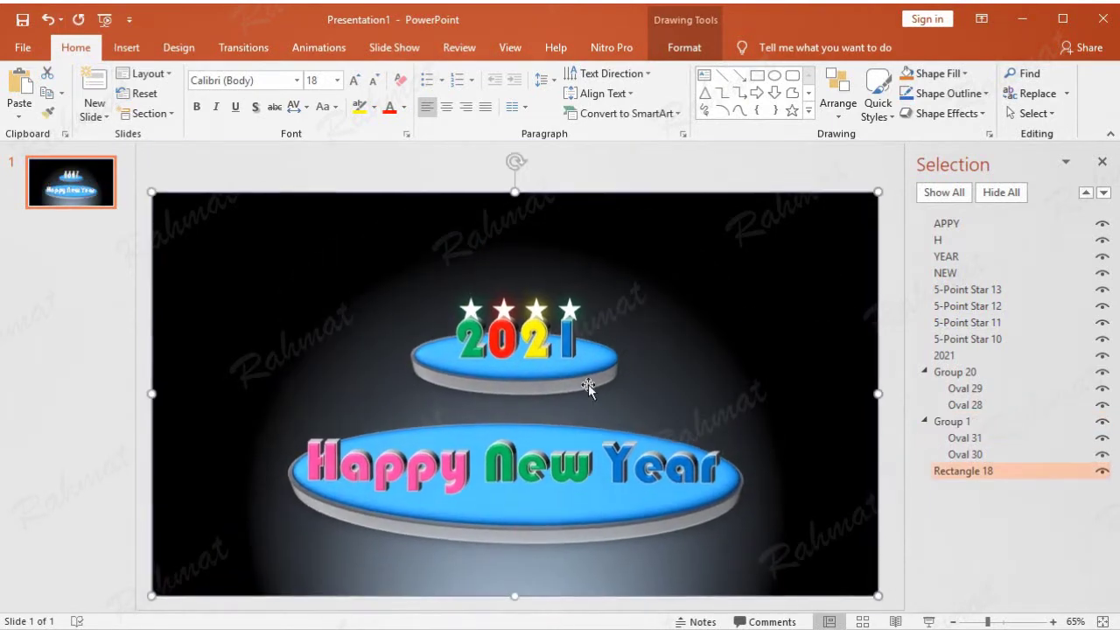
Rename the 2021 oval group to Group 2, undoing an accidental move
{"action": "left_click", "coordinate": [565, 372]}
{"action": "left_click_drag", "start_coordinate": [565, 372], "coordinate": [615, 357]}
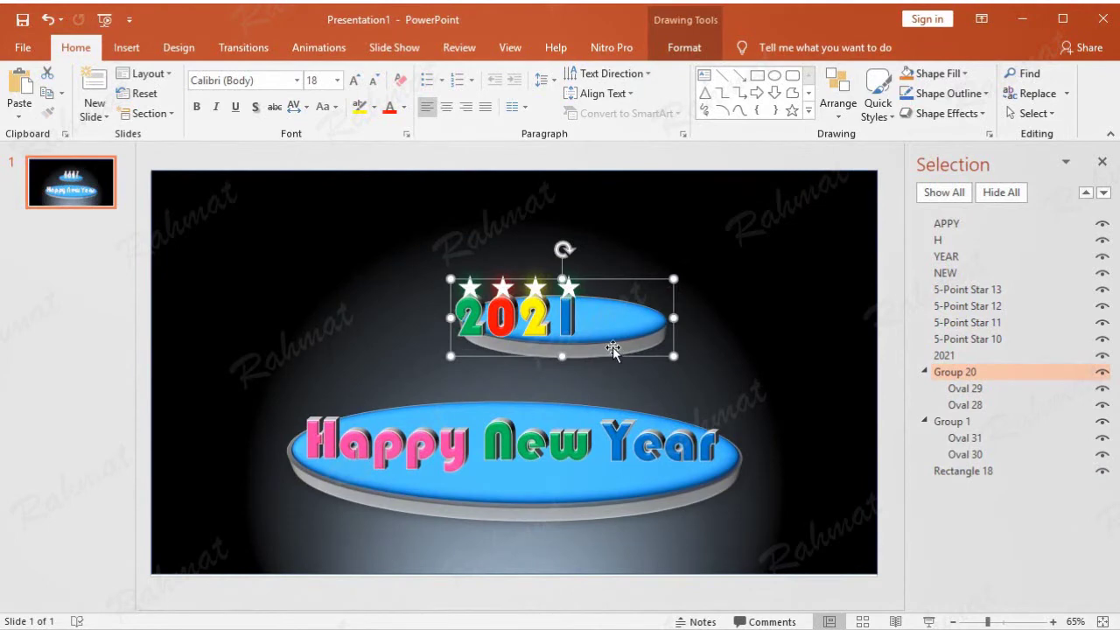
{"action": "left_click", "coordinate": [45, 19]}
{"action": "left_click", "coordinate": [1000, 378]}
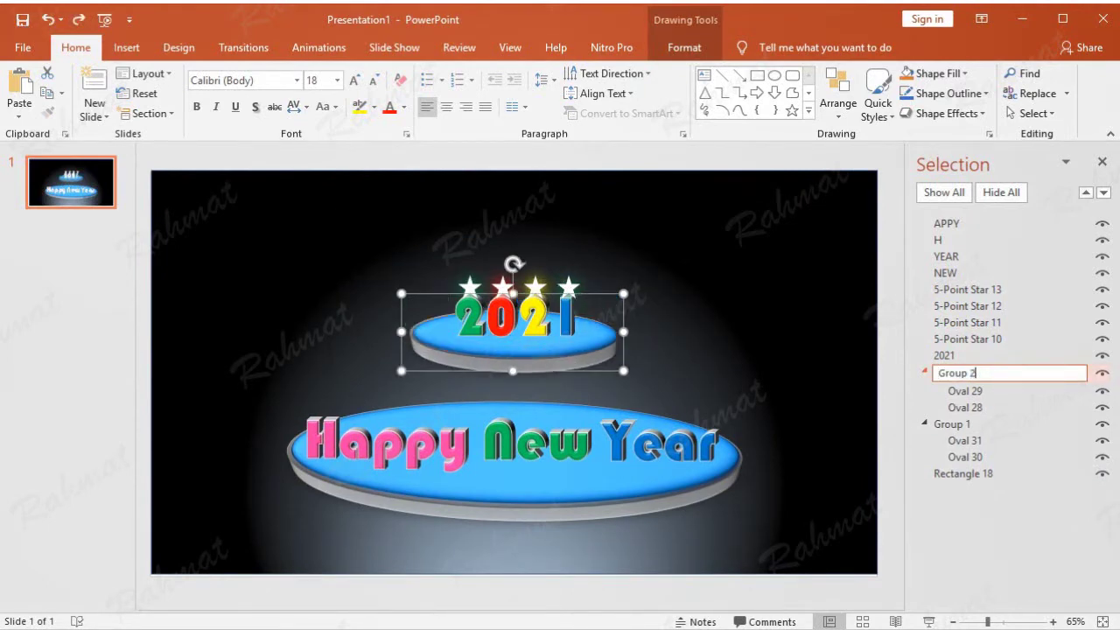
{"action": "left_click", "coordinate": [831, 154]}
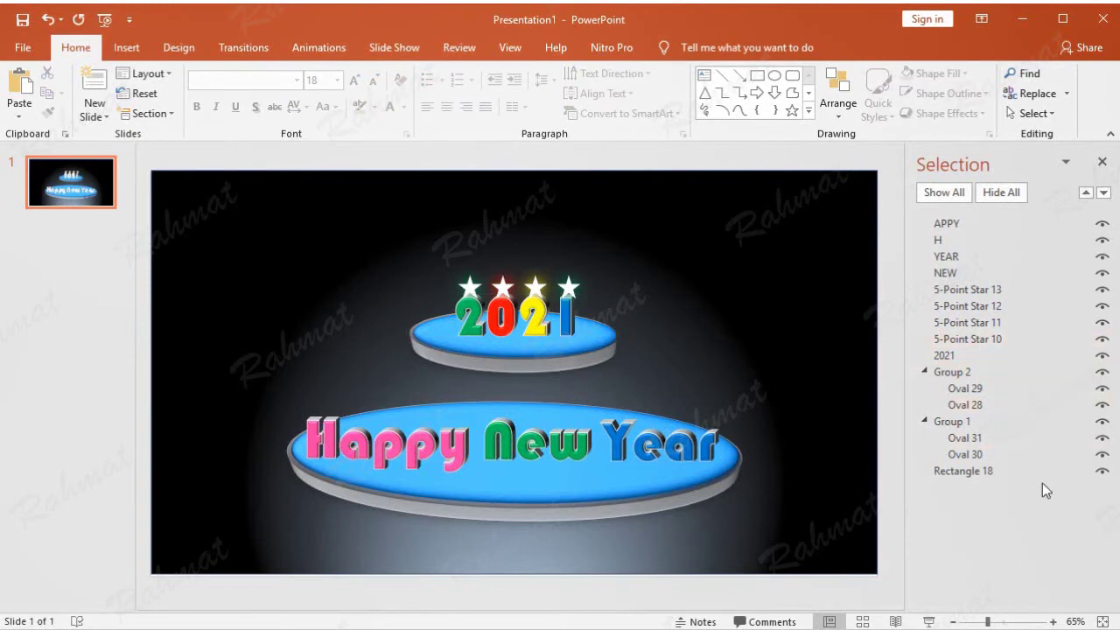
Undo a stray move of the black background rectangle and close the Selection Pane
{"action": "left_click", "coordinate": [993, 471]}
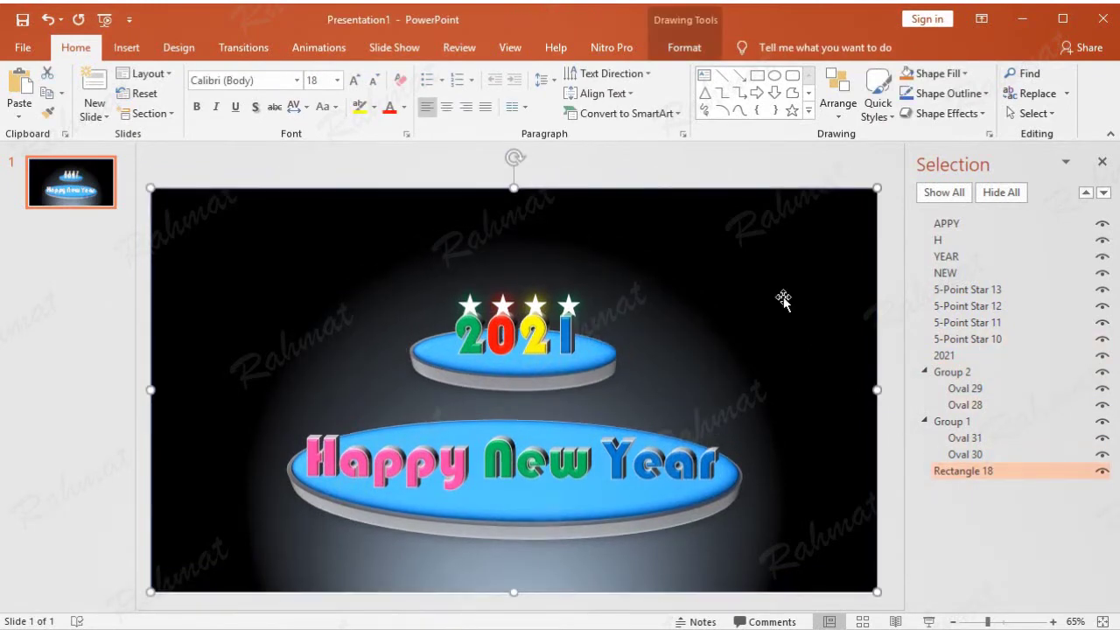
{"action": "left_click_drag", "start_coordinate": [790, 329], "coordinate": [814, 400]}
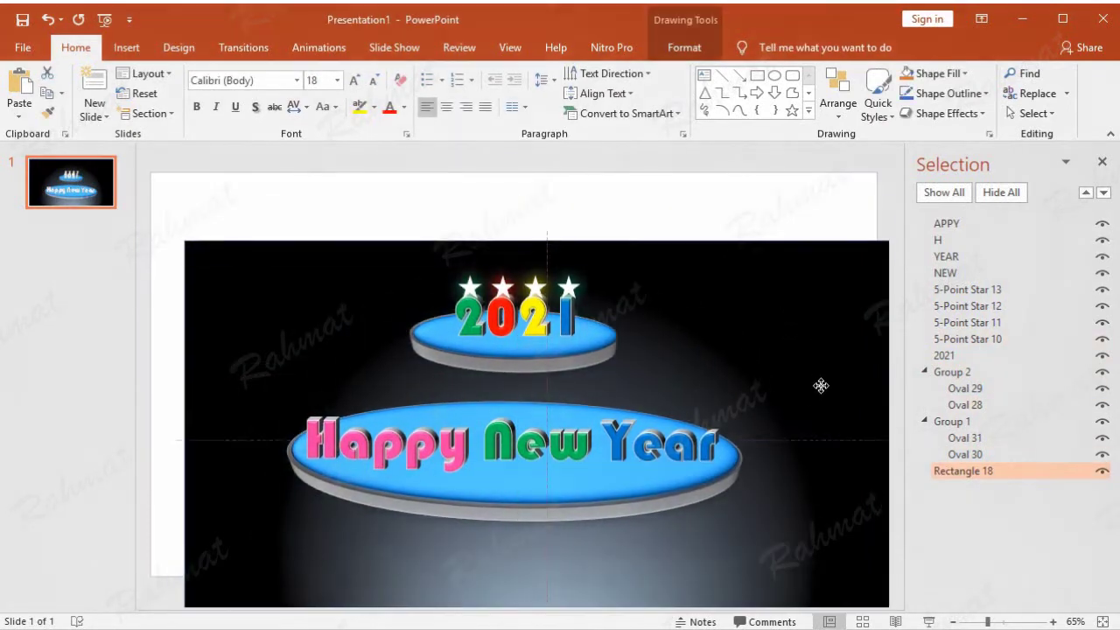
{"action": "key", "text": "ctrl+z"}
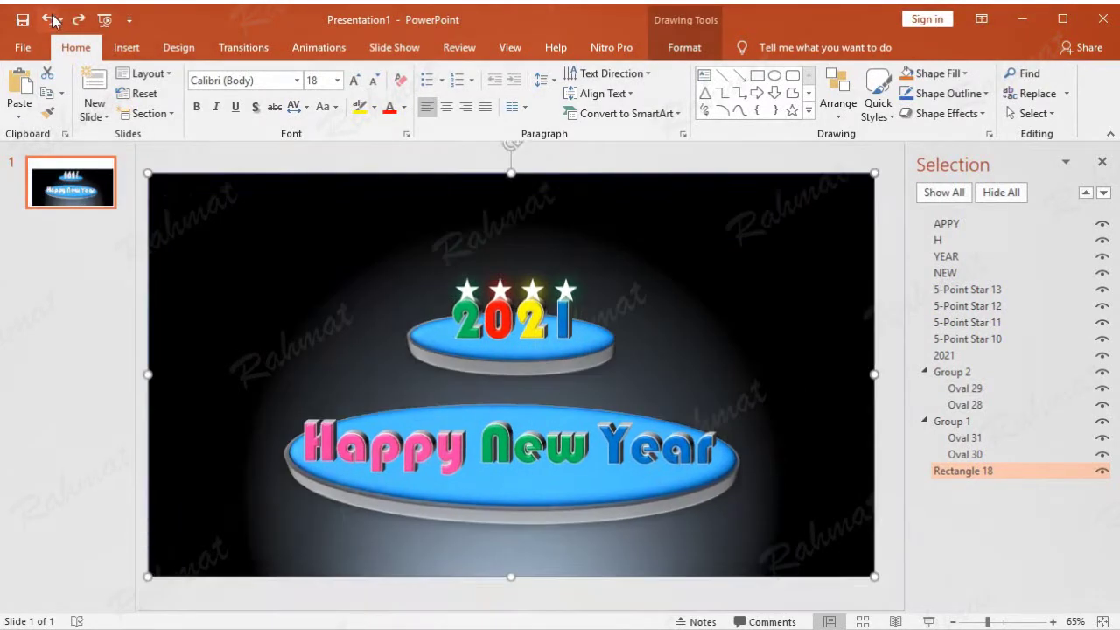
{"action": "left_click", "coordinate": [758, 170]}
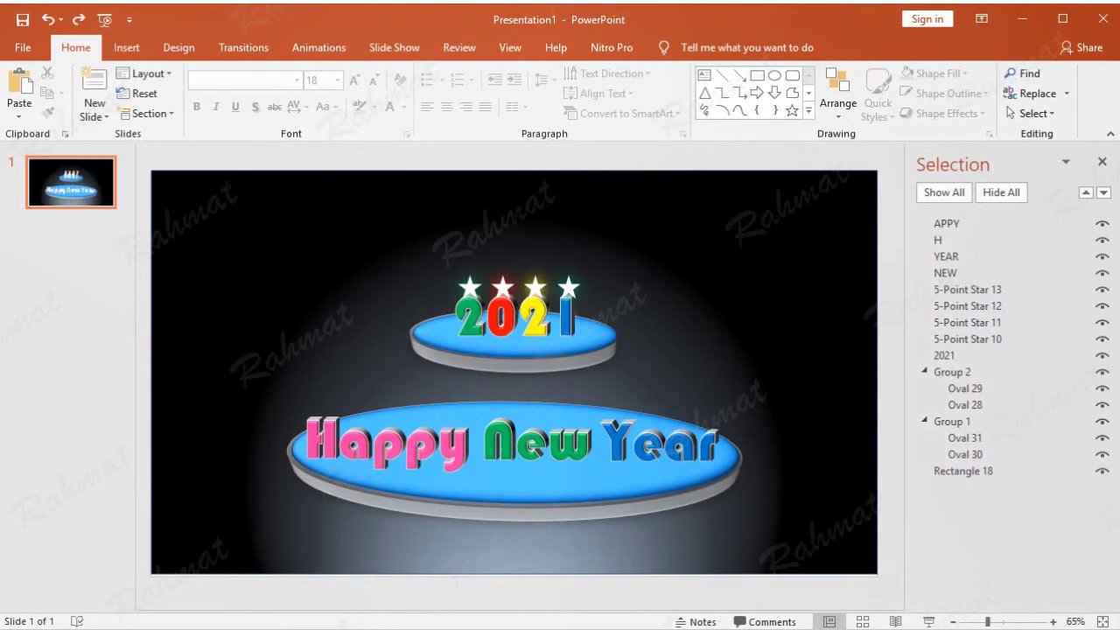
{"action": "left_click", "coordinate": [1102, 160]}
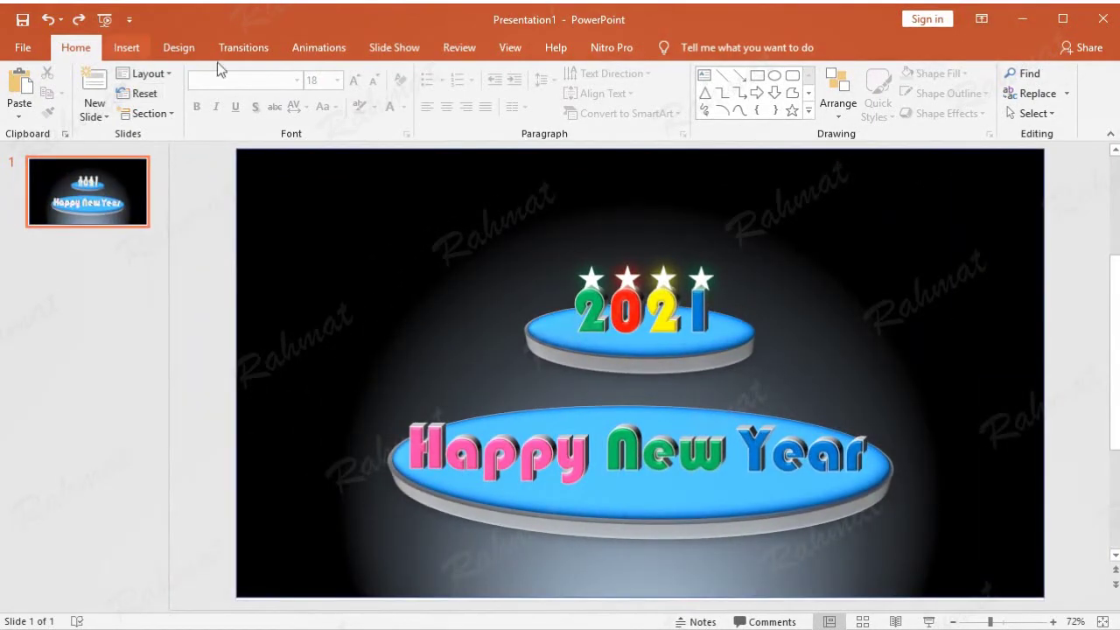
{"action": "left_click", "coordinate": [316, 50]}
Add a Disappear exit effect to the 2021 group (Group 2)
{"action": "left_click", "coordinate": [751, 70]}
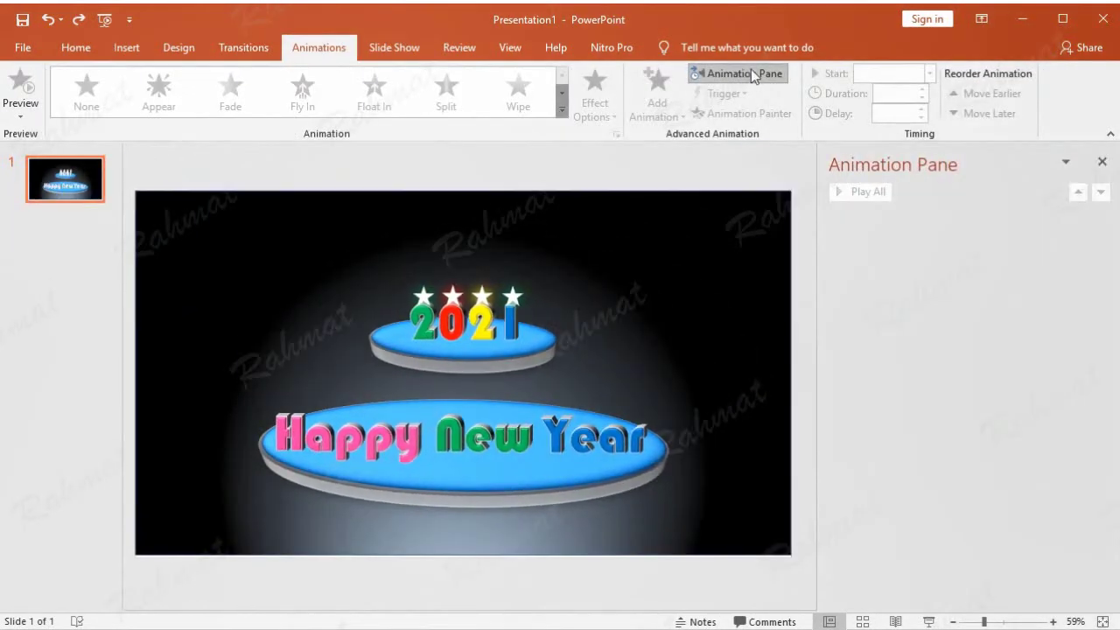
{"action": "left_click", "coordinate": [506, 361]}
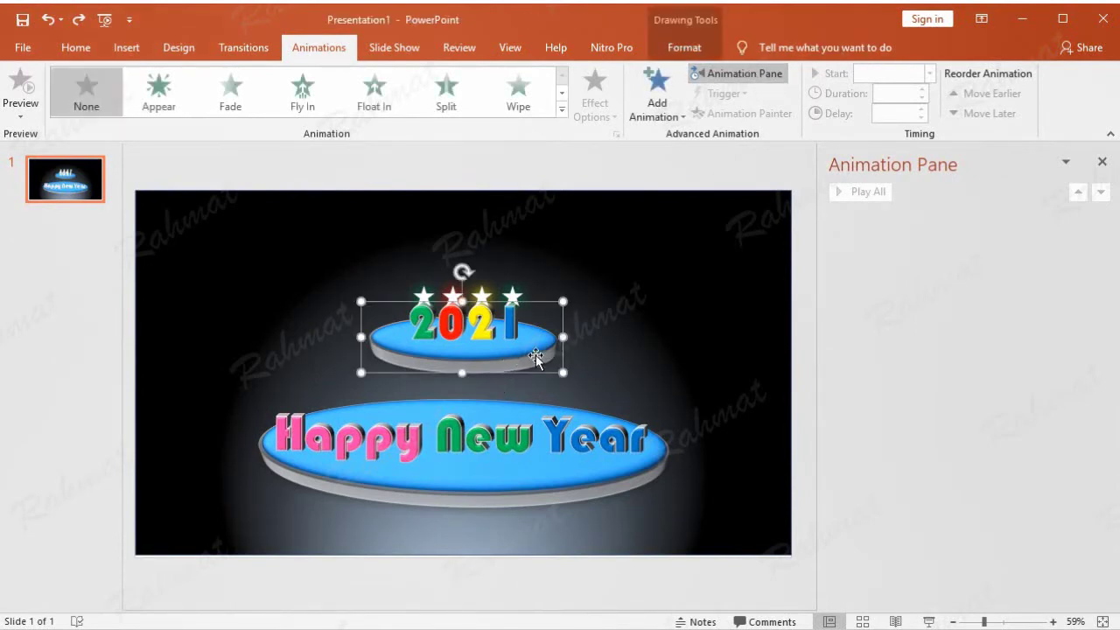
{"action": "left_click_drag", "start_coordinate": [509, 375], "coordinate": [530, 385]}
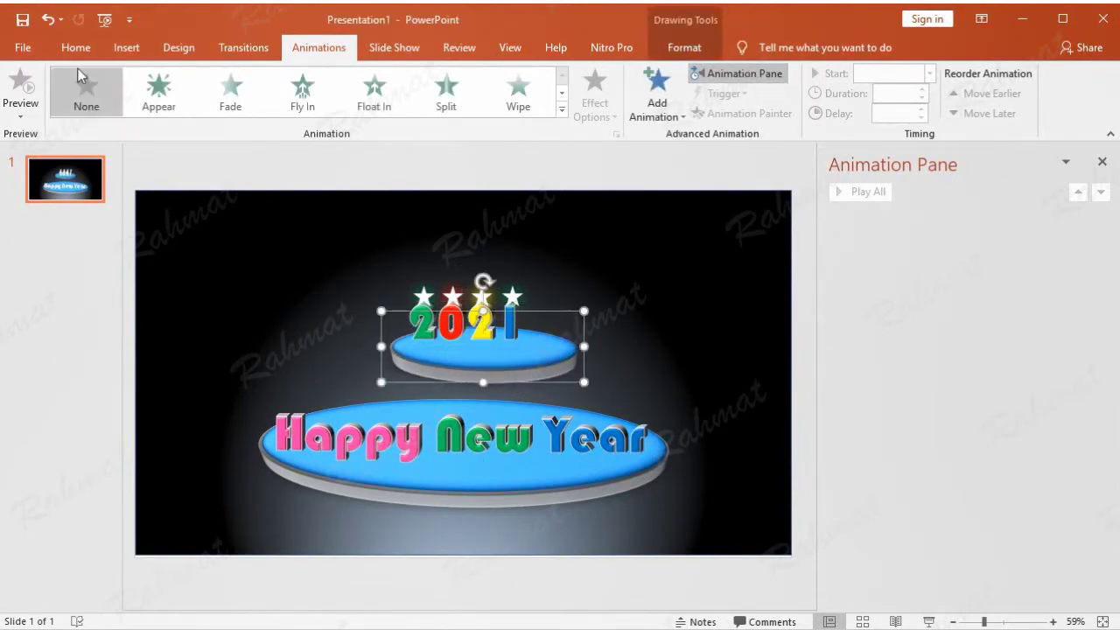
{"action": "left_click", "coordinate": [48, 19]}
{"action": "left_click", "coordinate": [656, 96]}
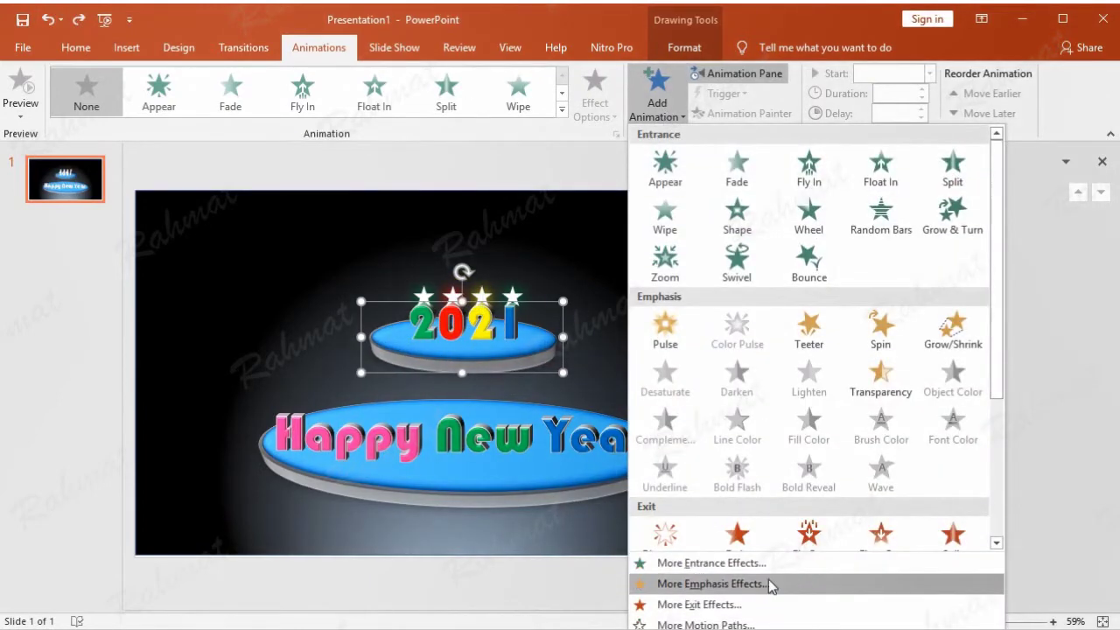
{"action": "left_click", "coordinate": [733, 607]}
{"action": "left_click", "coordinate": [585, 221]}
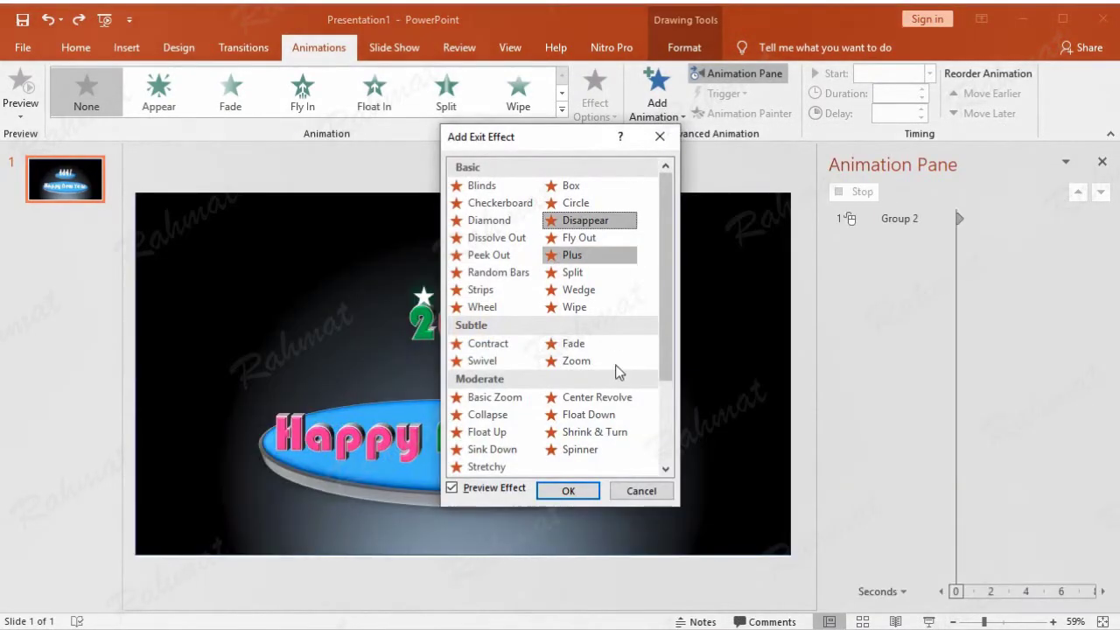
{"action": "left_click", "coordinate": [564, 493]}
Set Group 2's Disappear animation to start With Previous
{"action": "left_click", "coordinate": [1100, 219]}
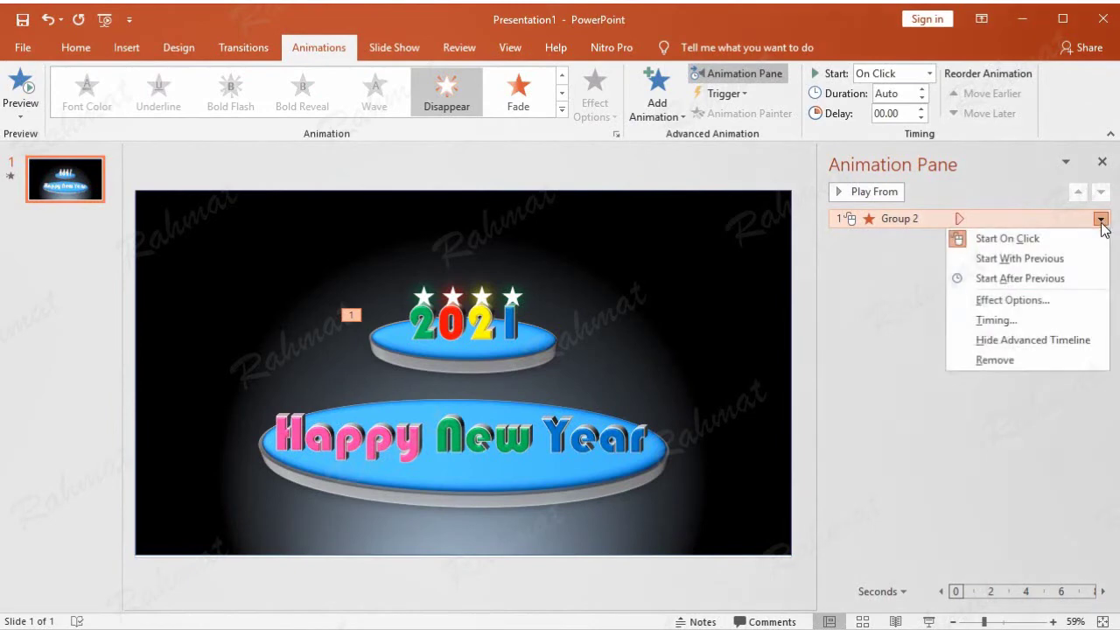
{"action": "left_click", "coordinate": [1034, 317]}
{"action": "left_click", "coordinate": [507, 245]}
{"action": "left_click", "coordinate": [515, 276]}
{"action": "left_click", "coordinate": [614, 442]}
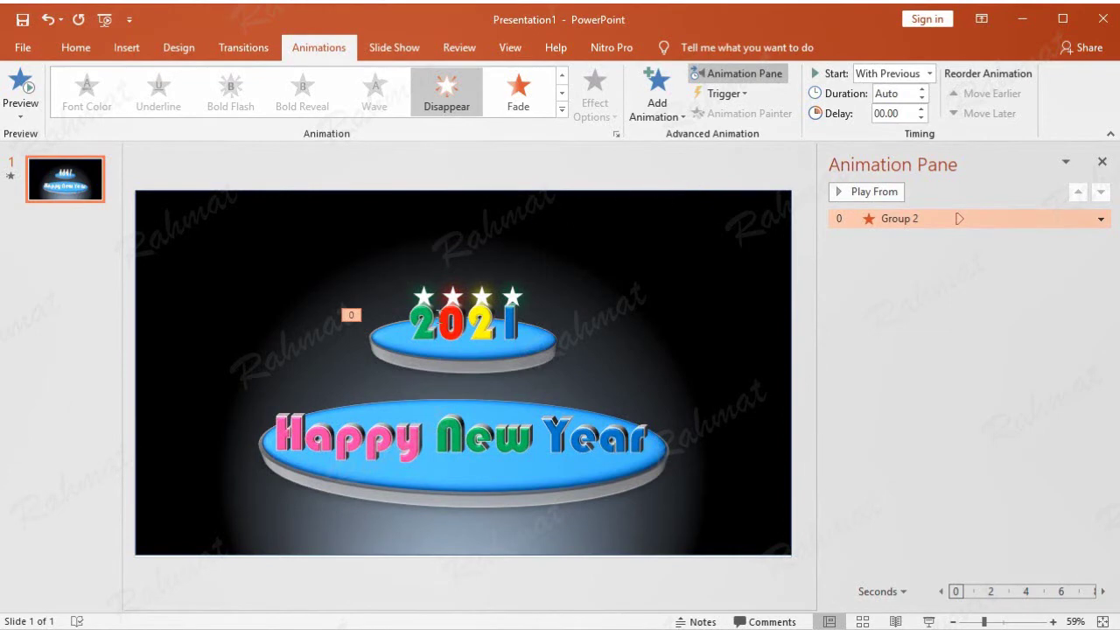
Give the first two stars above 2021 a Disappear exit effect
{"action": "left_click", "coordinate": [426, 295]}
{"action": "left_click", "coordinate": [426, 297]}
{"action": "left_click", "coordinate": [656, 103]}
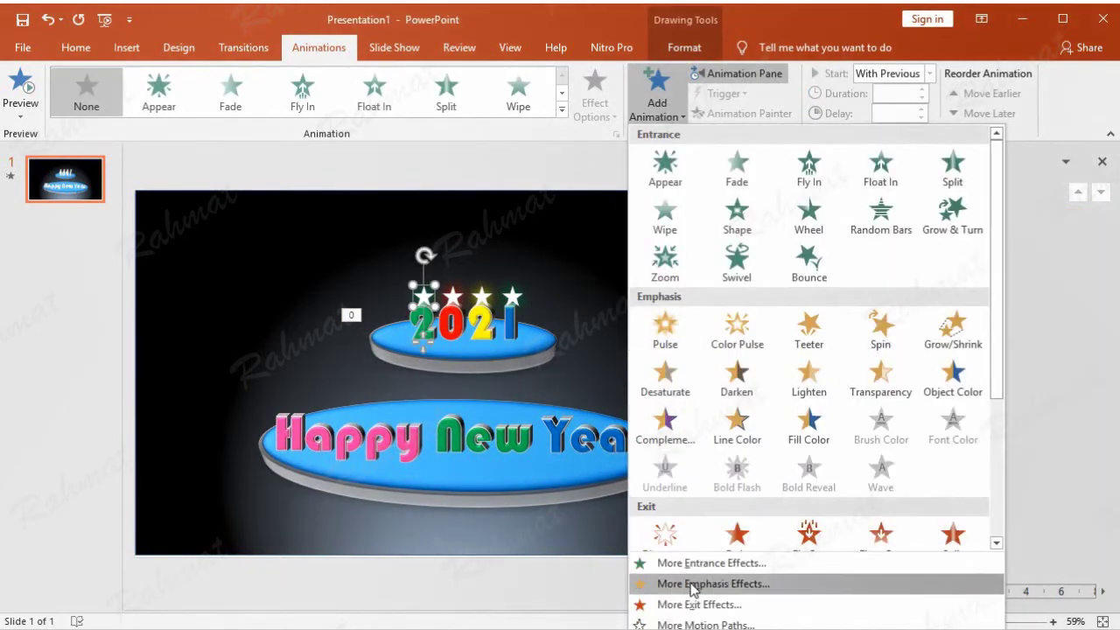
{"action": "left_click", "coordinate": [697, 603]}
{"action": "left_click", "coordinate": [600, 220]}
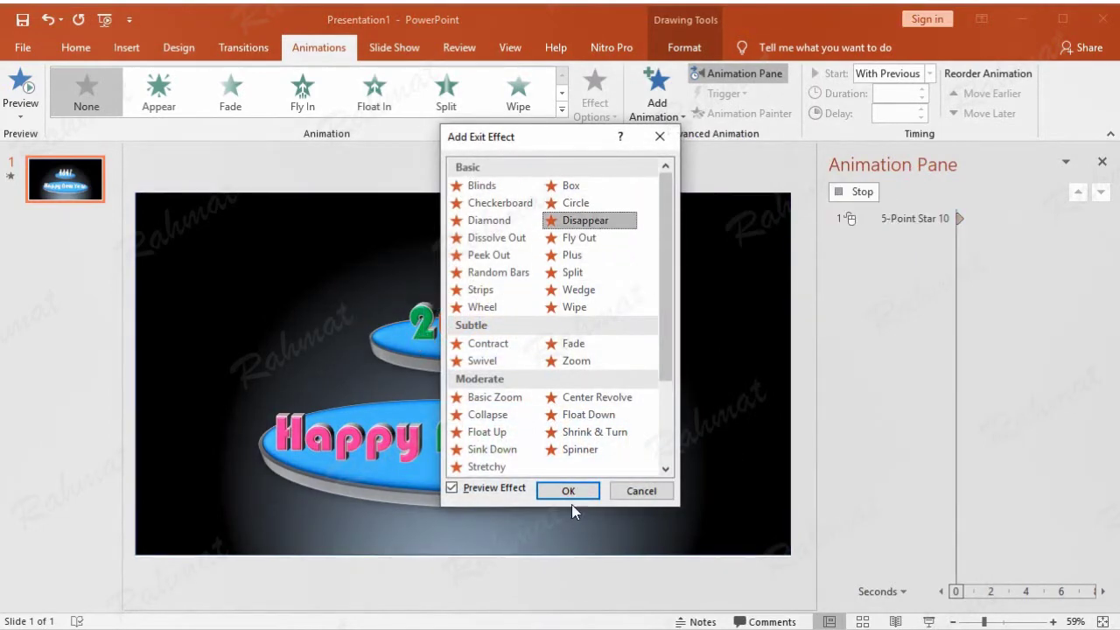
{"action": "left_click", "coordinate": [569, 492]}
{"action": "left_click", "coordinate": [452, 297]}
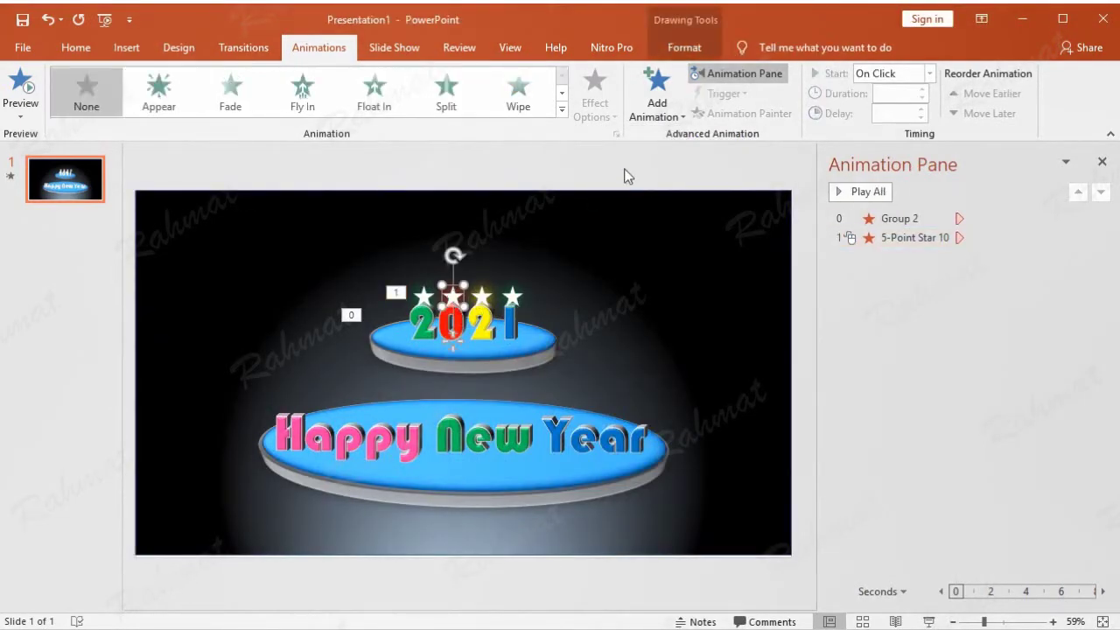
{"action": "left_click", "coordinate": [655, 109]}
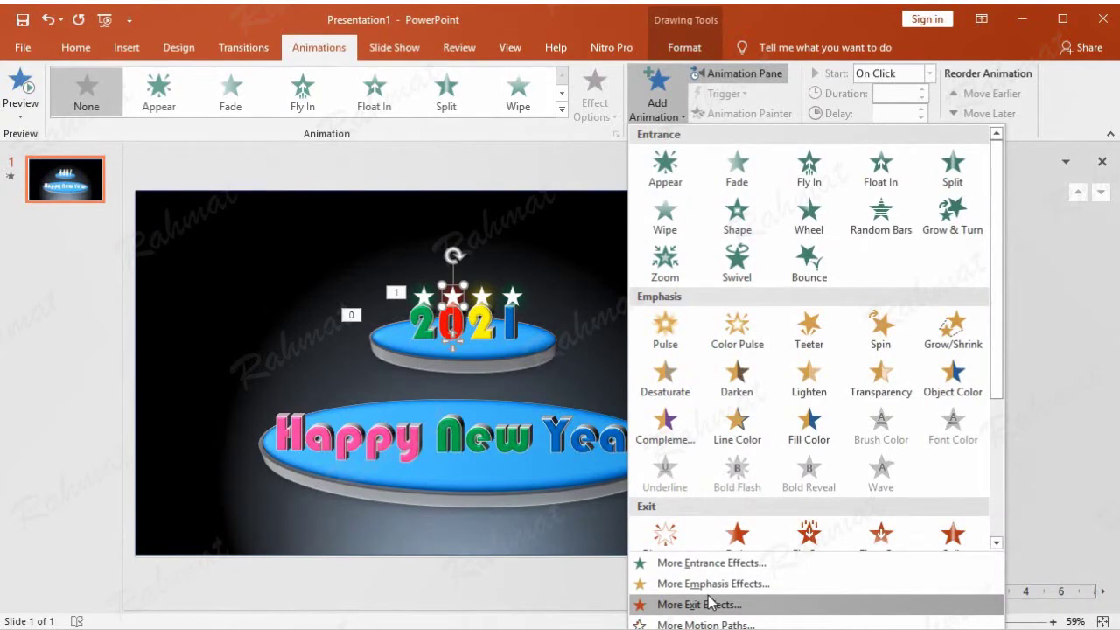
{"action": "left_click", "coordinate": [708, 604]}
{"action": "left_click", "coordinate": [577, 222]}
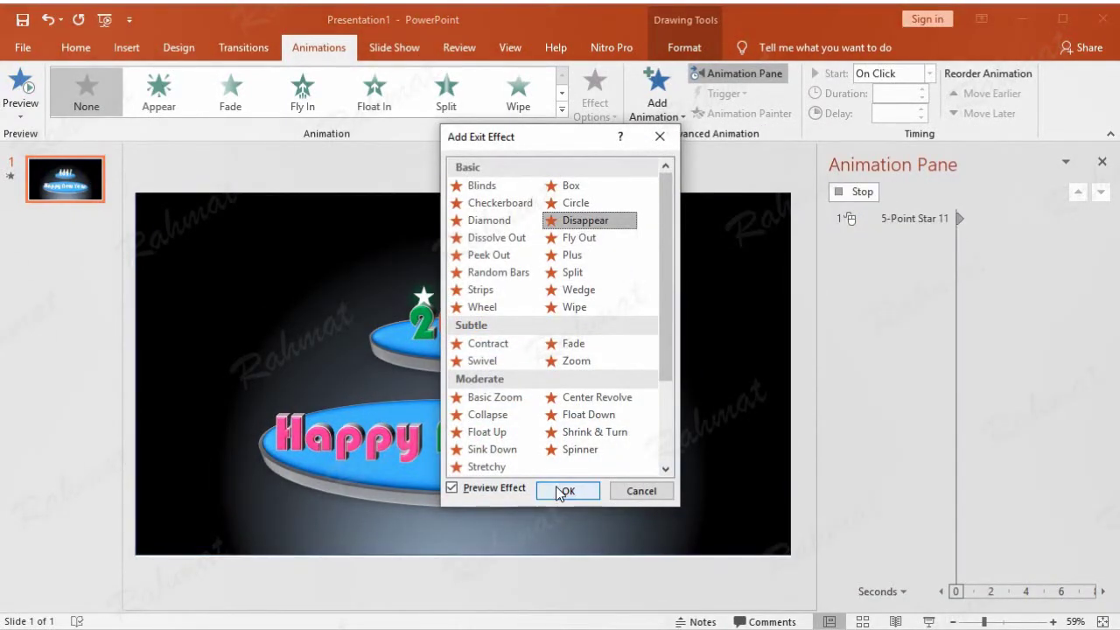
{"action": "left_click", "coordinate": [564, 490]}
Give the third and fourth stars above 2021 a Disappear exit effect
{"action": "left_click", "coordinate": [484, 299]}
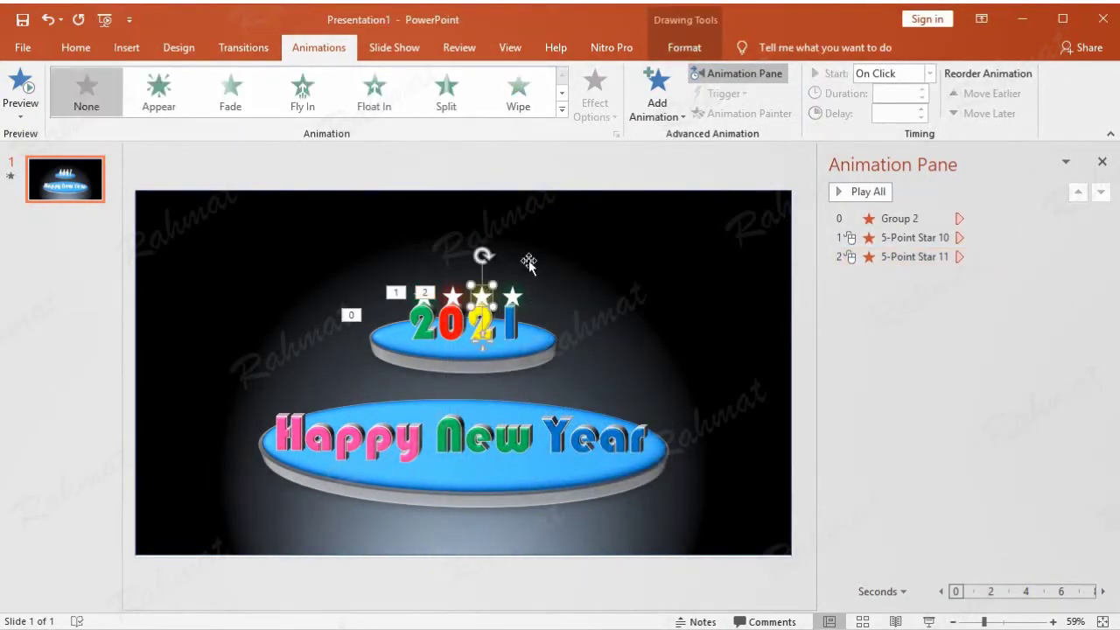
{"action": "left_click", "coordinate": [656, 109]}
{"action": "left_click", "coordinate": [691, 604]}
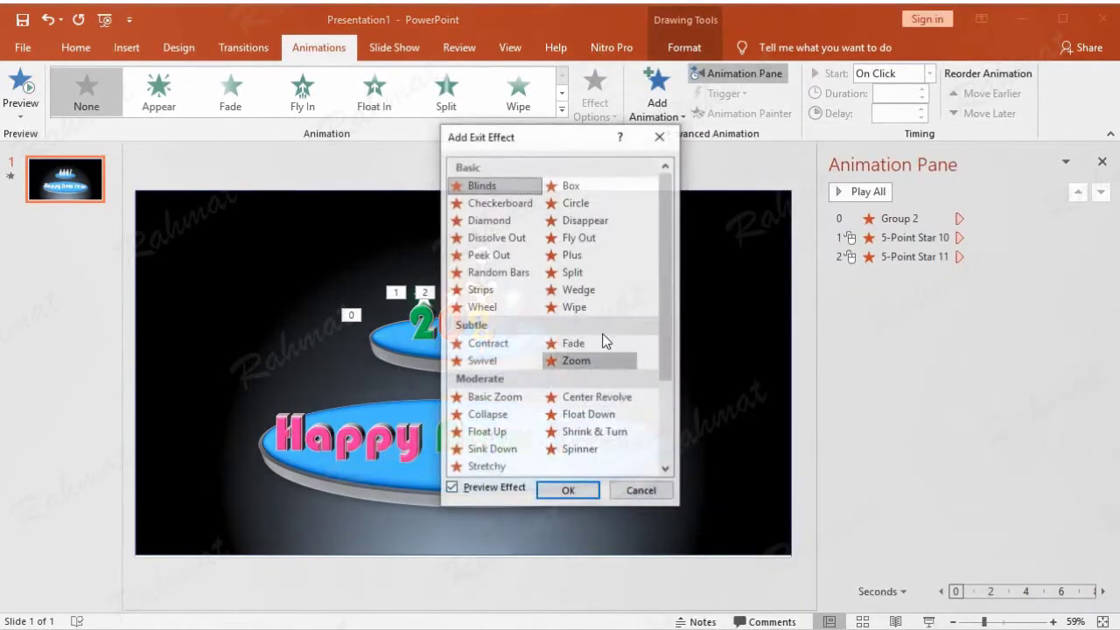
{"action": "left_click", "coordinate": [595, 221]}
{"action": "left_click", "coordinate": [576, 494]}
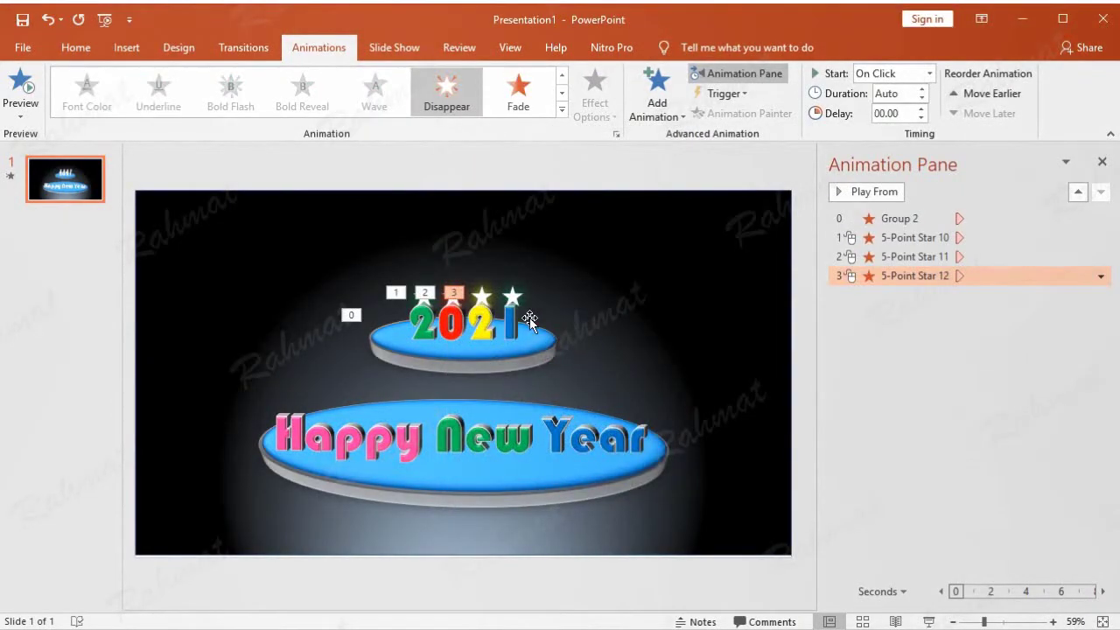
{"action": "left_click", "coordinate": [511, 297]}
{"action": "left_click", "coordinate": [644, 116]}
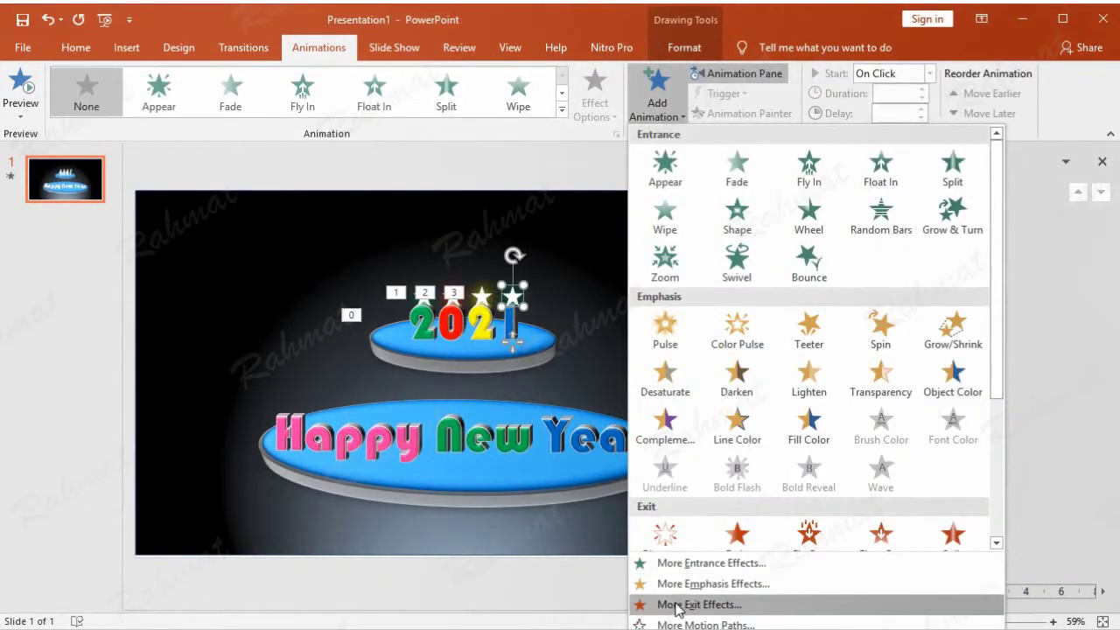
{"action": "left_click", "coordinate": [675, 602]}
{"action": "left_click", "coordinate": [592, 224]}
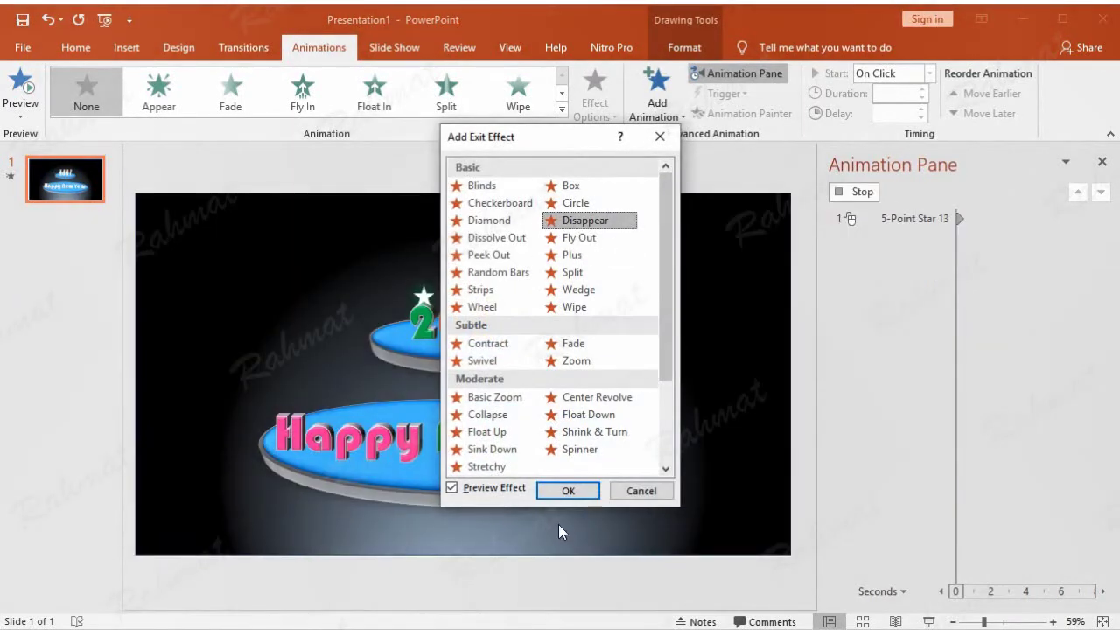
{"action": "left_click", "coordinate": [568, 491]}
{"action": "left_click", "coordinate": [801, 166]}
{"action": "left_click", "coordinate": [1001, 238]}
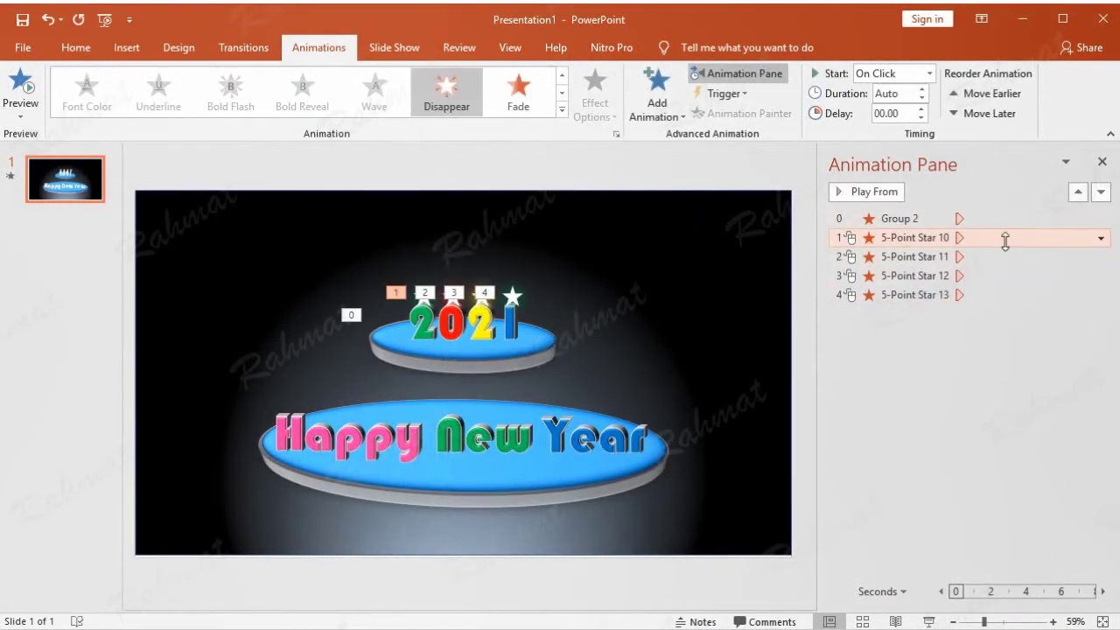
Set the Disappear exits of stars 10 and 11 to start With Previous
{"action": "left_click", "coordinate": [1099, 238]}
{"action": "left_click", "coordinate": [1056, 339]}
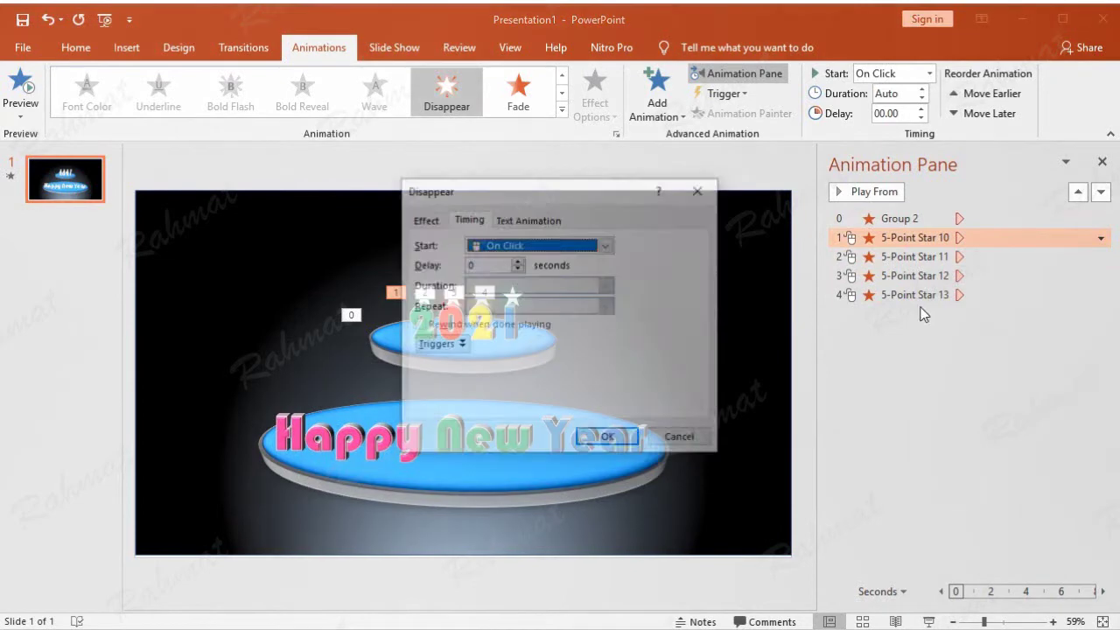
{"action": "left_click", "coordinate": [533, 245]}
{"action": "left_click", "coordinate": [529, 277]}
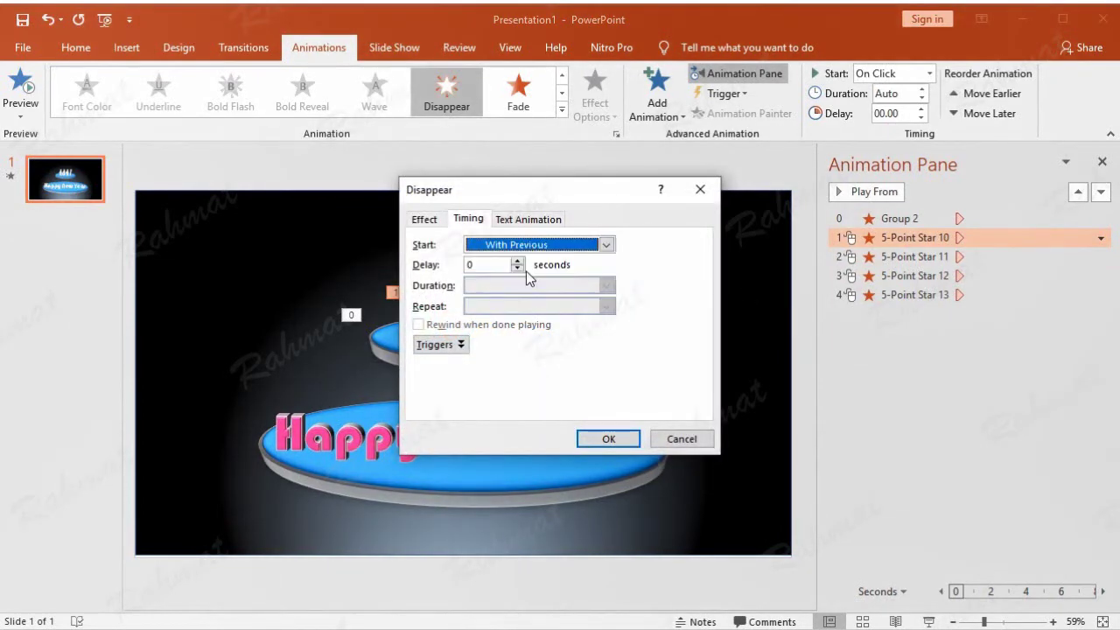
{"action": "left_click", "coordinate": [604, 439]}
{"action": "left_click", "coordinate": [1018, 256]}
{"action": "left_click", "coordinate": [1101, 256]}
{"action": "left_click", "coordinate": [997, 353]}
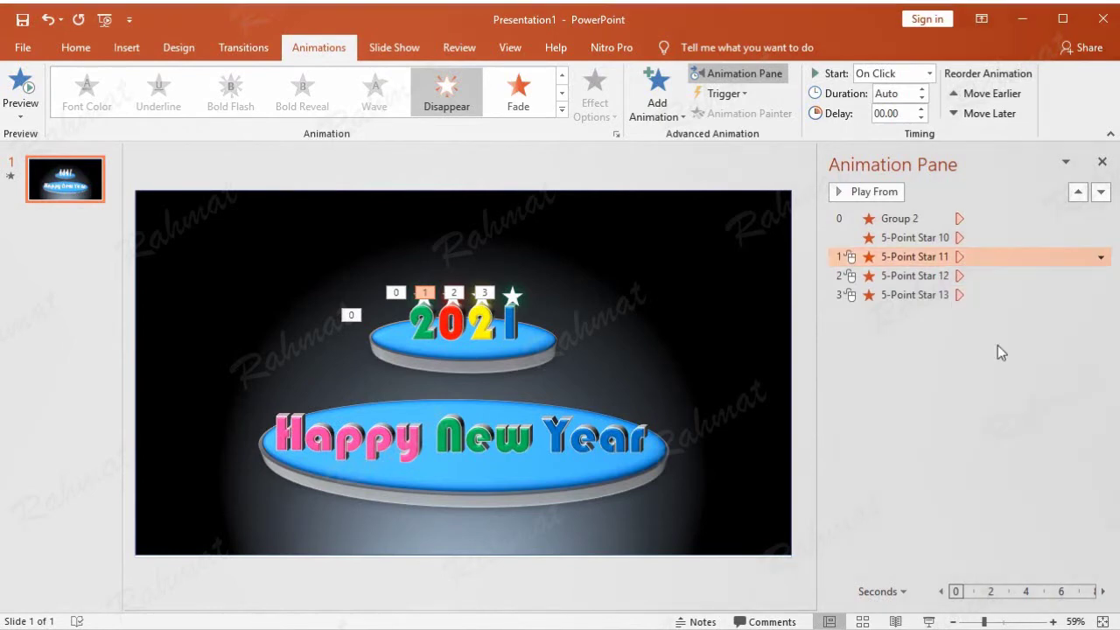
{"action": "left_click", "coordinate": [547, 246]}
{"action": "left_click", "coordinate": [528, 275]}
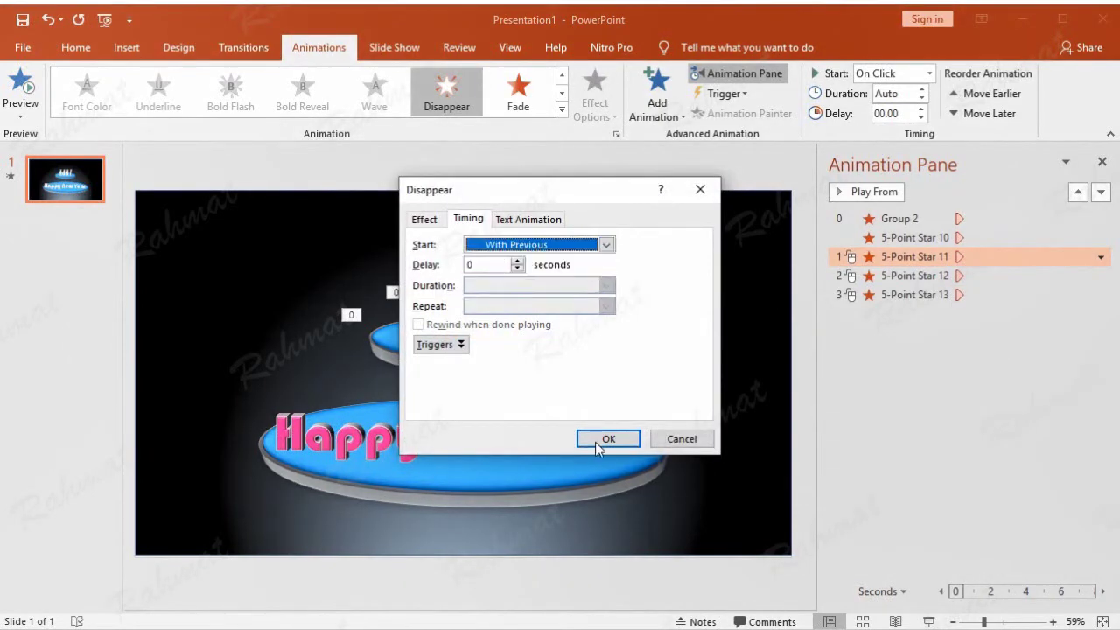
{"action": "left_click", "coordinate": [604, 439]}
Set the Disappear exits of stars 12 and 13 to start With Previous
{"action": "left_click", "coordinate": [1038, 273]}
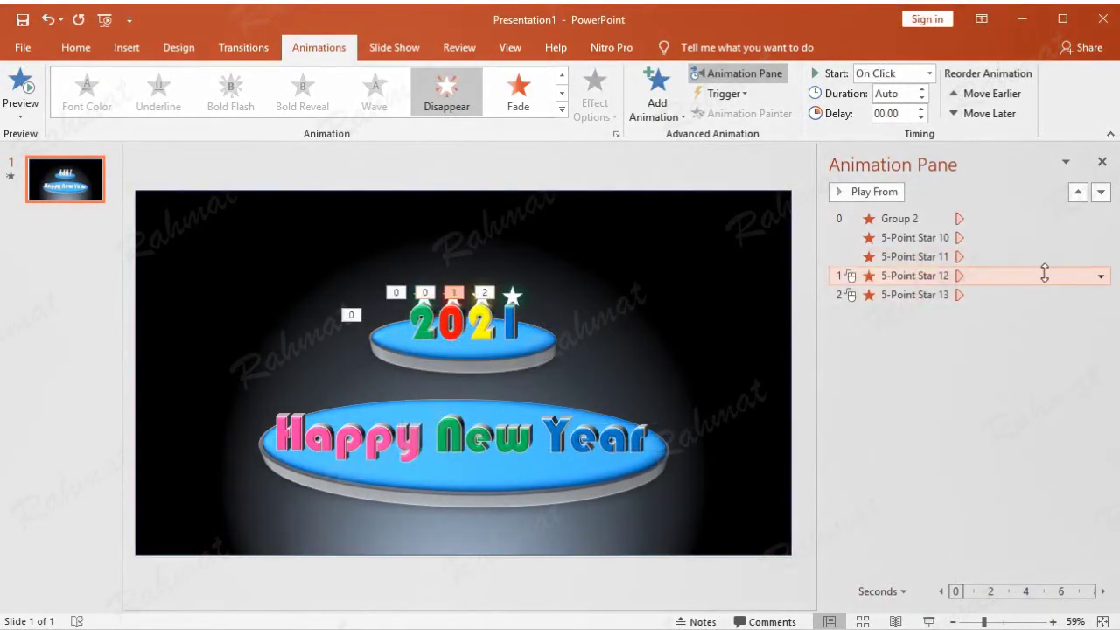
{"action": "left_click", "coordinate": [1100, 276]}
{"action": "left_click", "coordinate": [1052, 376]}
{"action": "left_click", "coordinate": [547, 246]}
{"action": "left_click", "coordinate": [523, 277]}
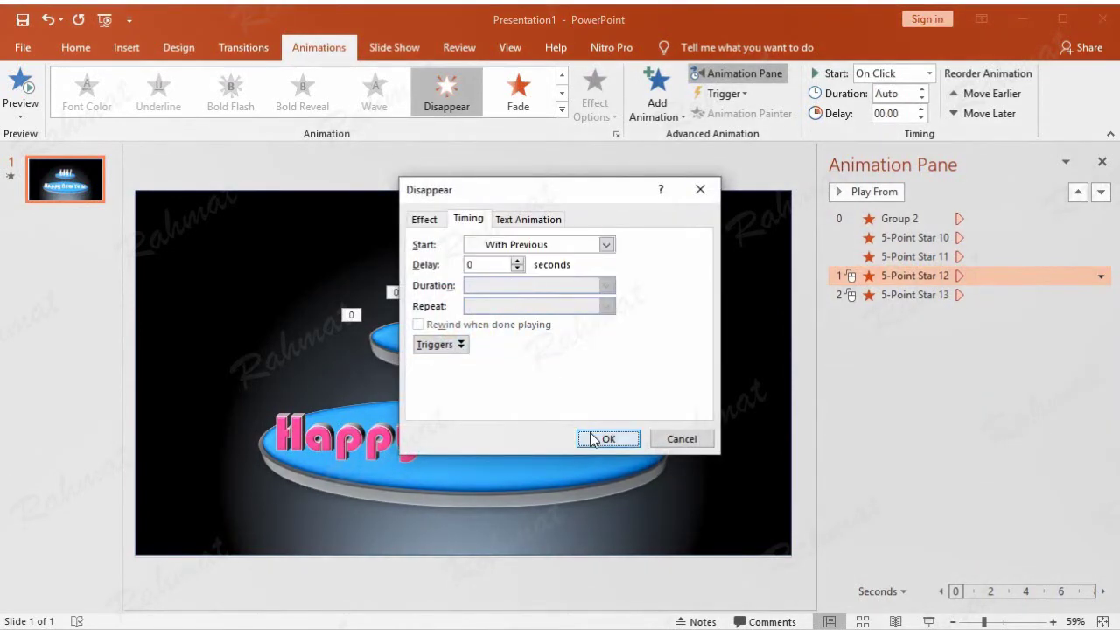
{"action": "left_click", "coordinate": [605, 439]}
{"action": "left_click", "coordinate": [995, 295]}
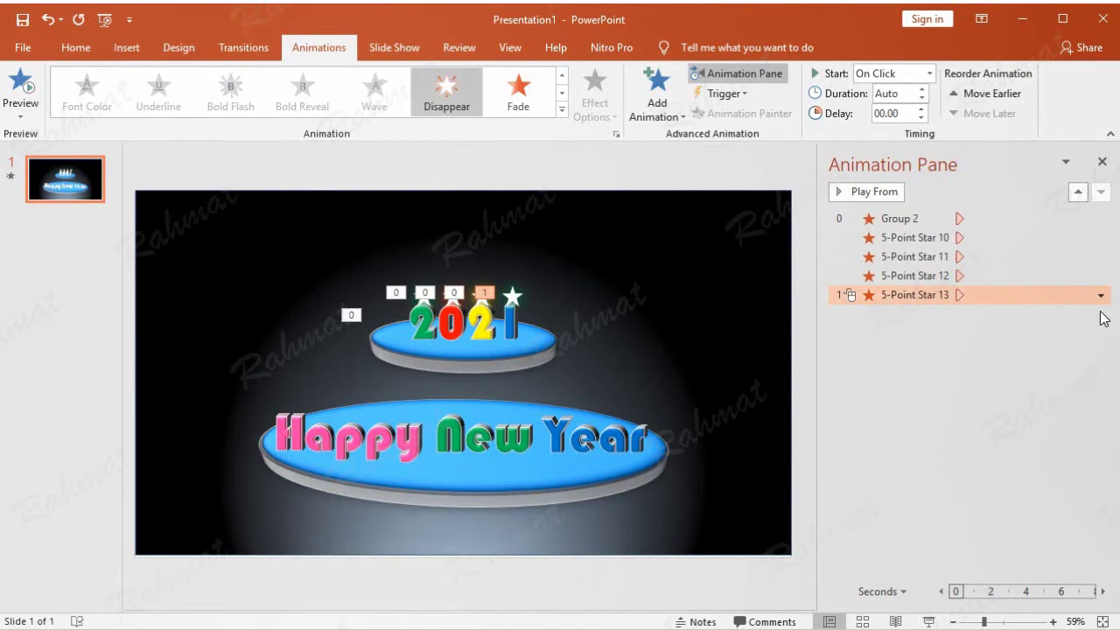
{"action": "left_click", "coordinate": [1100, 296]}
{"action": "left_click", "coordinate": [1043, 381]}
{"action": "left_click", "coordinate": [547, 245]}
{"action": "left_click", "coordinate": [541, 277]}
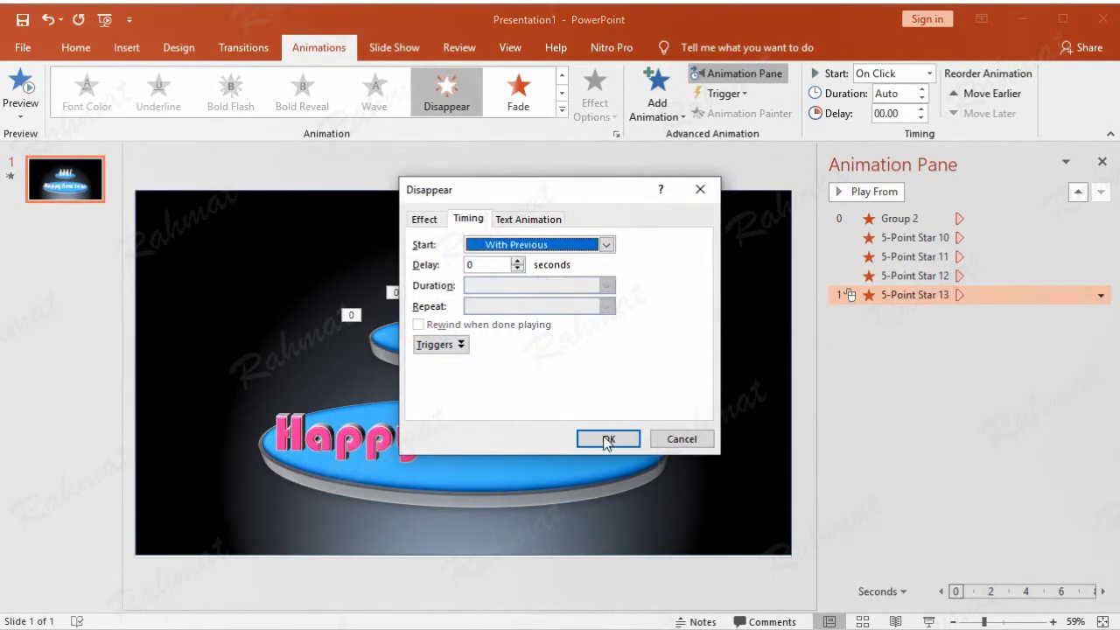
{"action": "left_click", "coordinate": [606, 440]}
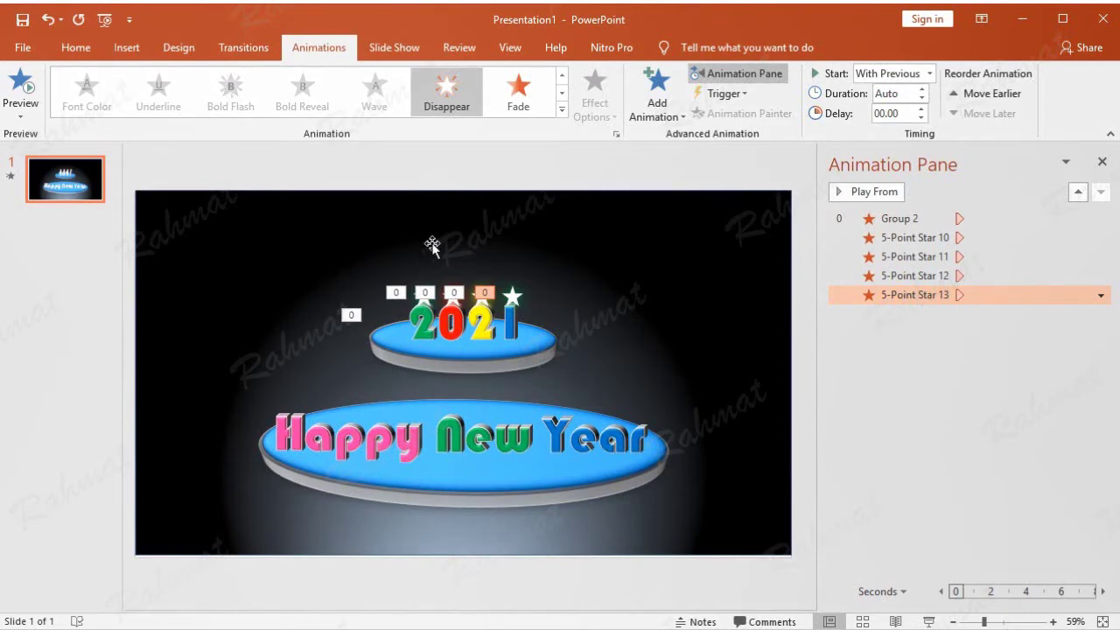
{"action": "left_click", "coordinate": [581, 495]}
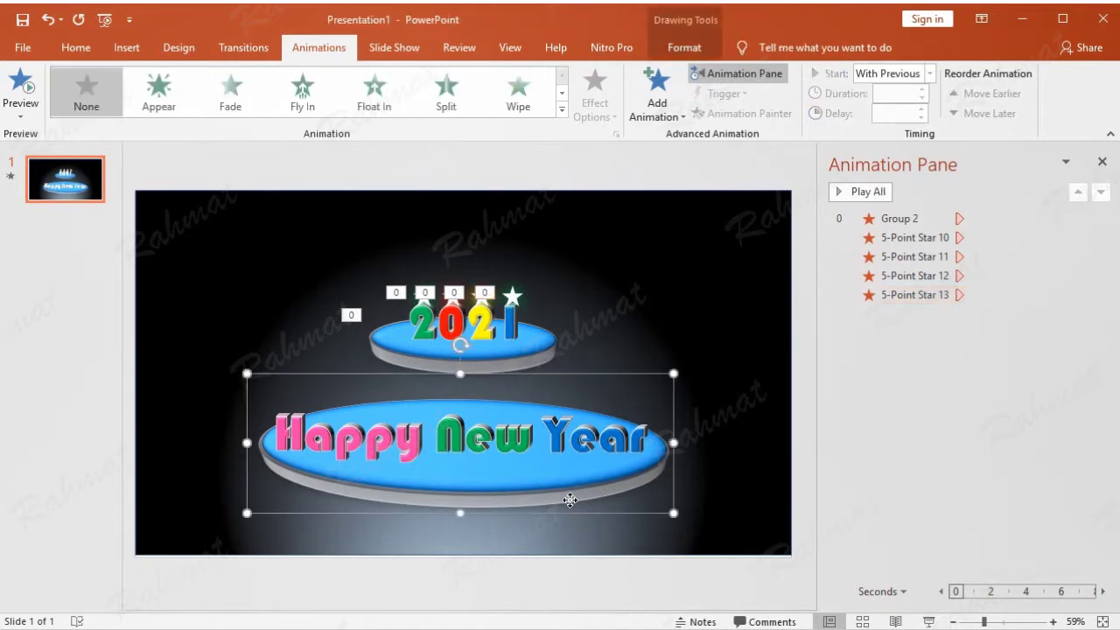
Give the Happy New Year group a Spiral In entrance effect
{"action": "left_click_drag", "start_coordinate": [574, 497], "coordinate": [519, 523]}
{"action": "left_click", "coordinate": [48, 19]}
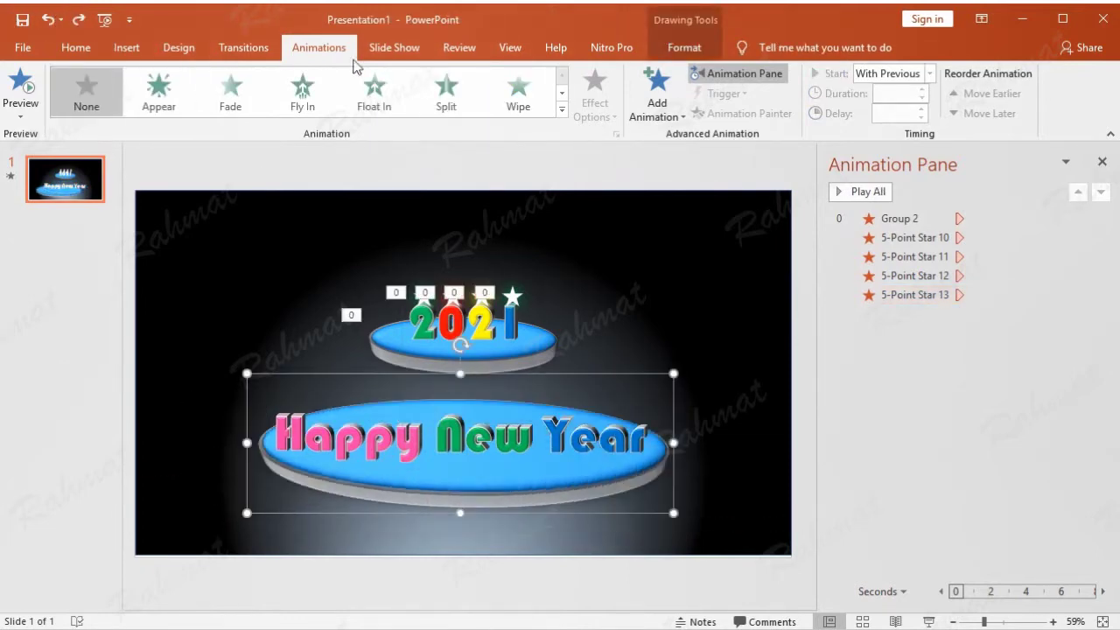
{"action": "left_click", "coordinate": [656, 96]}
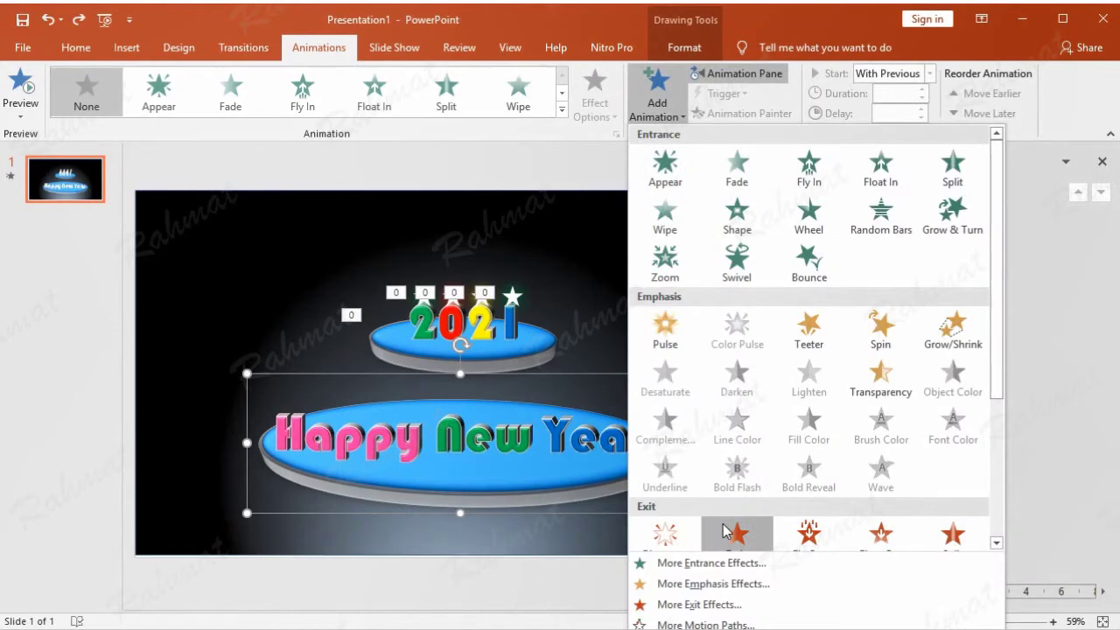
{"action": "left_click", "coordinate": [722, 565]}
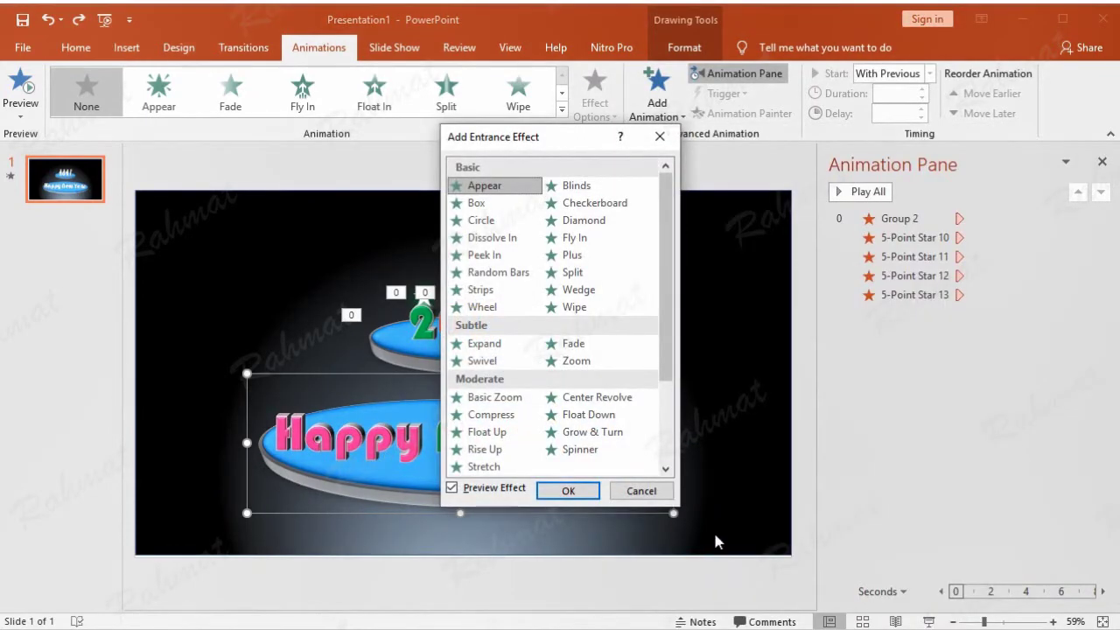
{"action": "scroll", "coordinate": [622, 456], "scroll_direction": "down", "scroll_amount": 1}
{"action": "scroll", "coordinate": [623, 455], "scroll_direction": "down", "scroll_amount": 1}
{"action": "scroll", "coordinate": [619, 446], "scroll_direction": "down", "scroll_amount": 1}
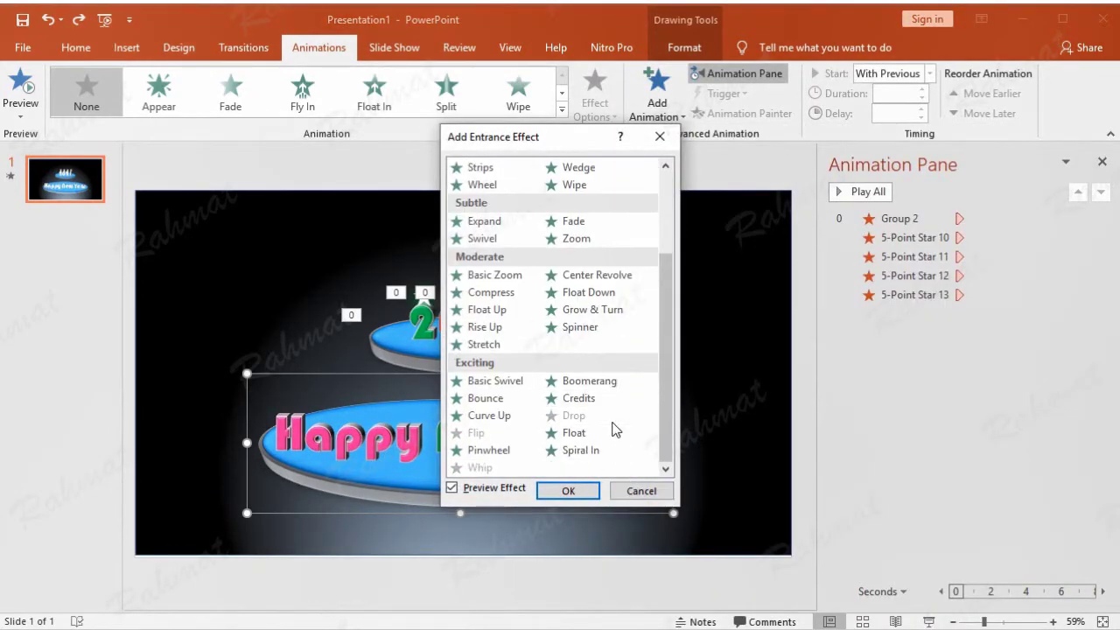
{"action": "left_click", "coordinate": [603, 454]}
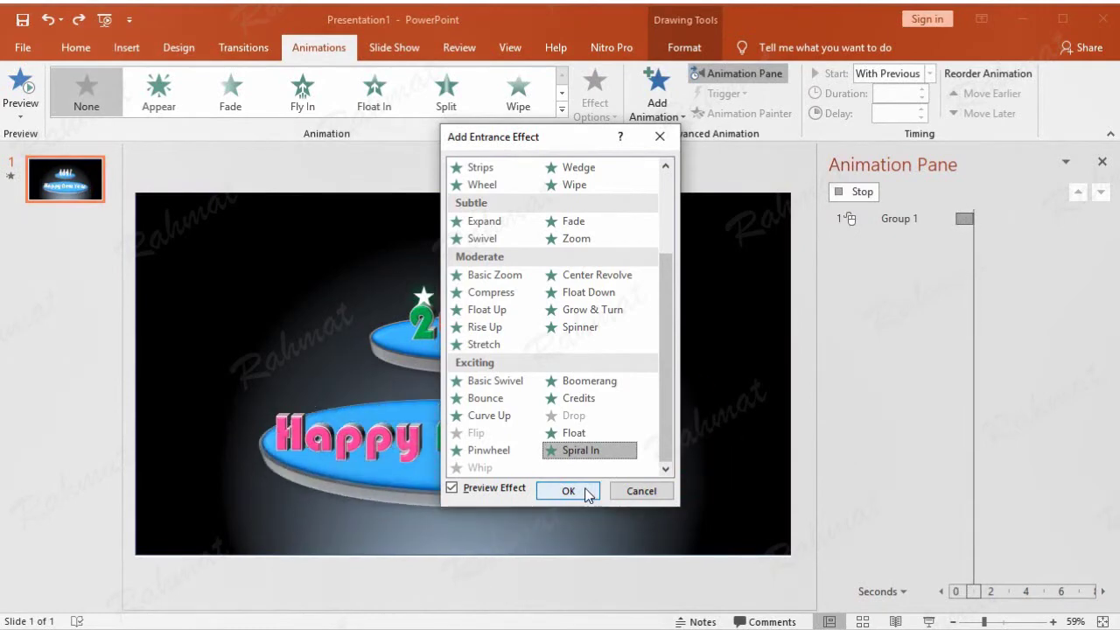
{"action": "left_click", "coordinate": [568, 491]}
Set the Spiral In to start After Previous with a 3-second (Slow) duration
{"action": "left_click", "coordinate": [1099, 314]}
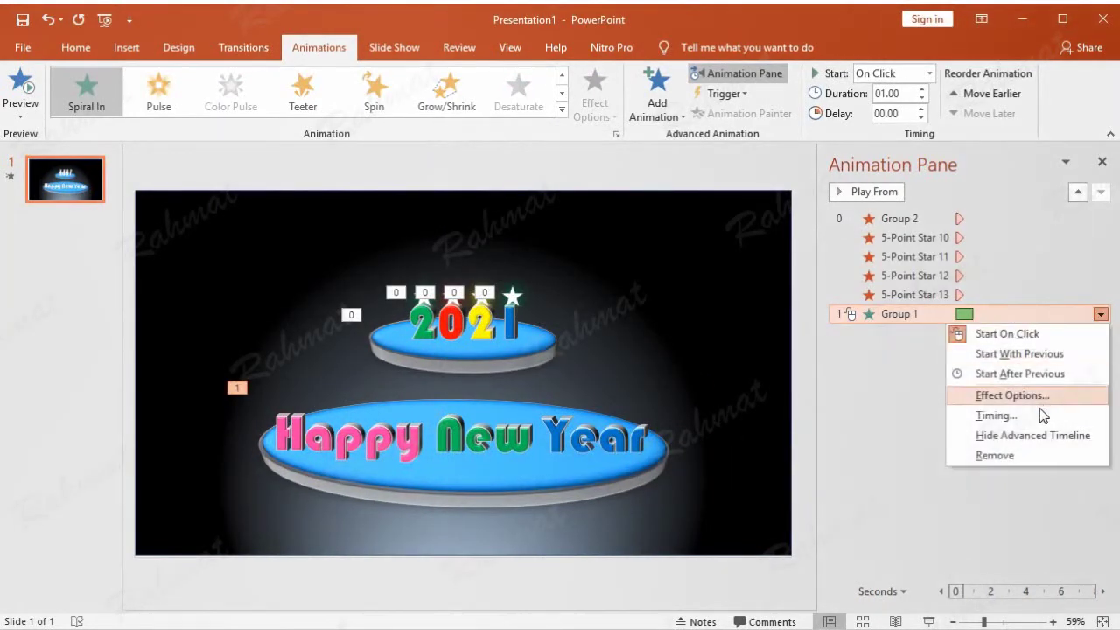
{"action": "left_click", "coordinate": [1031, 416]}
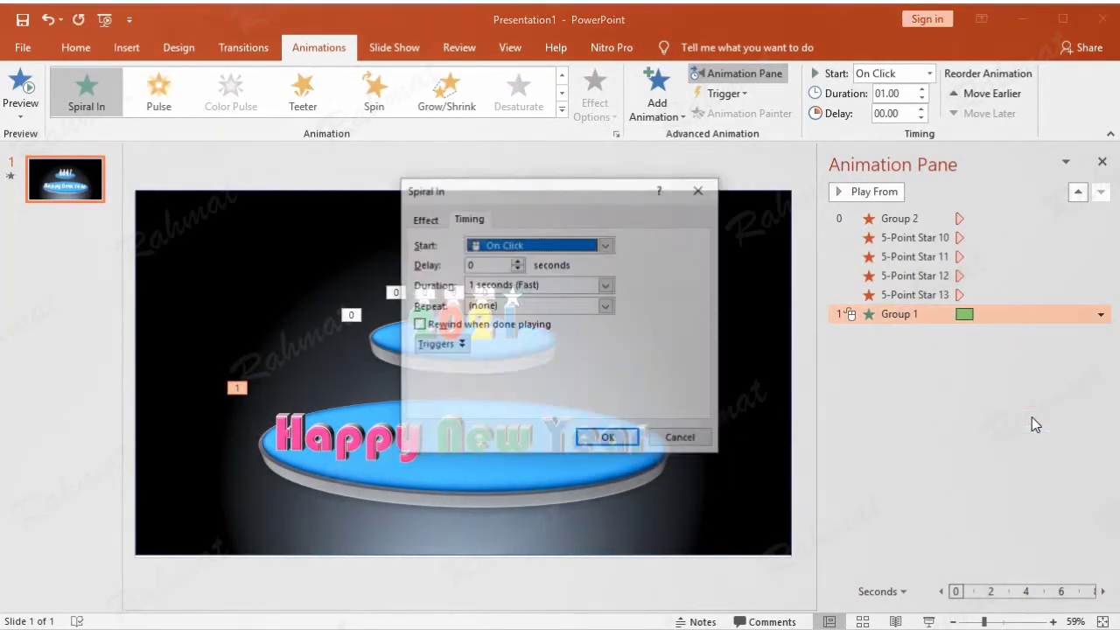
{"action": "left_click", "coordinate": [529, 245]}
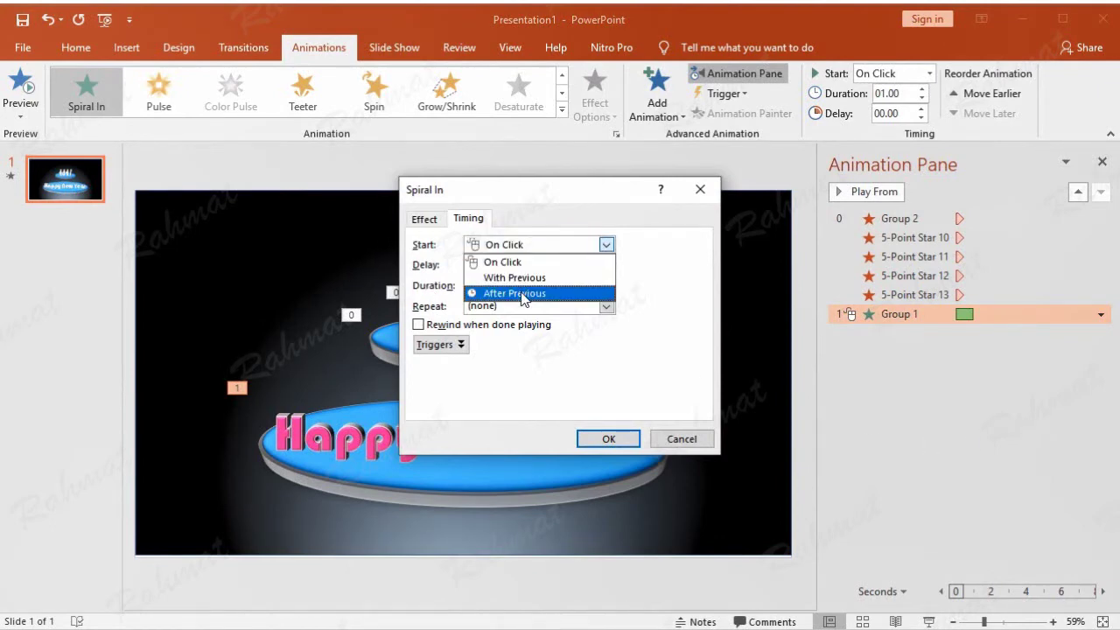
{"action": "left_click", "coordinate": [524, 295]}
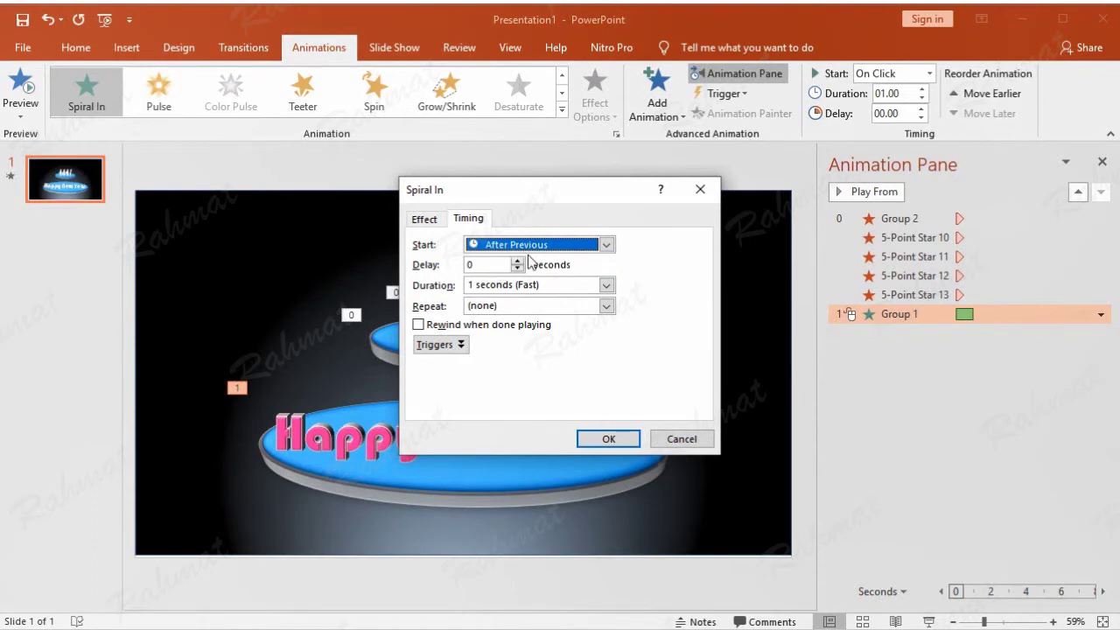
{"action": "left_click", "coordinate": [519, 263]}
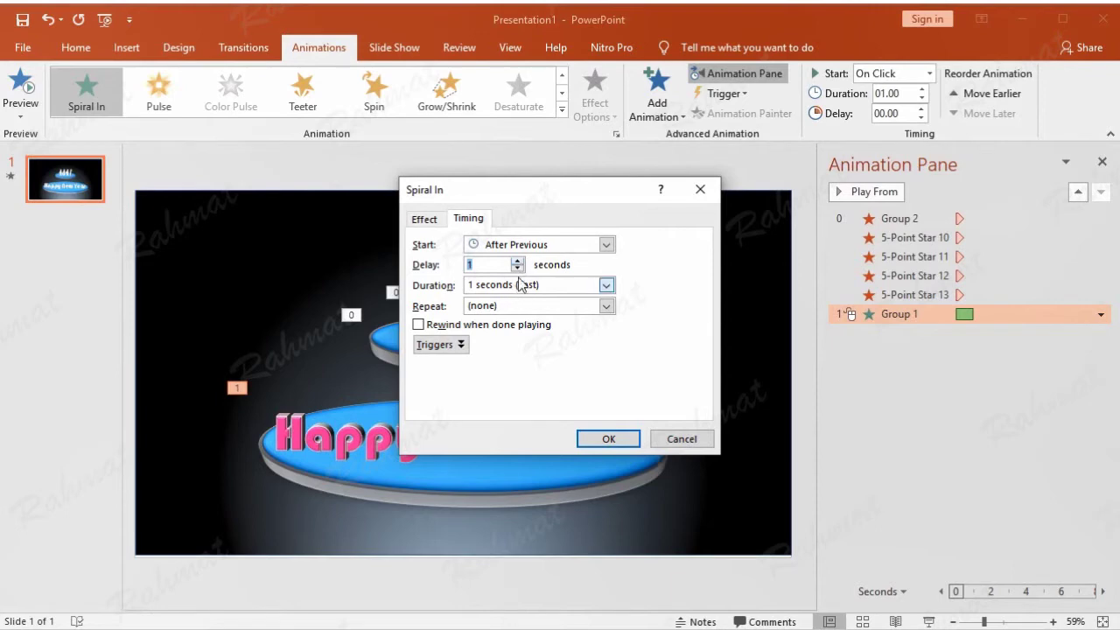
{"action": "left_click", "coordinate": [606, 285]}
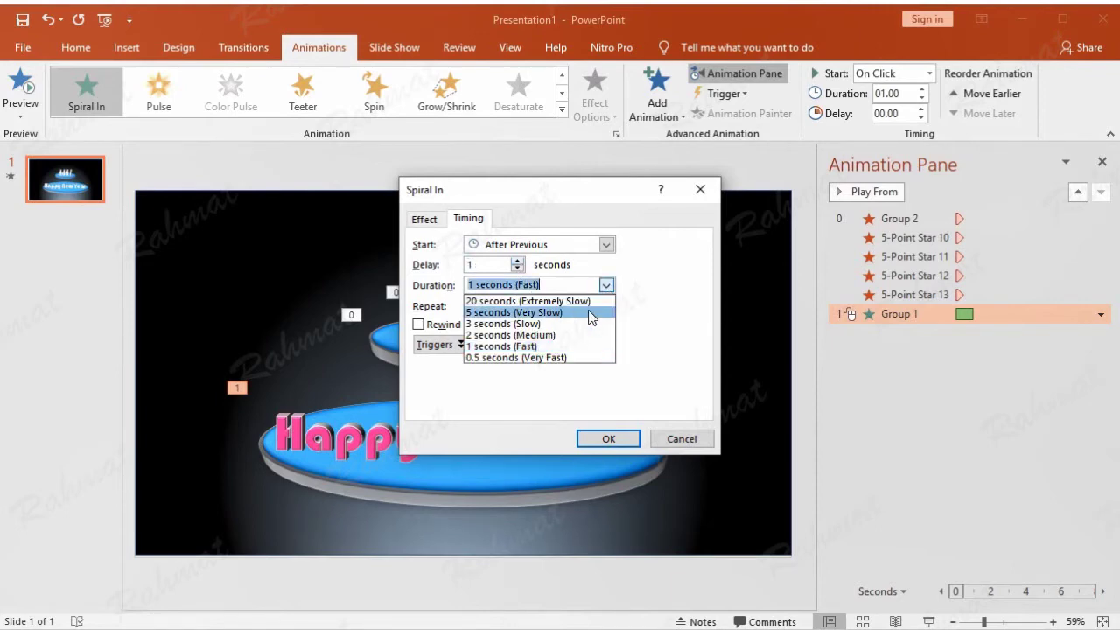
{"action": "left_click", "coordinate": [577, 327]}
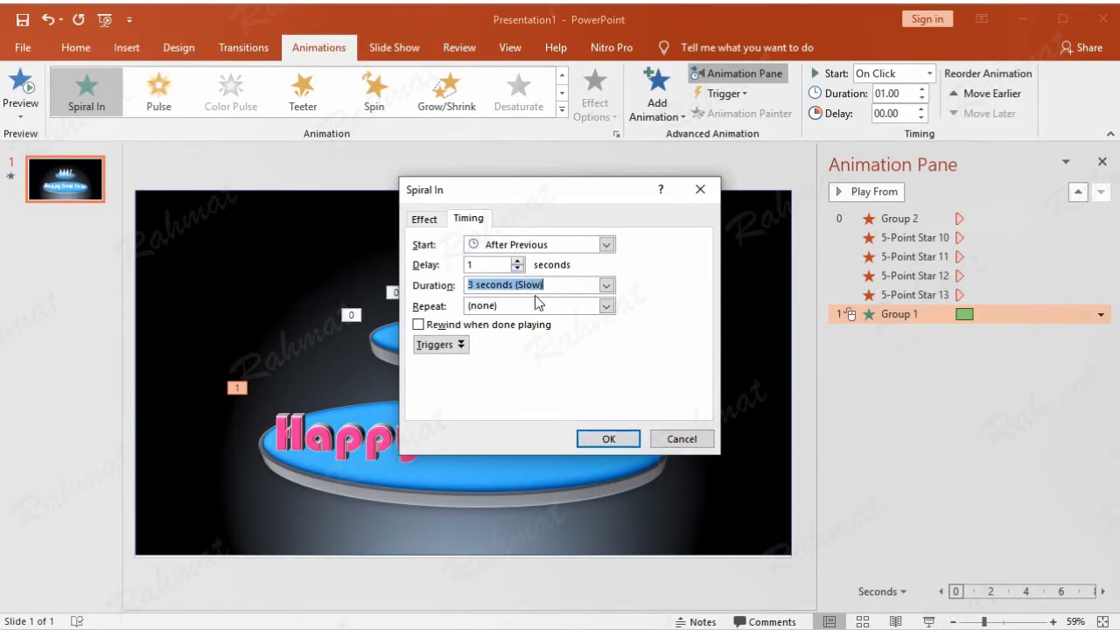
{"action": "left_click", "coordinate": [517, 269]}
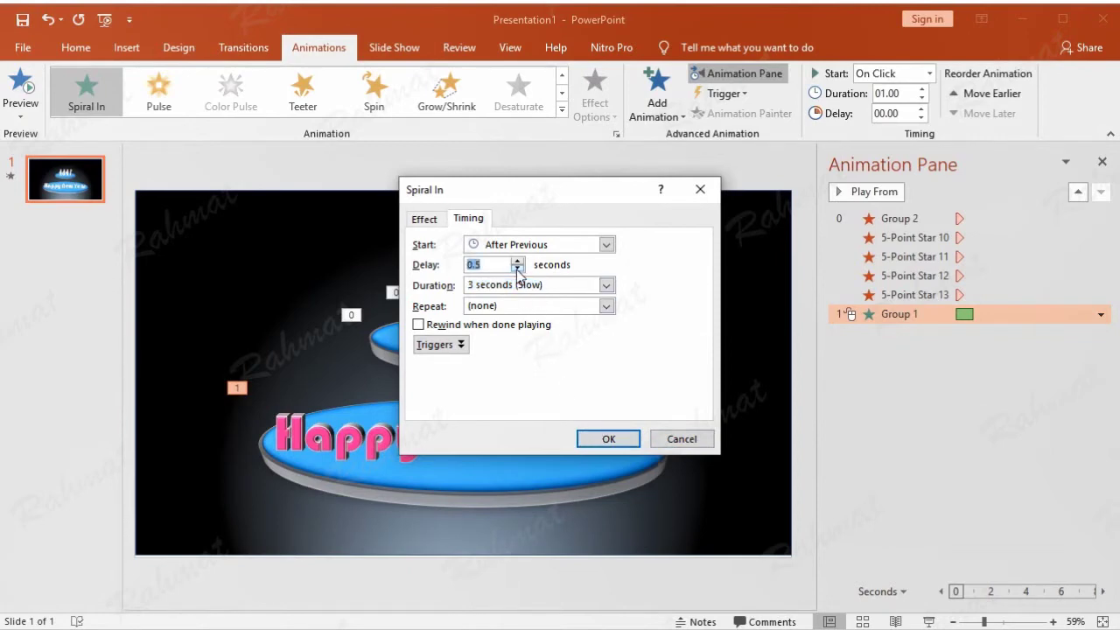
{"action": "left_click", "coordinate": [609, 439]}
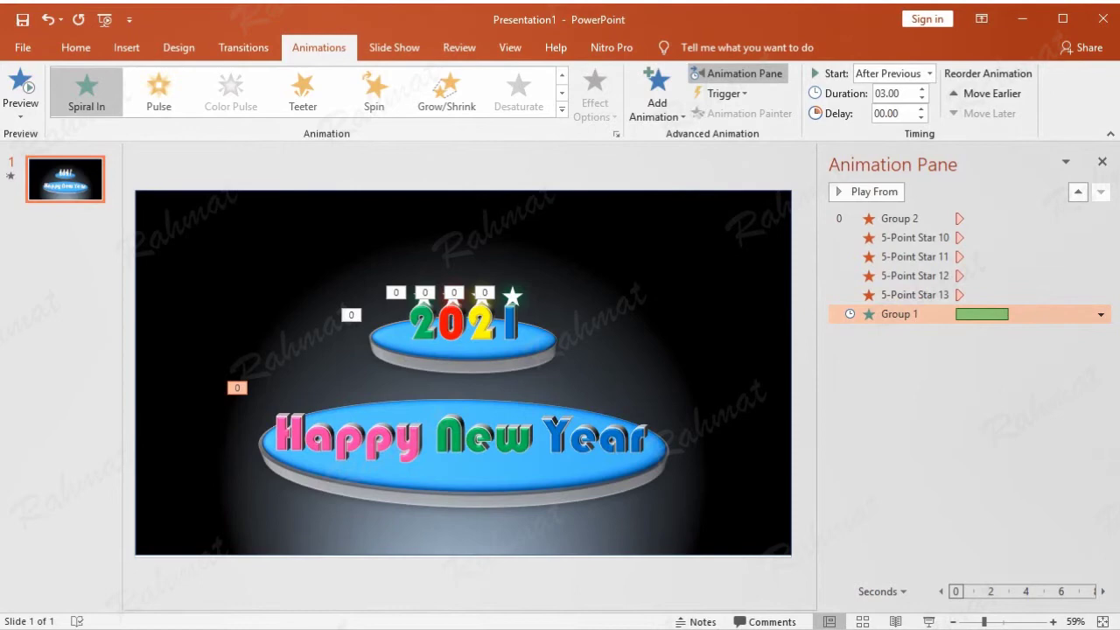
Set the Spiral In delay to 1 second
{"action": "left_click", "coordinate": [1100, 314]}
{"action": "left_click", "coordinate": [1014, 416]}
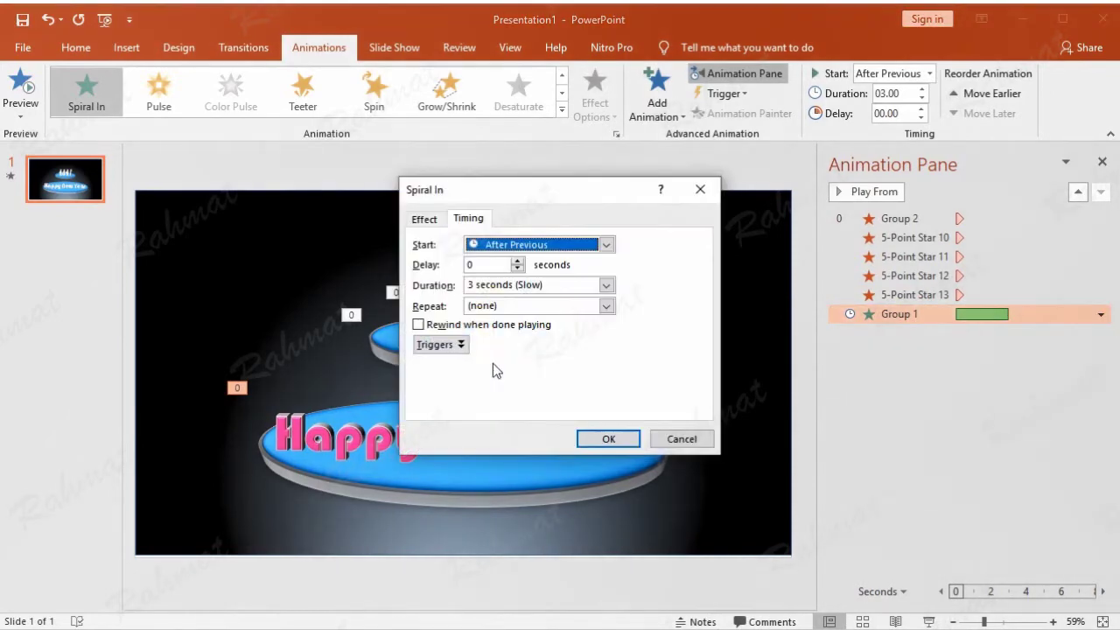
{"action": "left_click", "coordinate": [518, 264]}
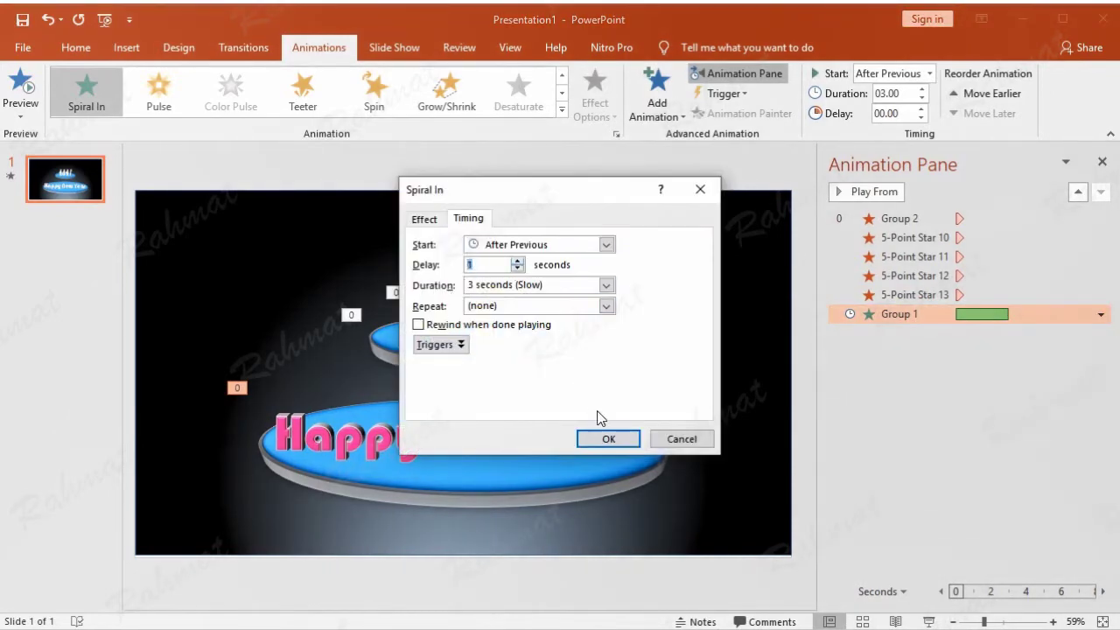
{"action": "left_click", "coordinate": [603, 437]}
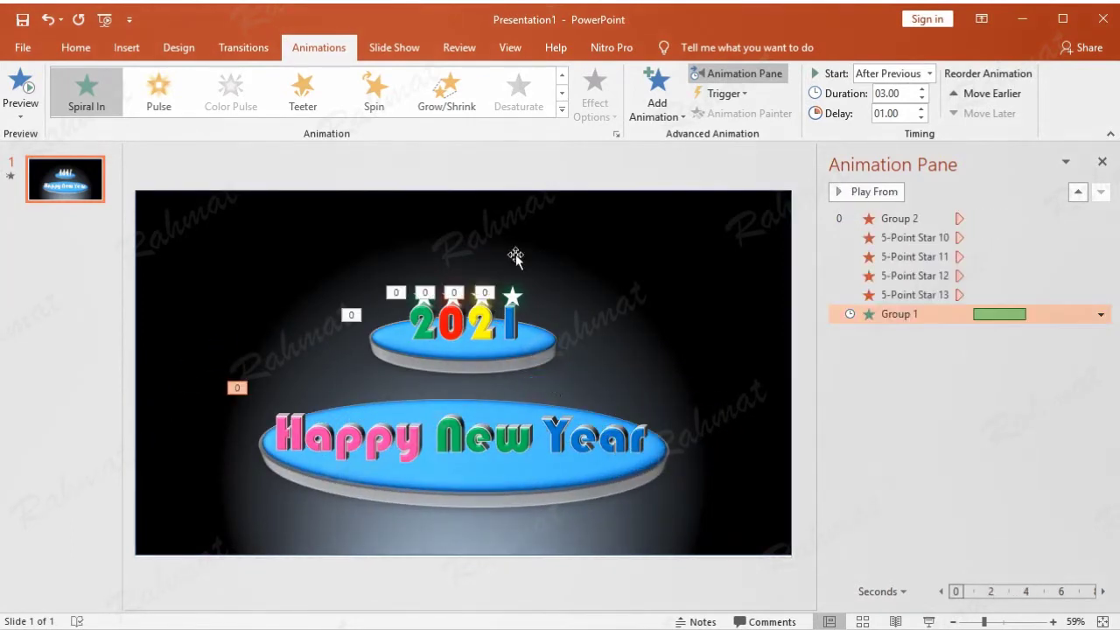
{"action": "left_click", "coordinate": [557, 171]}
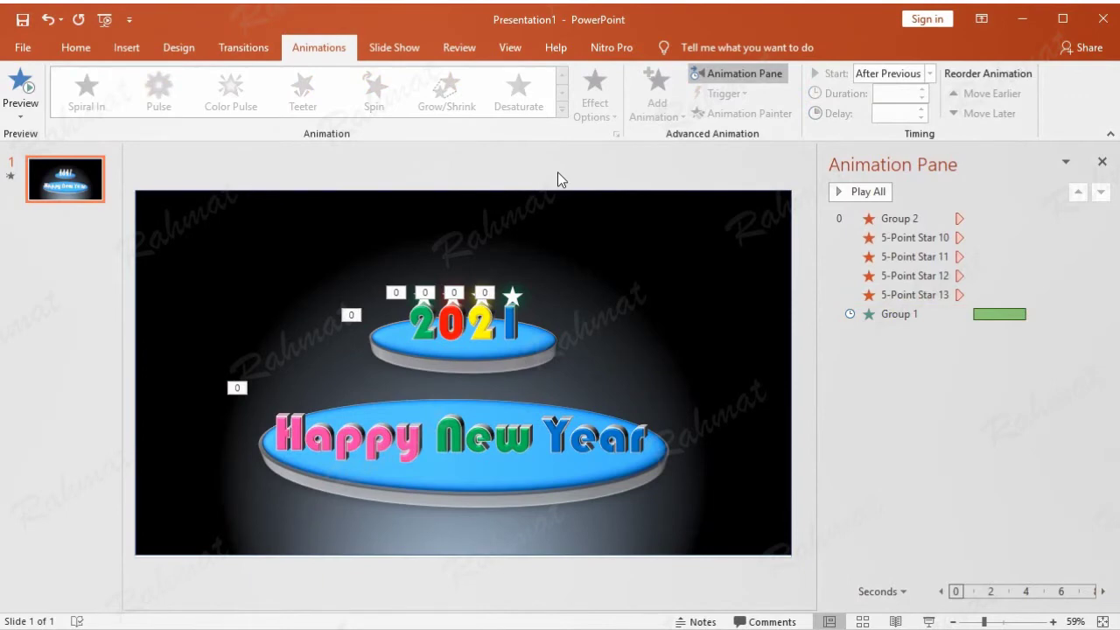
Add a Drop entrance effect to the H of Happy
{"action": "left_click", "coordinate": [289, 433]}
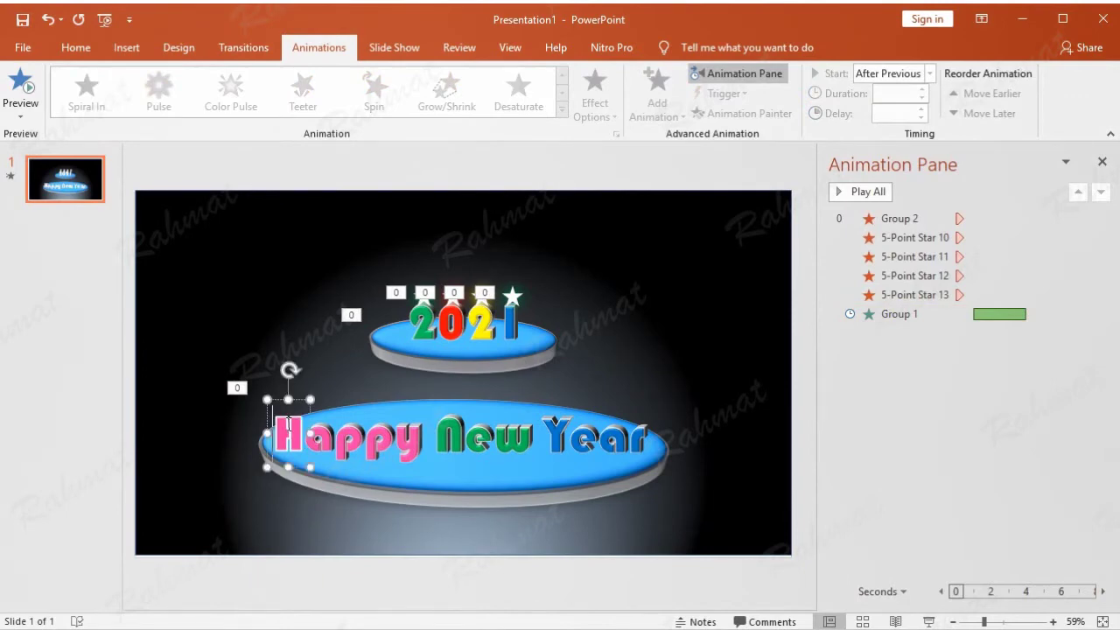
{"action": "left_click", "coordinate": [665, 107]}
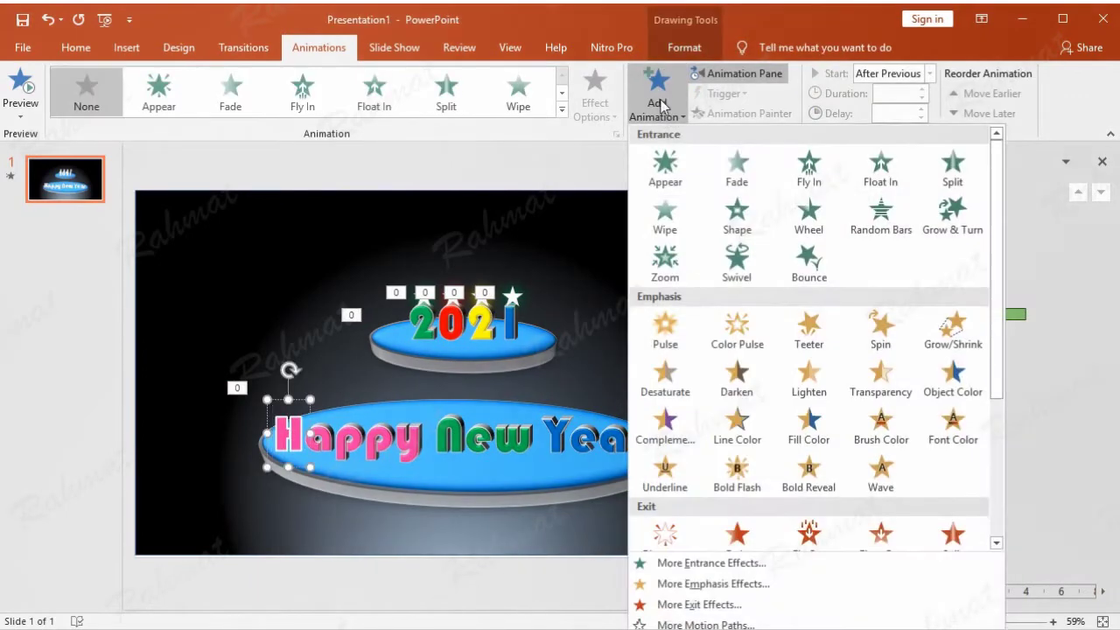
{"action": "left_click", "coordinate": [749, 562]}
{"action": "scroll", "coordinate": [612, 368], "scroll_direction": "down", "scroll_amount": 2}
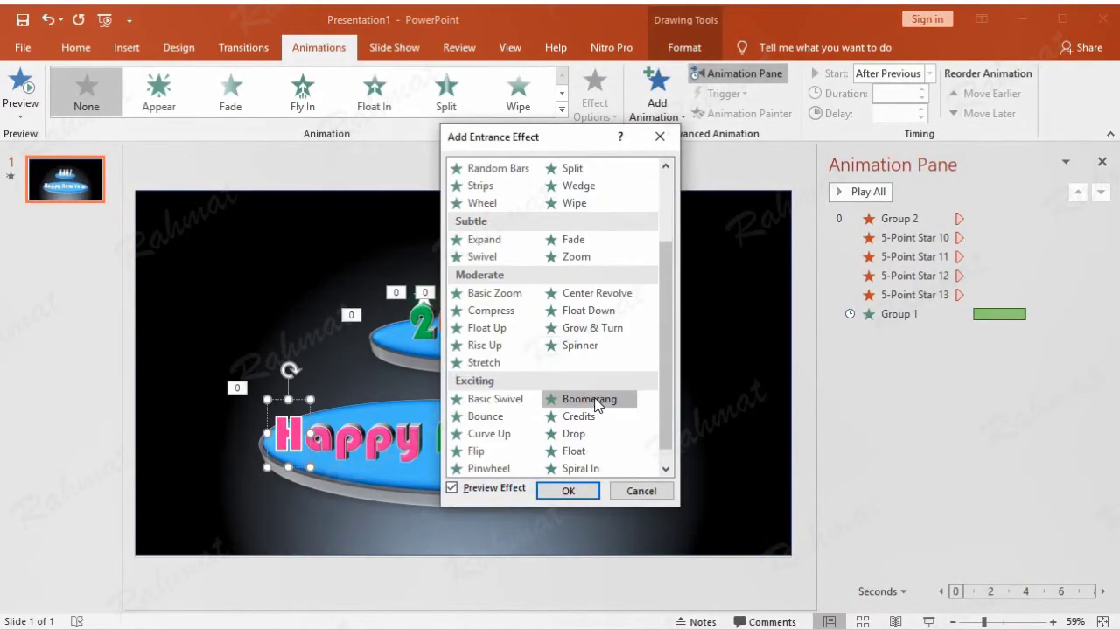
{"action": "left_click", "coordinate": [600, 436]}
{"action": "left_click", "coordinate": [587, 490]}
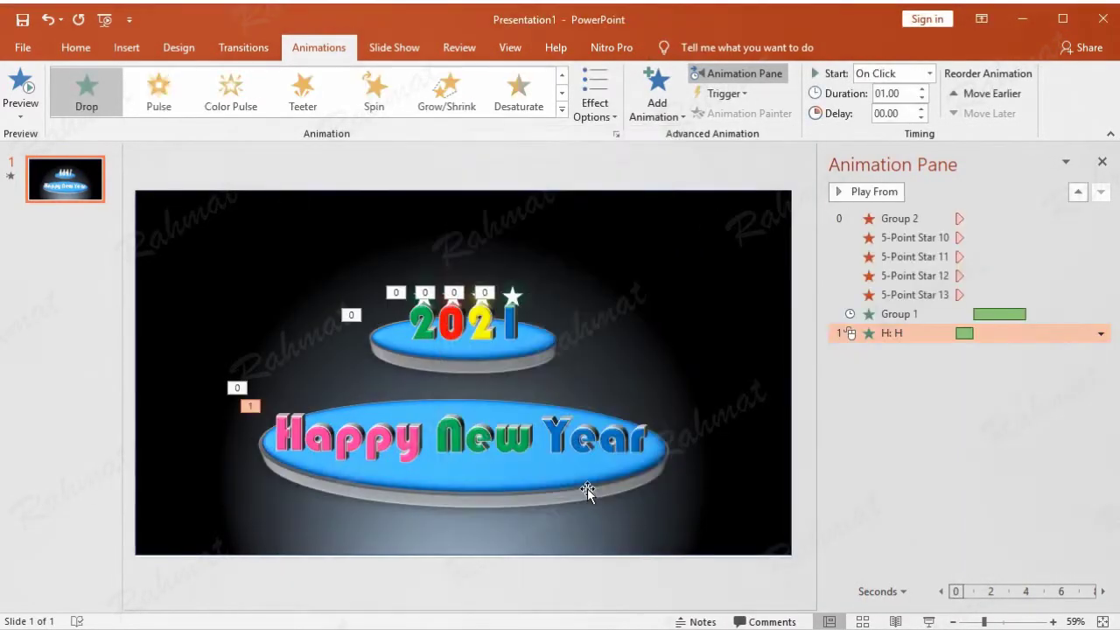
Set the H's Drop to start After Previous and last 3 seconds
{"action": "left_click", "coordinate": [1100, 335]}
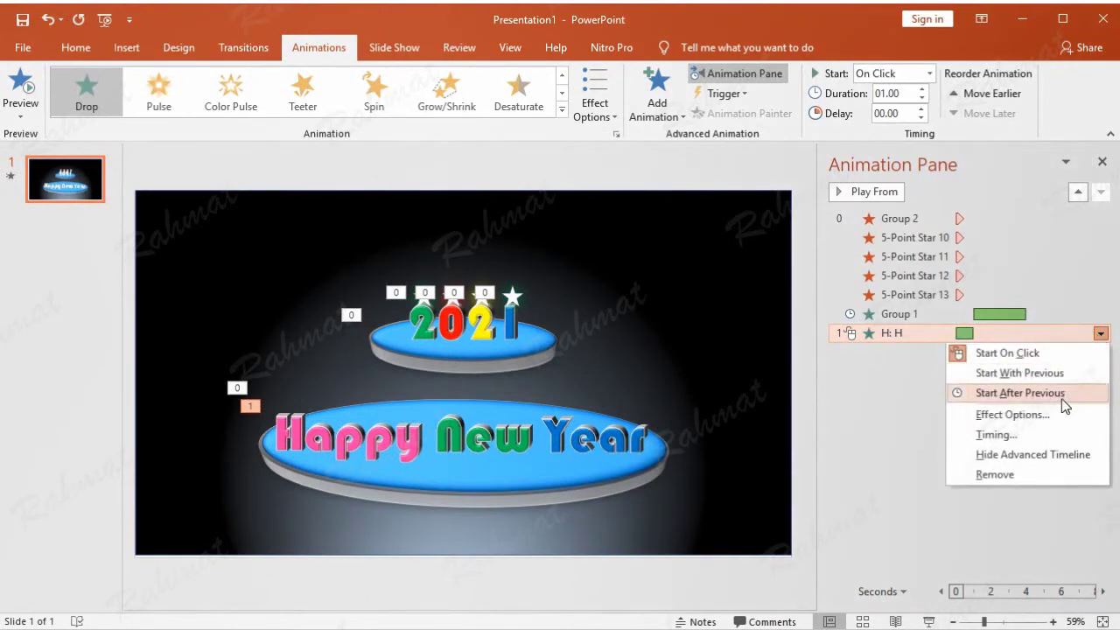
{"action": "left_click", "coordinate": [1048, 436]}
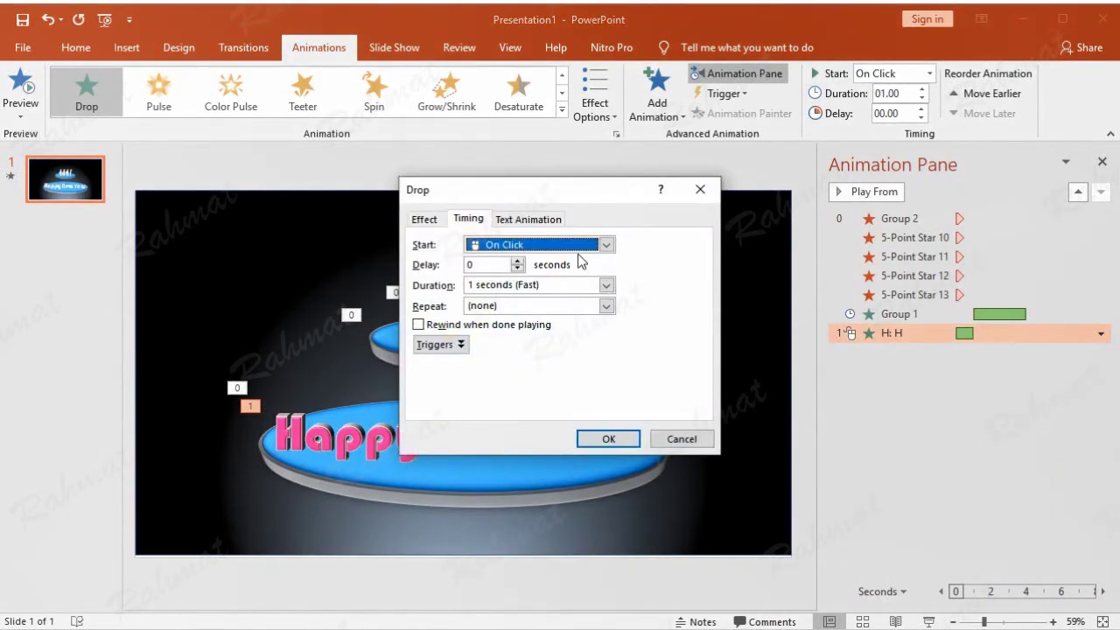
{"action": "left_click", "coordinate": [605, 245]}
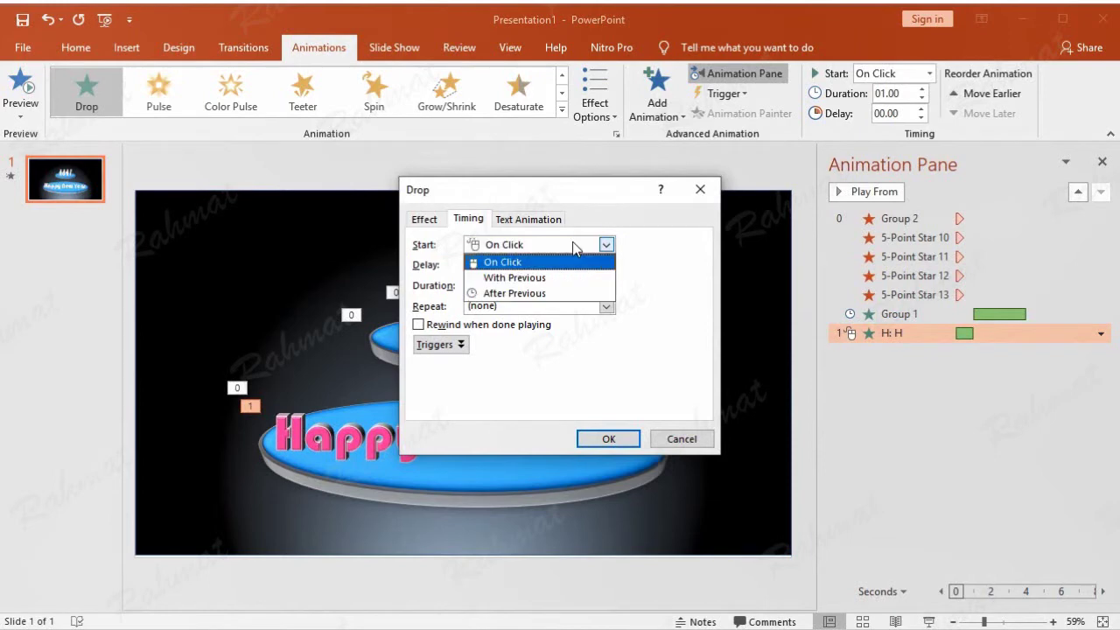
{"action": "left_click", "coordinate": [562, 295]}
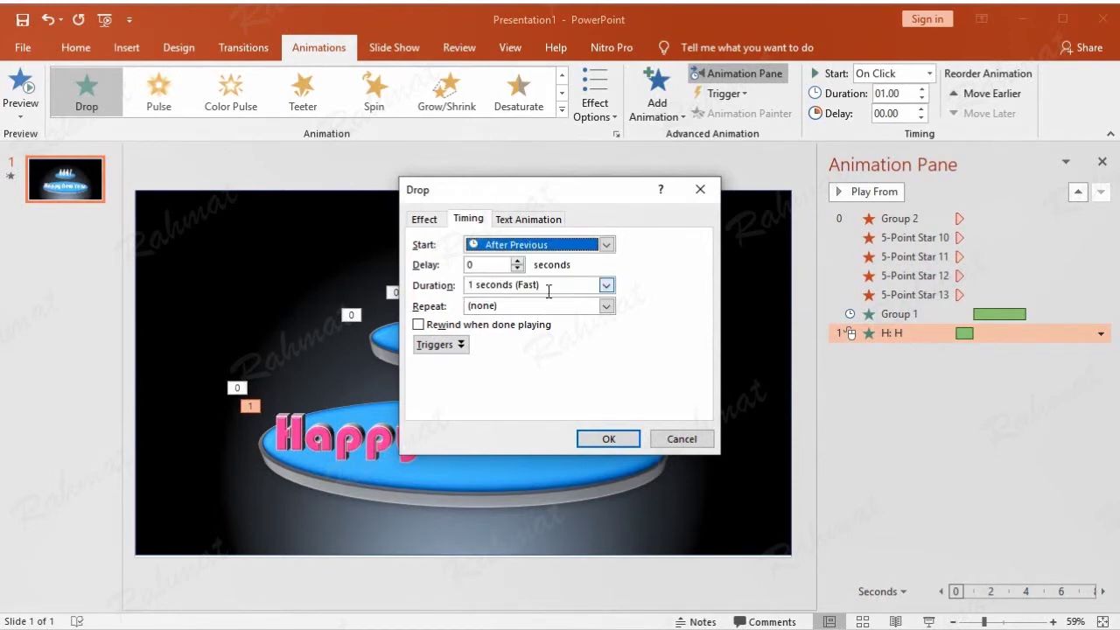
{"action": "left_click", "coordinate": [605, 285]}
{"action": "left_click", "coordinate": [579, 325]}
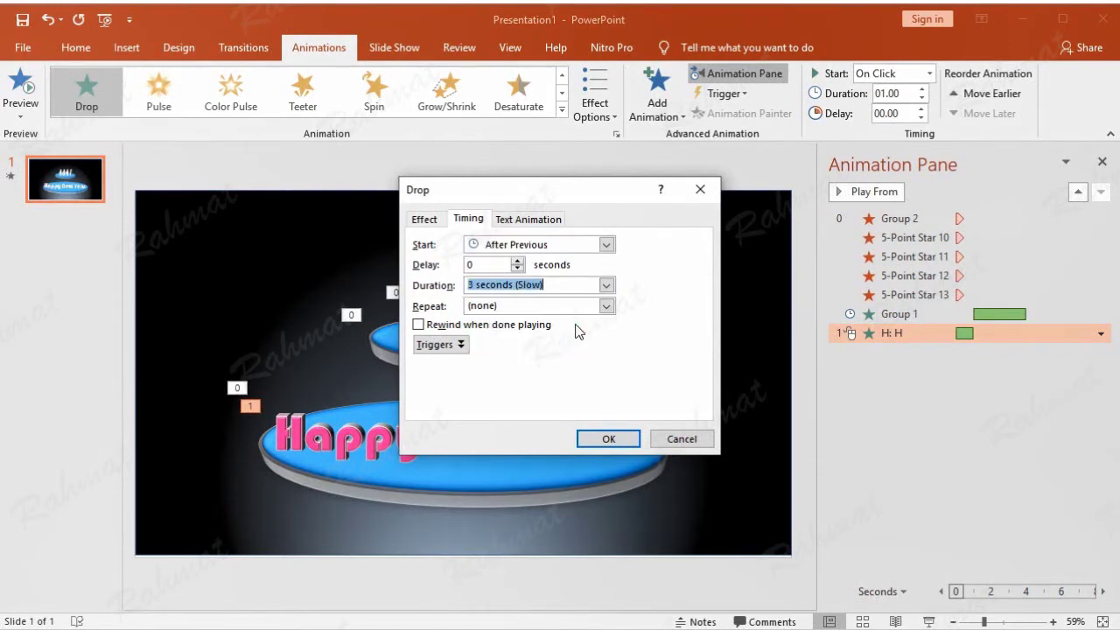
{"action": "left_click", "coordinate": [426, 220]}
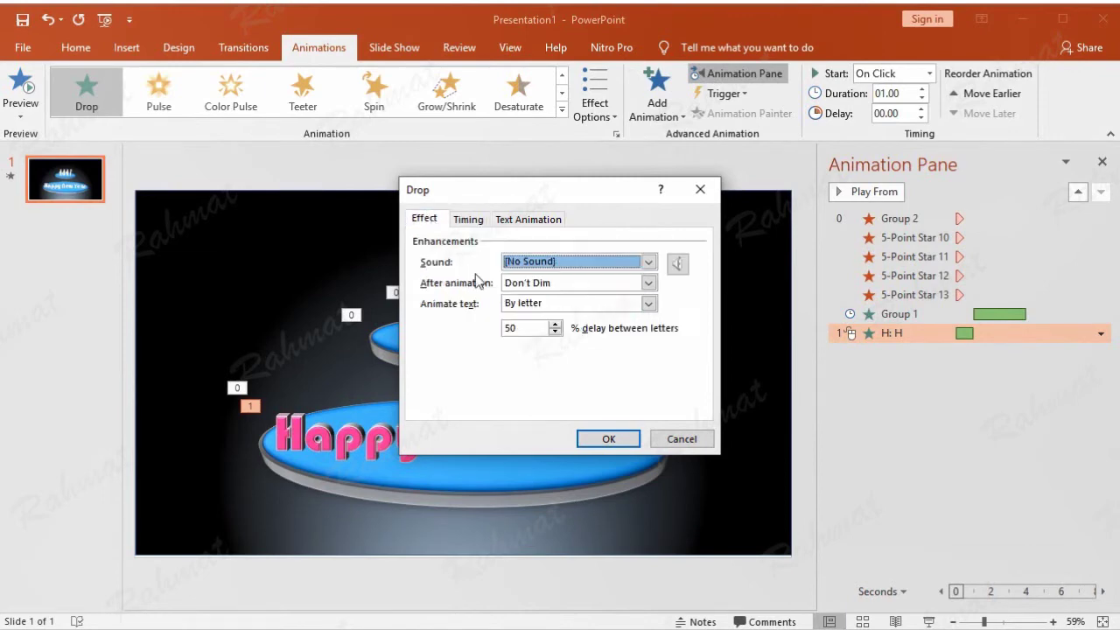
{"action": "left_click", "coordinate": [603, 440]}
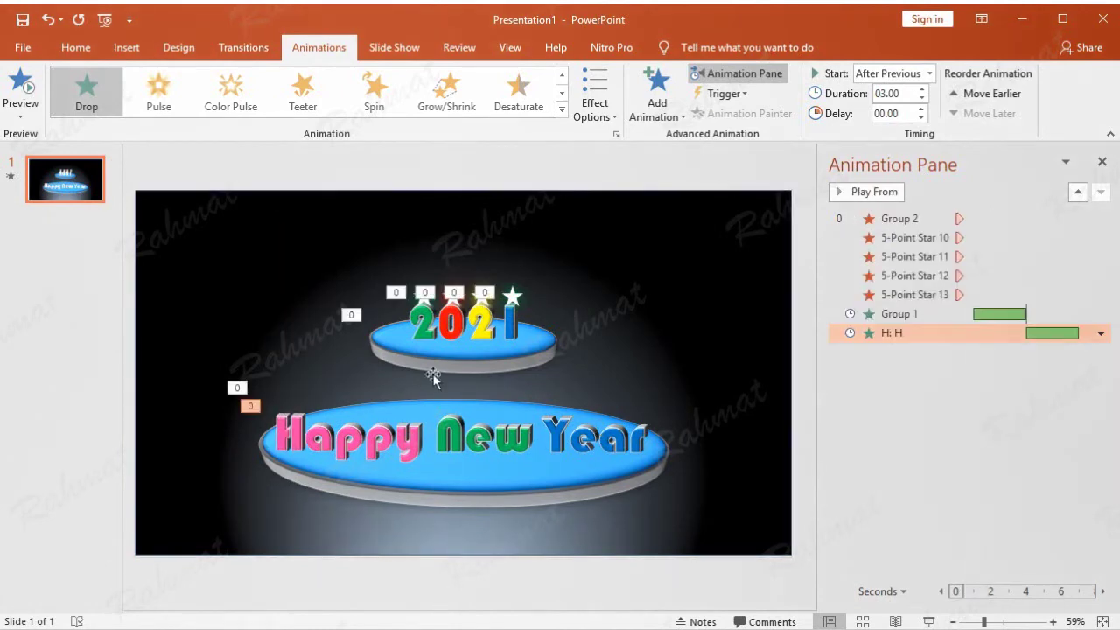
{"action": "left_click", "coordinate": [406, 421]}
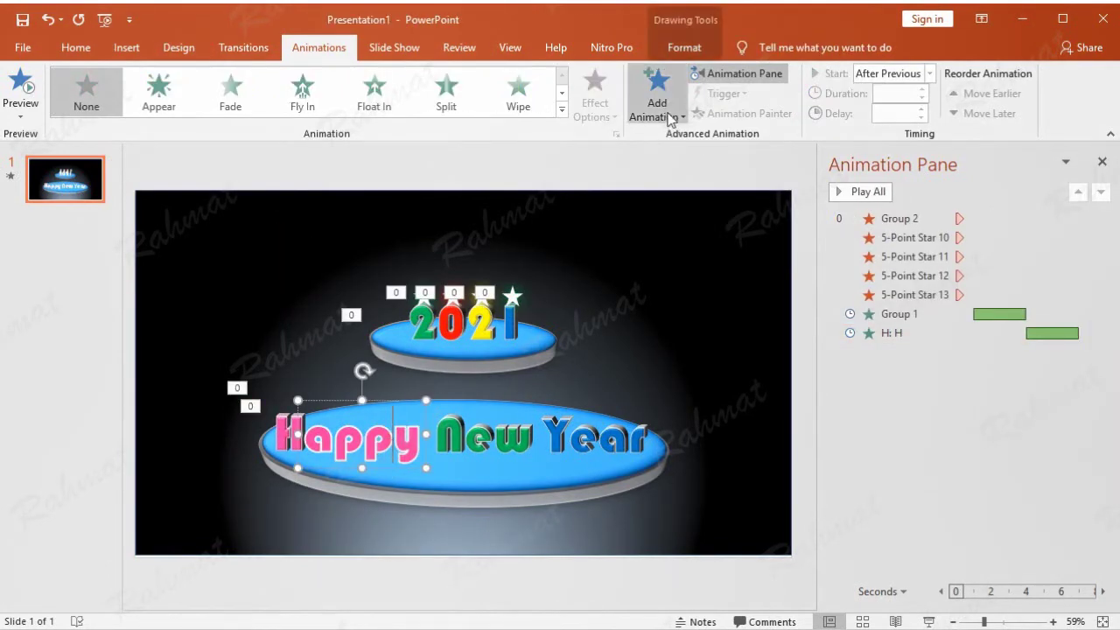
Apply the Whip entrance effect to the appy letters
{"action": "left_click", "coordinate": [670, 117]}
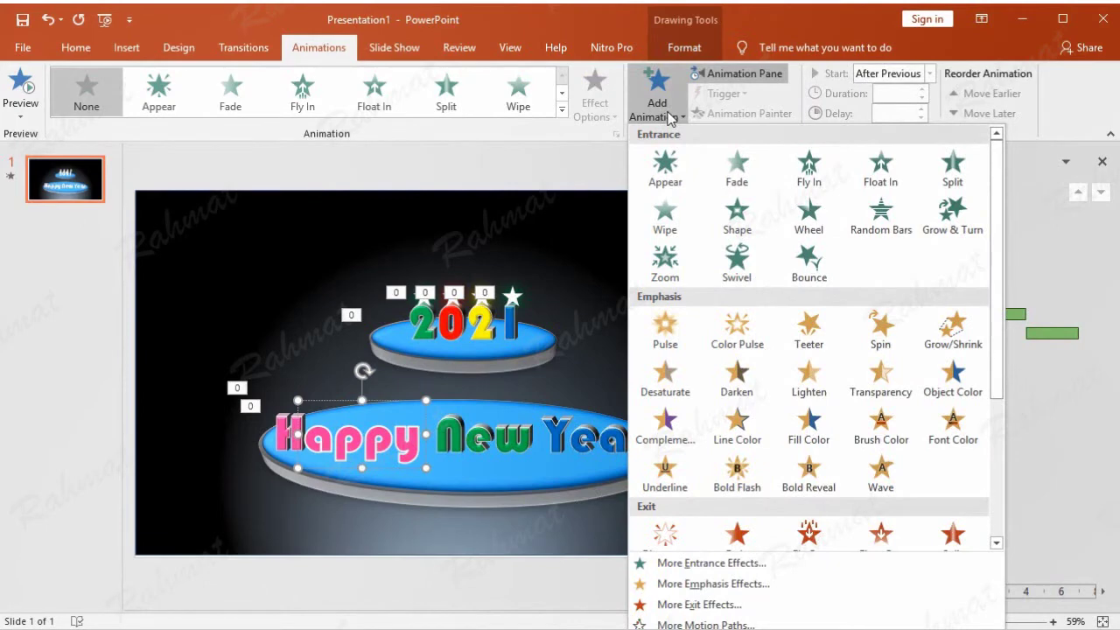
{"action": "left_click", "coordinate": [787, 562]}
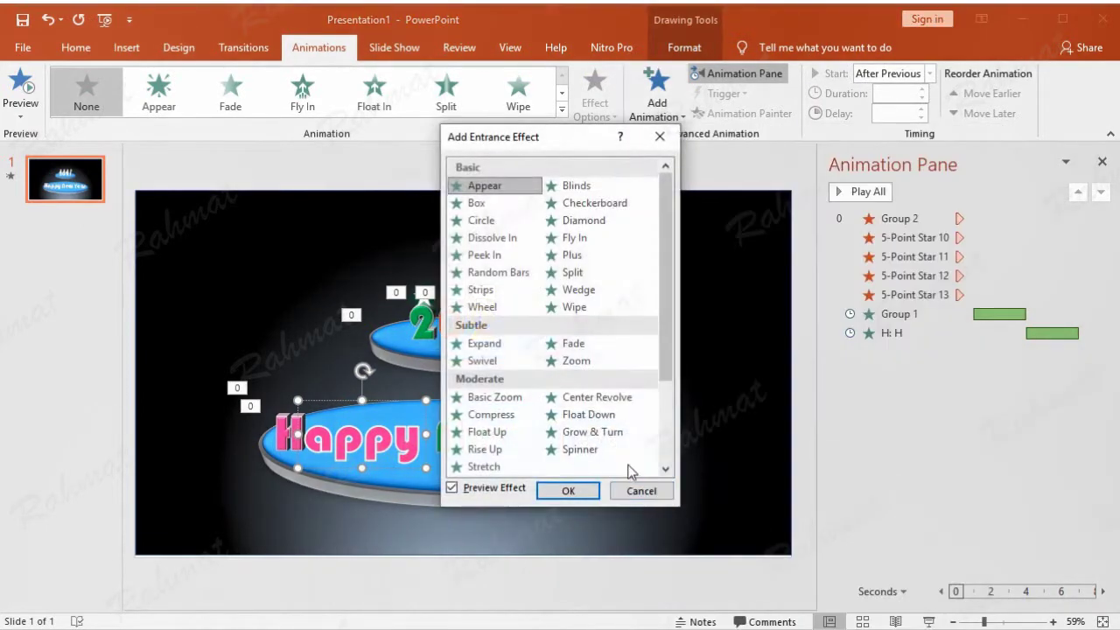
{"action": "scroll", "coordinate": [618, 459], "scroll_direction": "down", "scroll_amount": 3}
{"action": "left_click", "coordinate": [480, 467]}
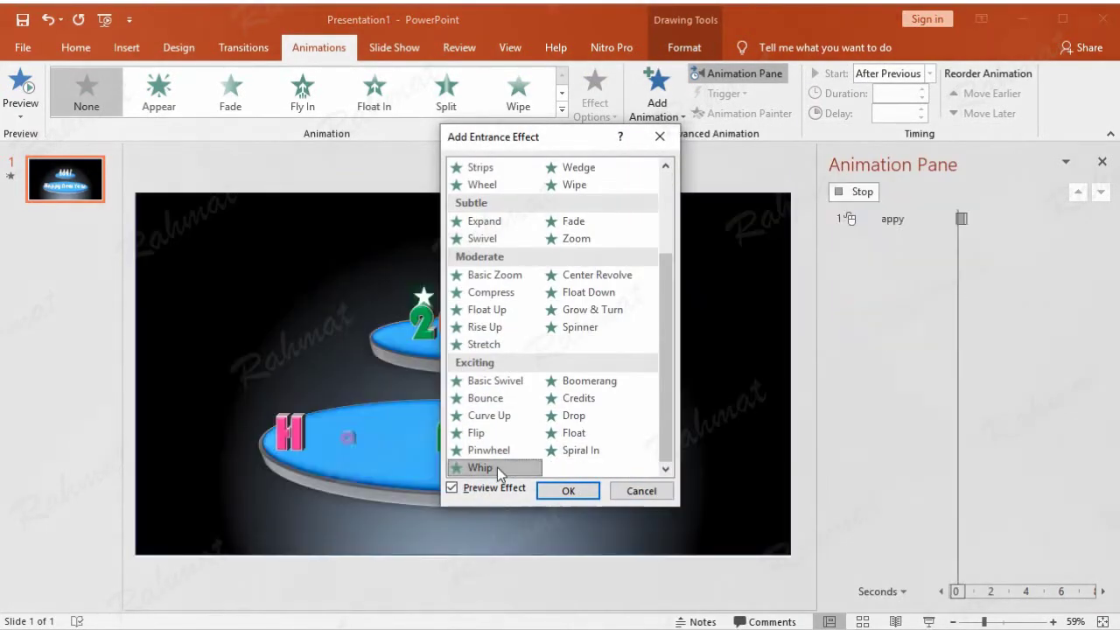
{"action": "left_click", "coordinate": [567, 491]}
Set the Whip to start After Previous with a 1-second duration
{"action": "left_click", "coordinate": [1102, 351]}
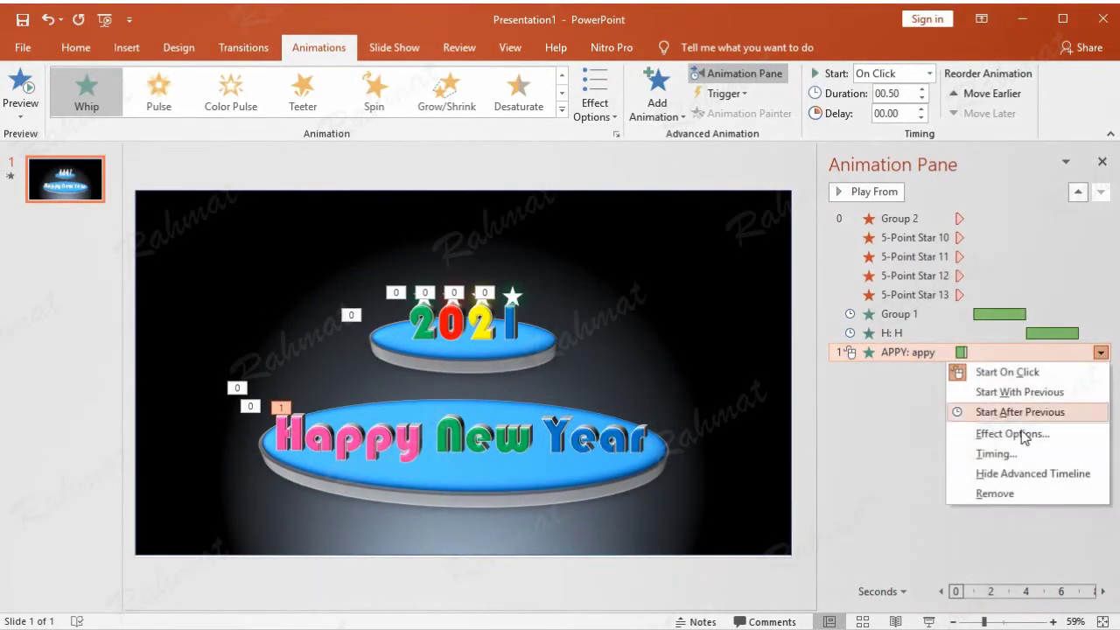
{"action": "left_click", "coordinate": [1008, 453]}
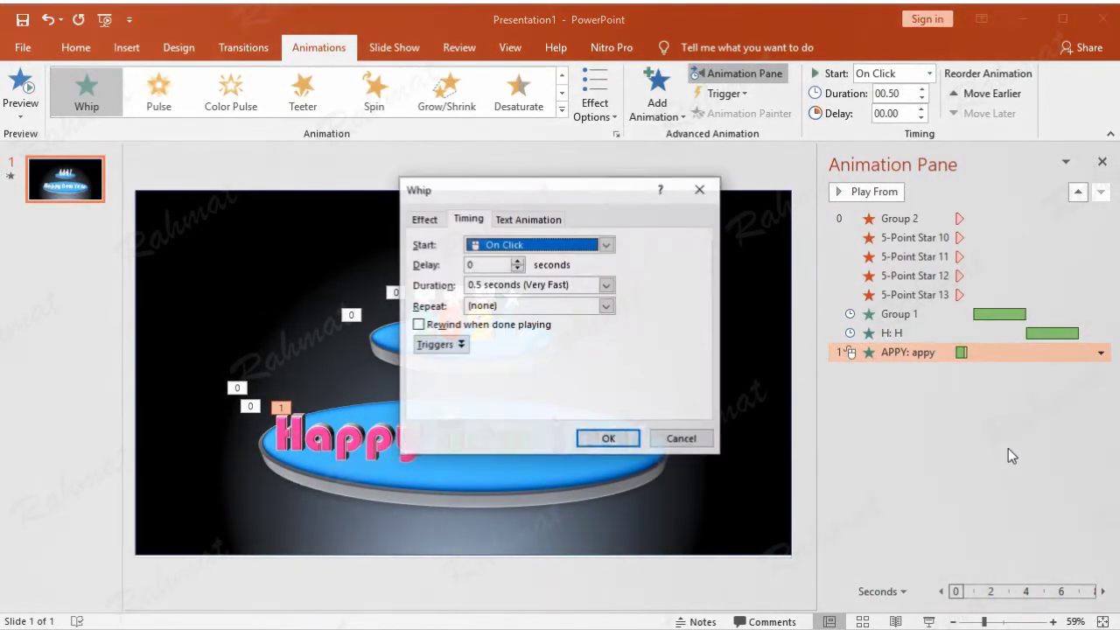
{"action": "left_click", "coordinate": [543, 245]}
{"action": "left_click", "coordinate": [532, 292]}
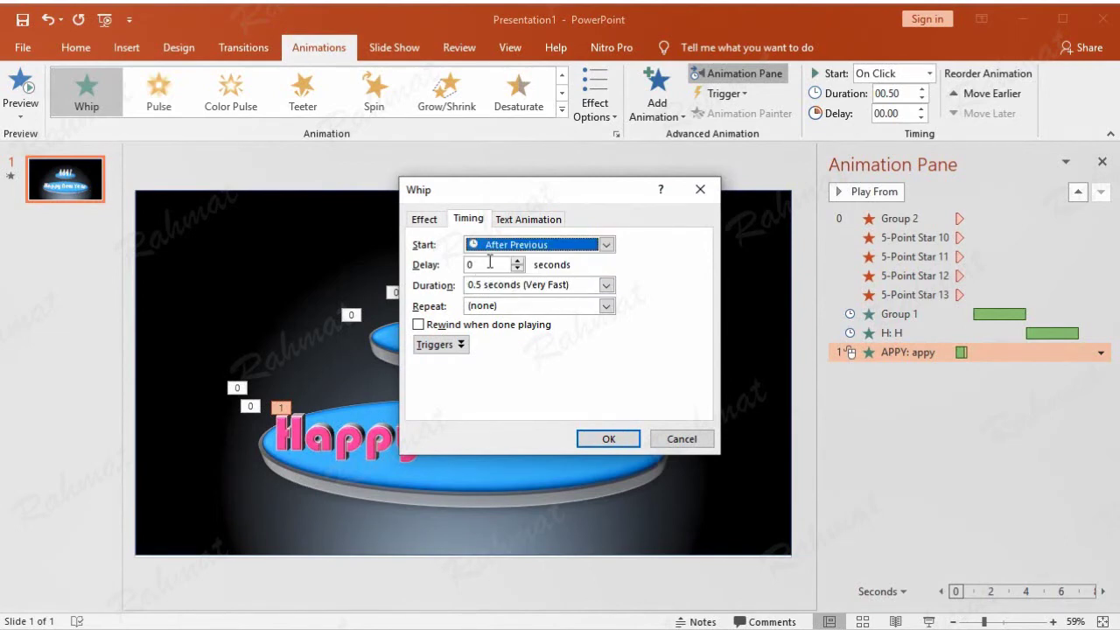
{"action": "left_click", "coordinate": [605, 286]}
{"action": "left_click", "coordinate": [605, 285]}
{"action": "left_click", "coordinate": [605, 285]}
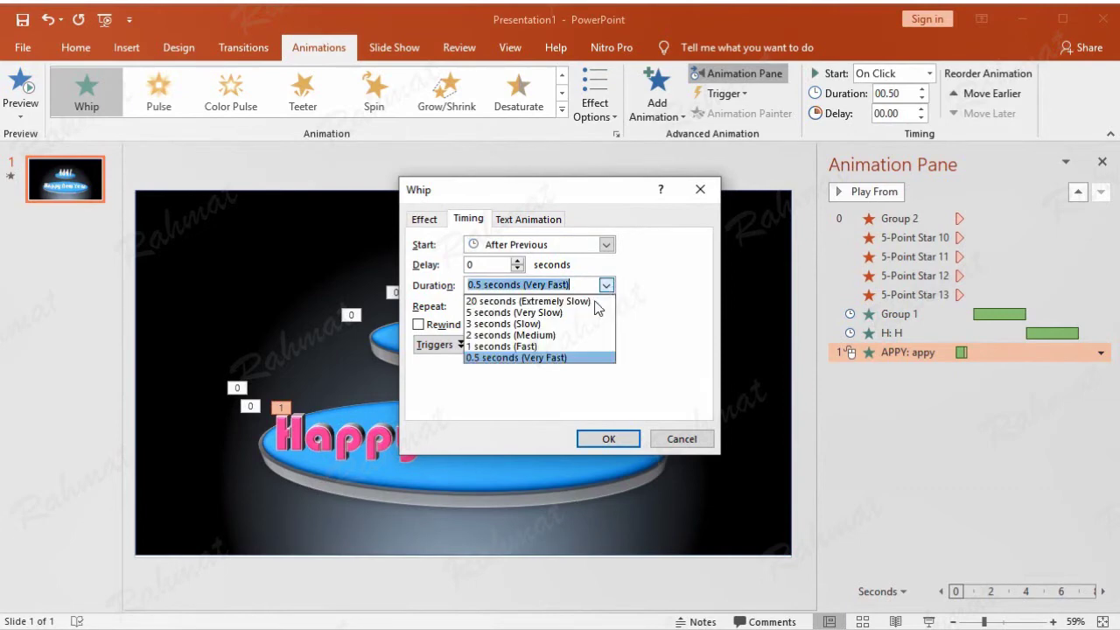
{"action": "left_click", "coordinate": [567, 346]}
{"action": "left_click", "coordinate": [425, 219]}
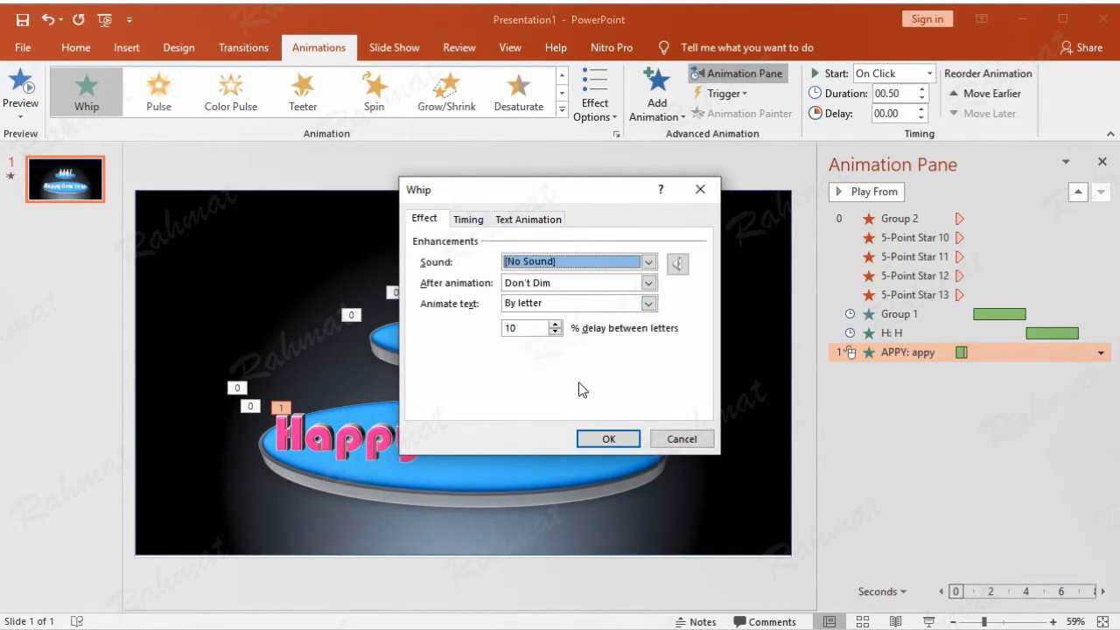
{"action": "left_click", "coordinate": [609, 441]}
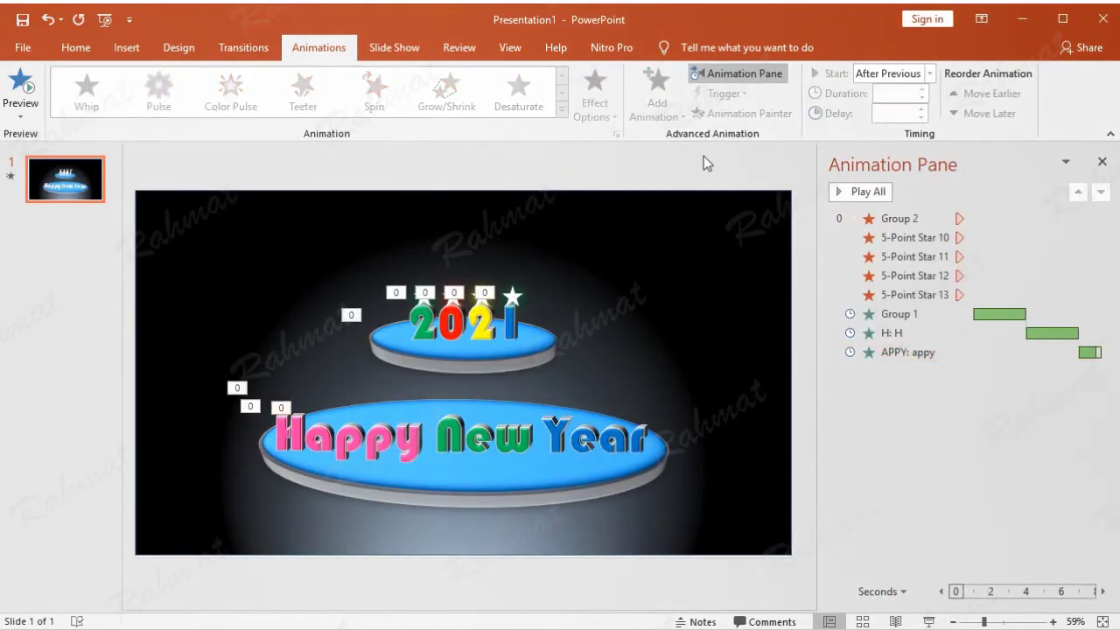
Select the word New and add a Zoom entrance effect
{"action": "left_click", "coordinate": [492, 434]}
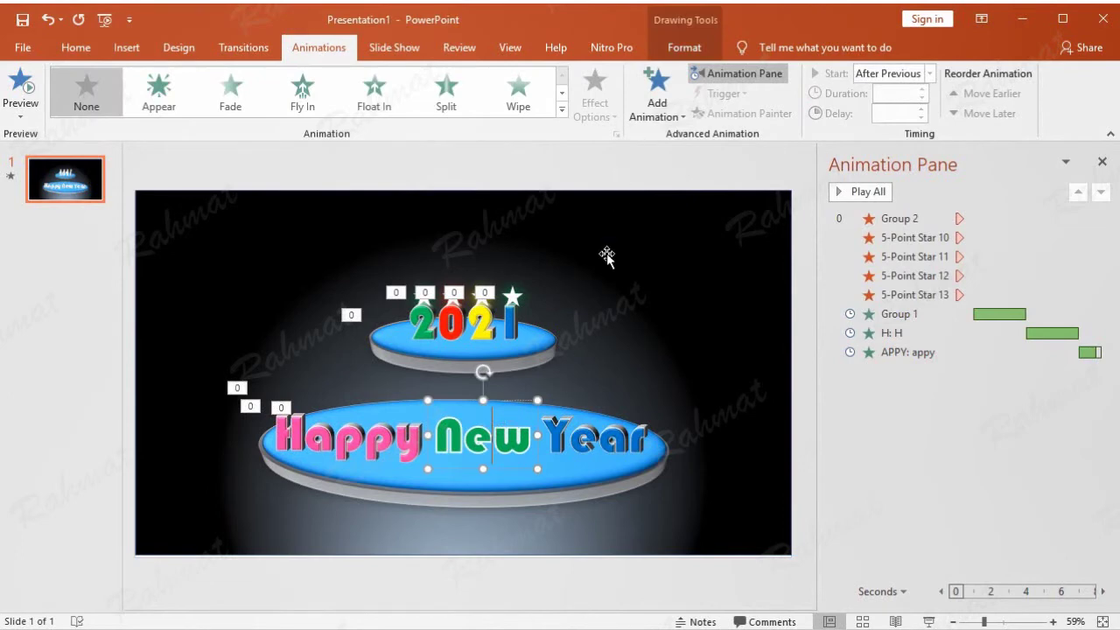
{"action": "double_click", "coordinate": [528, 403]}
{"action": "left_click", "coordinate": [643, 123]}
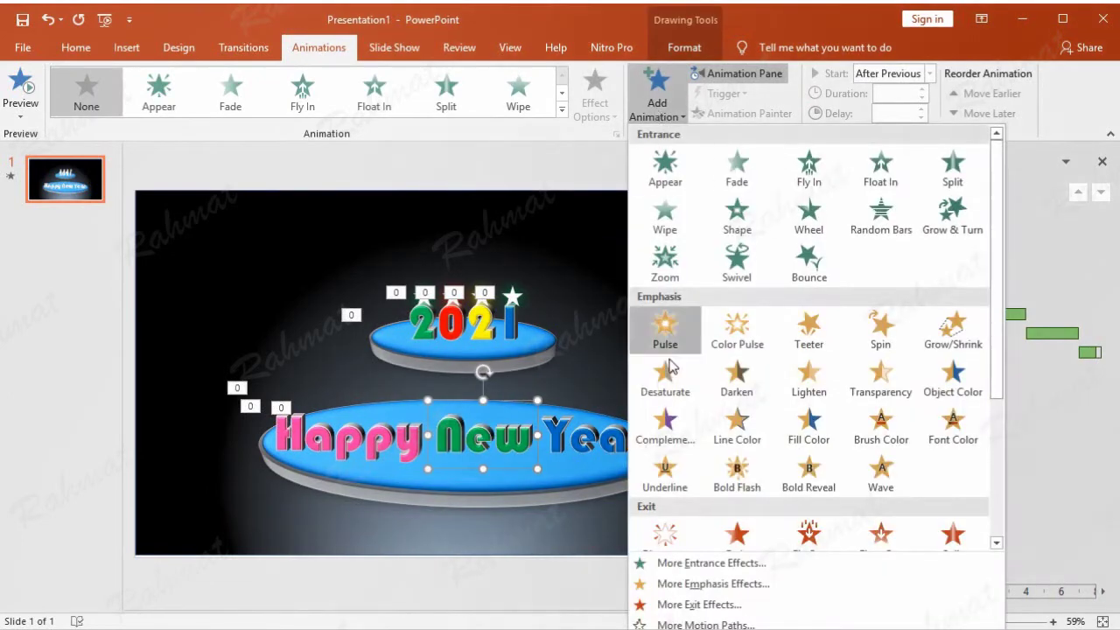
{"action": "left_click", "coordinate": [696, 561]}
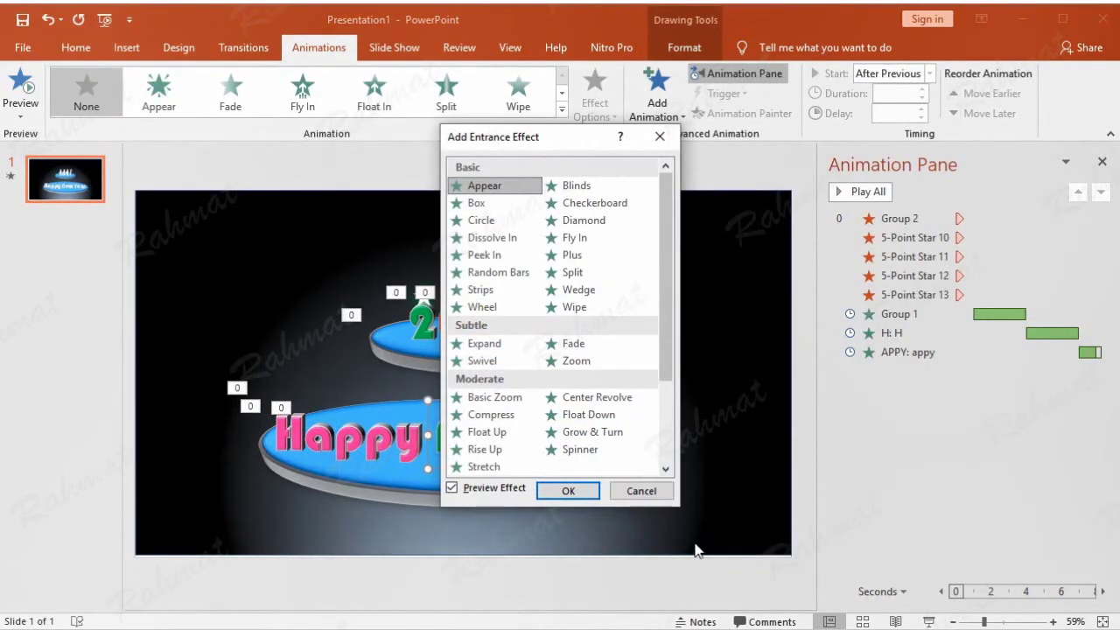
{"action": "left_click", "coordinate": [577, 361]}
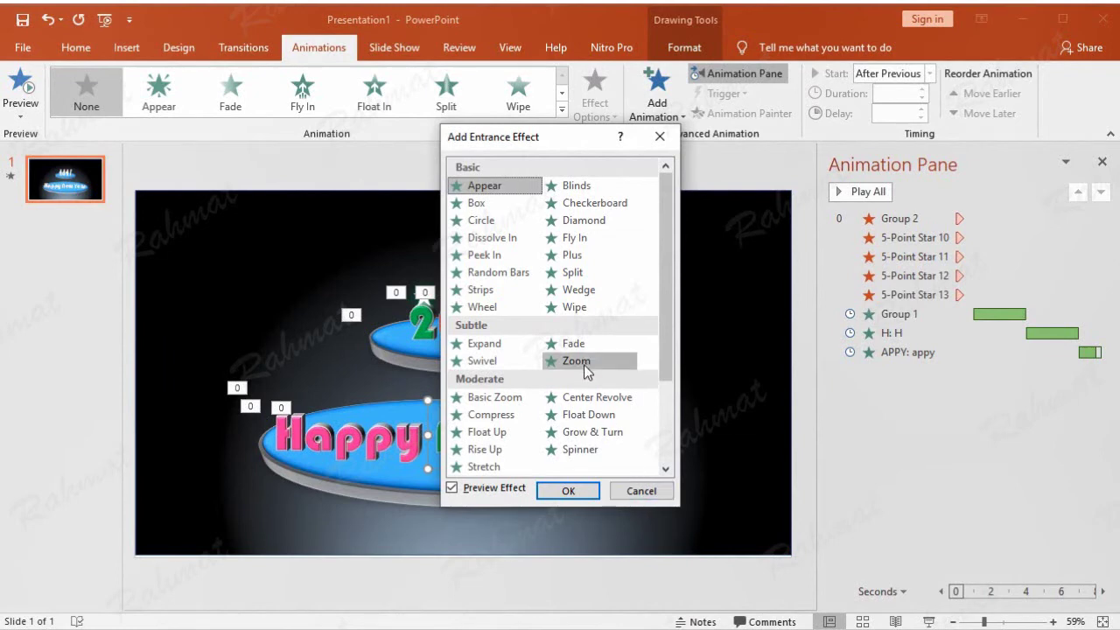
{"action": "left_click", "coordinate": [568, 490]}
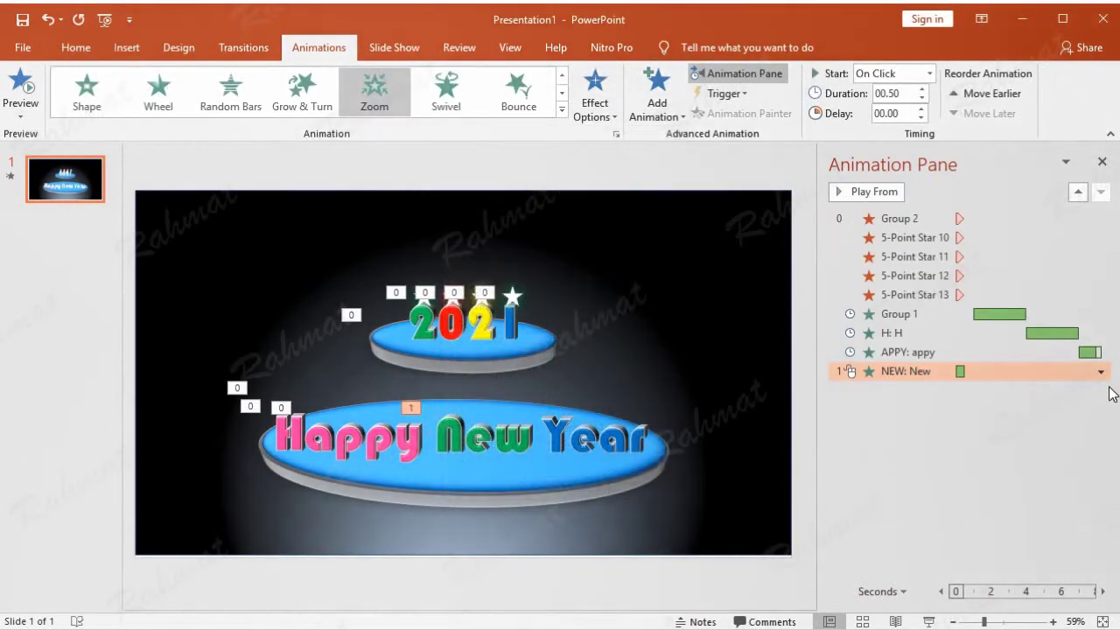
Set the New zoom to start After Previous with a 0.5-second delay
{"action": "left_click", "coordinate": [1100, 371]}
{"action": "left_click", "coordinate": [1024, 467]}
{"action": "left_click", "coordinate": [533, 245]}
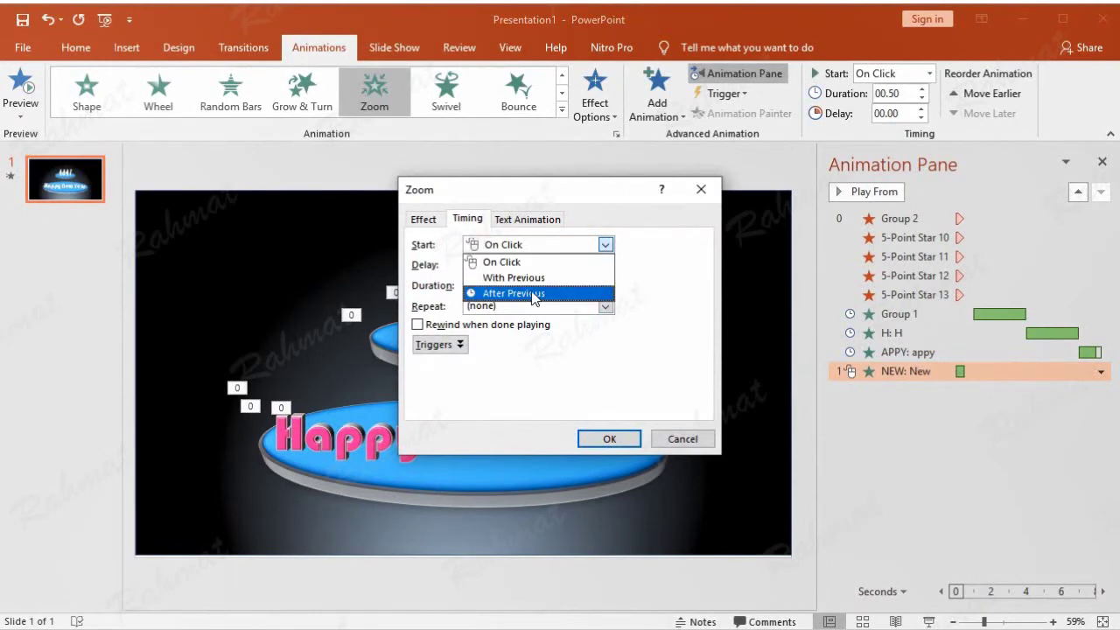
{"action": "left_click", "coordinate": [534, 294]}
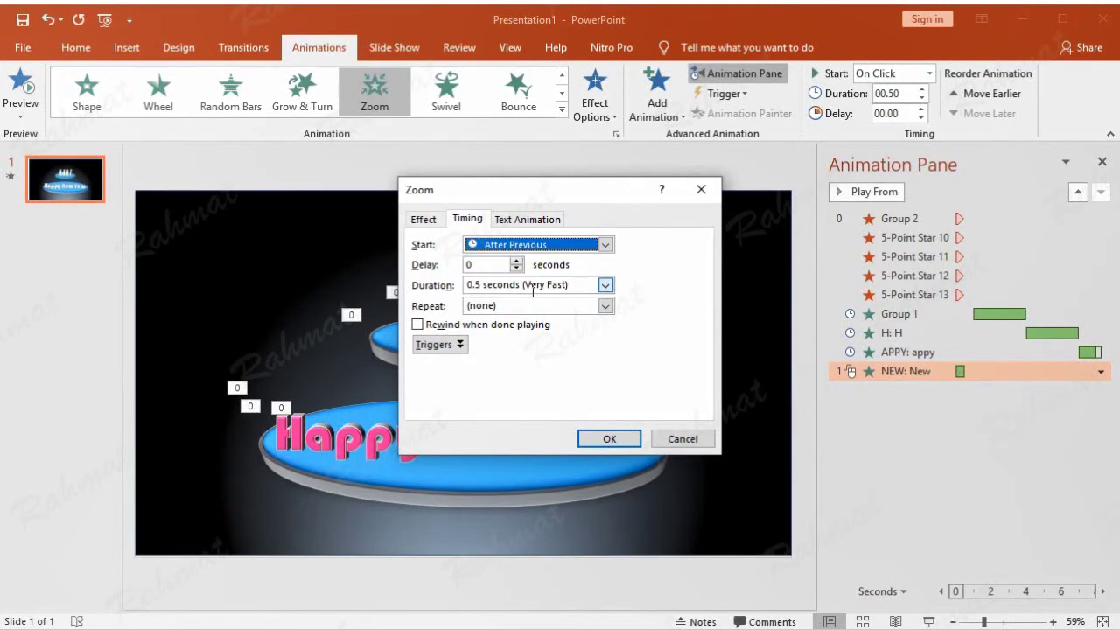
{"action": "left_click", "coordinate": [516, 260]}
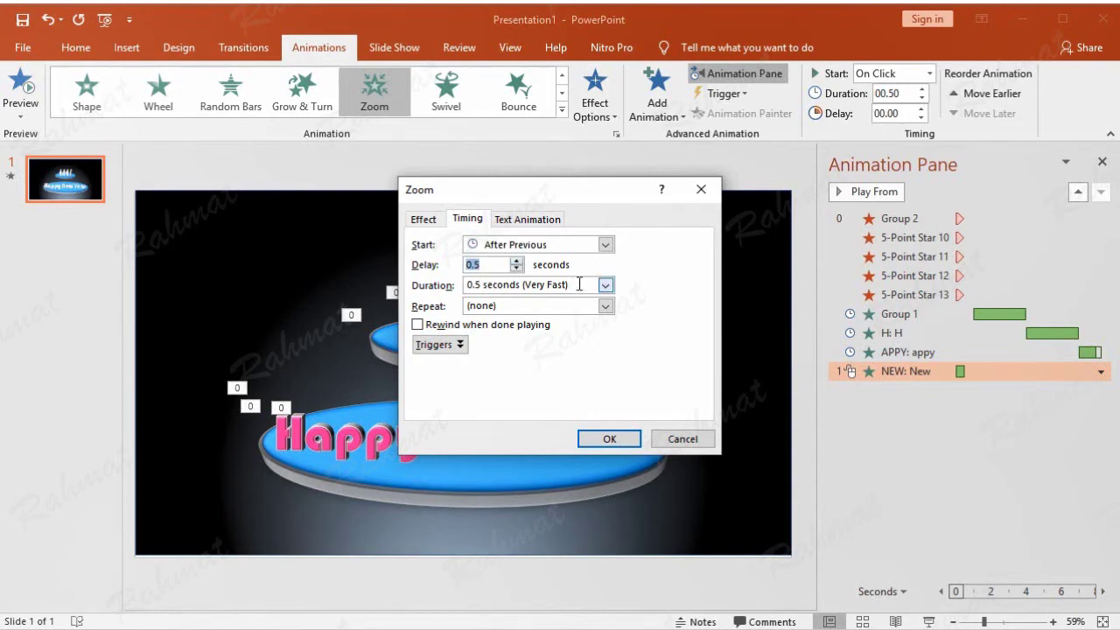
{"action": "left_click", "coordinate": [427, 220]}
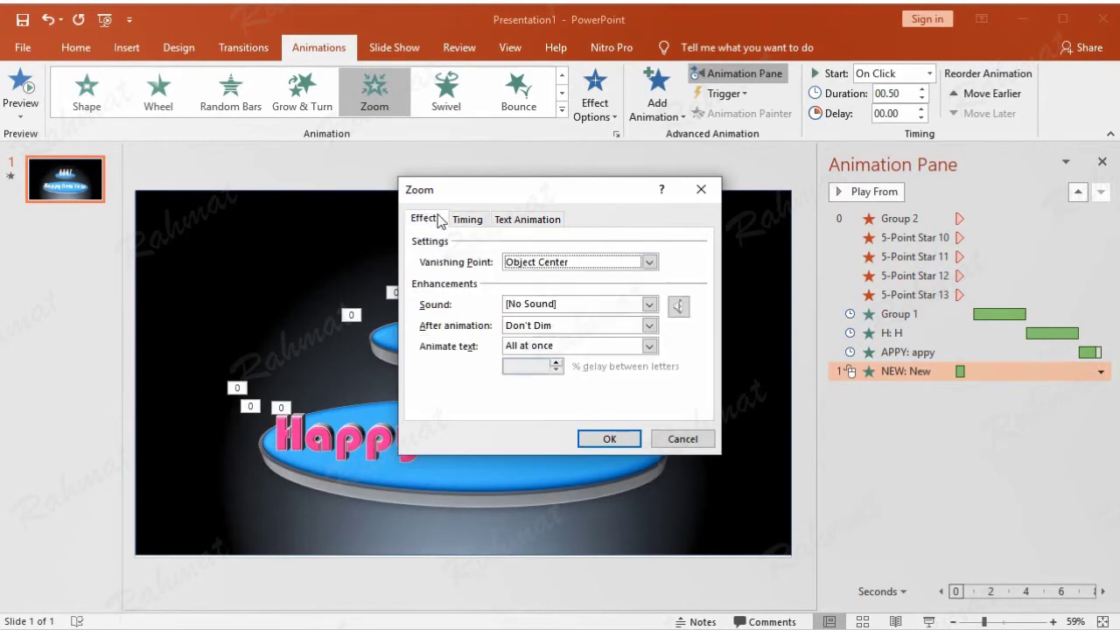
{"action": "left_click", "coordinate": [610, 438]}
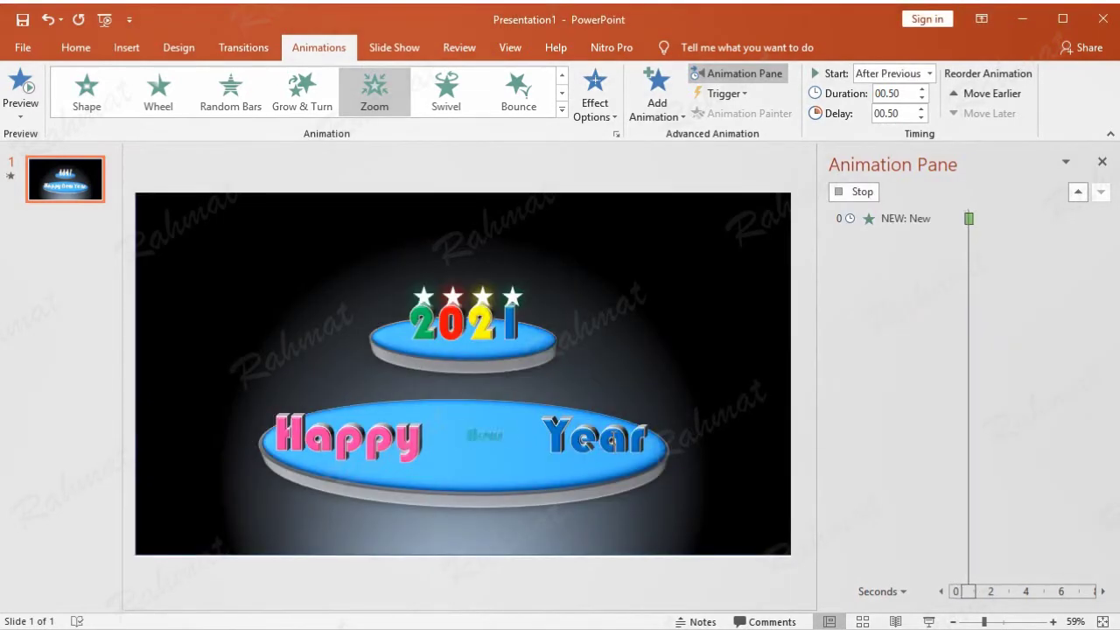
{"action": "left_click", "coordinate": [616, 411]}
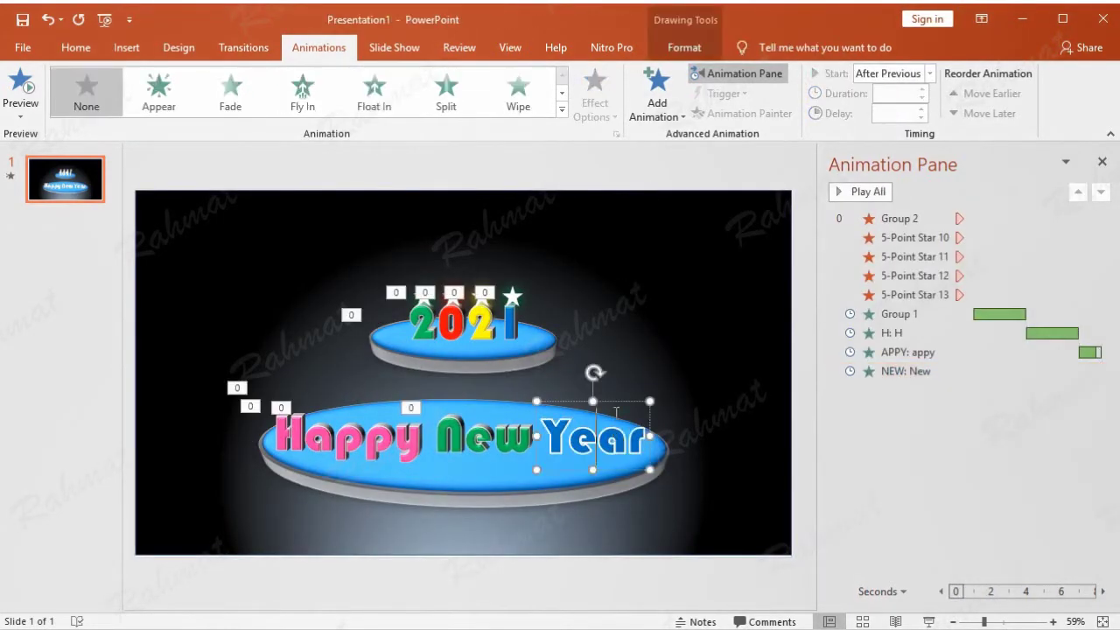
{"action": "left_click", "coordinate": [657, 91]}
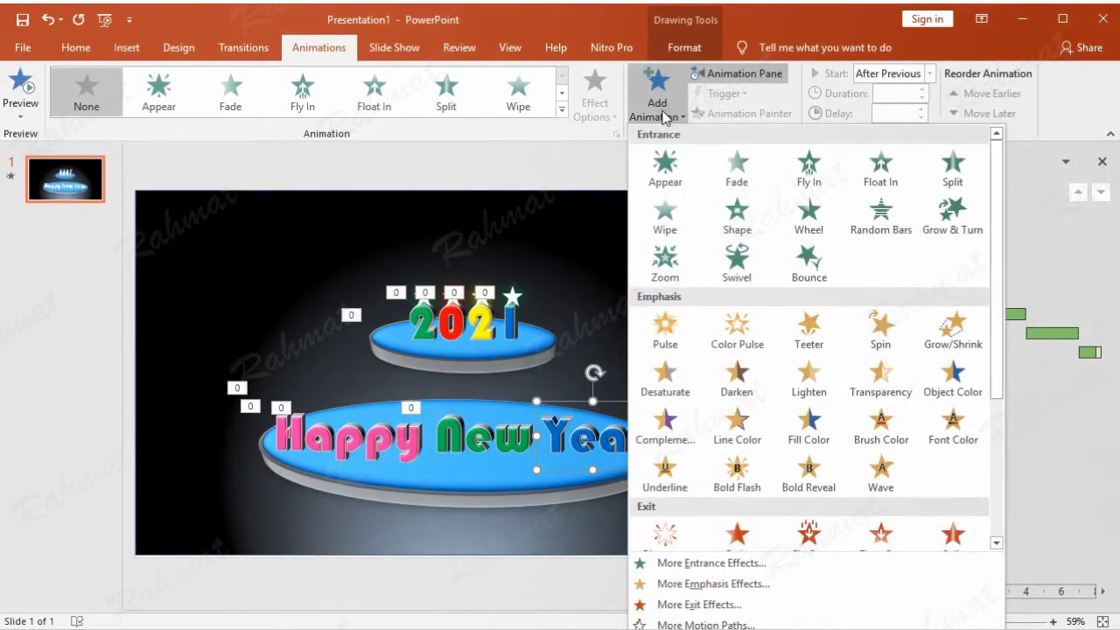
{"action": "left_click", "coordinate": [710, 565]}
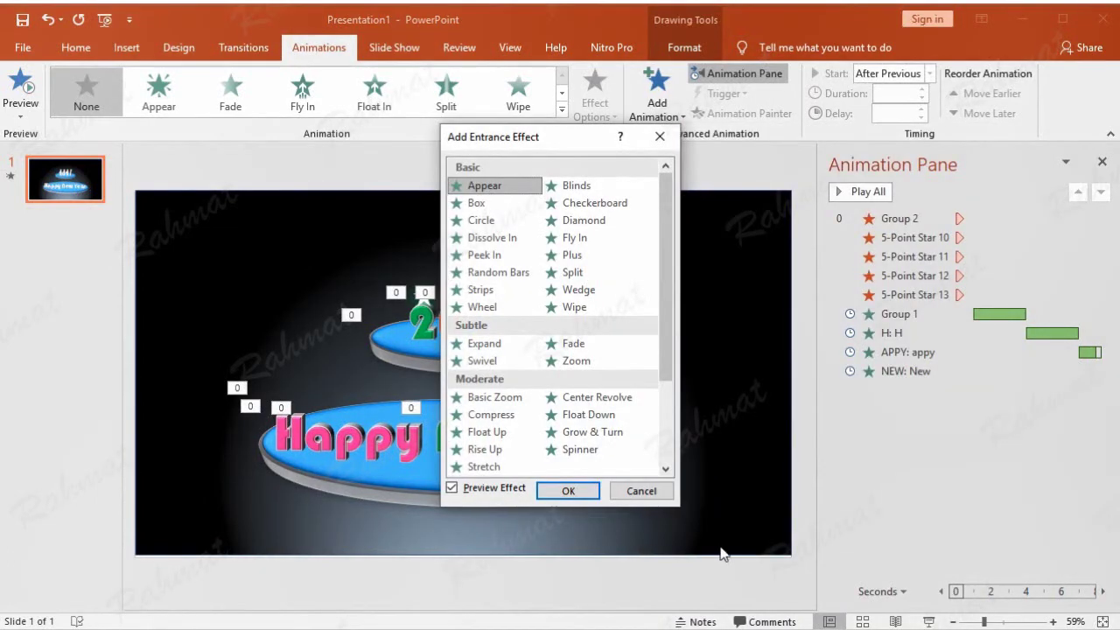
{"action": "left_click", "coordinate": [640, 490]}
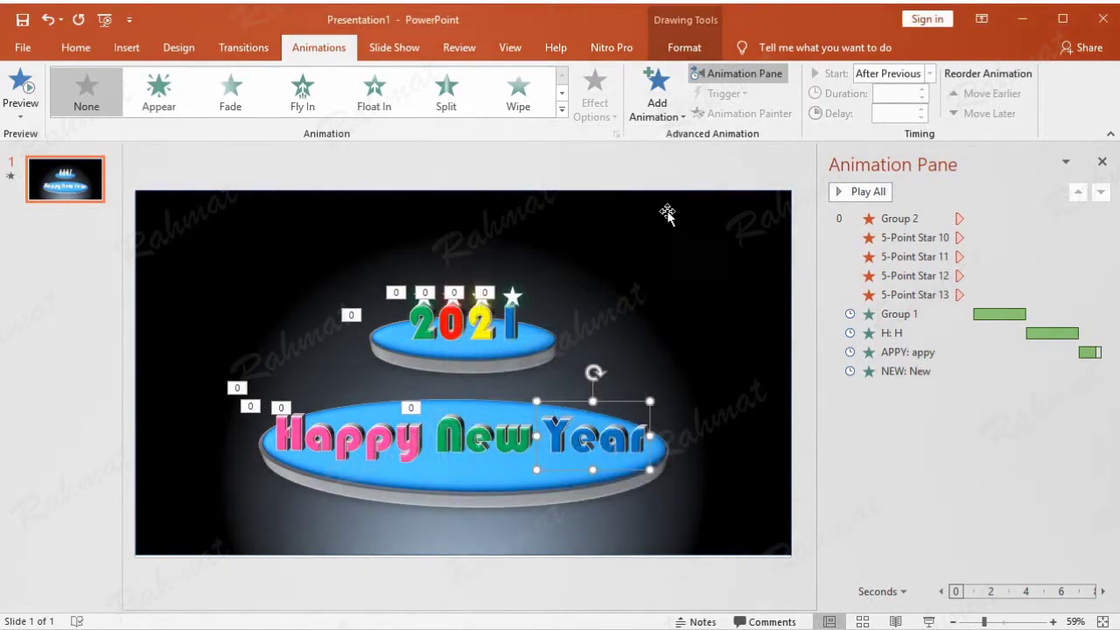
{"action": "left_click", "coordinate": [678, 175]}
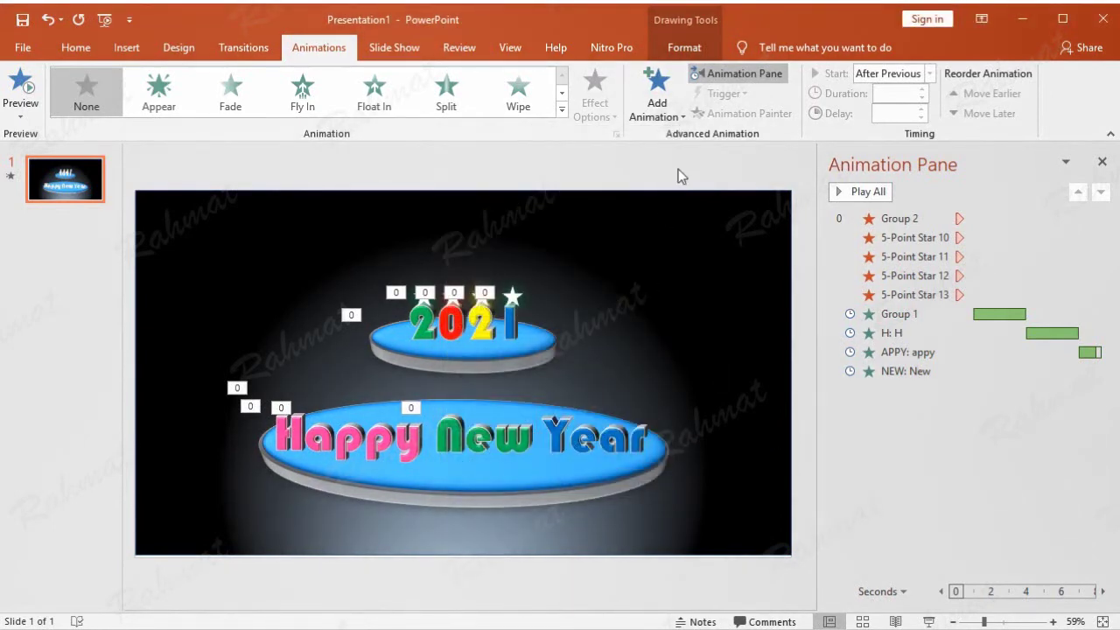
{"action": "left_click", "coordinate": [518, 357]}
Give the 2021 group an Appear entrance effect
{"action": "left_click_drag", "start_coordinate": [518, 356], "coordinate": [545, 374]}
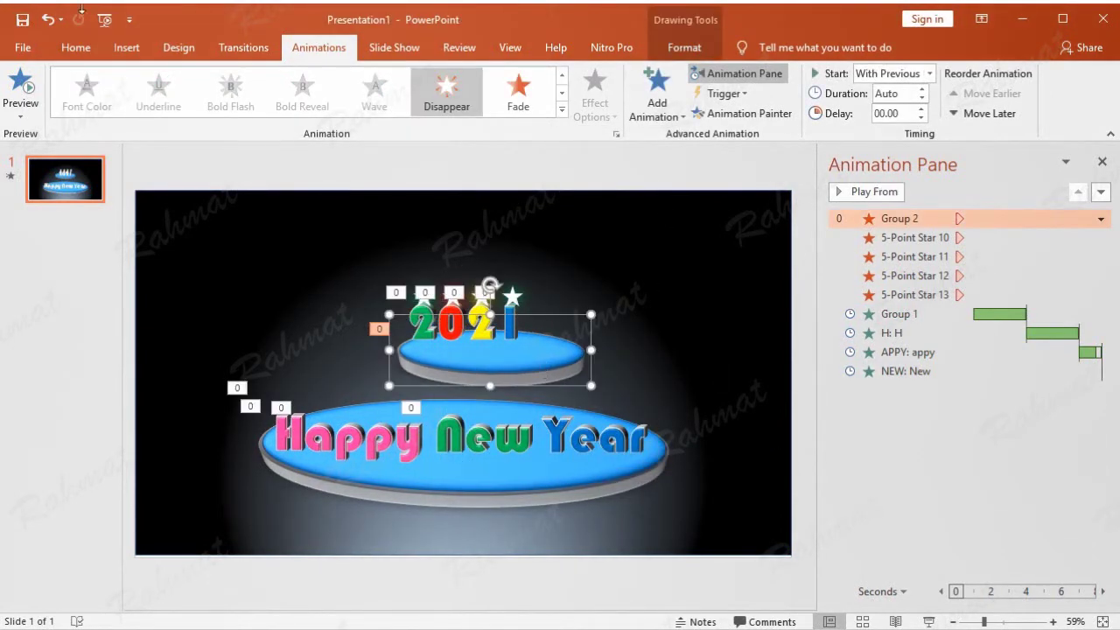
{"action": "left_click", "coordinate": [47, 20]}
{"action": "left_click", "coordinate": [656, 96]}
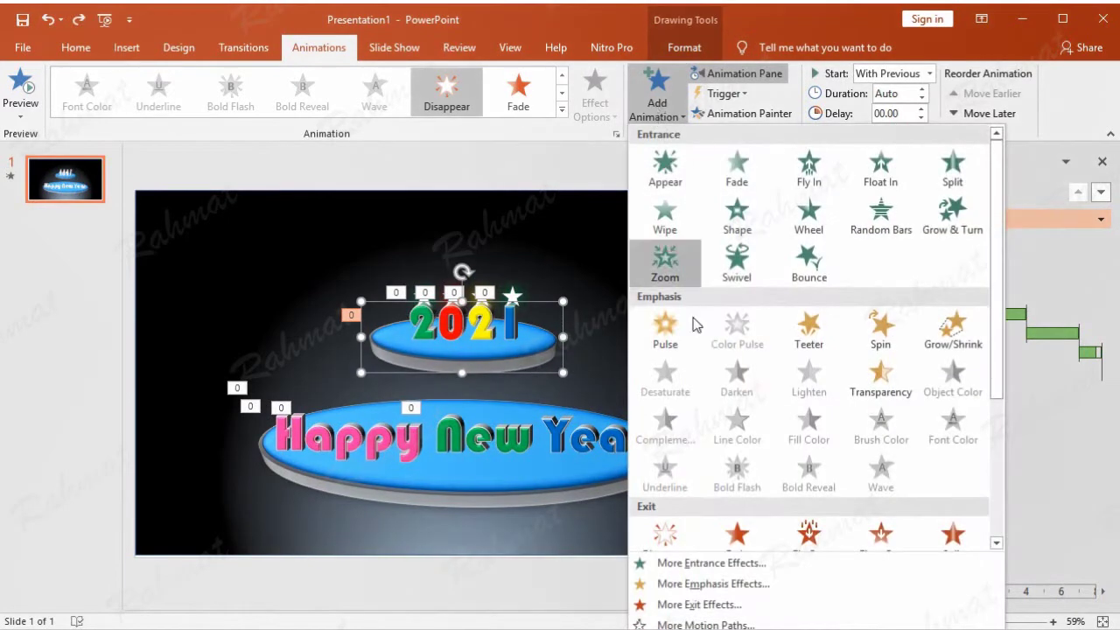
{"action": "left_click", "coordinate": [730, 566]}
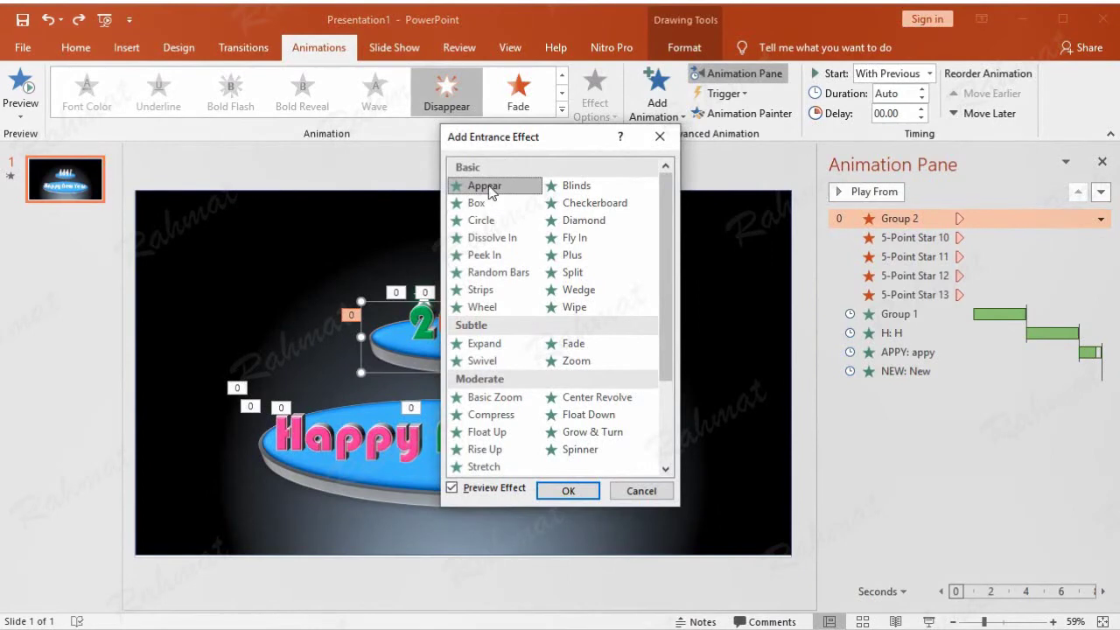
{"action": "left_click", "coordinate": [567, 490]}
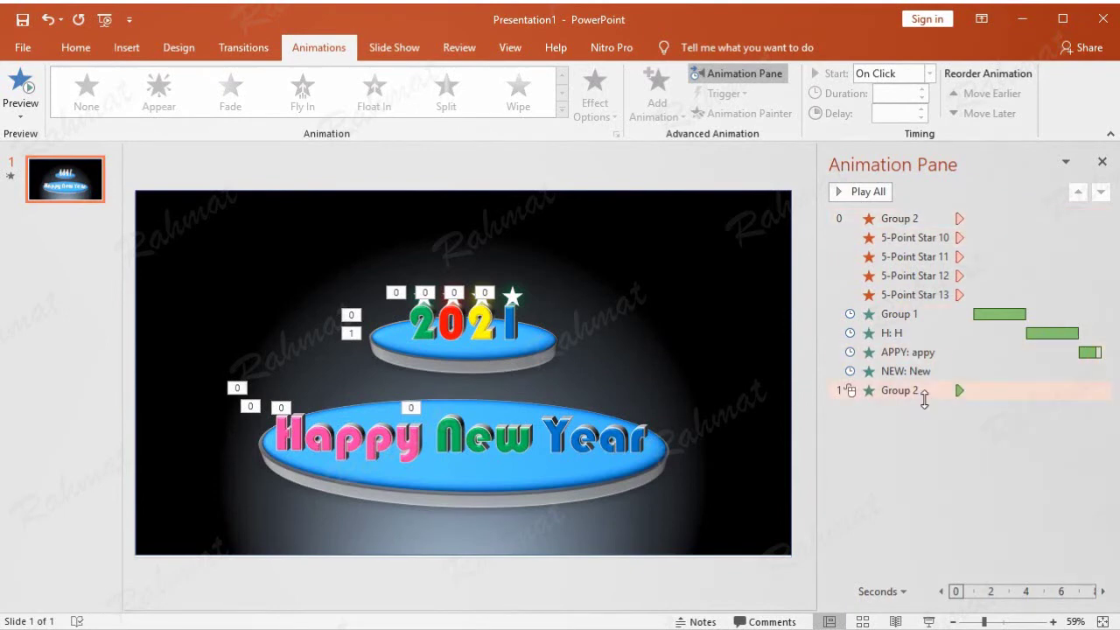
Set the Group 2 Appear effect to start After Previous
{"action": "left_click", "coordinate": [881, 390]}
{"action": "left_click", "coordinate": [1099, 391]}
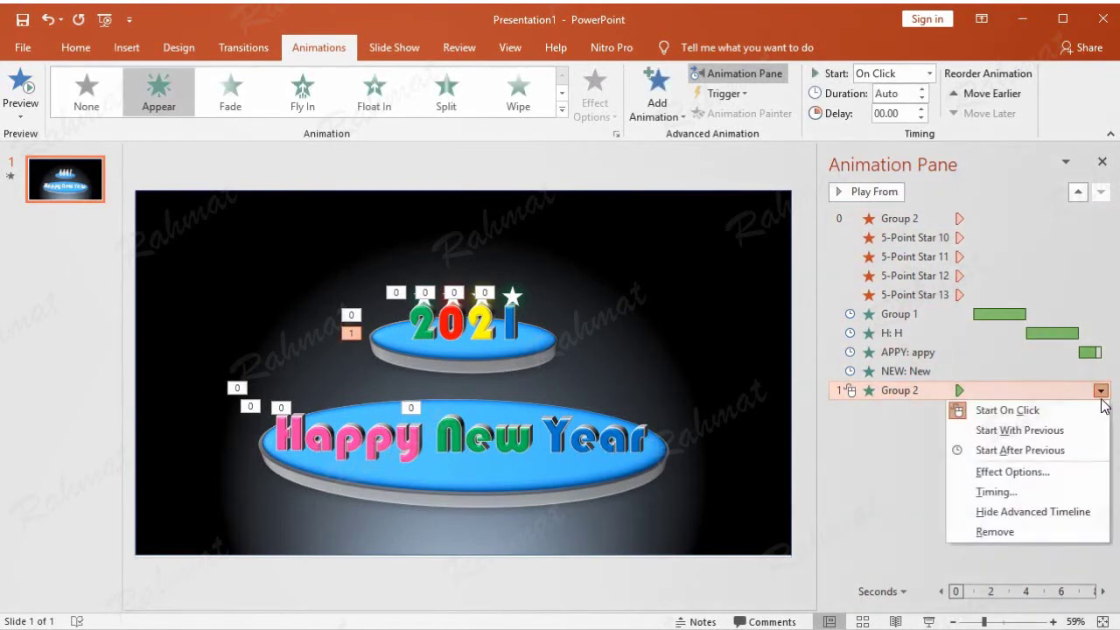
{"action": "left_click", "coordinate": [1067, 494]}
{"action": "left_click", "coordinate": [542, 246]}
{"action": "left_click", "coordinate": [517, 295]}
{"action": "left_click", "coordinate": [603, 438]}
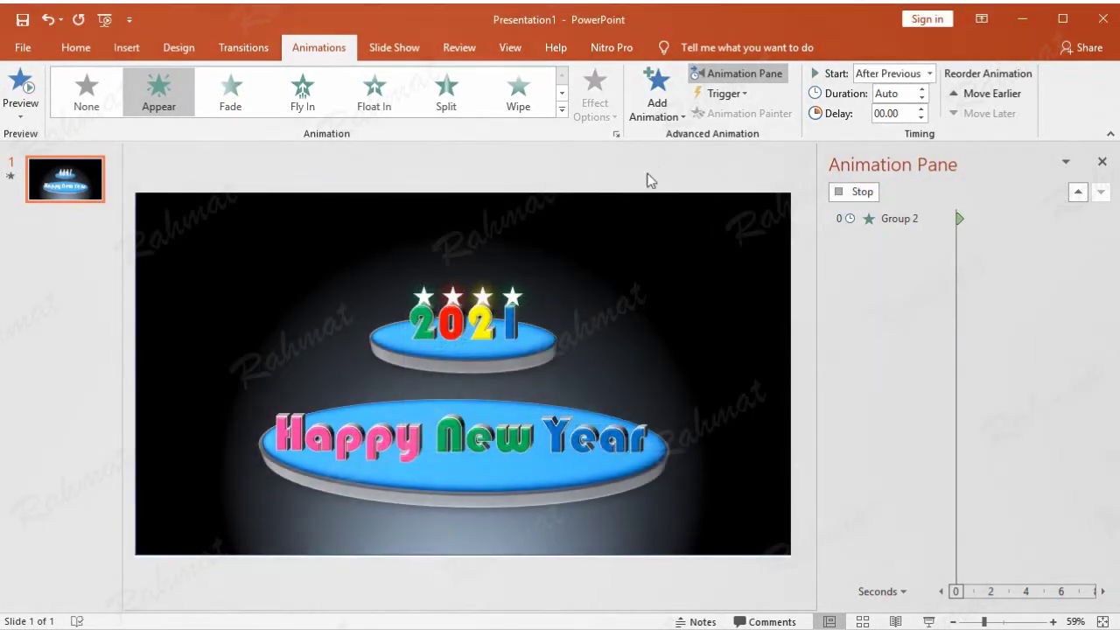
{"action": "left_click", "coordinate": [522, 363]}
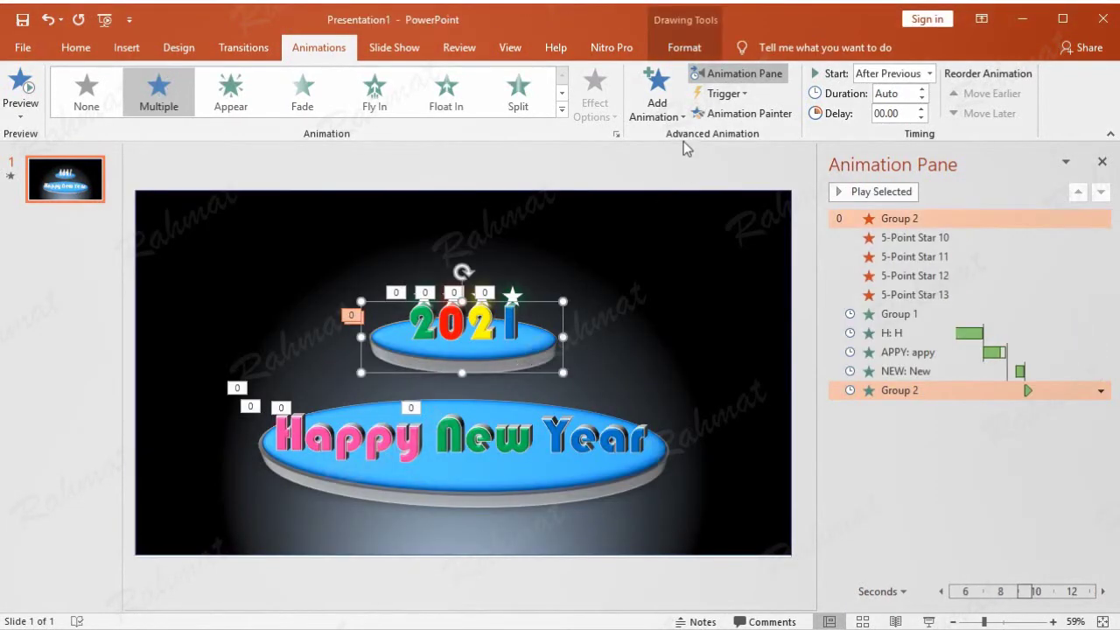
Add a Down motion path to the 2021 group, starting above the slide
{"action": "left_click", "coordinate": [656, 100]}
{"action": "left_click", "coordinate": [705, 625]}
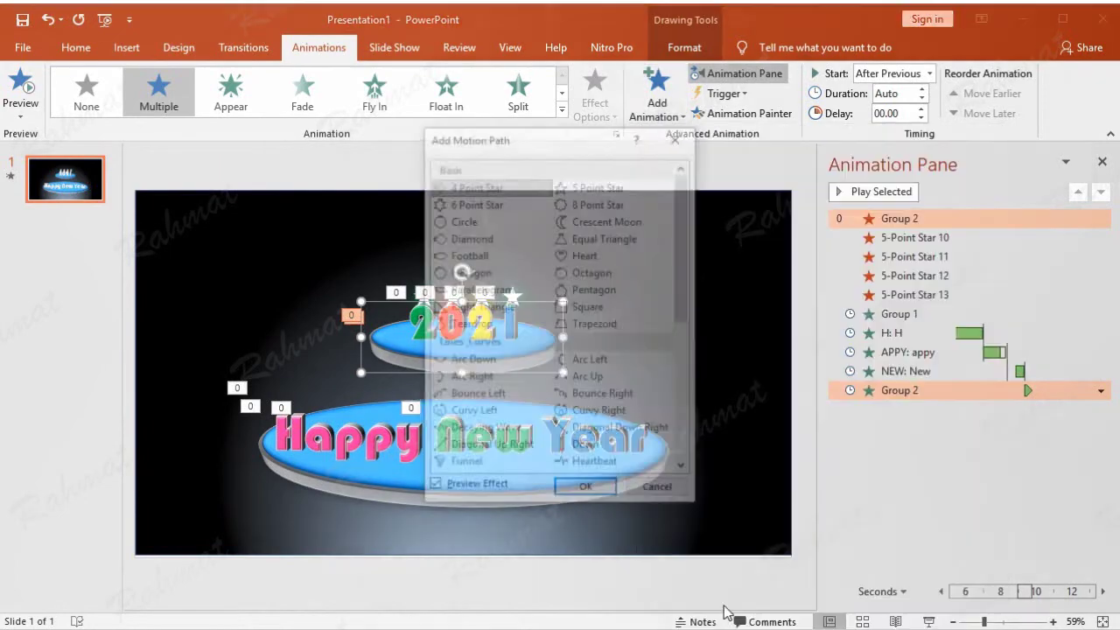
{"action": "left_click", "coordinate": [615, 449]}
{"action": "left_click", "coordinate": [586, 491]}
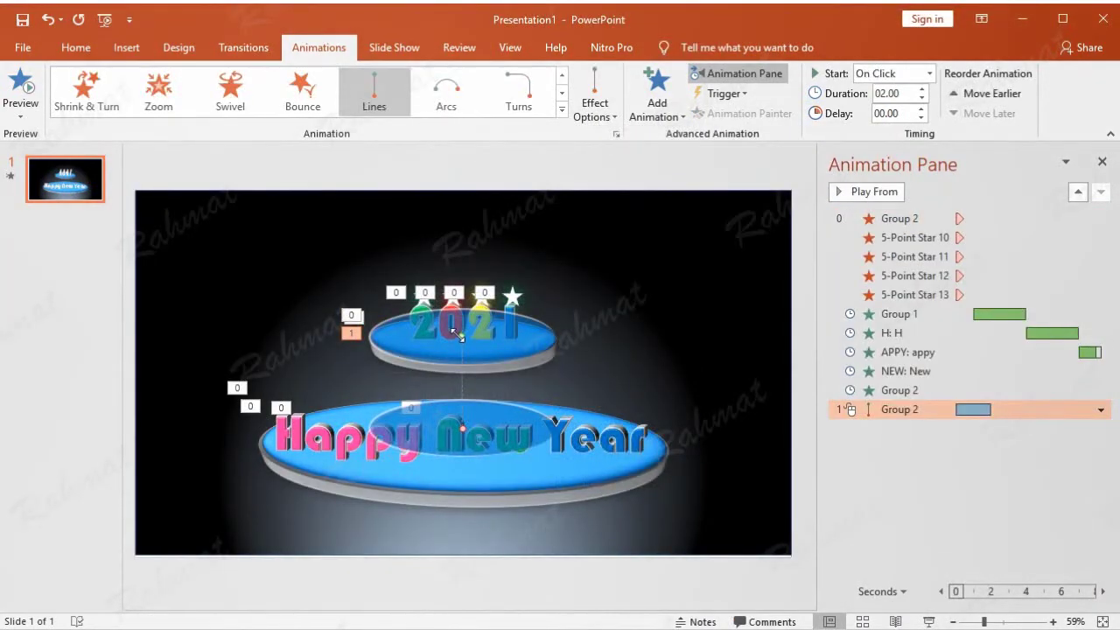
{"action": "left_click_drag", "start_coordinate": [461, 335], "coordinate": [464, 152]}
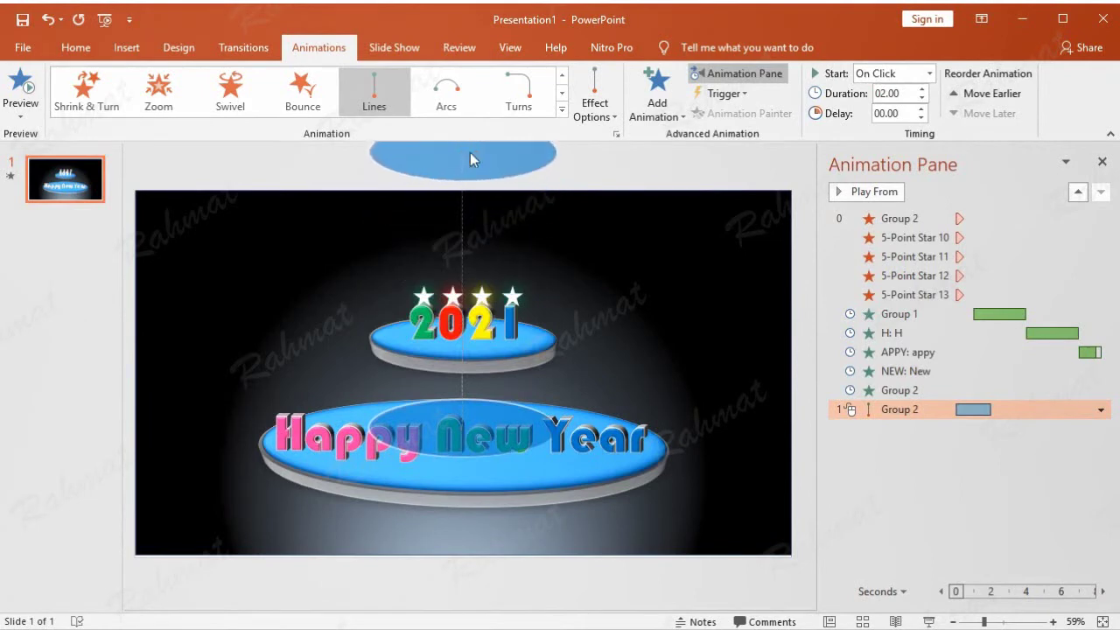
{"action": "left_click_drag", "start_coordinate": [461, 453], "coordinate": [454, 359]}
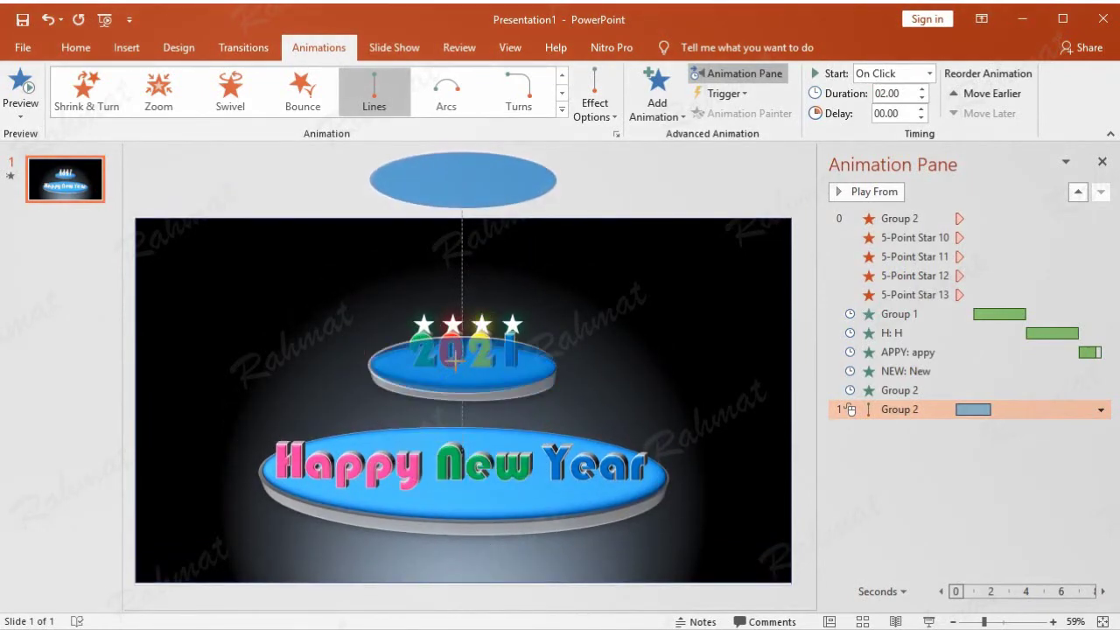
Set the Down path to start After Previous and last 3 seconds
{"action": "left_click", "coordinate": [1099, 410]}
{"action": "left_click", "coordinate": [996, 511]}
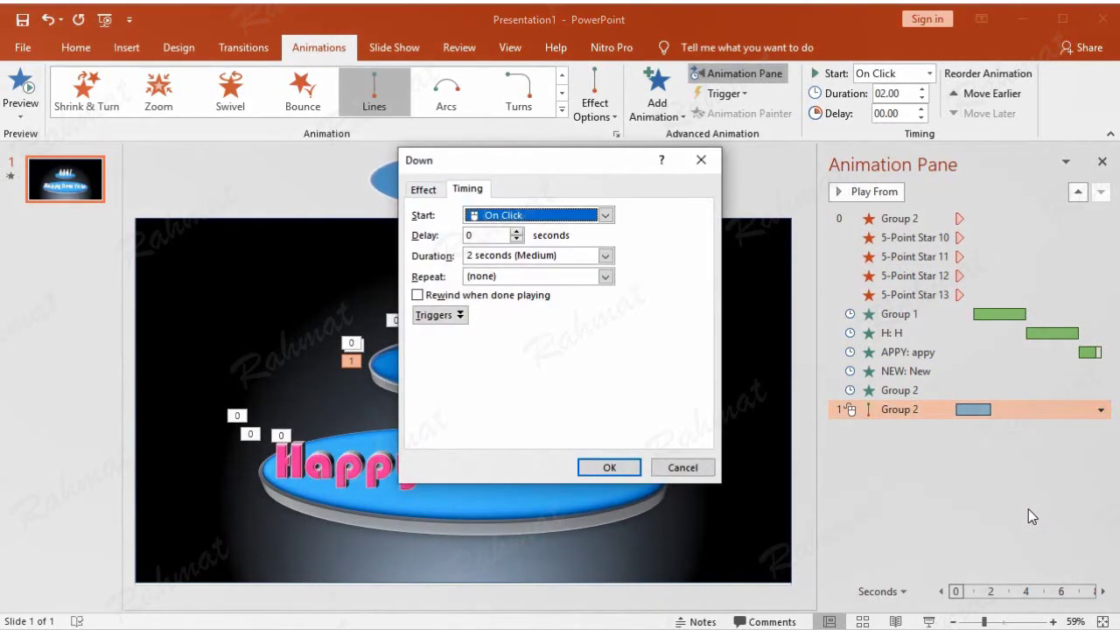
{"action": "left_click", "coordinate": [605, 215]}
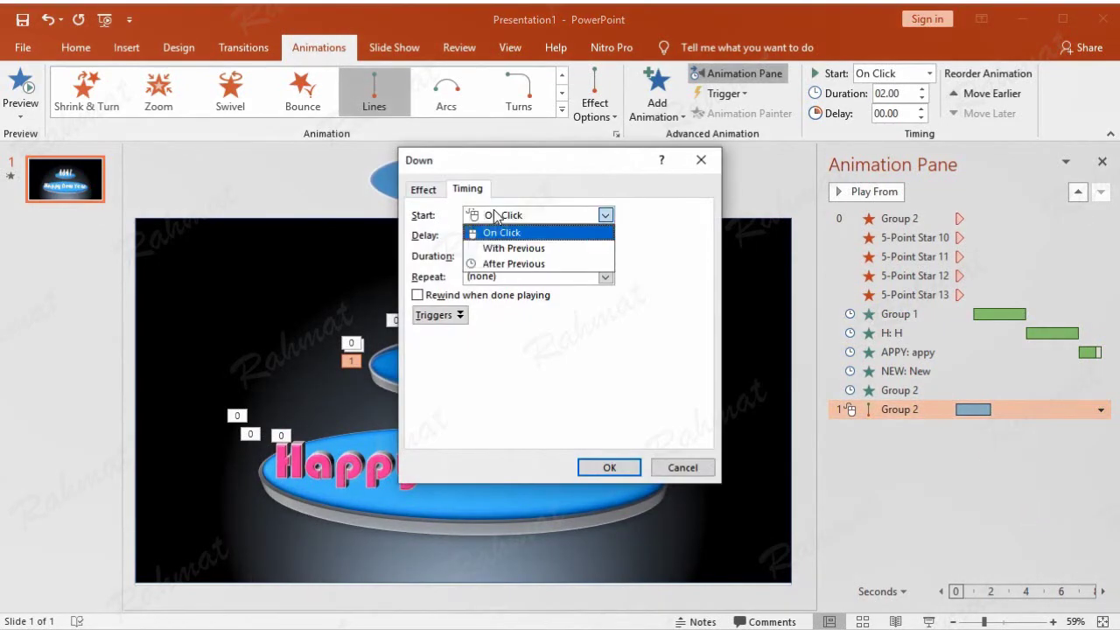
{"action": "left_click", "coordinate": [525, 261]}
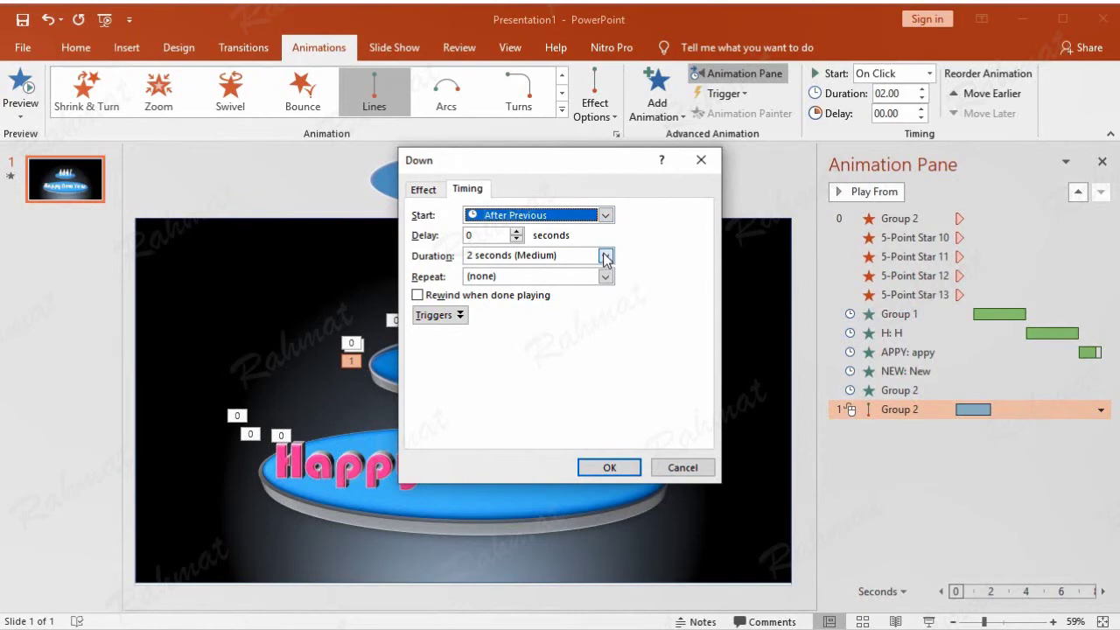
{"action": "left_click", "coordinate": [606, 256]}
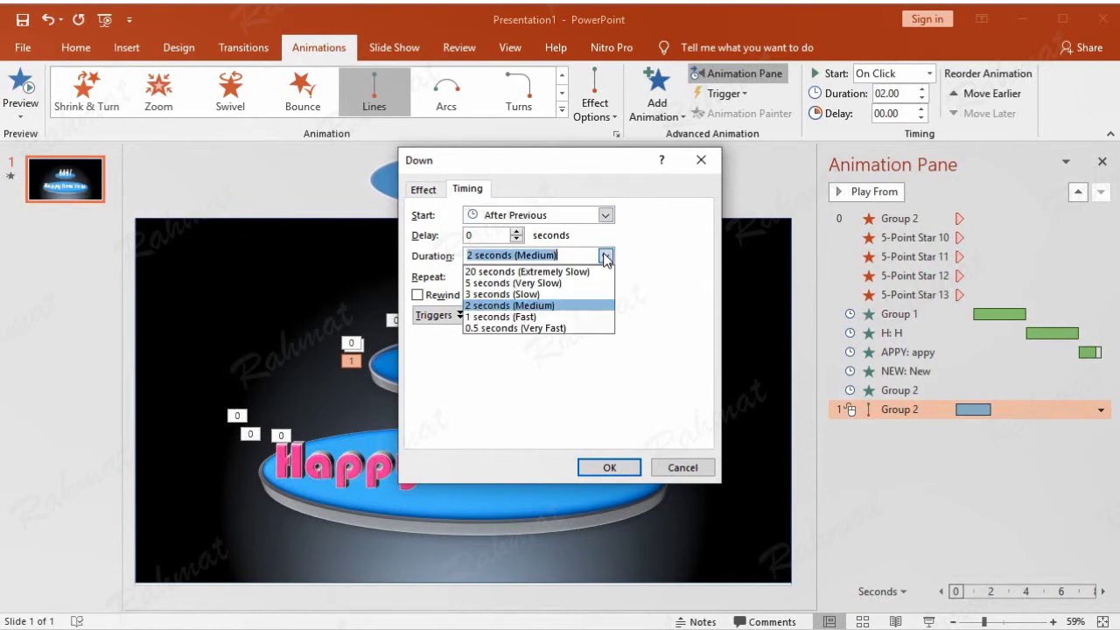
{"action": "left_click", "coordinate": [546, 293]}
Set the path's smooth start and smooth end to 0 seconds
{"action": "left_click", "coordinate": [424, 190]}
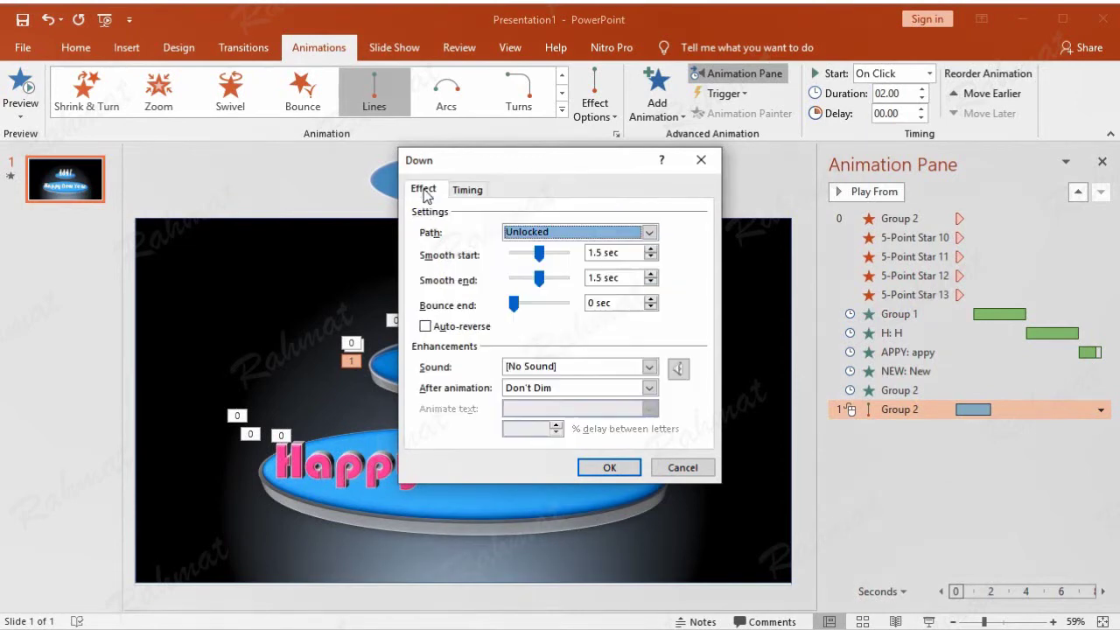
{"action": "left_click_drag", "start_coordinate": [537, 255], "coordinate": [402, 262]}
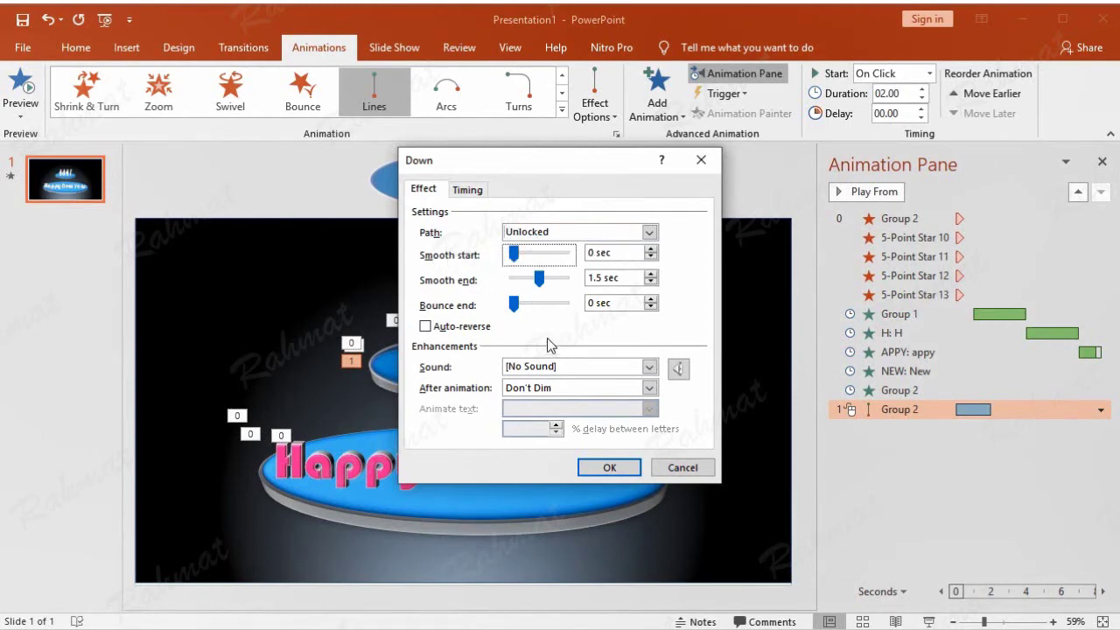
{"action": "left_click_drag", "start_coordinate": [538, 278], "coordinate": [455, 293]}
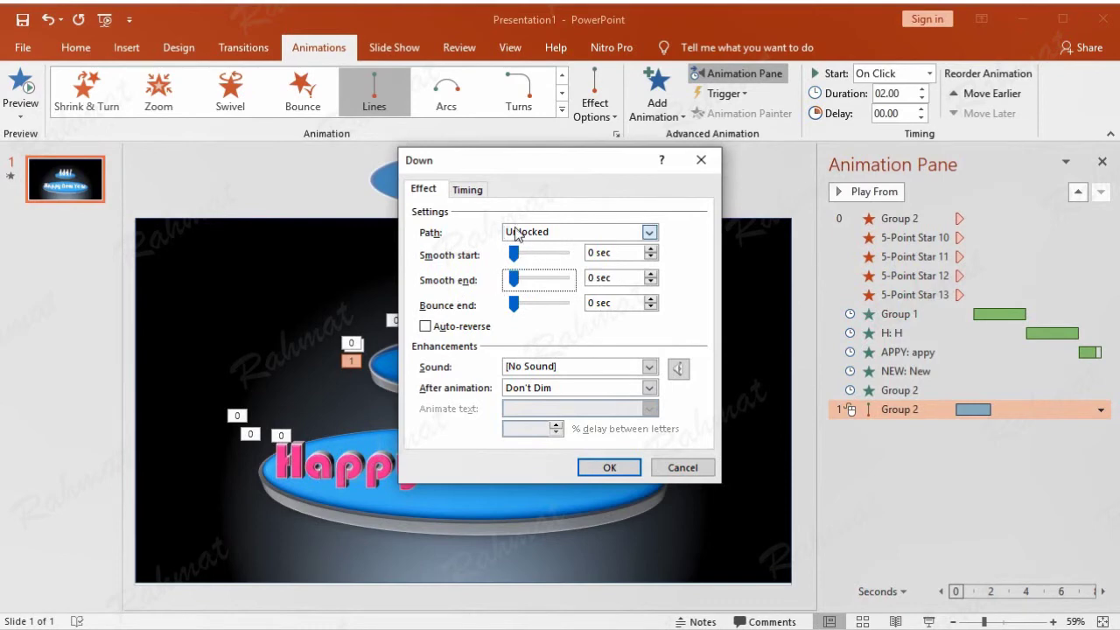
{"action": "mouse_move", "coordinate": [517, 254]}
{"action": "left_mouse_down"}
{"action": "mouse_move", "coordinate": [525, 259]}
{"action": "mouse_move", "coordinate": [489, 262]}
{"action": "left_mouse_up"}
{"action": "left_click", "coordinate": [512, 278]}
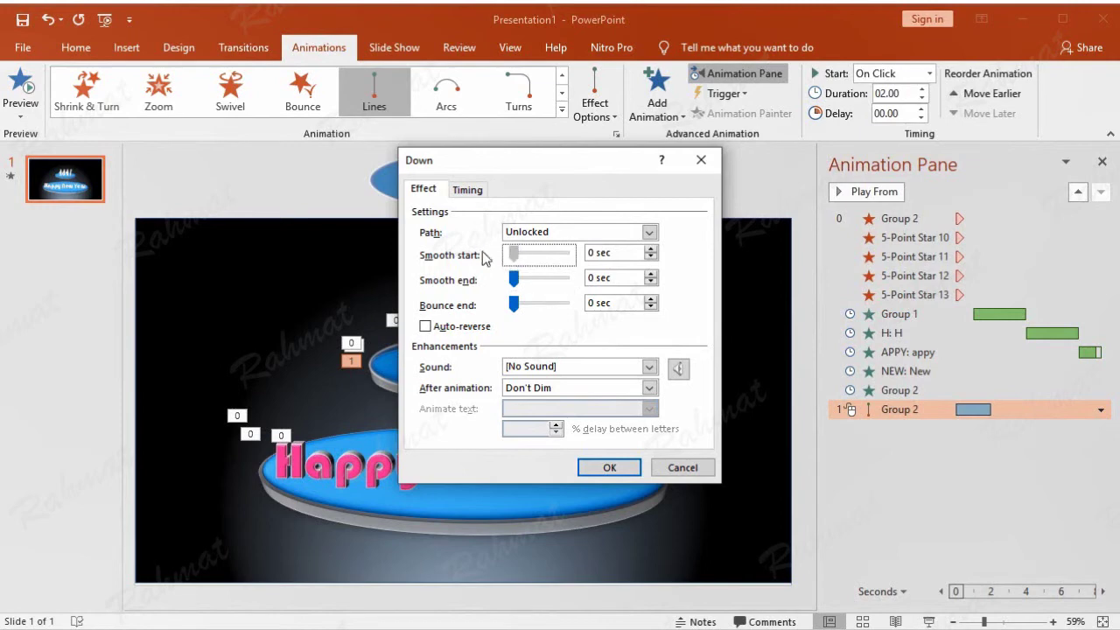
{"action": "left_click", "coordinate": [602, 466]}
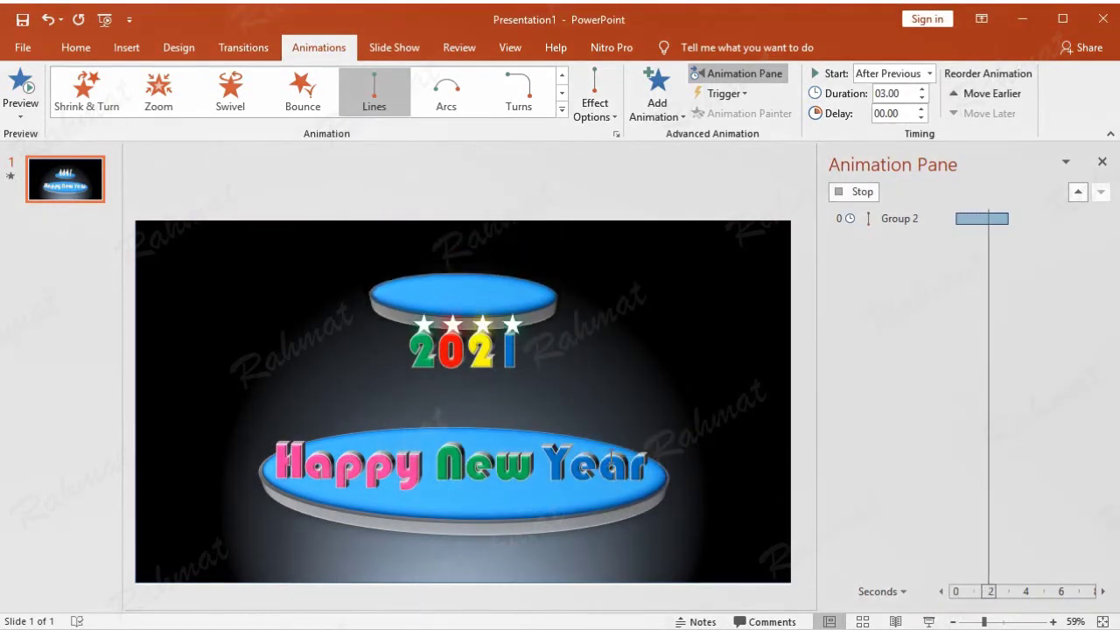
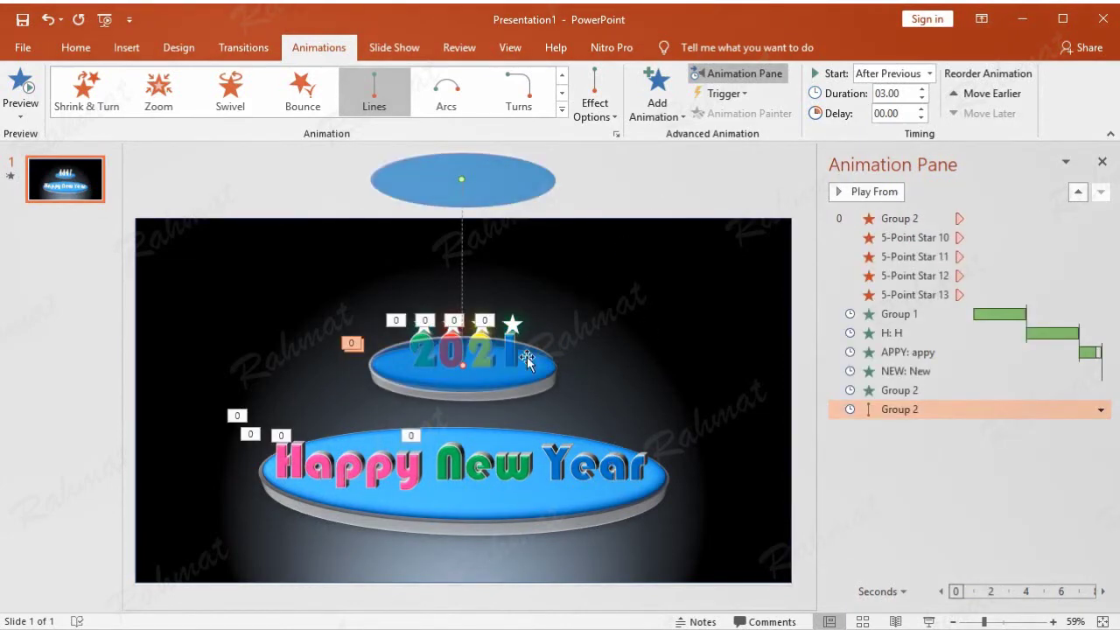
Give the word Year a Bounce entrance animation
{"action": "left_click", "coordinate": [617, 488]}
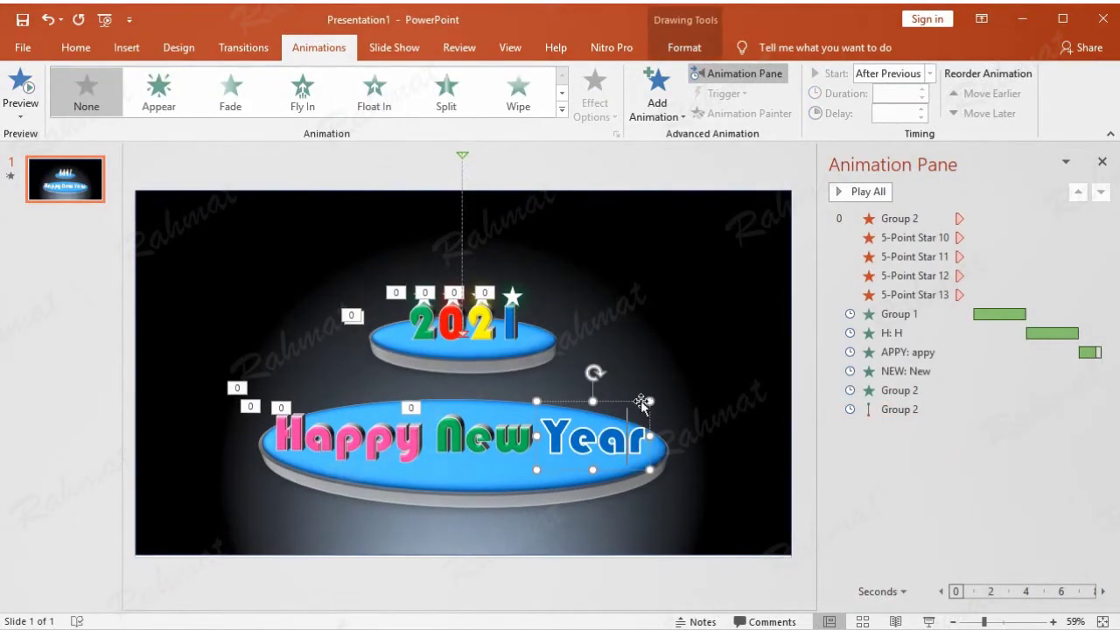
{"action": "left_click", "coordinate": [640, 400]}
{"action": "left_click", "coordinate": [670, 115]}
{"action": "left_click", "coordinate": [656, 566]}
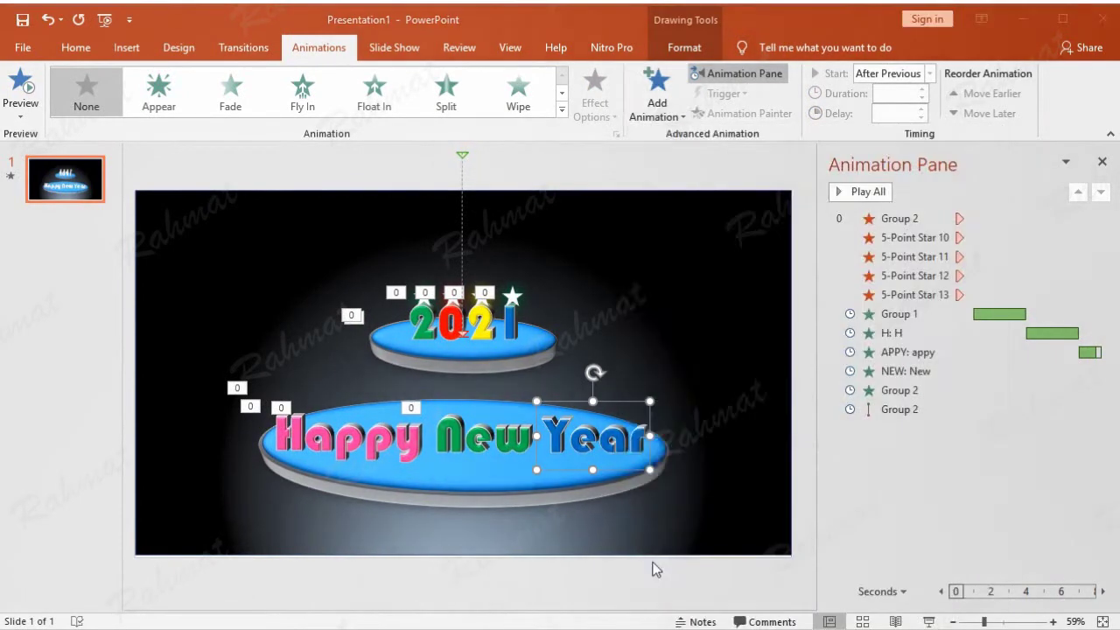
{"action": "scroll", "coordinate": [510, 414], "scroll_direction": "down", "scroll_amount": 3}
{"action": "left_click", "coordinate": [506, 397]}
{"action": "left_click", "coordinate": [568, 490]}
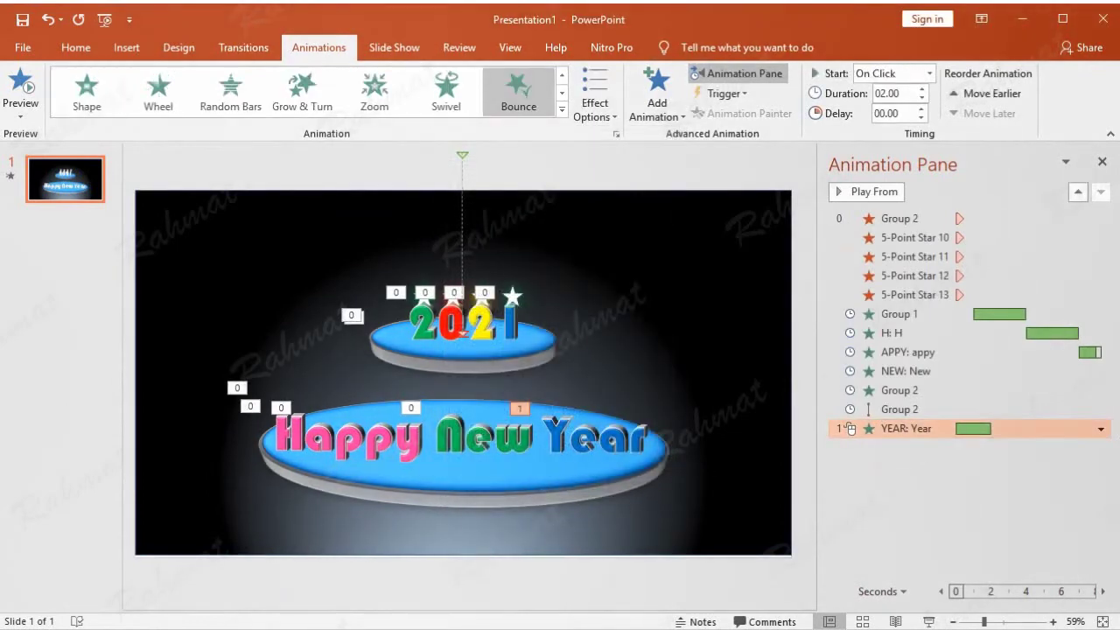
Set Year's Bounce animation to start After Previous
{"action": "left_click", "coordinate": [1099, 428]}
{"action": "left_click", "coordinate": [1032, 528]}
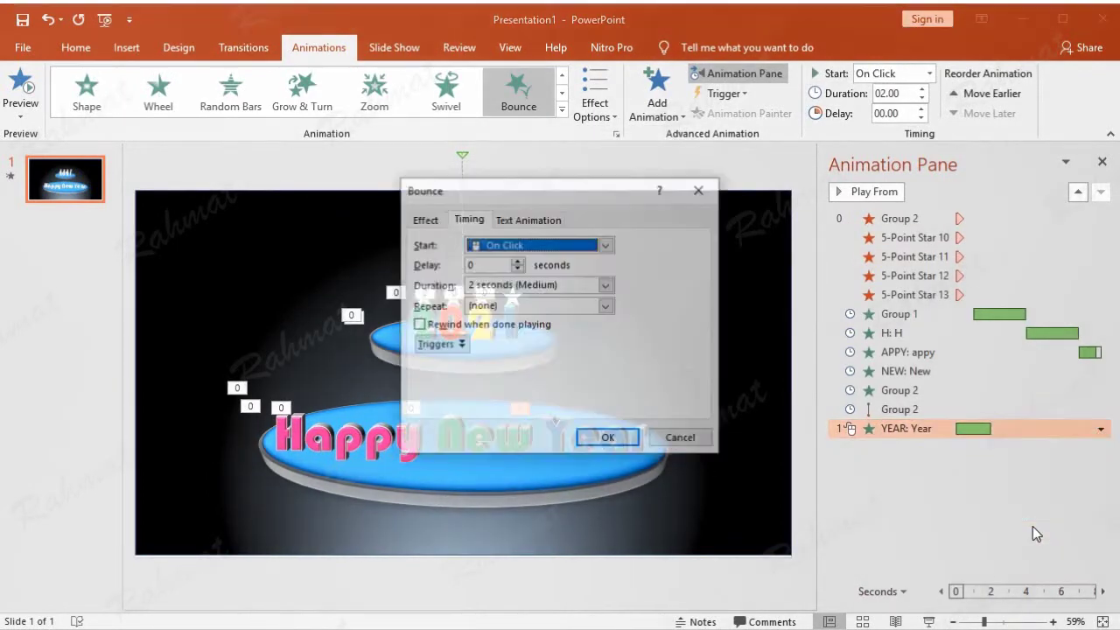
{"action": "left_click", "coordinate": [509, 248]}
{"action": "left_click", "coordinate": [516, 293]}
{"action": "left_click", "coordinate": [607, 438]}
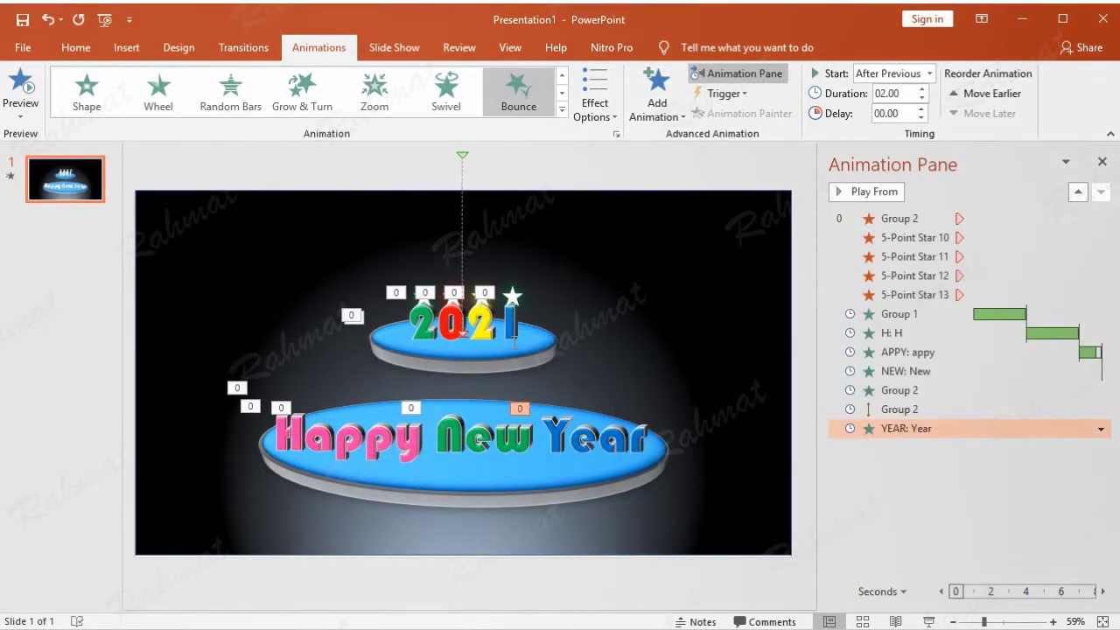
{"action": "left_click", "coordinate": [514, 300]}
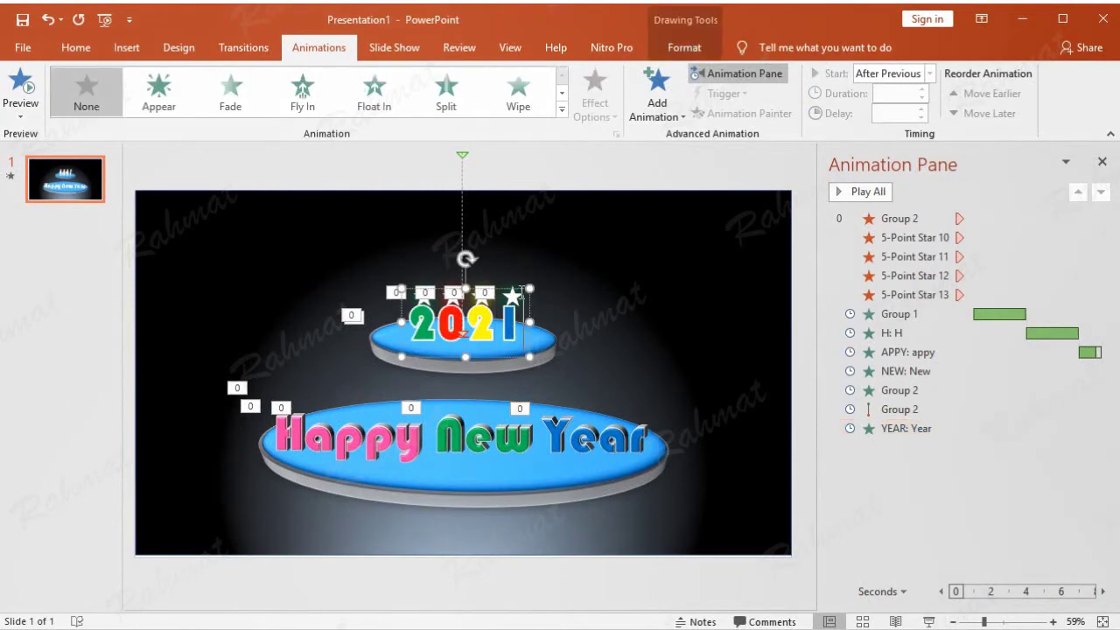
Add a Basic Zoom entrance effect to the 2021 text
{"action": "left_click", "coordinate": [681, 91]}
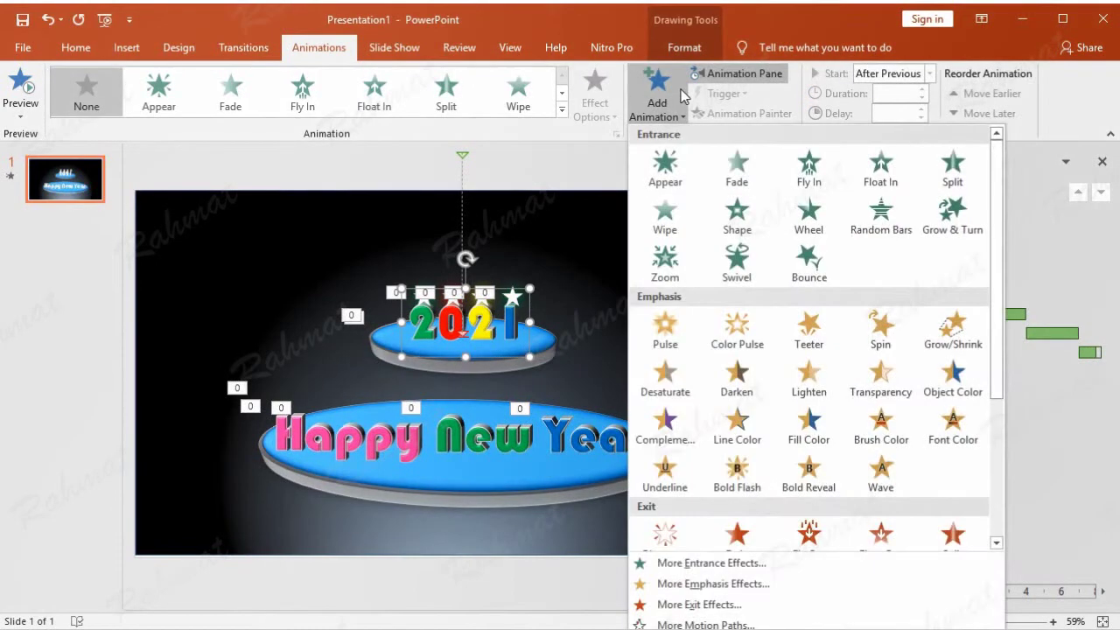
{"action": "left_click", "coordinate": [672, 563]}
{"action": "left_click", "coordinate": [495, 396]}
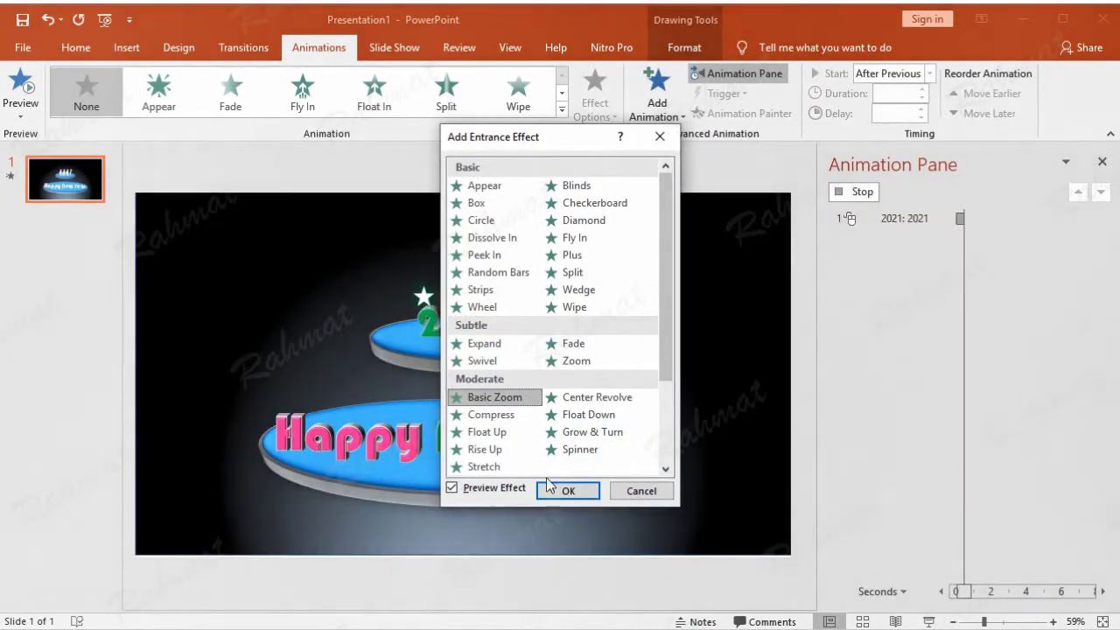
{"action": "left_click", "coordinate": [565, 487]}
Set the 2021 zoom to start After Previous with a 1-second duration
{"action": "left_click", "coordinate": [1100, 447]}
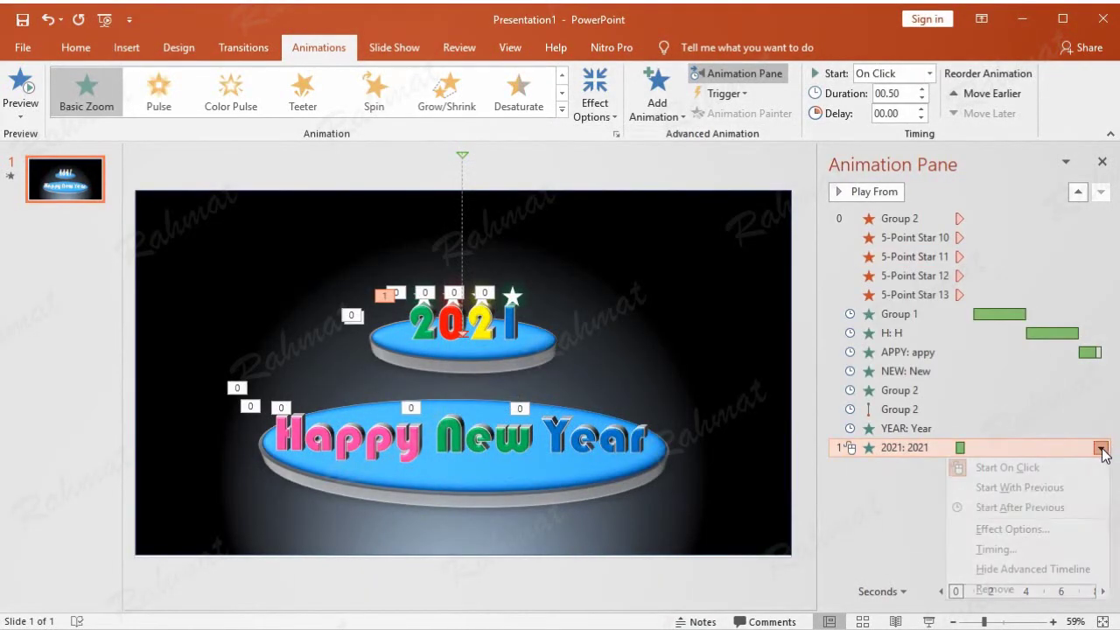
{"action": "left_click", "coordinate": [1024, 543]}
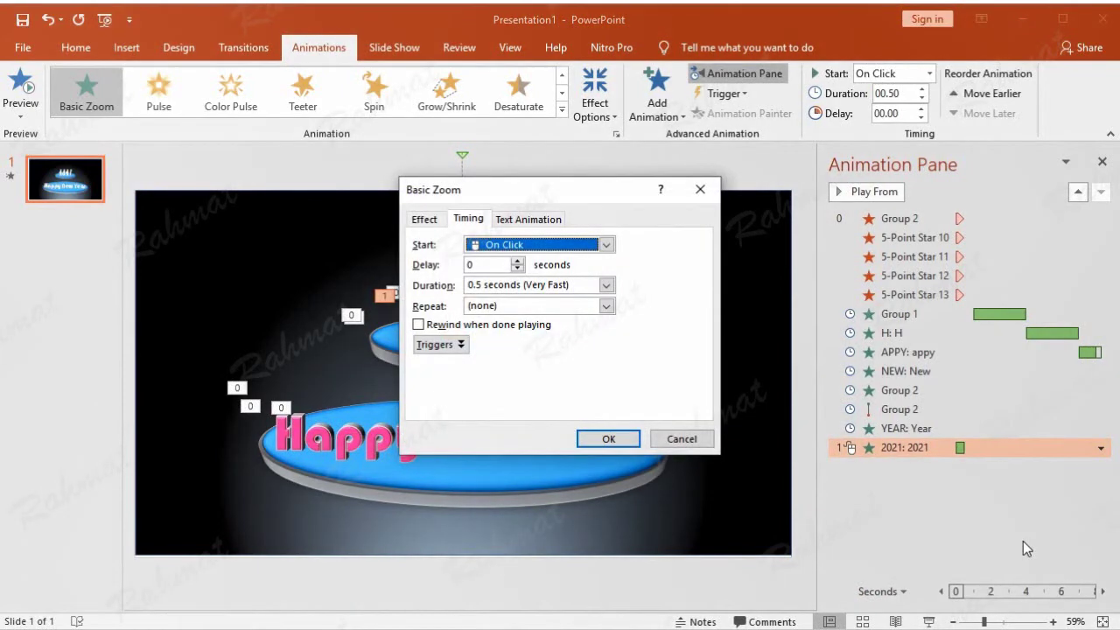
{"action": "left_click", "coordinate": [506, 249]}
{"action": "left_click", "coordinate": [514, 293]}
{"action": "left_click", "coordinate": [605, 286]}
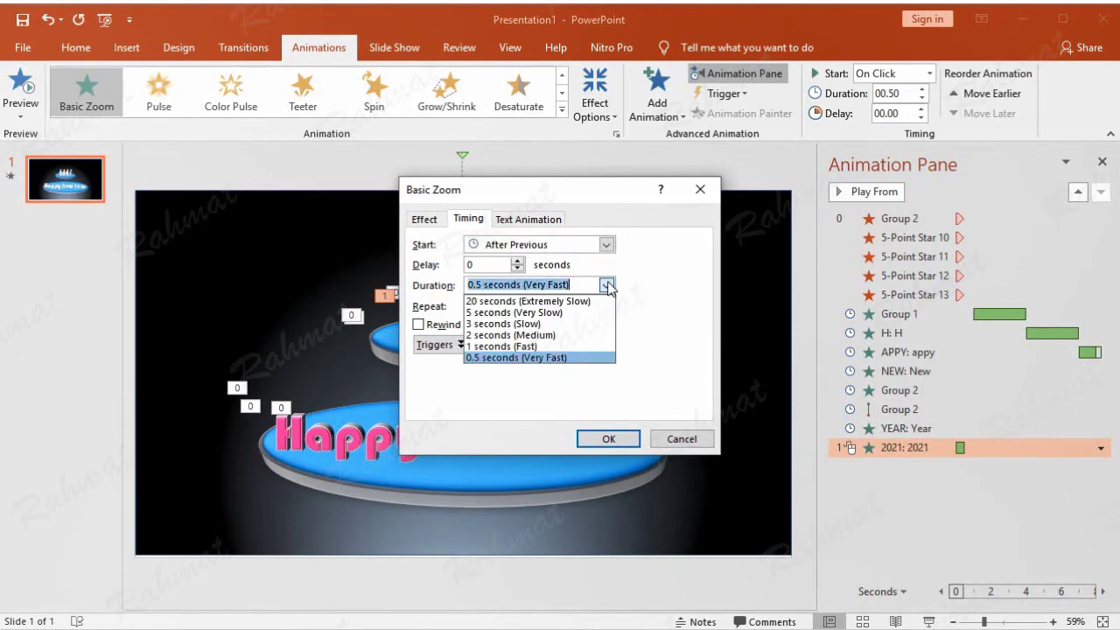
{"action": "left_click", "coordinate": [571, 351]}
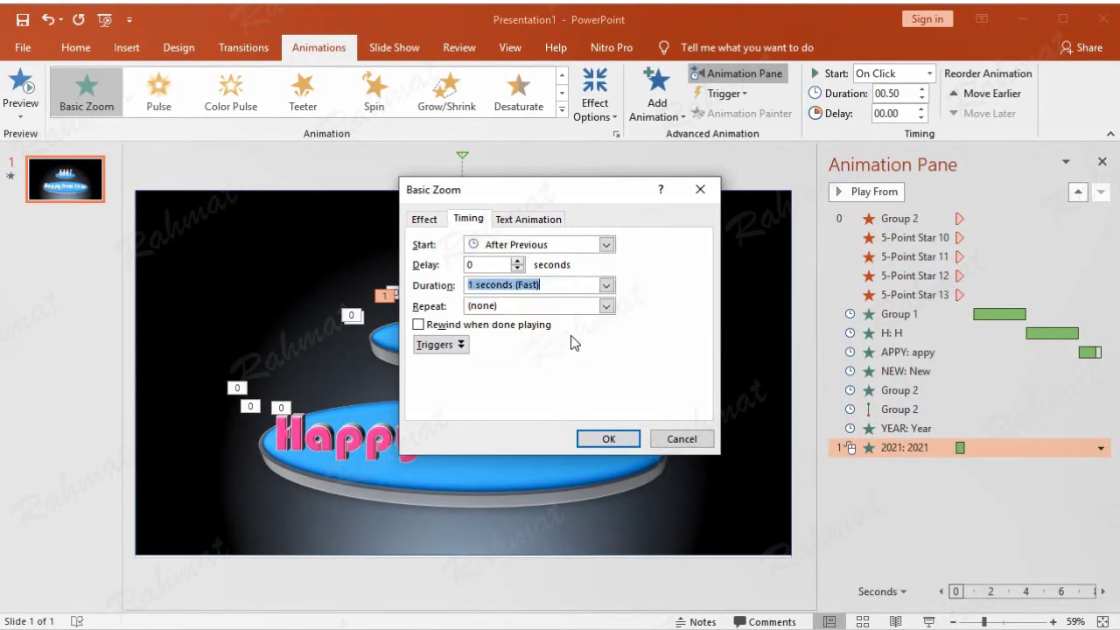
Make 2021 zoom Out From Screen Bottom, animating the text by letter
{"action": "left_click", "coordinate": [423, 219]}
{"action": "left_click", "coordinate": [564, 262]}
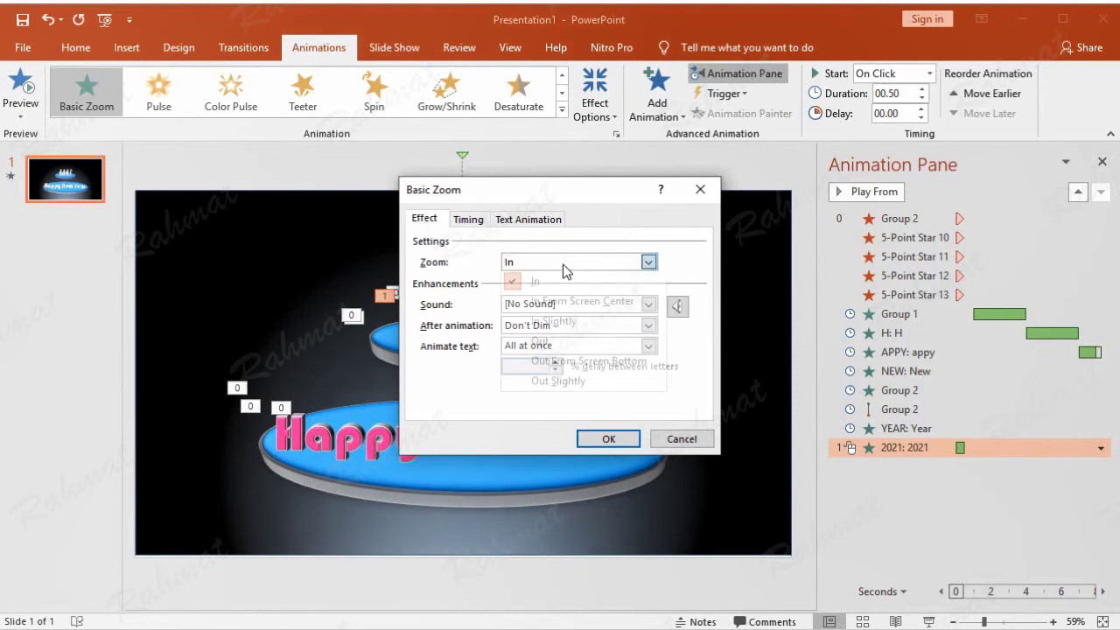
{"action": "left_click", "coordinate": [599, 362]}
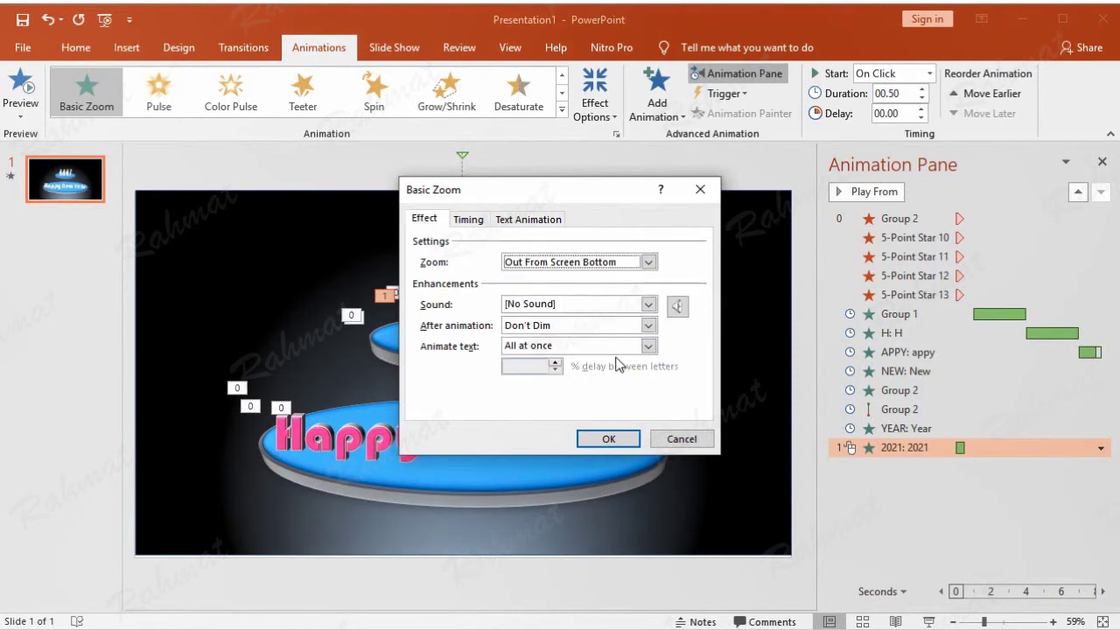
{"action": "left_click", "coordinate": [648, 347]}
{"action": "left_click", "coordinate": [577, 390]}
{"action": "left_click", "coordinate": [536, 366]}
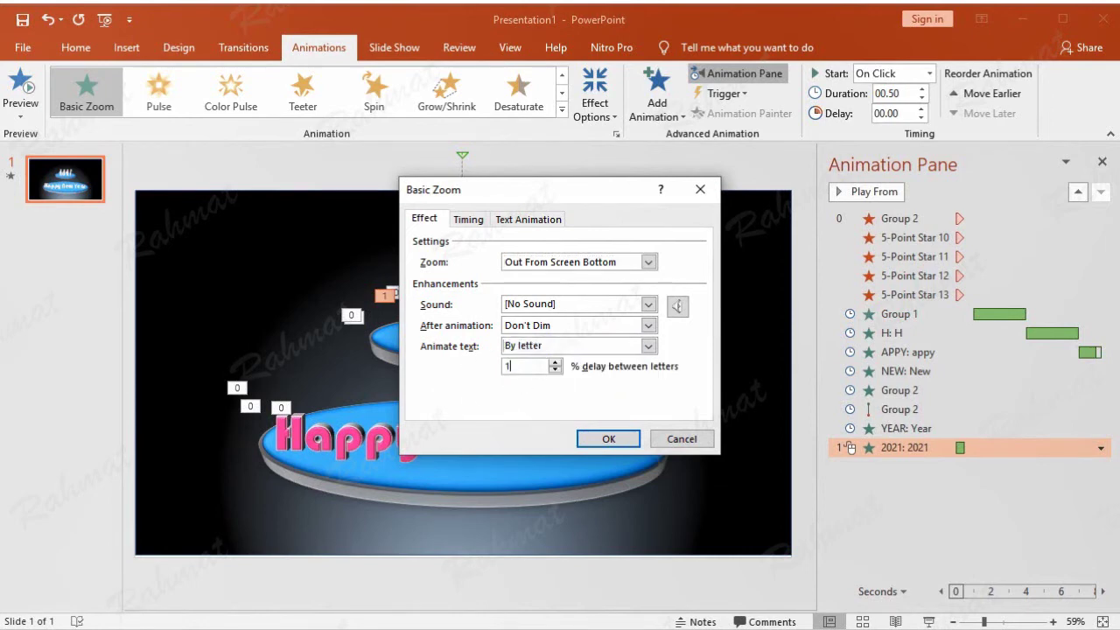
{"action": "left_click", "coordinate": [607, 439]}
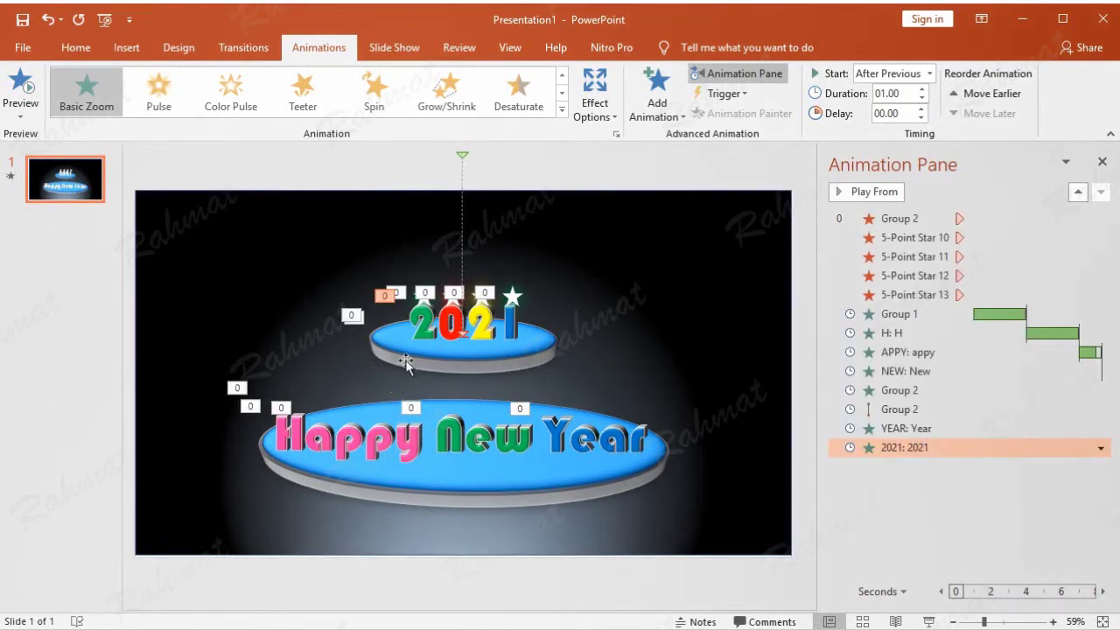
{"action": "left_click", "coordinate": [507, 329]}
{"action": "right_click", "coordinate": [511, 289]}
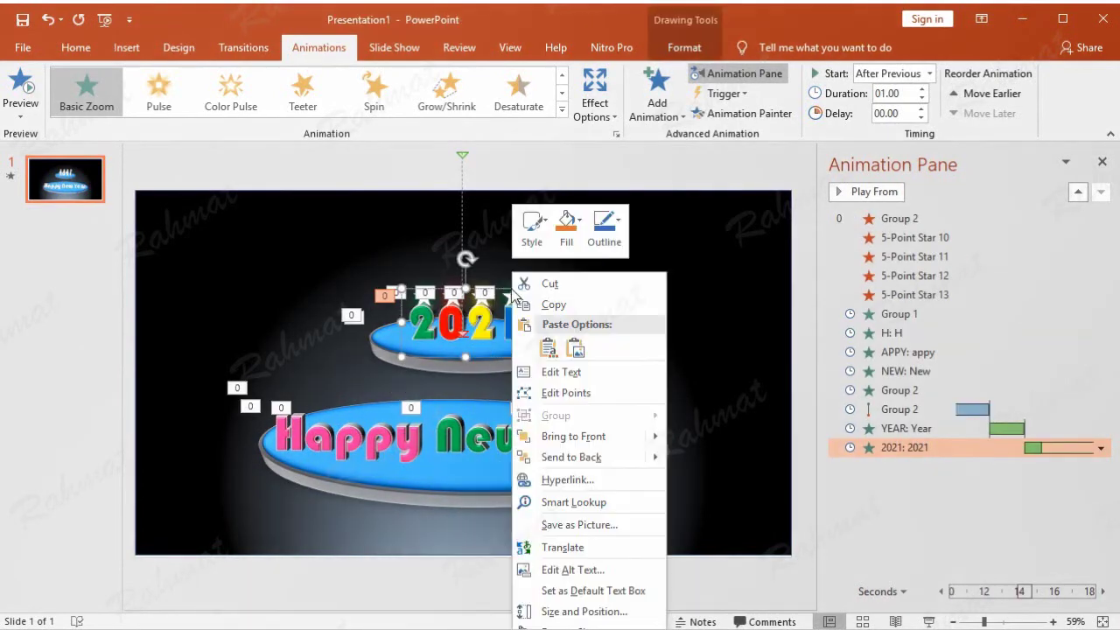
Bring the 2021 text to the front
{"action": "mouse_move", "coordinate": [654, 438]}
{"action": "left_click", "coordinate": [696, 436]}
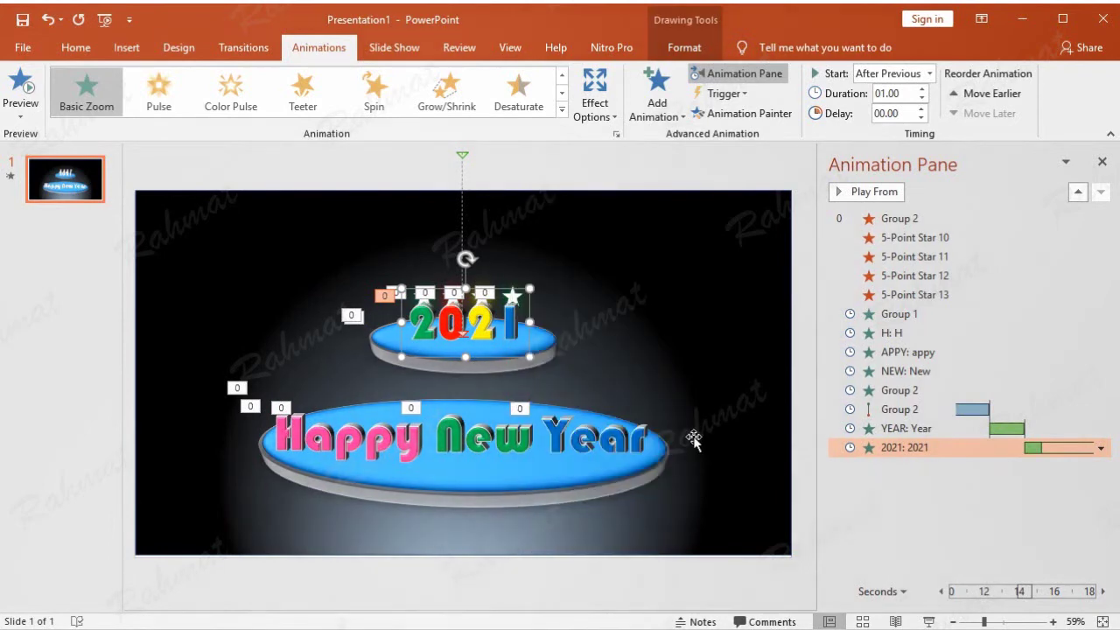
{"action": "left_click", "coordinate": [769, 168]}
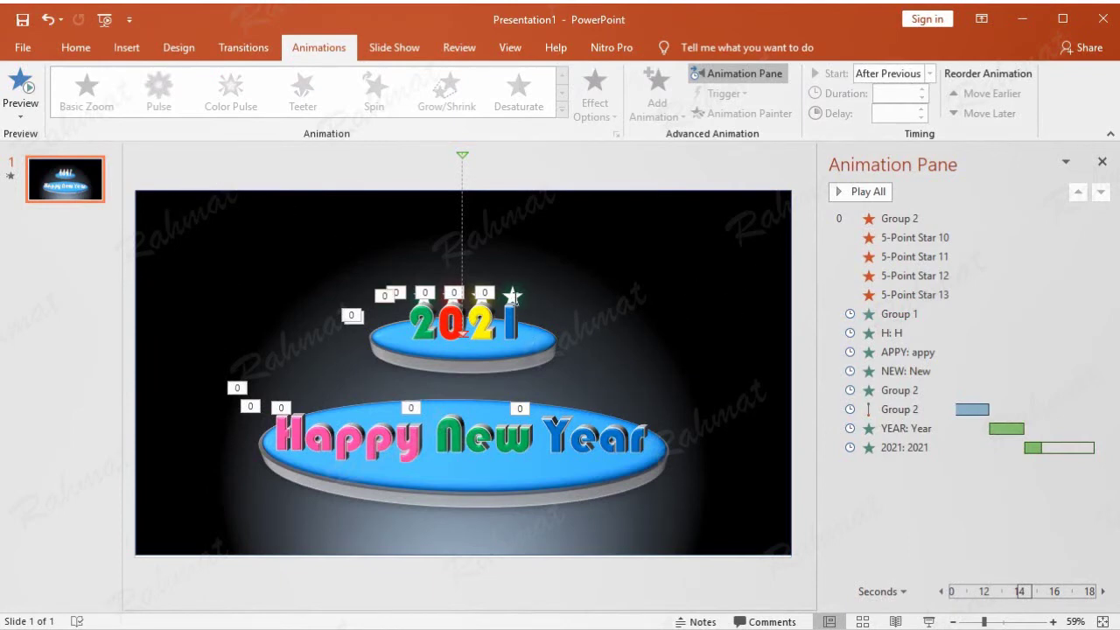
{"action": "left_click", "coordinate": [510, 295]}
{"action": "left_click", "coordinate": [626, 155]}
Select the four small stars above 2021 and bring them to the front
{"action": "left_click_drag", "start_coordinate": [127, 245], "coordinate": [666, 323]}
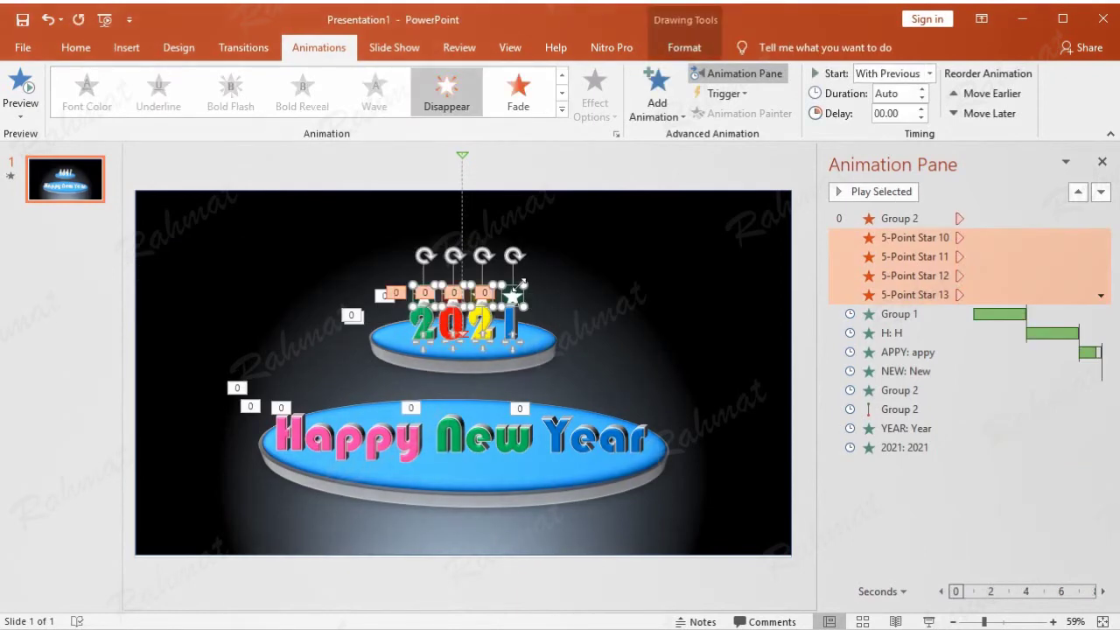
{"action": "right_click", "coordinate": [523, 286]}
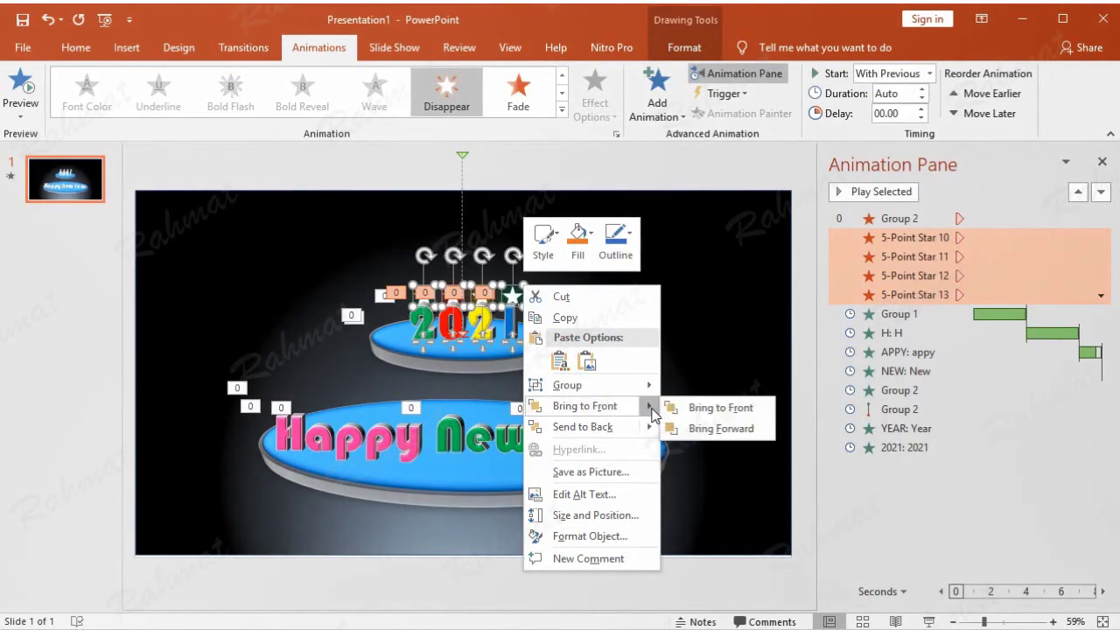
{"action": "left_click", "coordinate": [673, 408]}
{"action": "left_click", "coordinate": [763, 172]}
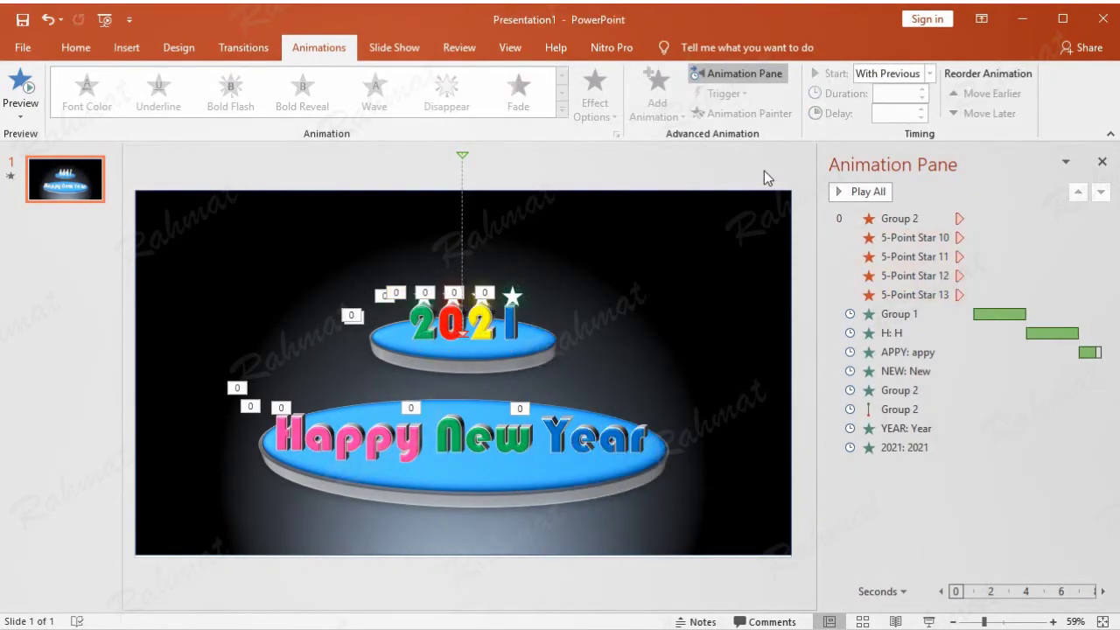
{"action": "left_click", "coordinate": [426, 301]}
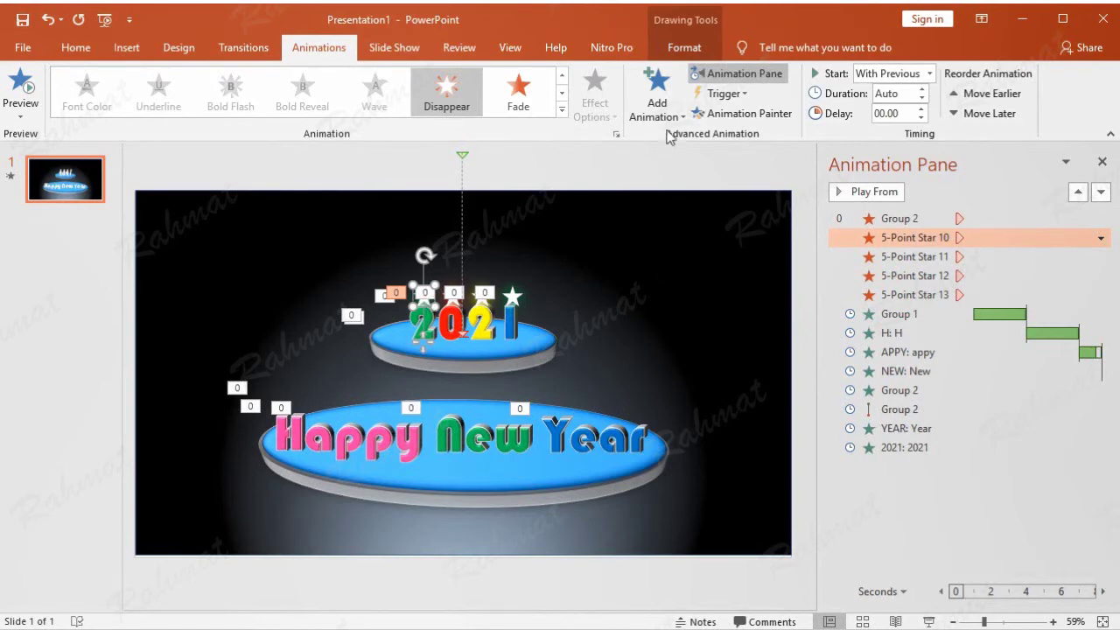
Give the first star an Appear entrance and change when it starts
{"action": "left_click", "coordinate": [658, 103]}
{"action": "left_click", "coordinate": [672, 174]}
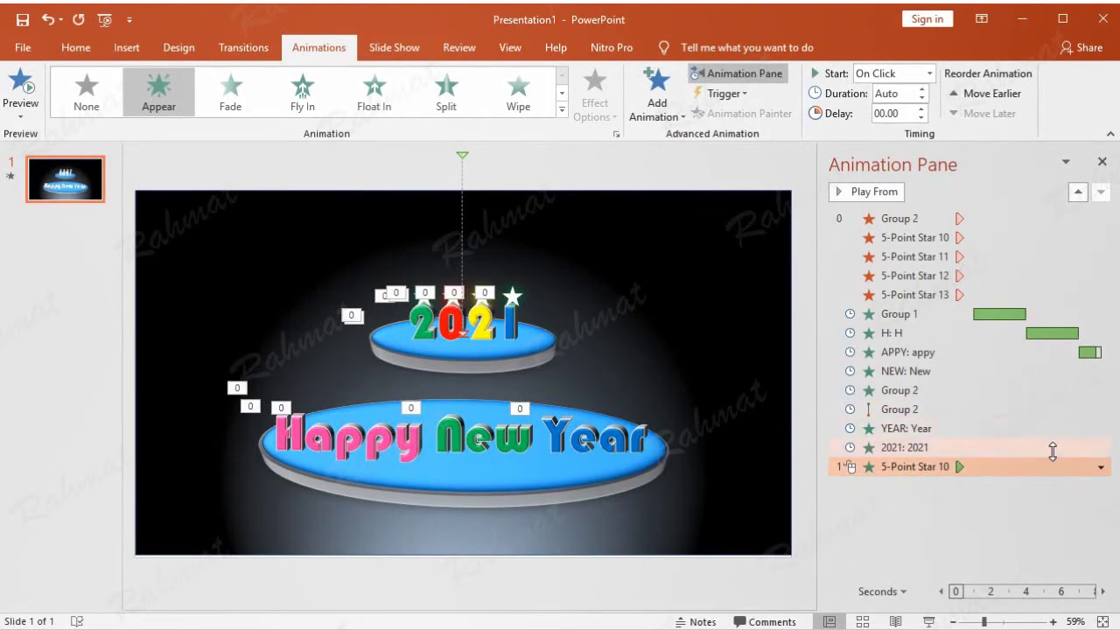
{"action": "left_click", "coordinate": [1100, 466]}
{"action": "left_click", "coordinate": [1053, 567]}
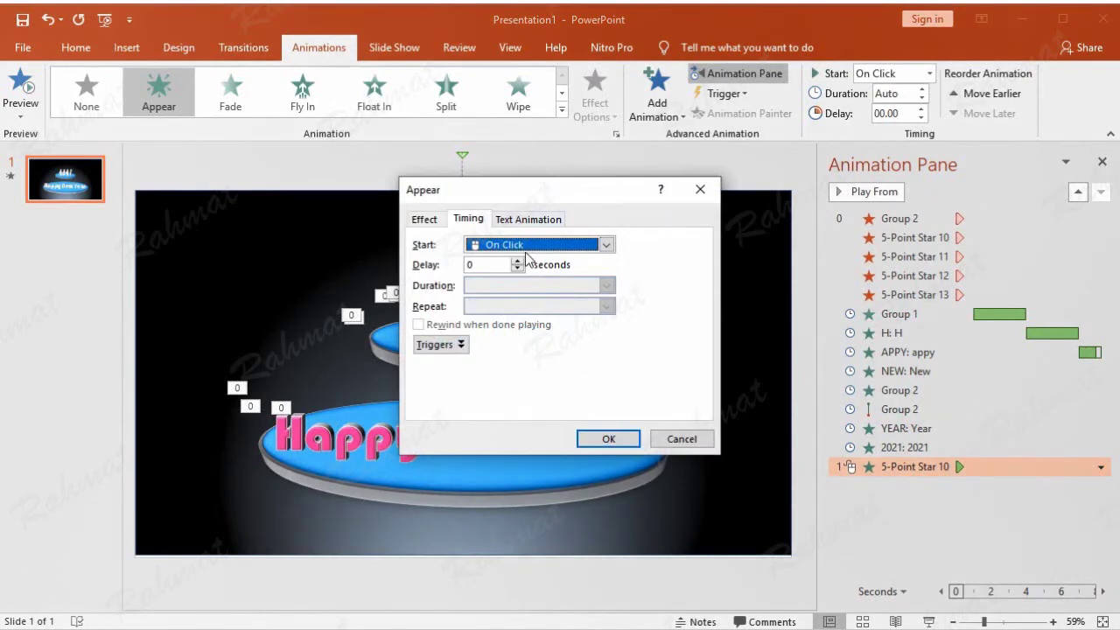
{"action": "left_click", "coordinate": [606, 244]}
{"action": "left_click", "coordinate": [511, 289]}
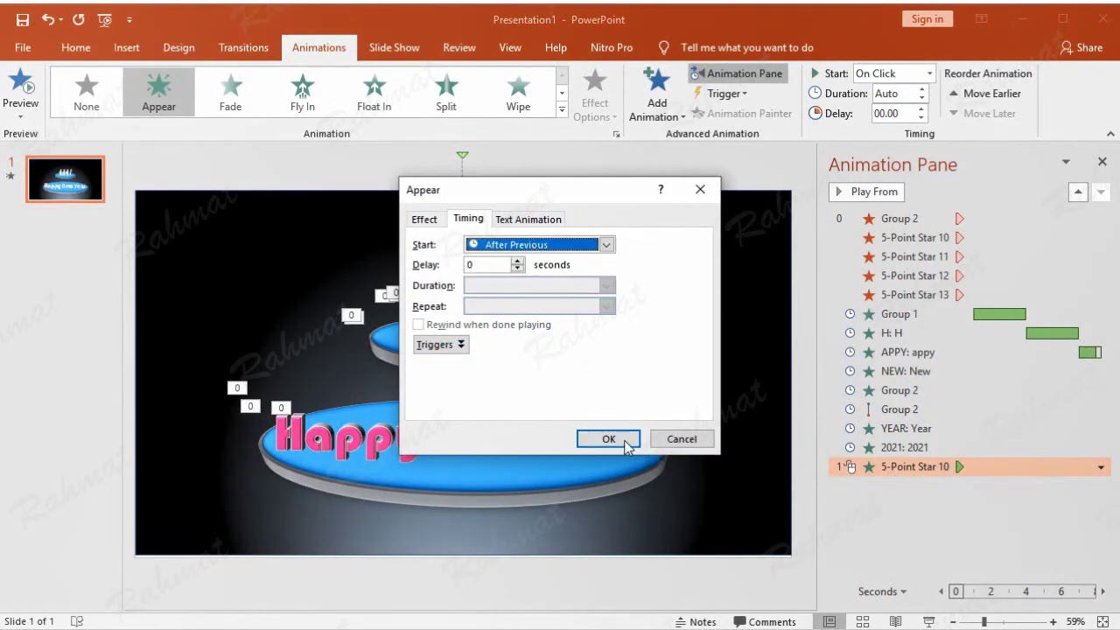
{"action": "left_click", "coordinate": [609, 440]}
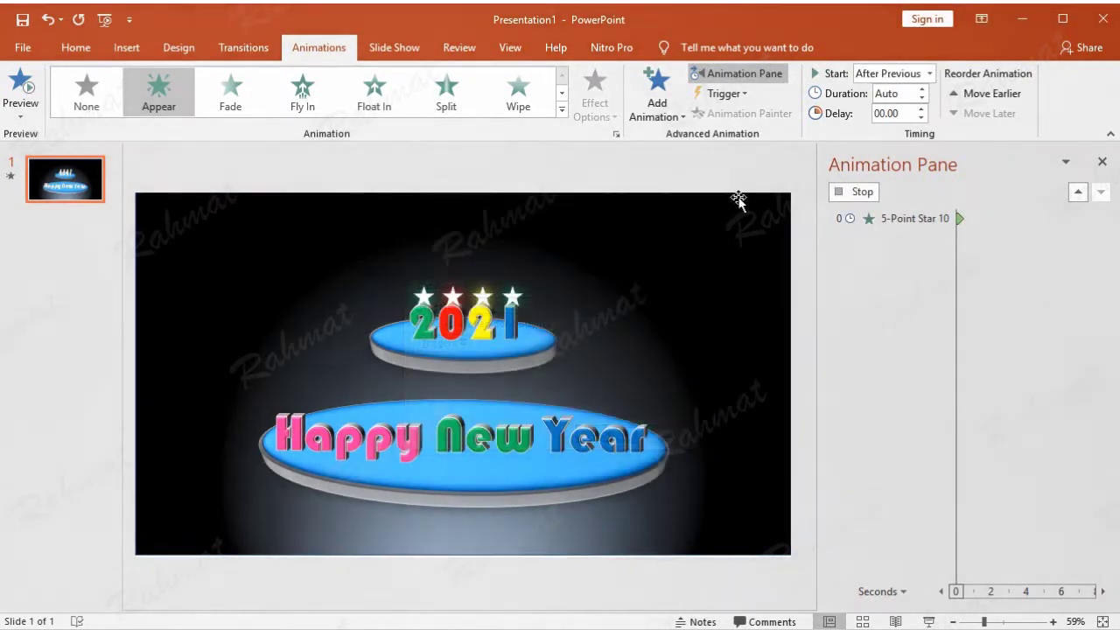
Give the next star above 2021 an Appear entrance starting With Previous
{"action": "left_click", "coordinate": [469, 306]}
{"action": "left_click", "coordinate": [456, 303]}
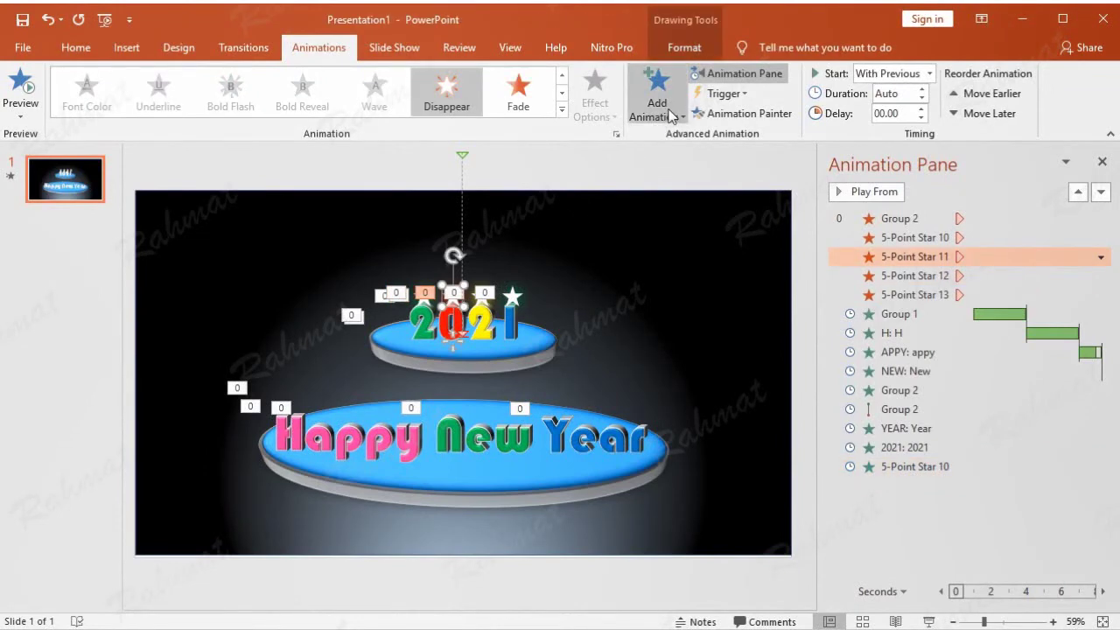
{"action": "left_click", "coordinate": [656, 104]}
{"action": "left_click", "coordinate": [663, 172]}
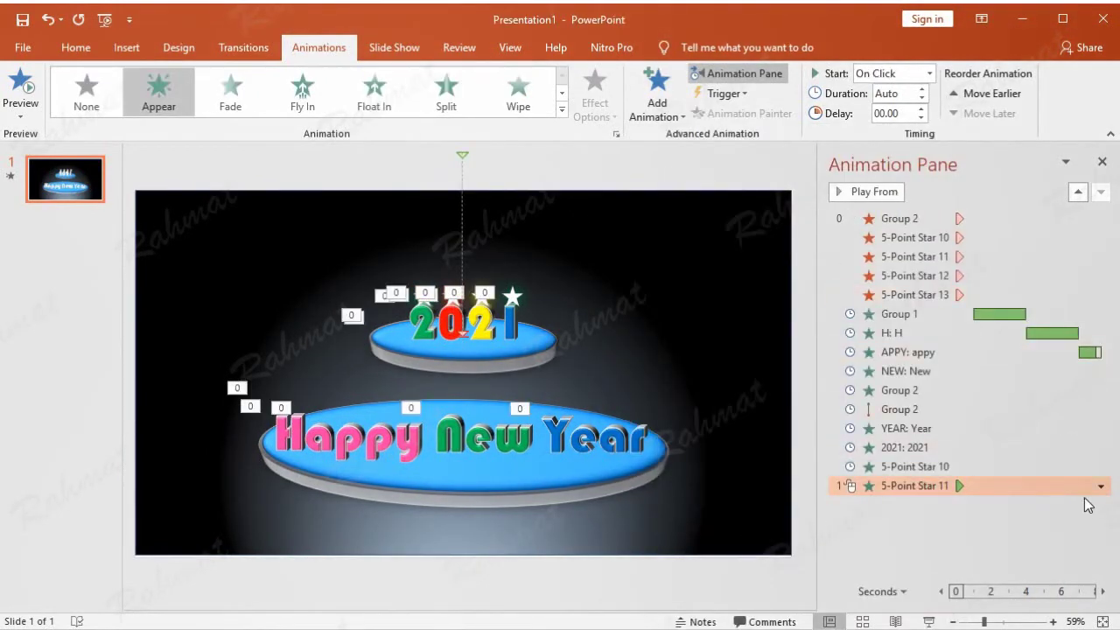
{"action": "left_click", "coordinate": [1100, 486]}
{"action": "left_click", "coordinate": [1054, 585]}
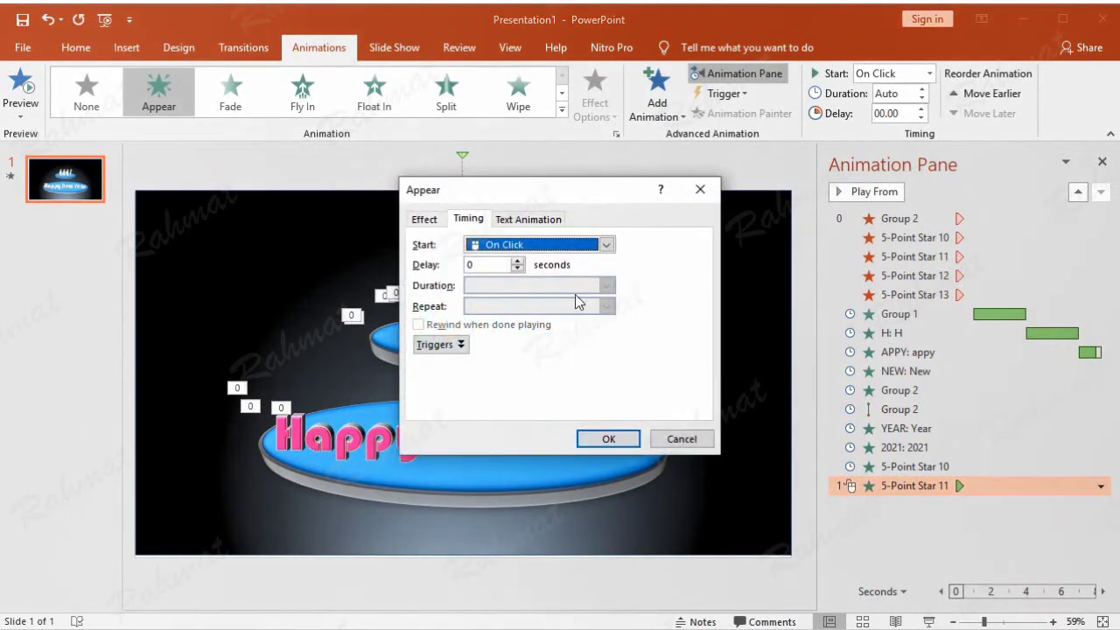
{"action": "left_click", "coordinate": [557, 245]}
{"action": "left_click", "coordinate": [551, 274]}
{"action": "left_click", "coordinate": [607, 440]}
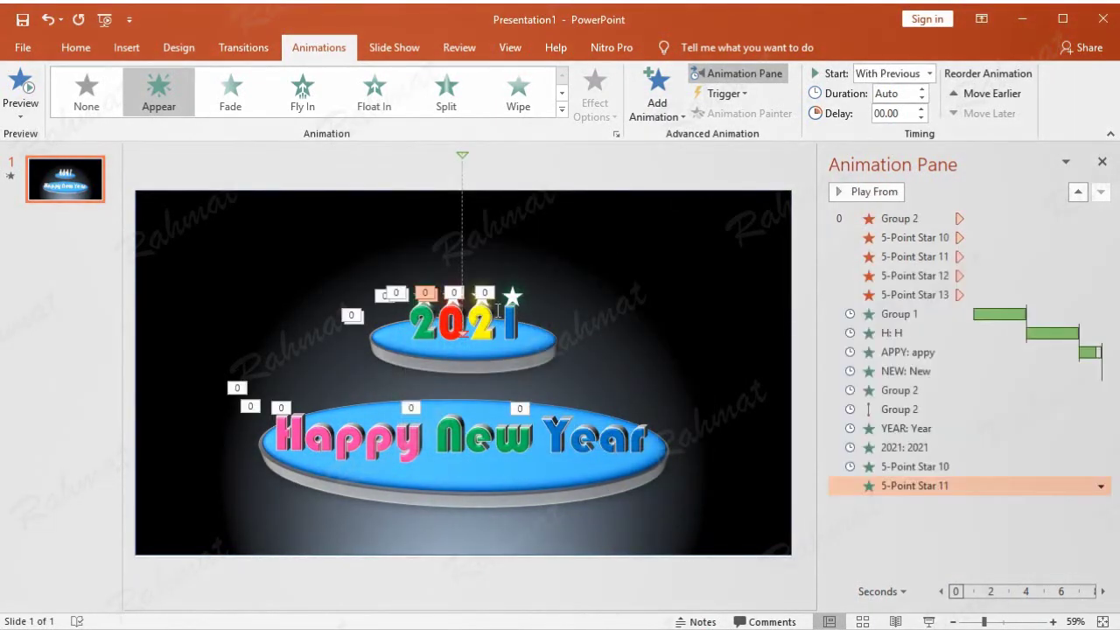
Give 5-Point Star 12, above the second 2, an Appear entrance starting With Previous
{"action": "left_click", "coordinate": [482, 304]}
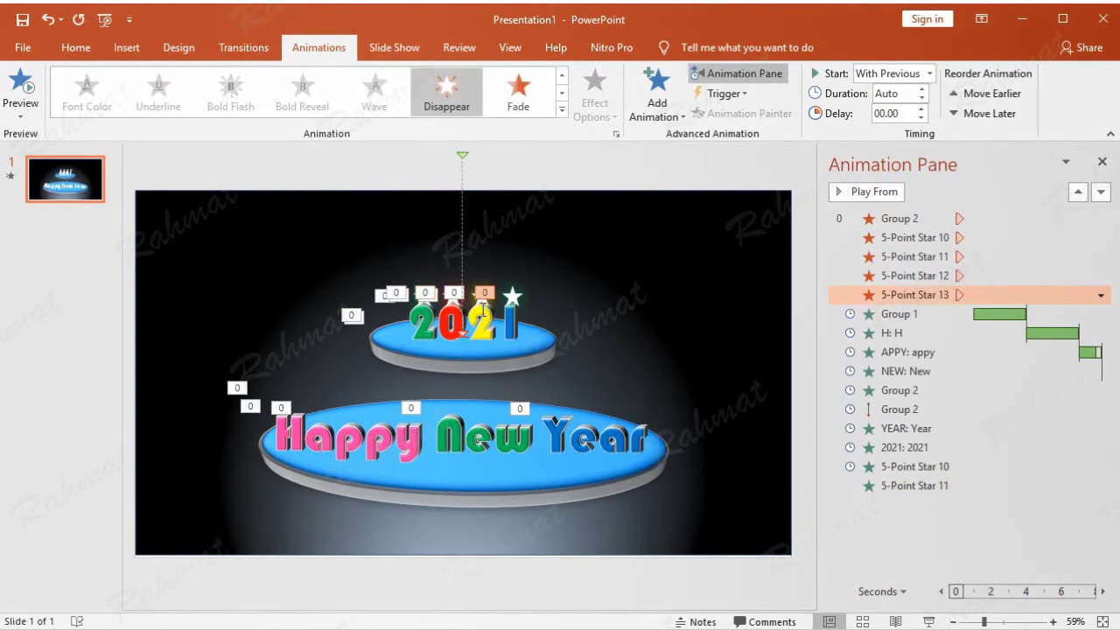
{"action": "left_click", "coordinate": [483, 304]}
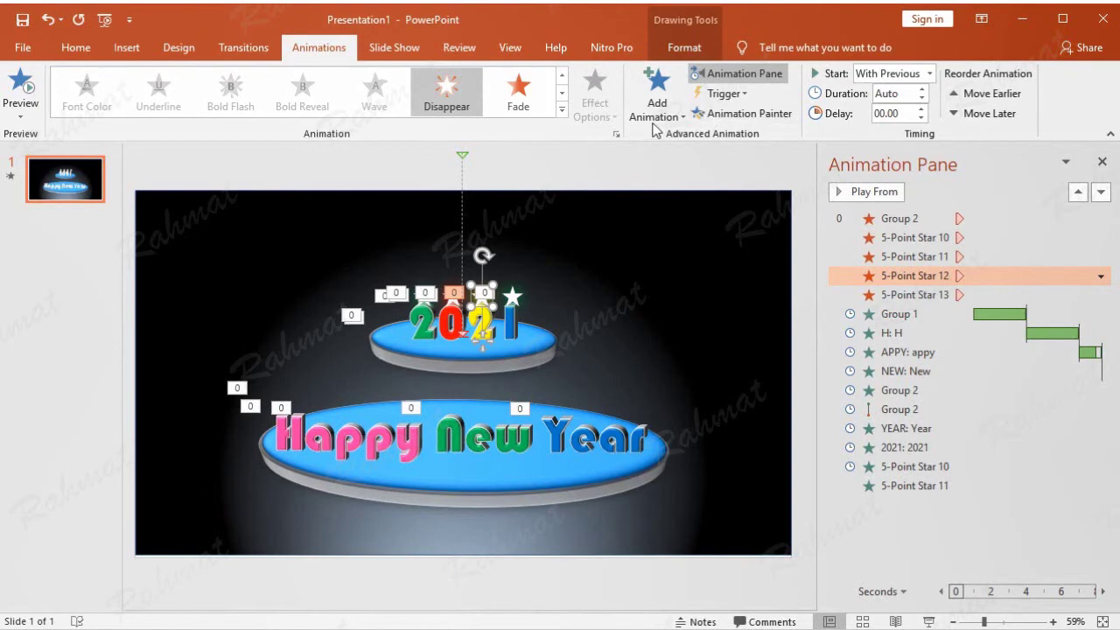
{"action": "left_click", "coordinate": [656, 96]}
{"action": "left_click", "coordinate": [682, 186]}
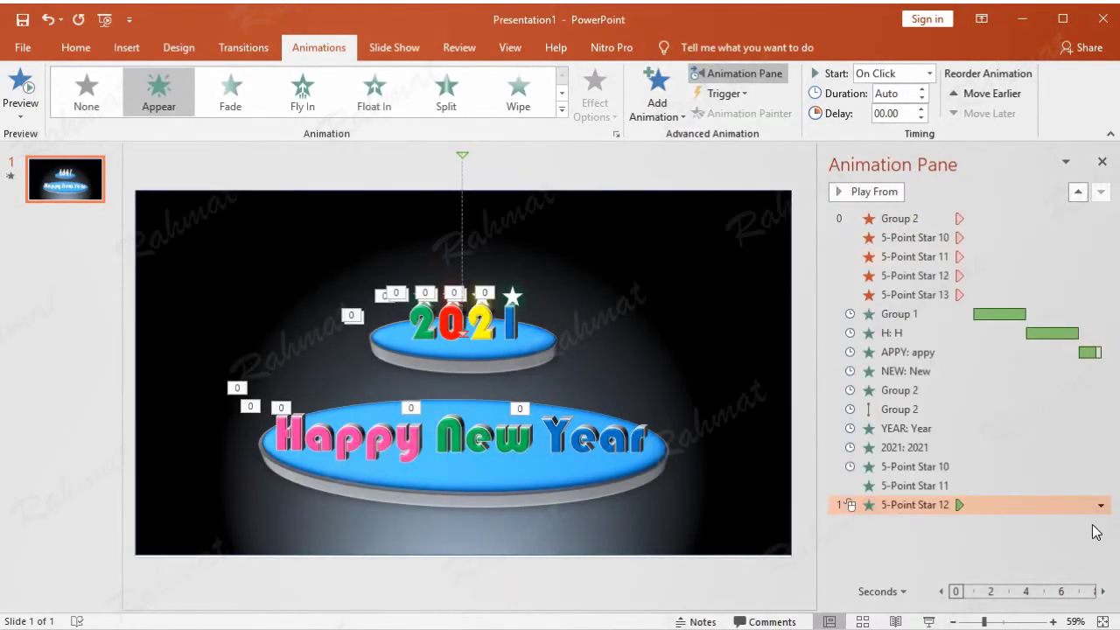
{"action": "left_click", "coordinate": [1099, 505]}
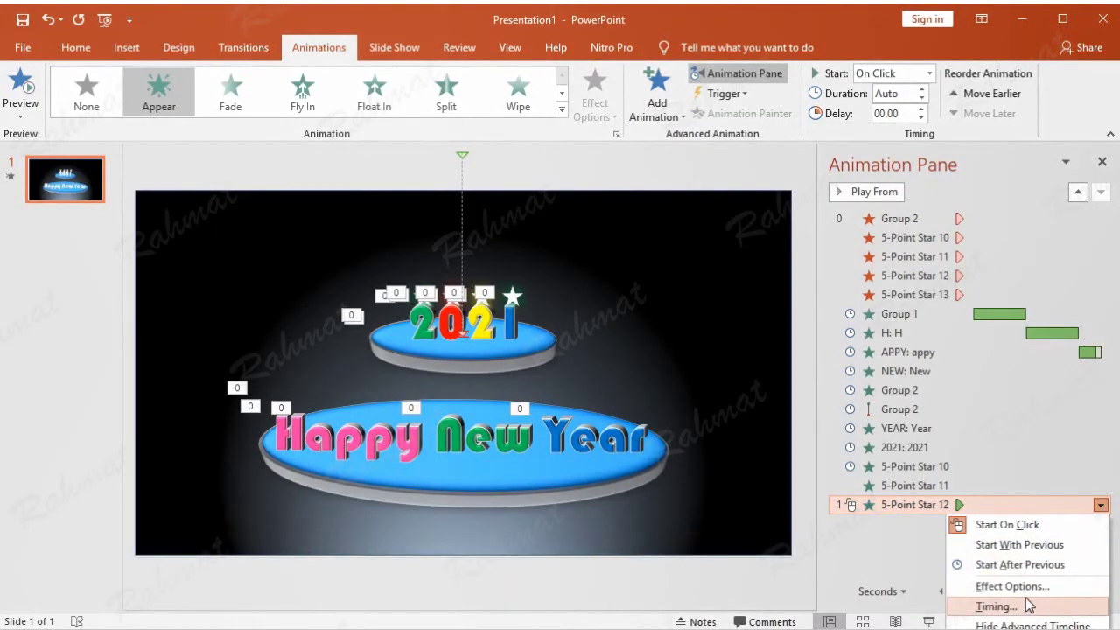
{"action": "left_click", "coordinate": [995, 605]}
{"action": "left_click", "coordinate": [605, 245]}
{"action": "left_click", "coordinate": [560, 276]}
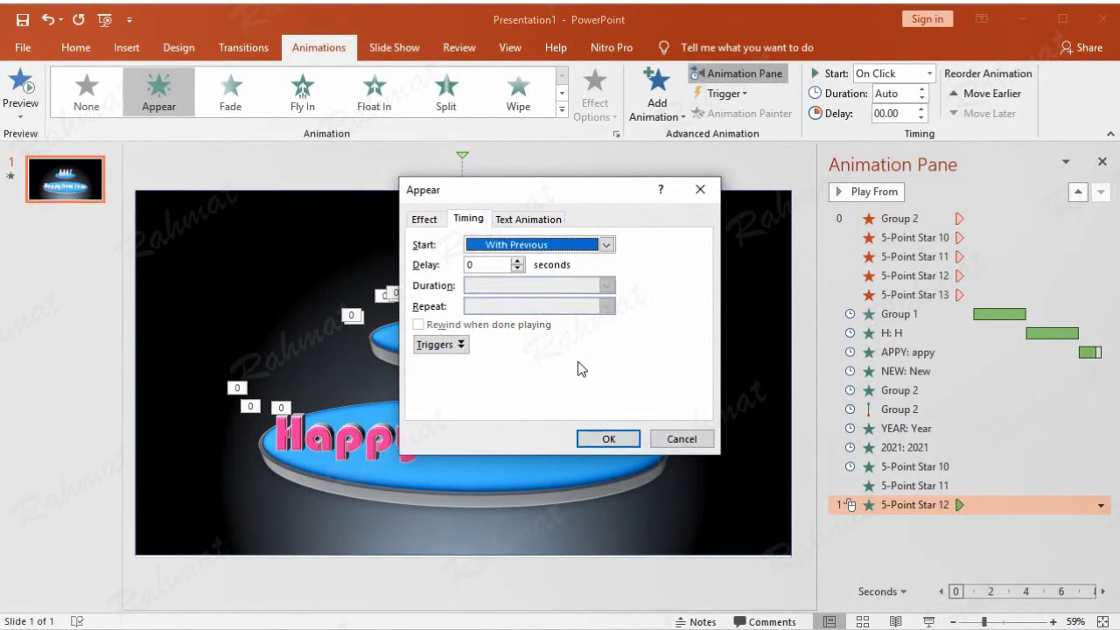
{"action": "left_click", "coordinate": [601, 439]}
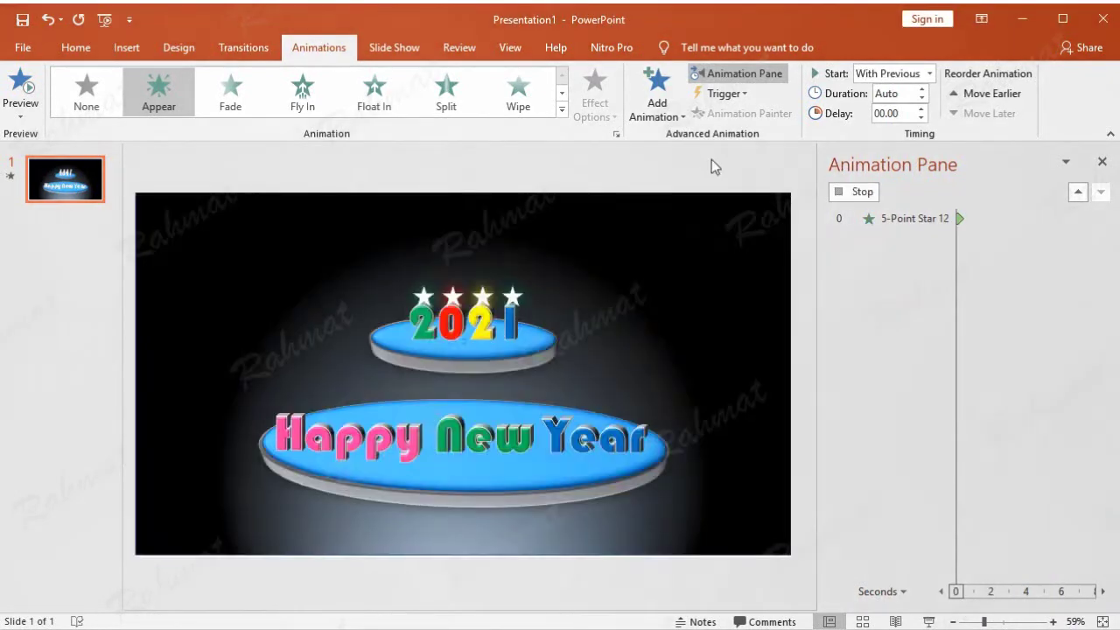
Give 5-Point Star 13, above the 1, an Appear entrance starting With Previous
{"action": "left_click", "coordinate": [514, 298]}
{"action": "left_click", "coordinate": [656, 100]}
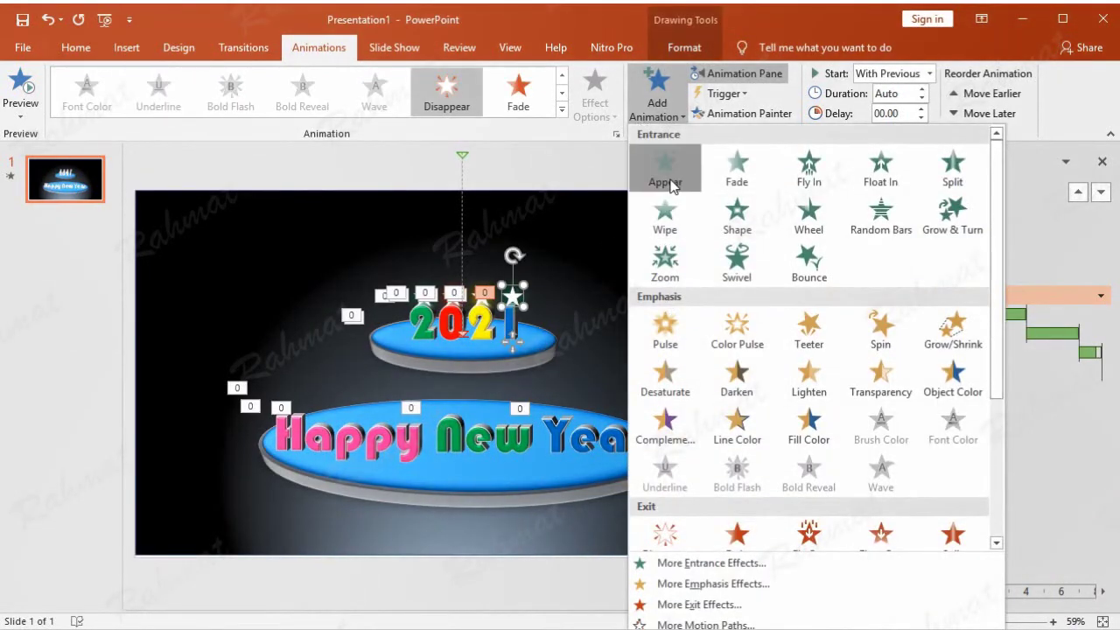
{"action": "left_click", "coordinate": [667, 182]}
{"action": "left_click", "coordinate": [1100, 524]}
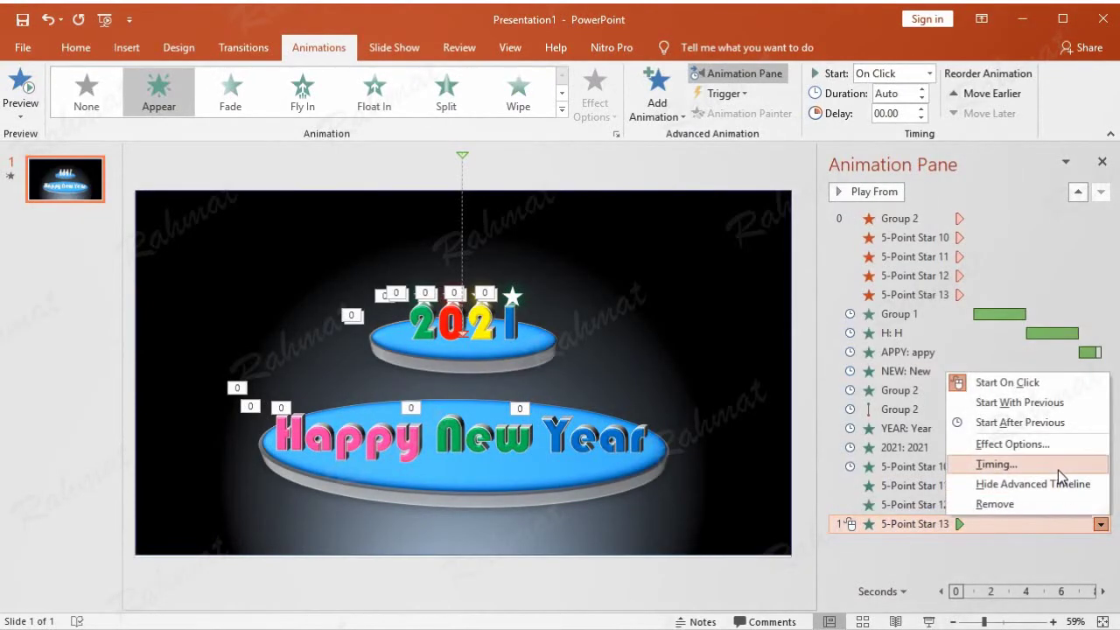
{"action": "left_click", "coordinate": [1057, 463]}
{"action": "left_click", "coordinate": [540, 245]}
{"action": "left_click", "coordinate": [516, 277]}
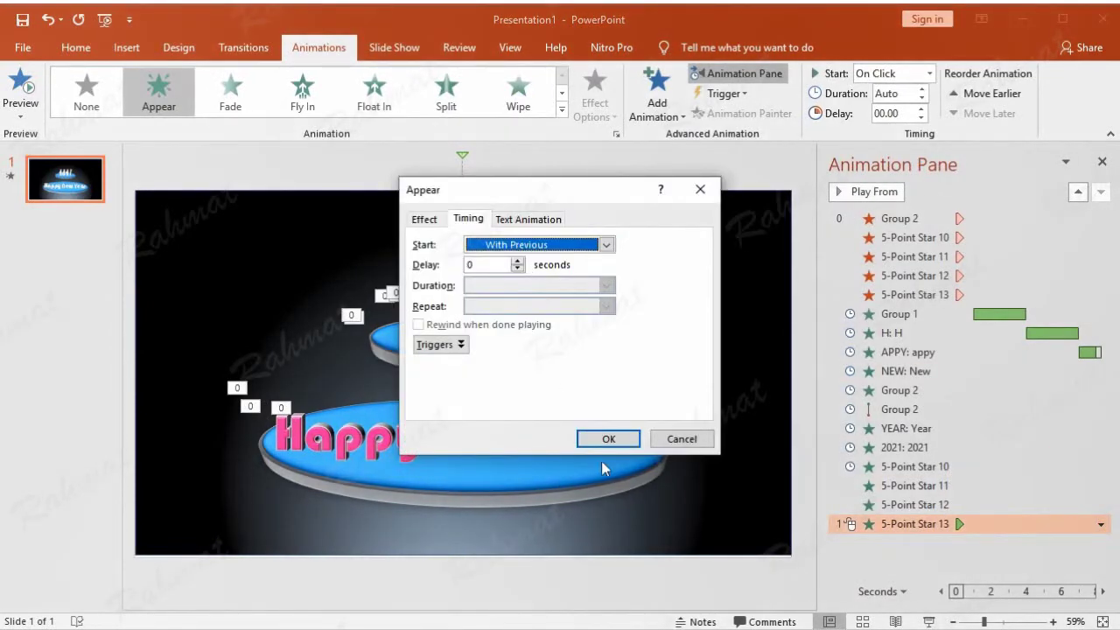
{"action": "left_click", "coordinate": [607, 439]}
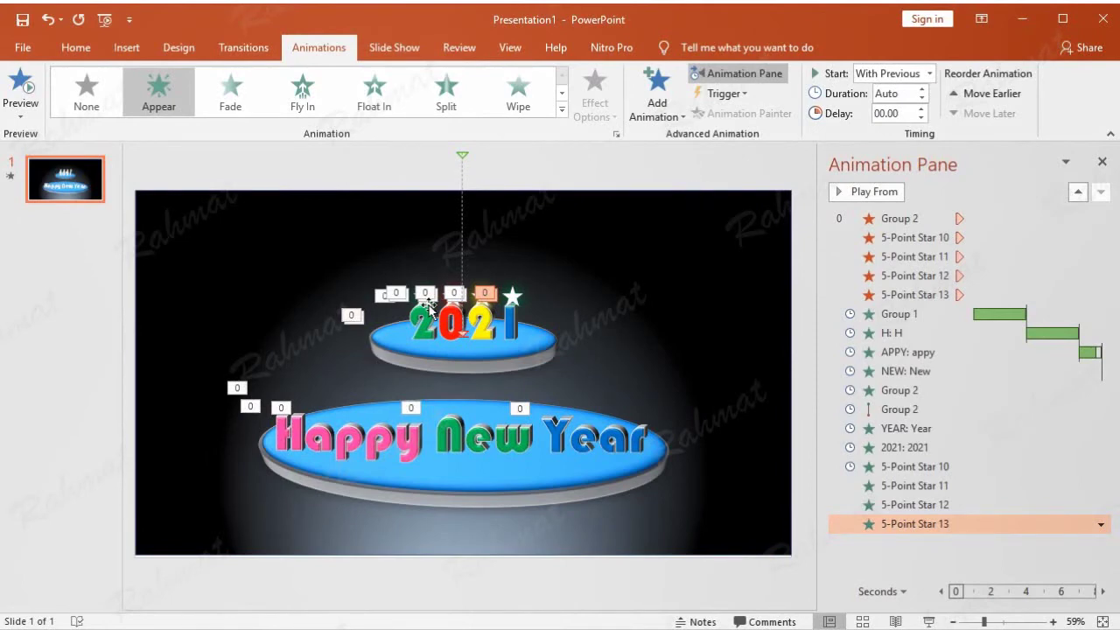
{"action": "left_click", "coordinate": [428, 308]}
{"action": "left_click", "coordinate": [656, 96]}
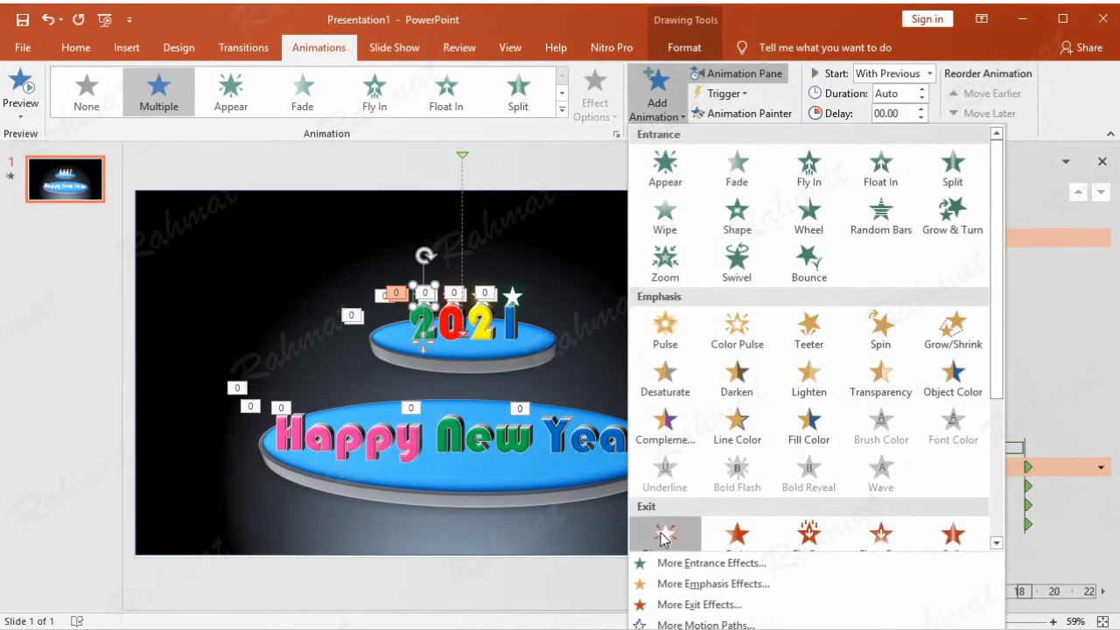
Apply a Down motion path to the star above the first 2
{"action": "left_click", "coordinate": [699, 603]}
{"action": "scroll", "coordinate": [608, 456], "scroll_direction": "down", "scroll_amount": 3}
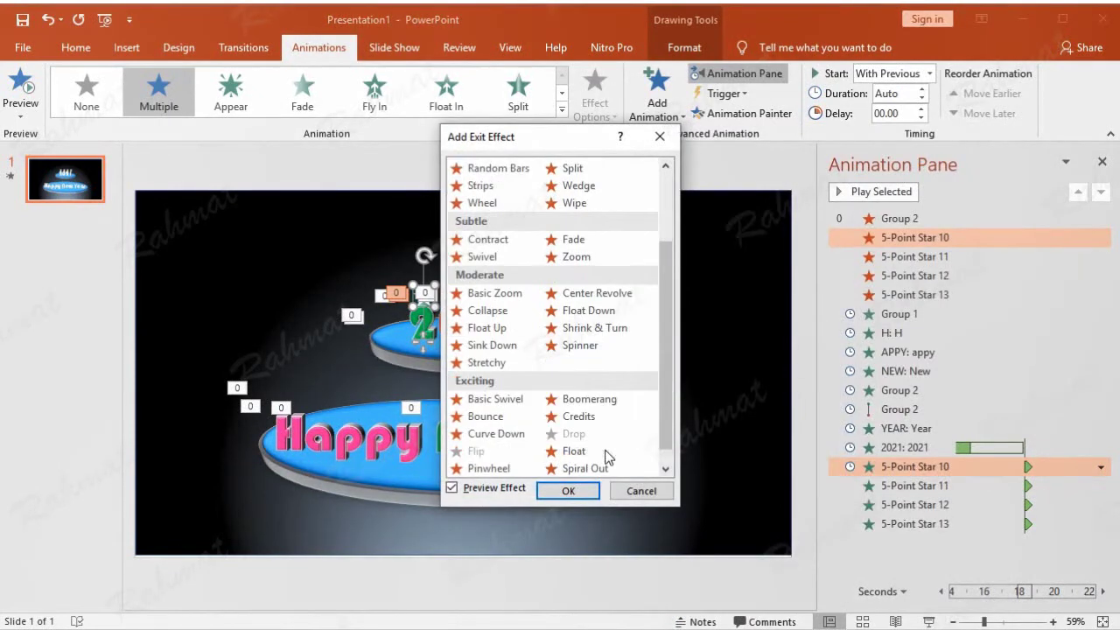
{"action": "scroll", "coordinate": [608, 457], "scroll_direction": "down", "scroll_amount": 1}
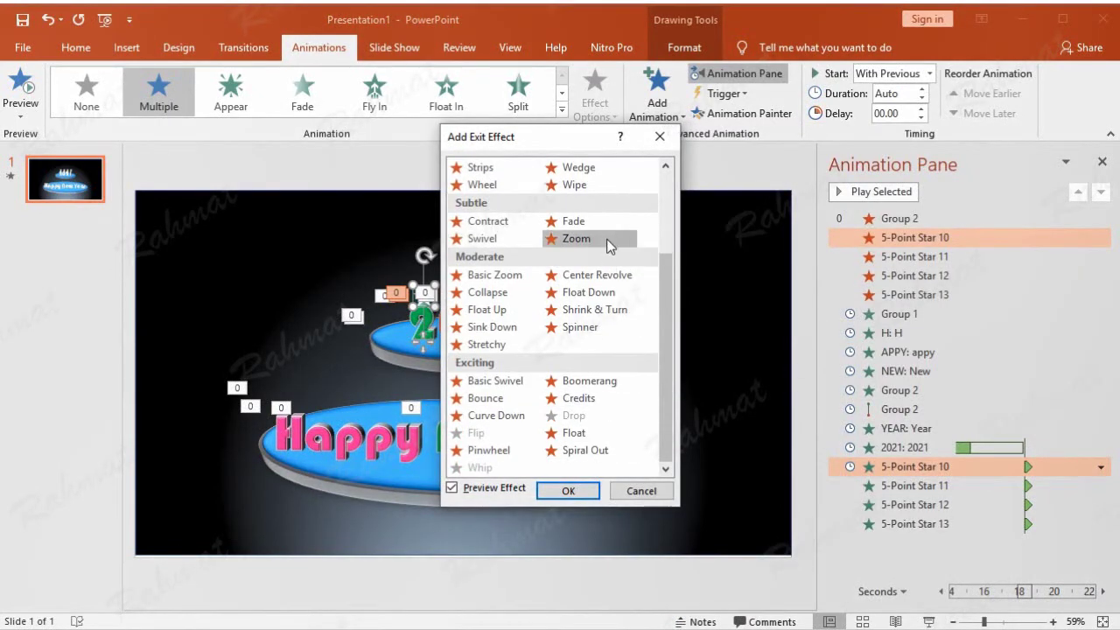
{"action": "left_click", "coordinate": [640, 490]}
{"action": "left_click", "coordinate": [656, 96]}
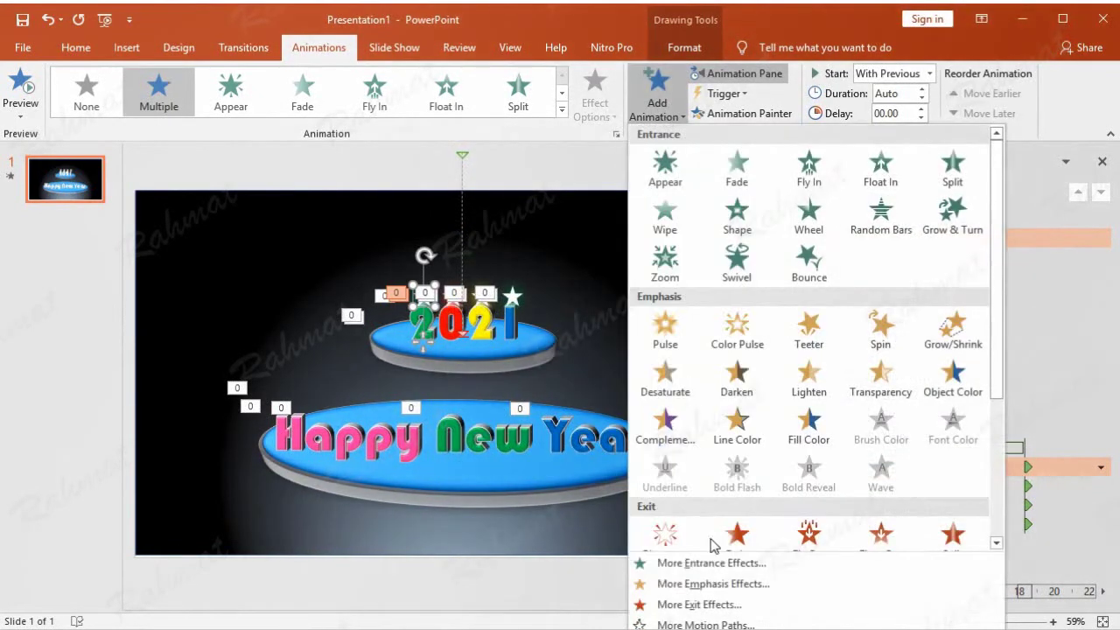
{"action": "left_click", "coordinate": [713, 624]}
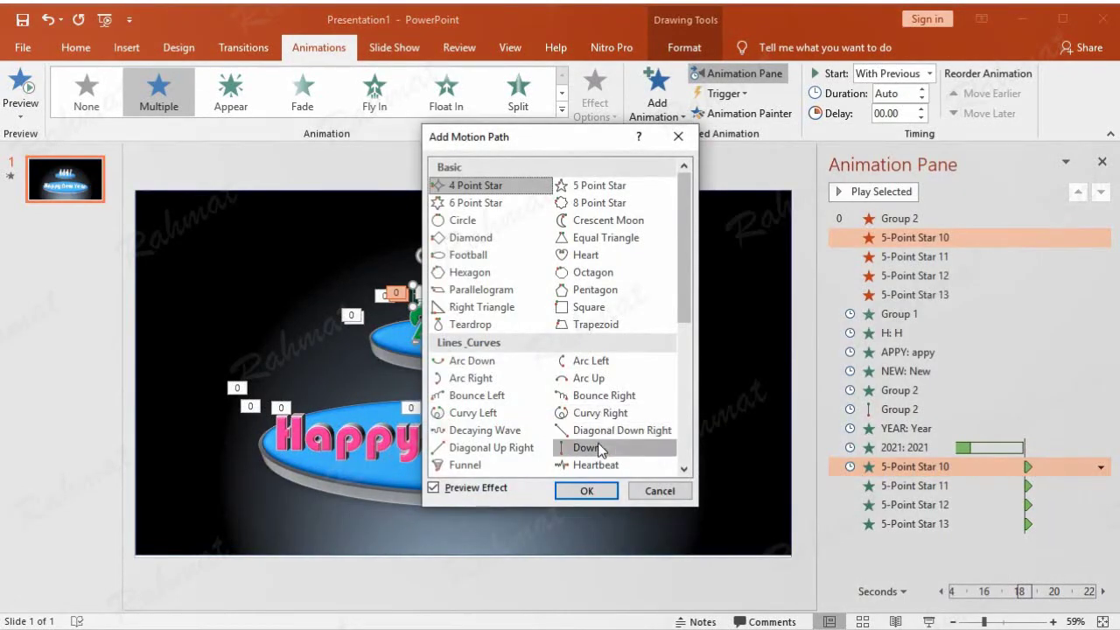
{"action": "left_click", "coordinate": [600, 448]}
{"action": "left_click", "coordinate": [585, 490]}
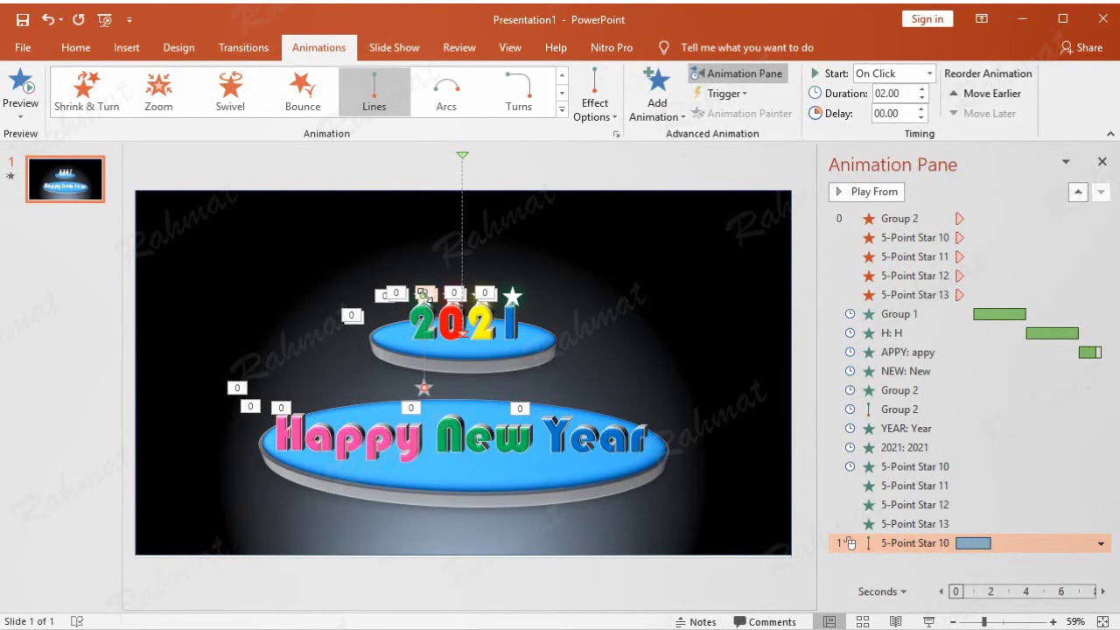
Move the path's start above the slide top and its end onto the star
{"action": "left_click_drag", "start_coordinate": [422, 295], "coordinate": [423, 165]}
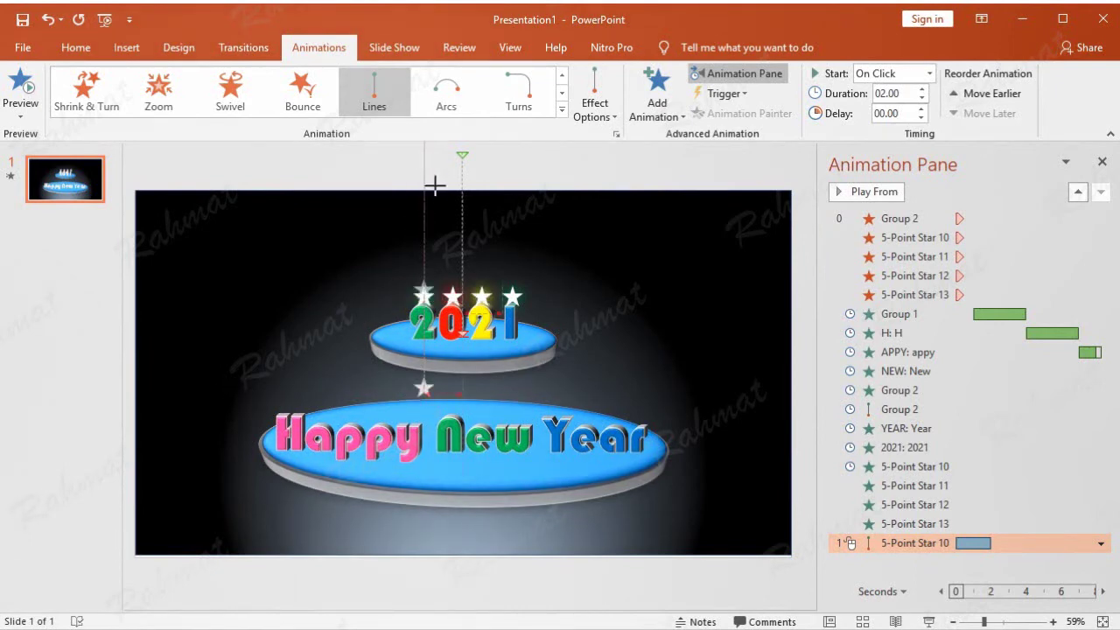
{"action": "left_click_drag", "start_coordinate": [426, 164], "coordinate": [427, 168]}
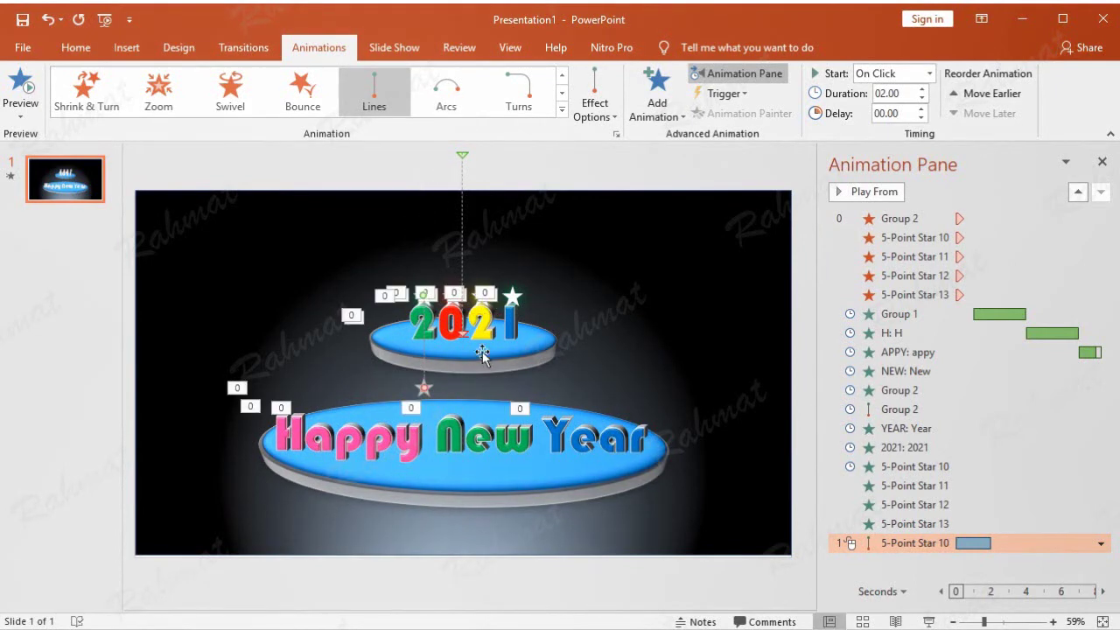
{"action": "left_click_drag", "start_coordinate": [425, 294], "coordinate": [411, 168]}
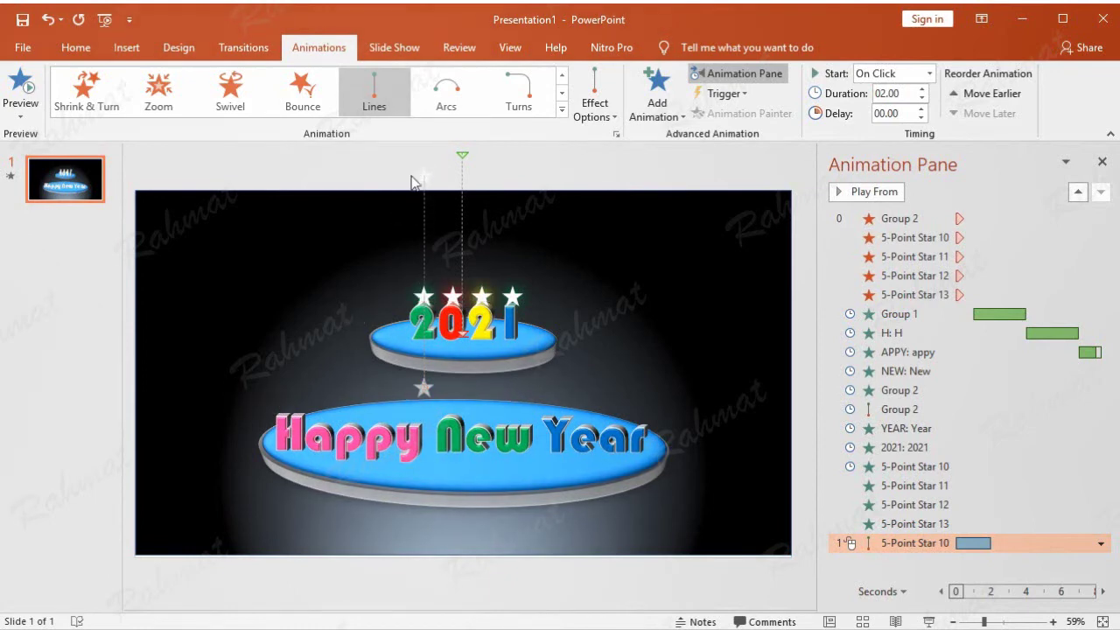
{"action": "left_click_drag", "start_coordinate": [411, 179], "coordinate": [422, 175]}
{"action": "left_click_drag", "start_coordinate": [423, 388], "coordinate": [424, 297]}
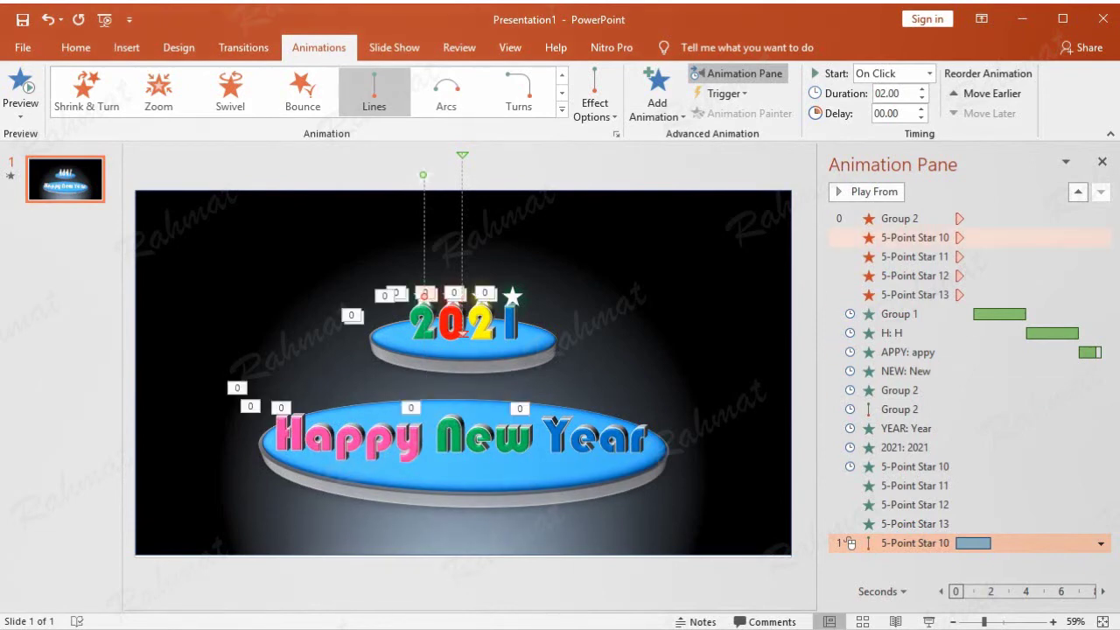
Set the Down path animation to start After Previous
{"action": "left_click", "coordinate": [1101, 543]}
{"action": "left_click", "coordinate": [1035, 484]}
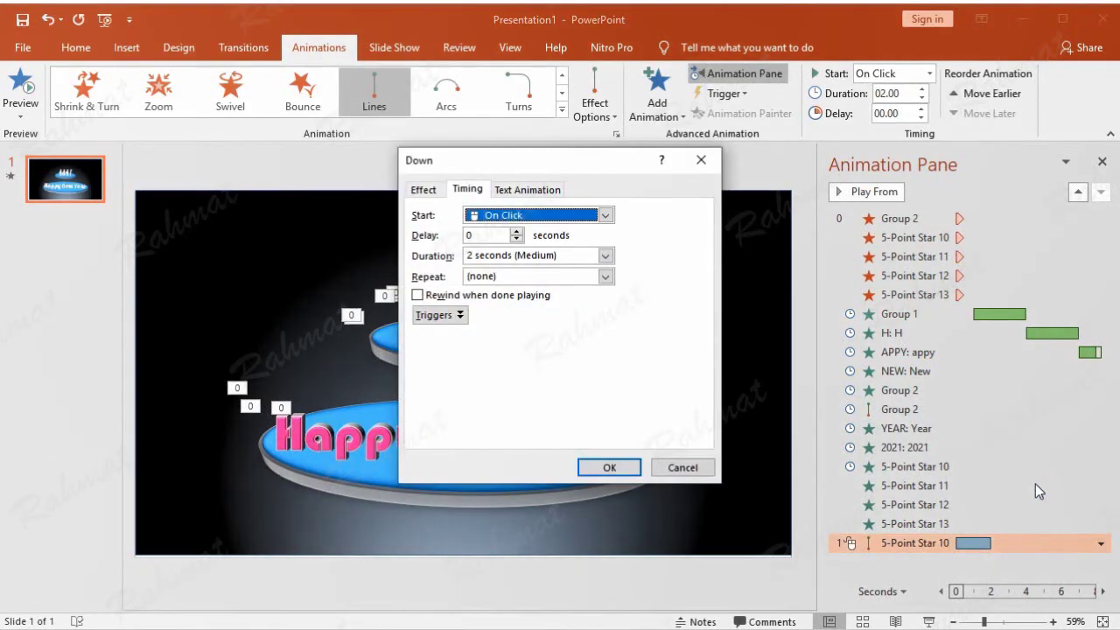
{"action": "left_click", "coordinate": [604, 215]}
{"action": "left_click", "coordinate": [606, 259]}
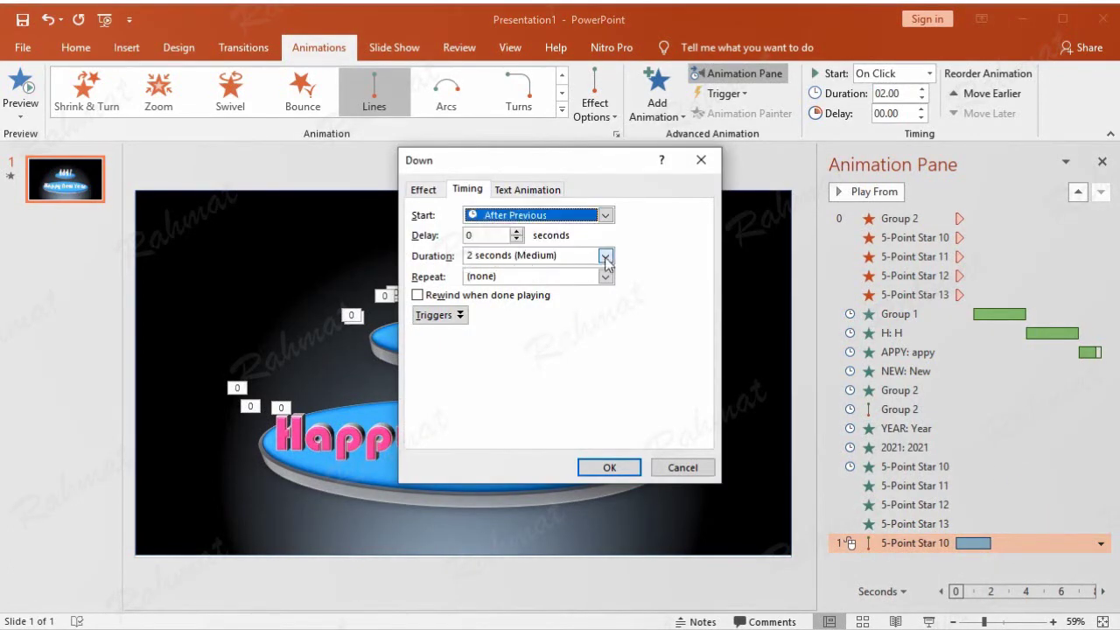
{"action": "left_click", "coordinate": [435, 190]}
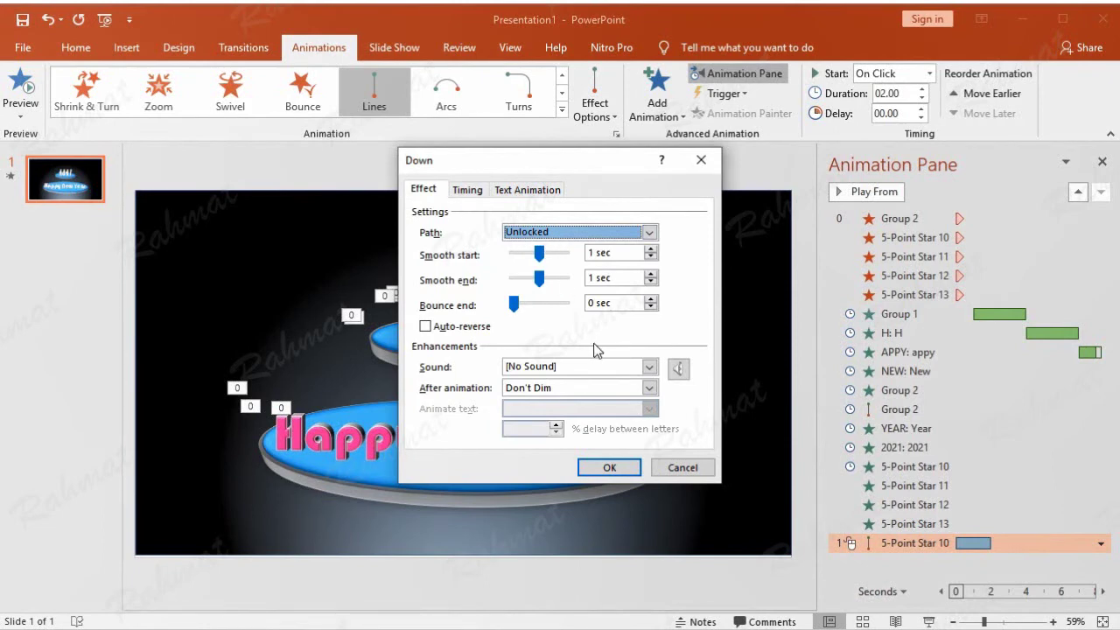
{"action": "left_click", "coordinate": [602, 468]}
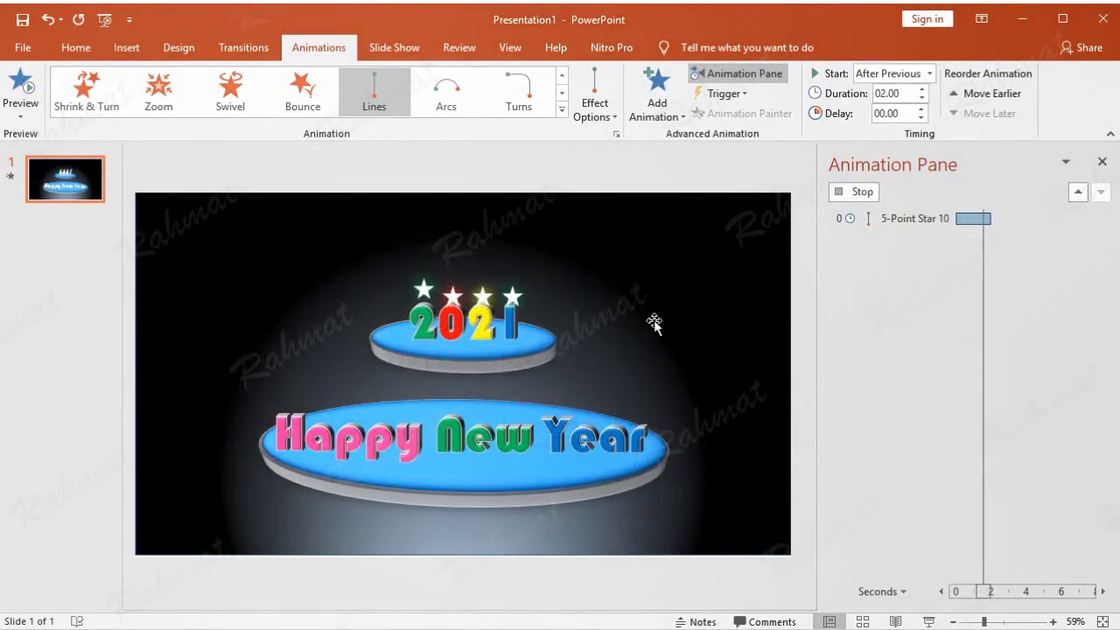
Apply a Down motion path to the star above the 0, starting it above 2021
{"action": "left_click", "coordinate": [455, 303]}
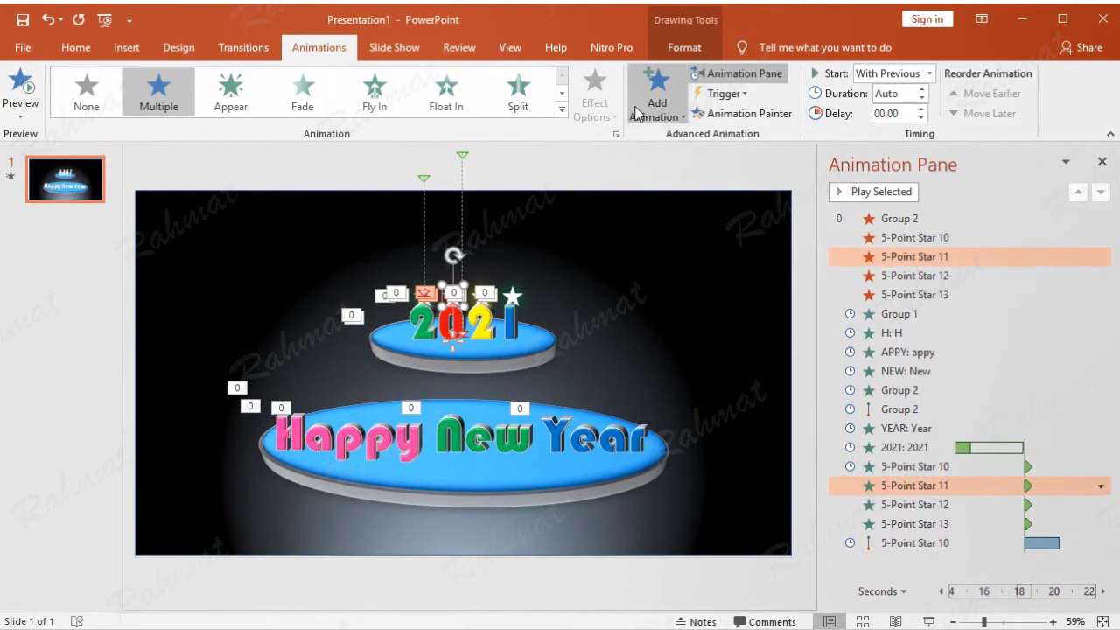
{"action": "left_click", "coordinate": [656, 98]}
{"action": "left_click", "coordinate": [726, 623]}
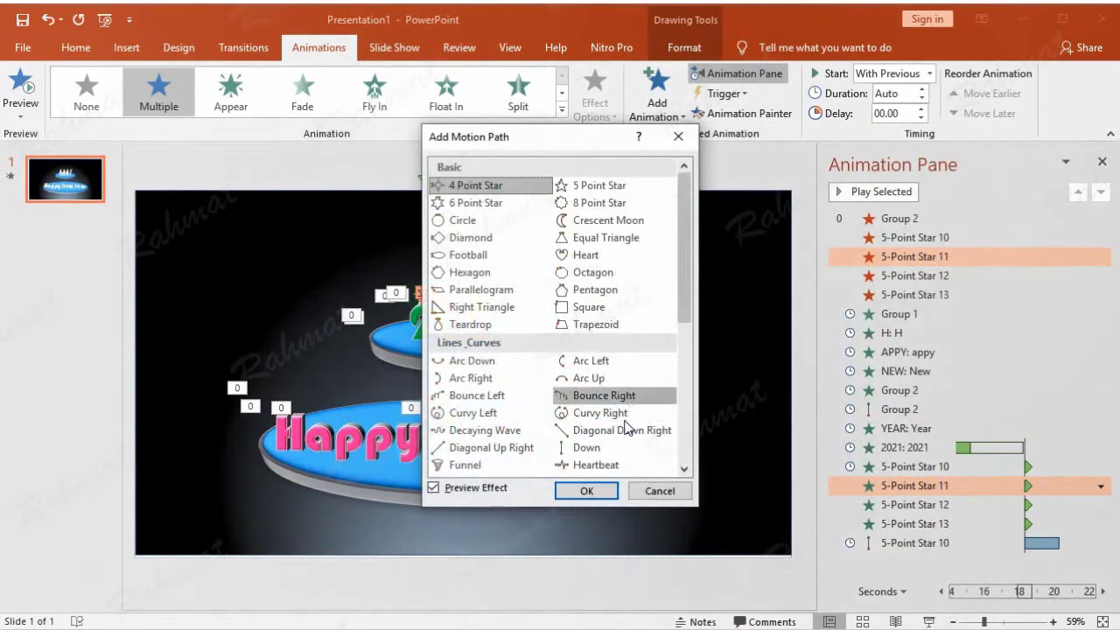
{"action": "left_click", "coordinate": [604, 450]}
{"action": "left_click", "coordinate": [603, 490]}
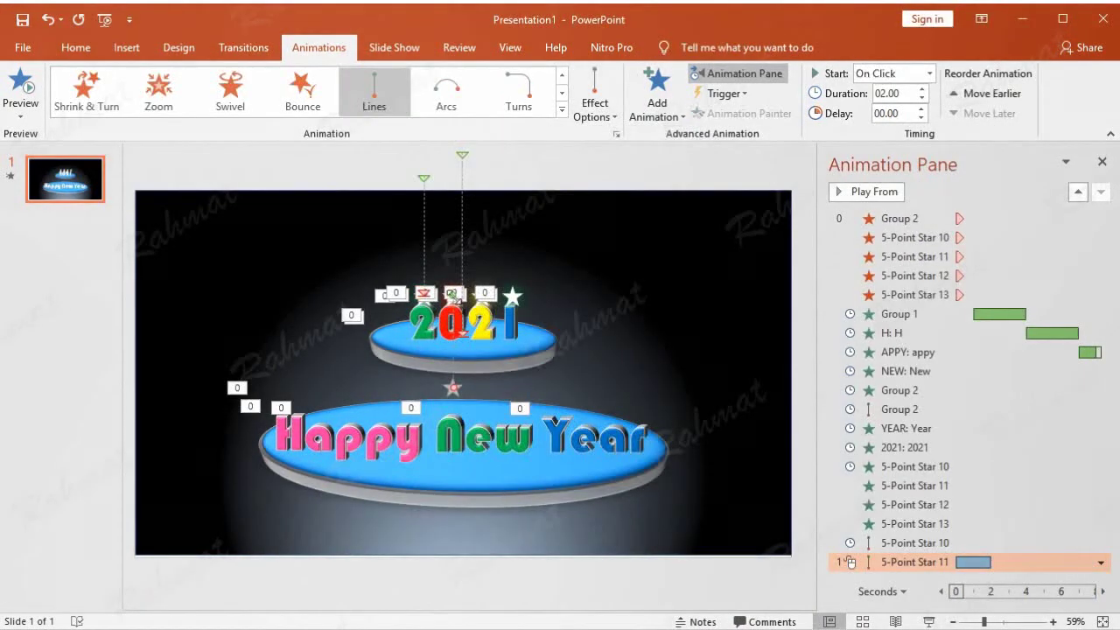
{"action": "left_click_drag", "start_coordinate": [452, 293], "coordinate": [452, 177]}
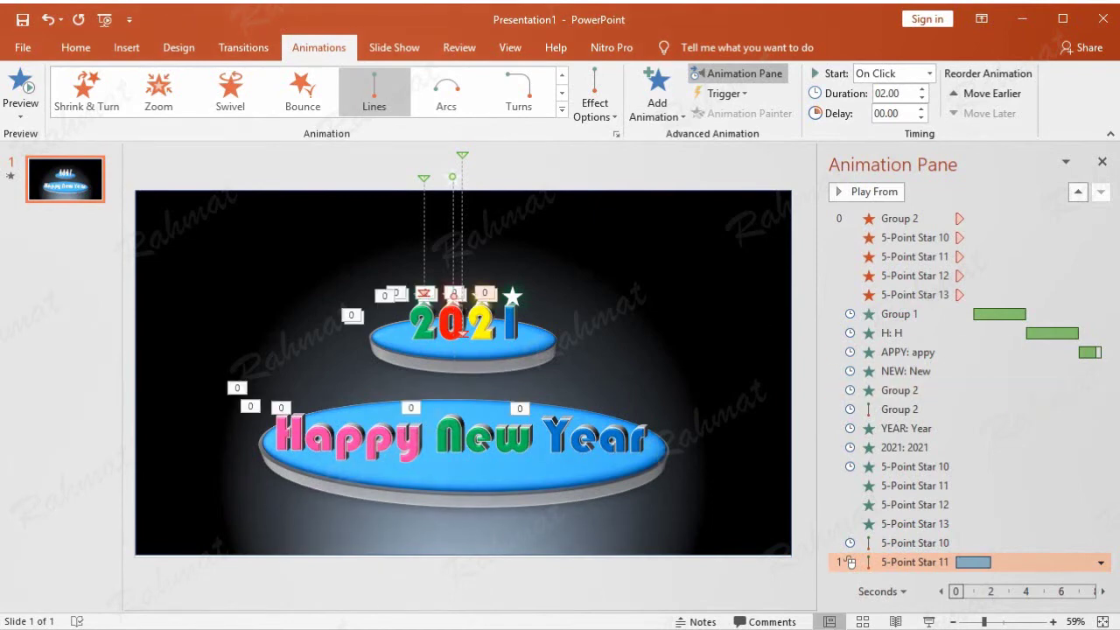
Set Star 11's Down path to start With Previous
{"action": "left_click", "coordinate": [1100, 562]}
{"action": "left_click", "coordinate": [1053, 503]}
{"action": "left_click", "coordinate": [528, 216]}
{"action": "left_click", "coordinate": [522, 248]}
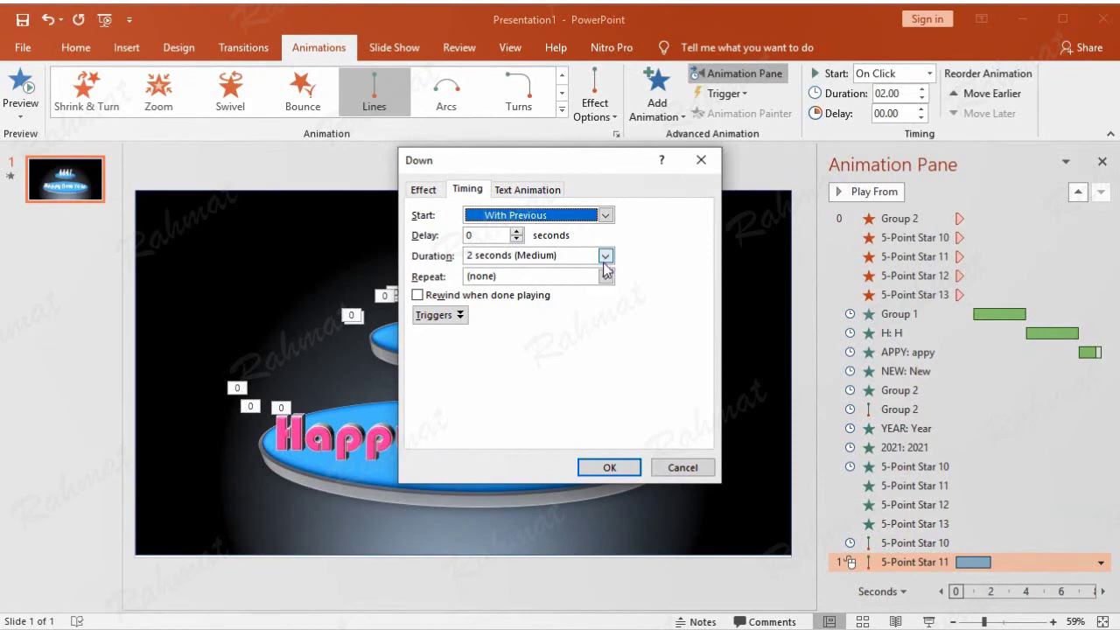
{"action": "left_click", "coordinate": [423, 190]}
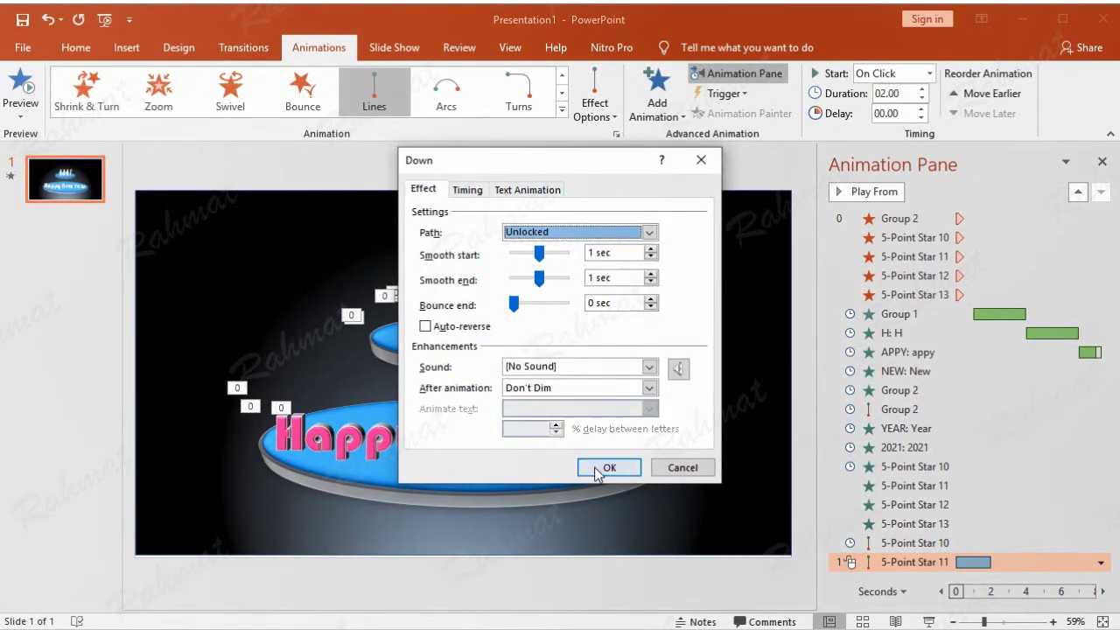
{"action": "left_click", "coordinate": [609, 467]}
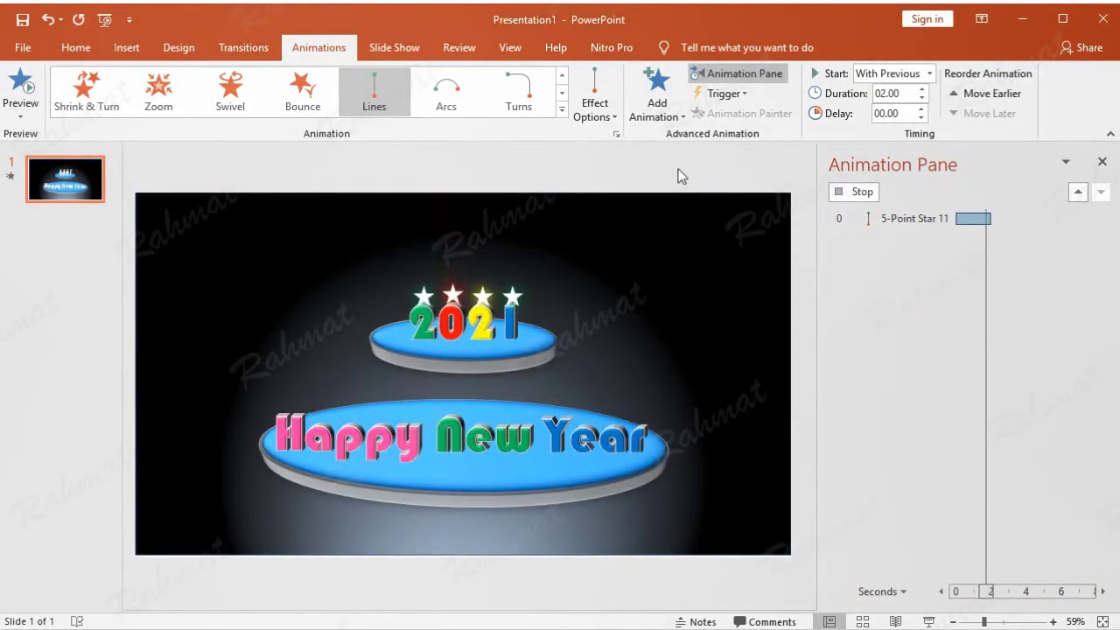
Apply a Down motion path to Star 12, stretching its start above 2021
{"action": "left_click", "coordinate": [486, 305]}
{"action": "left_click", "coordinate": [656, 96]}
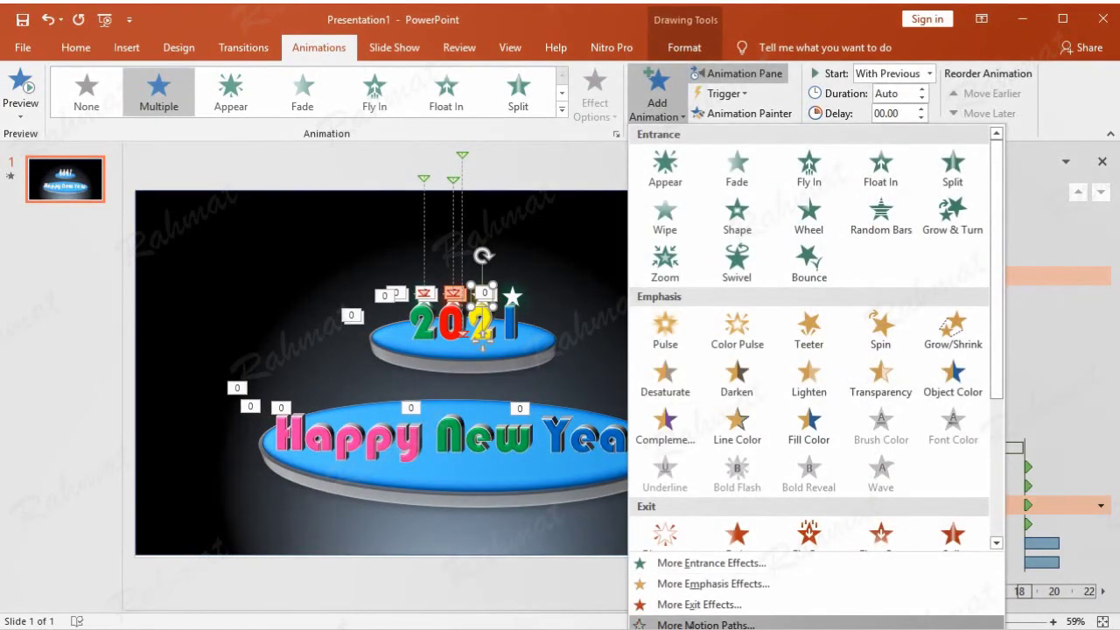
{"action": "left_click", "coordinate": [705, 625]}
{"action": "left_click", "coordinate": [607, 447]}
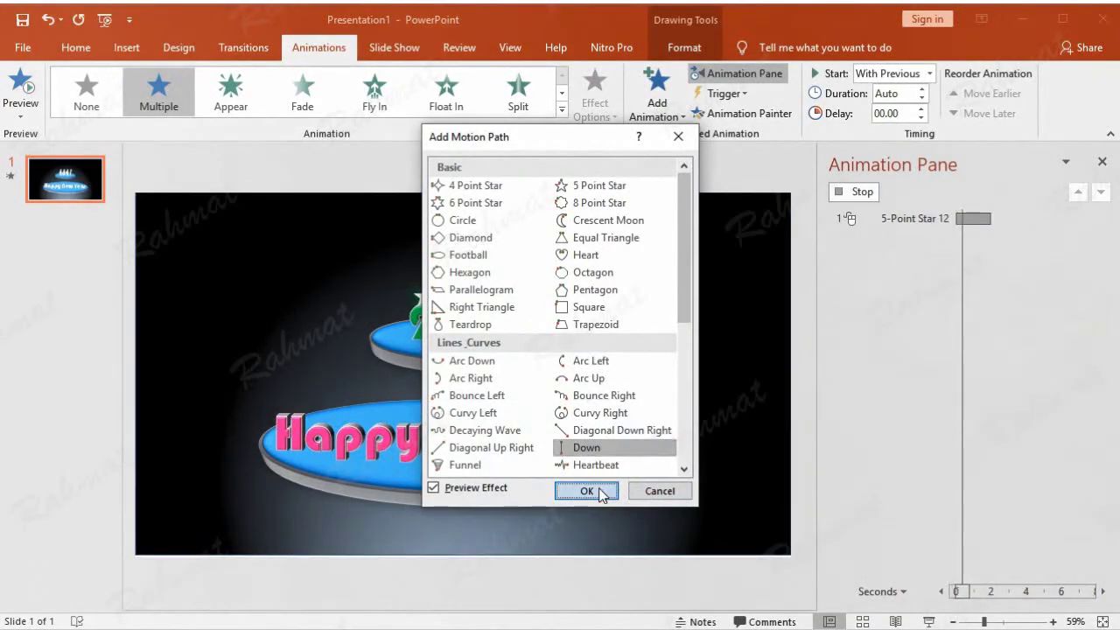
{"action": "left_click", "coordinate": [586, 491]}
{"action": "left_click_drag", "start_coordinate": [482, 299], "coordinate": [466, 180]}
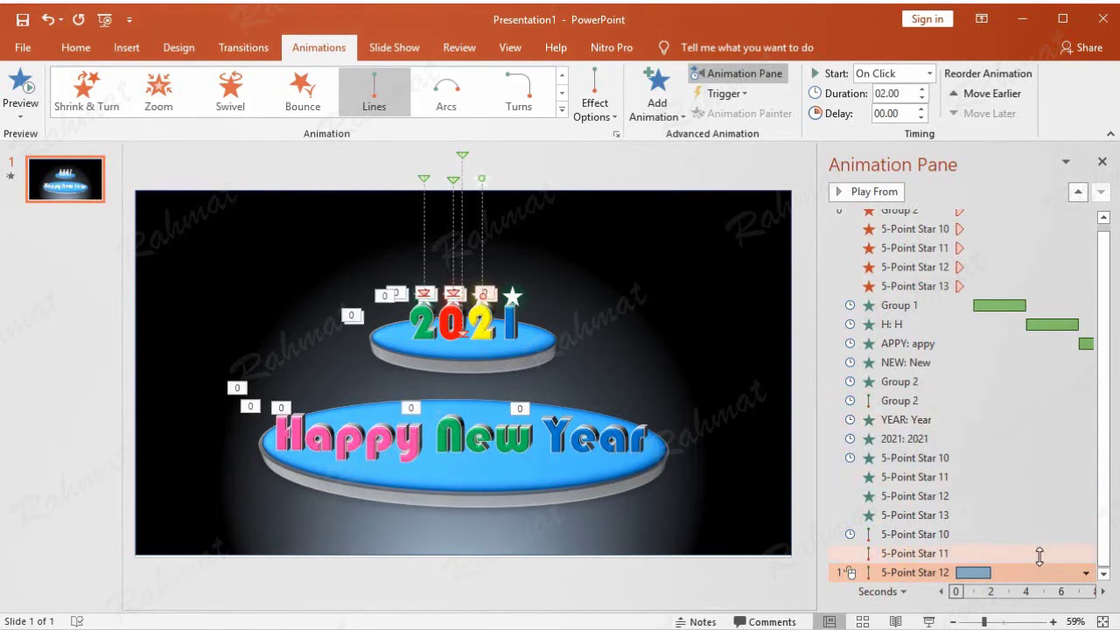
Set Star 12's Down path to start With Previous
{"action": "left_click", "coordinate": [1084, 572]}
{"action": "left_click", "coordinate": [980, 512]}
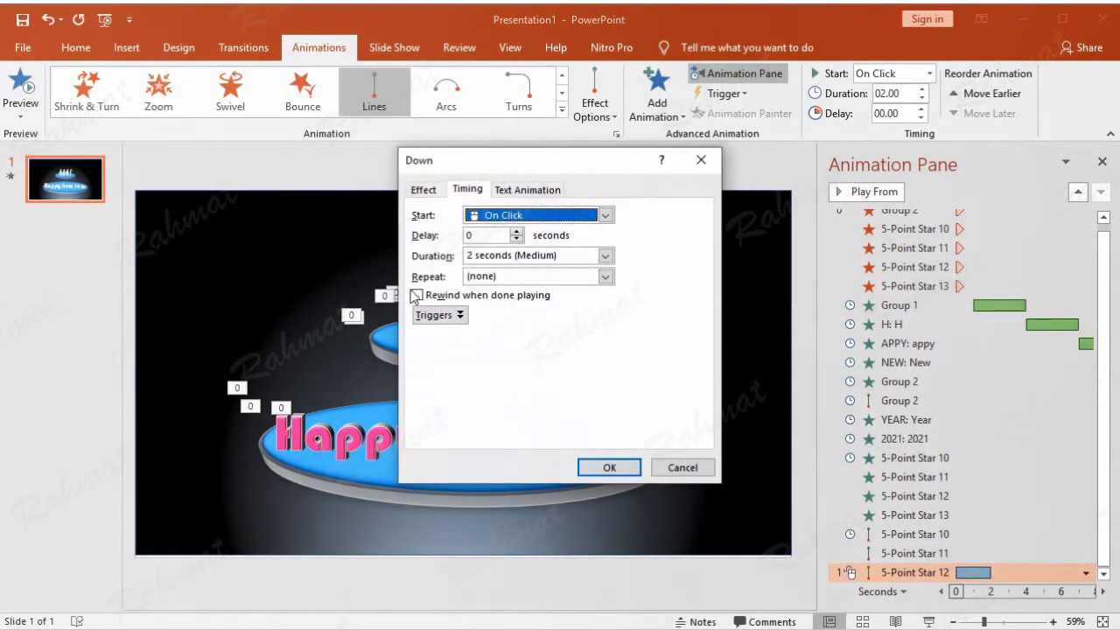
{"action": "left_click", "coordinate": [604, 214]}
{"action": "left_click", "coordinate": [516, 251]}
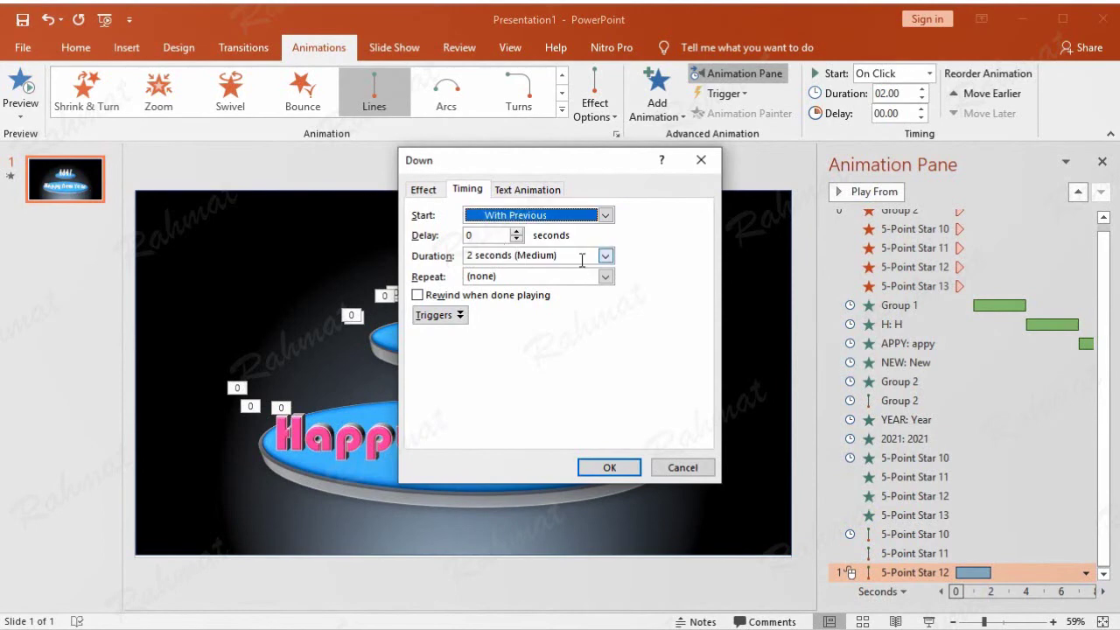
{"action": "left_click", "coordinate": [422, 189]}
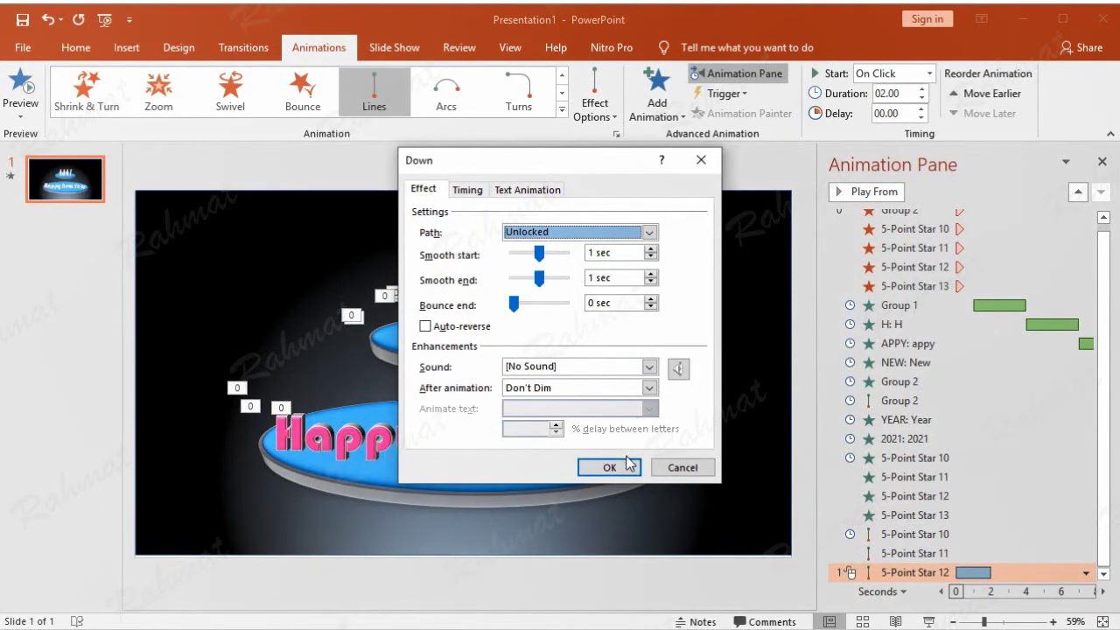
{"action": "left_click", "coordinate": [628, 464]}
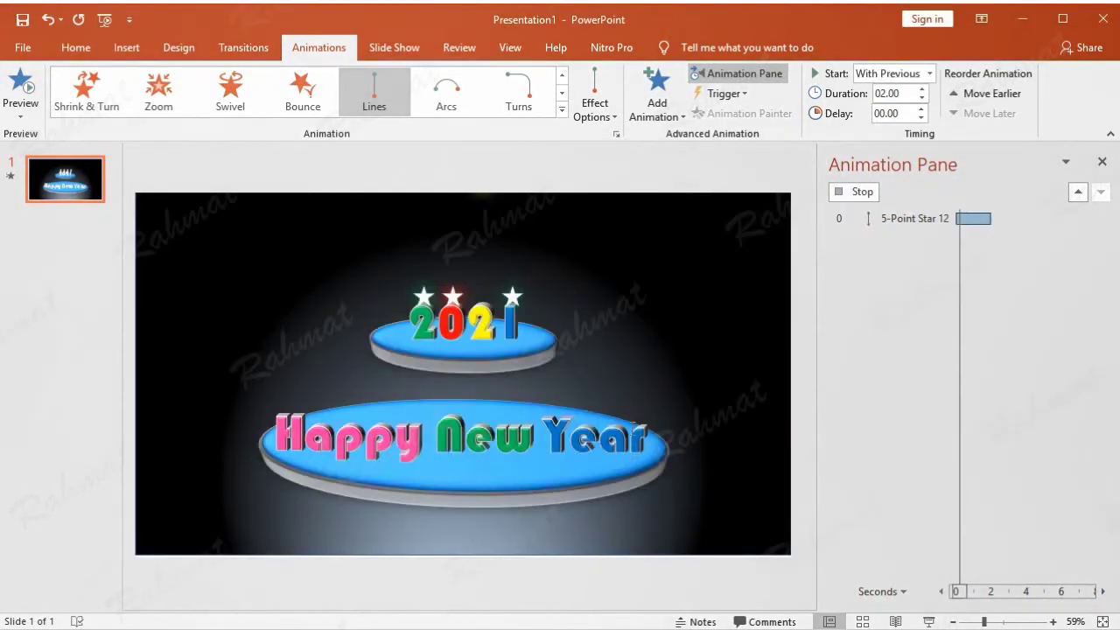
Apply a Down motion path to Star 13, aligning its start with the other stars
{"action": "left_click", "coordinate": [513, 302]}
{"action": "left_click", "coordinate": [656, 100]}
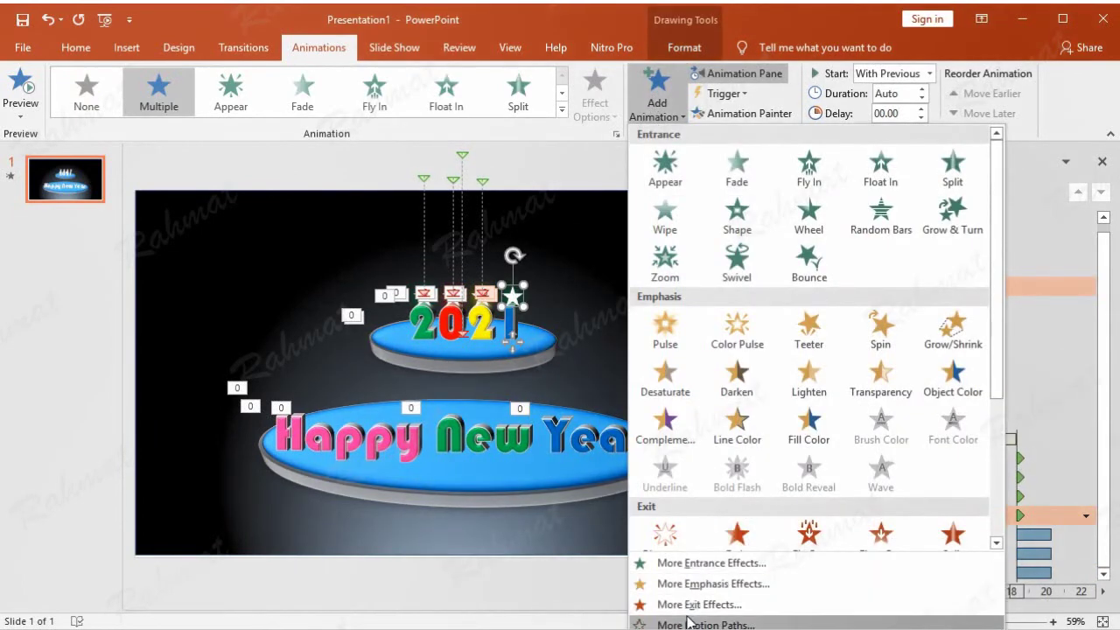
{"action": "left_click", "coordinate": [689, 623]}
{"action": "left_click", "coordinate": [605, 447]}
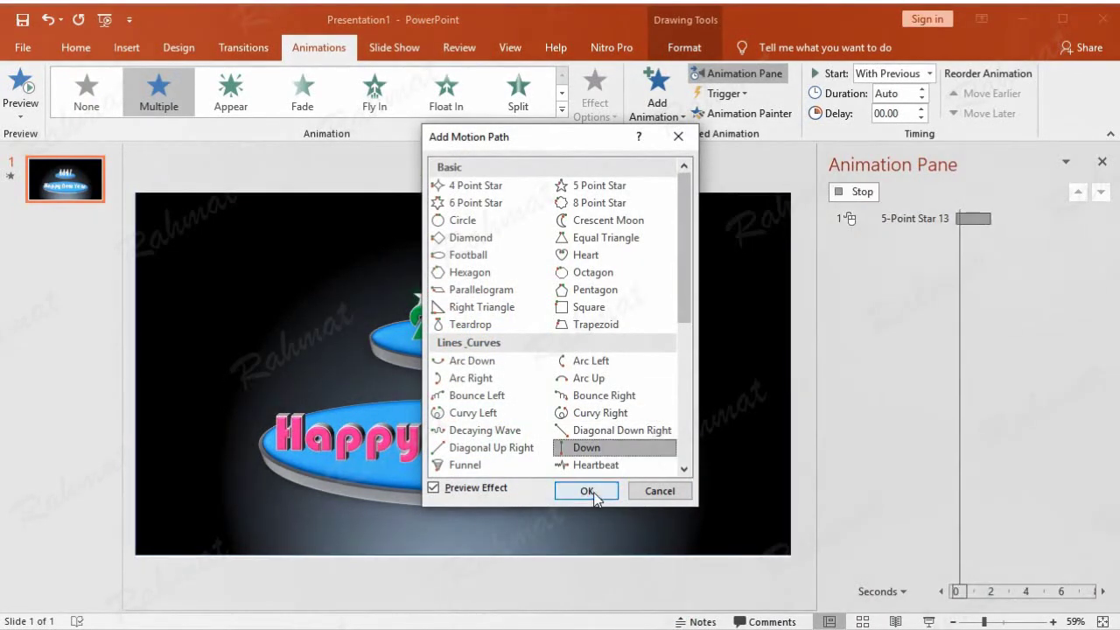
{"action": "left_click", "coordinate": [586, 490]}
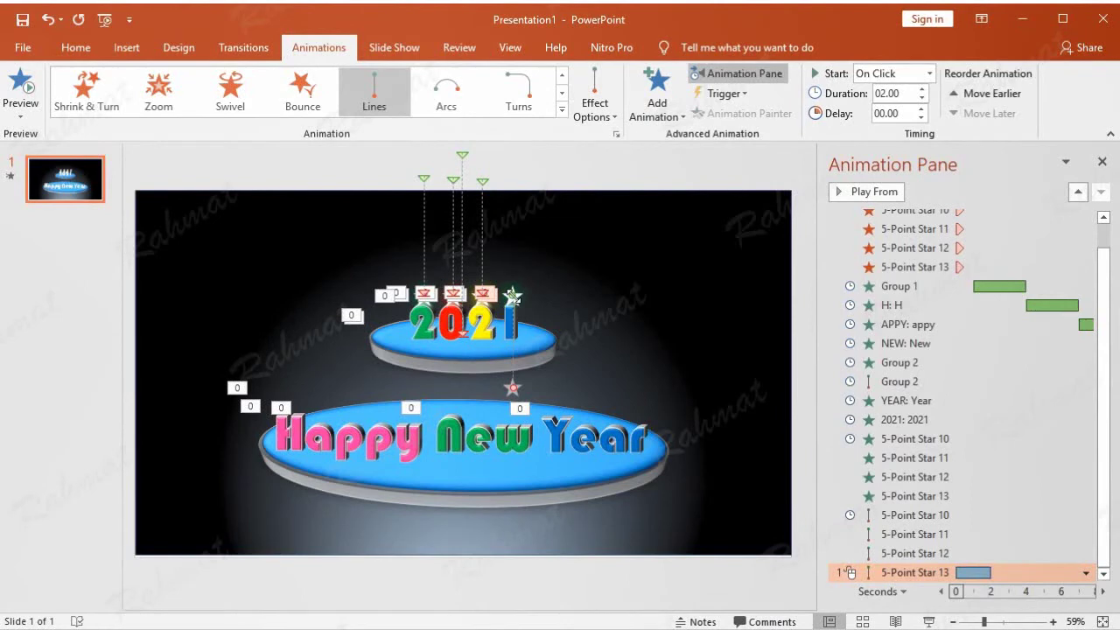
{"action": "left_click_drag", "start_coordinate": [514, 297], "coordinate": [506, 178]}
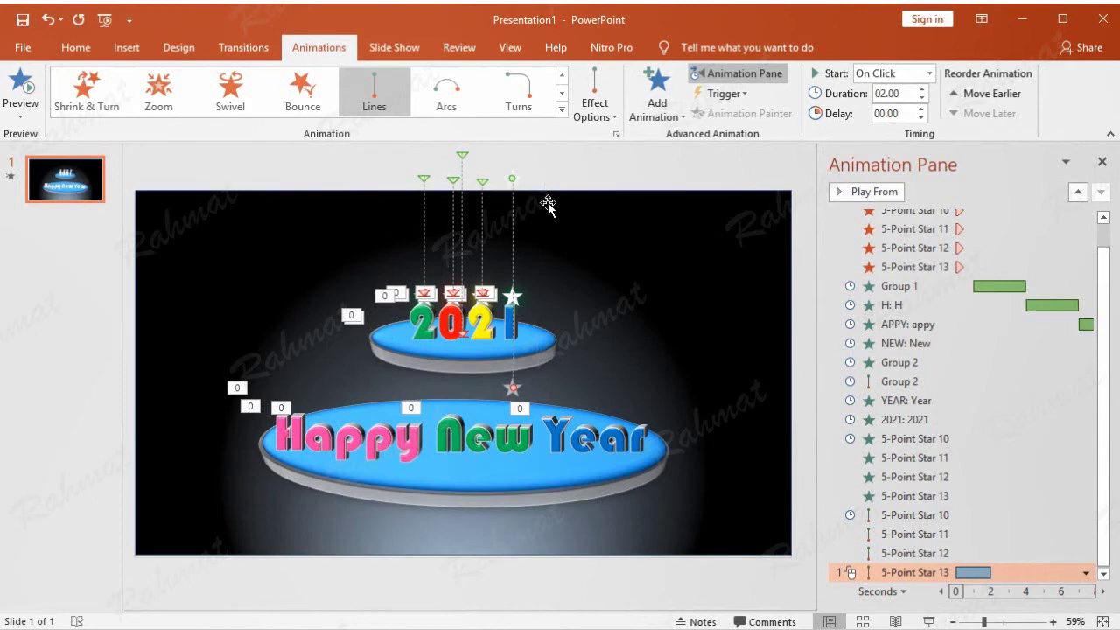
{"action": "left_click_drag", "start_coordinate": [513, 386], "coordinate": [511, 298]}
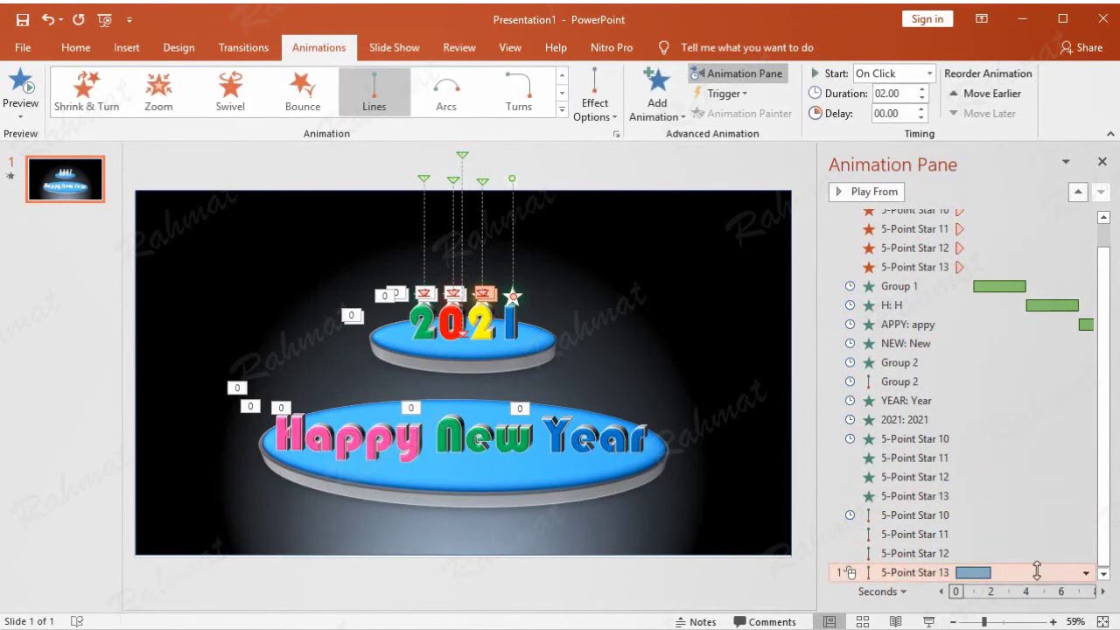
Set Star 13's Down path to start With Previous
{"action": "left_click", "coordinate": [1085, 572]}
{"action": "left_click", "coordinate": [966, 512]}
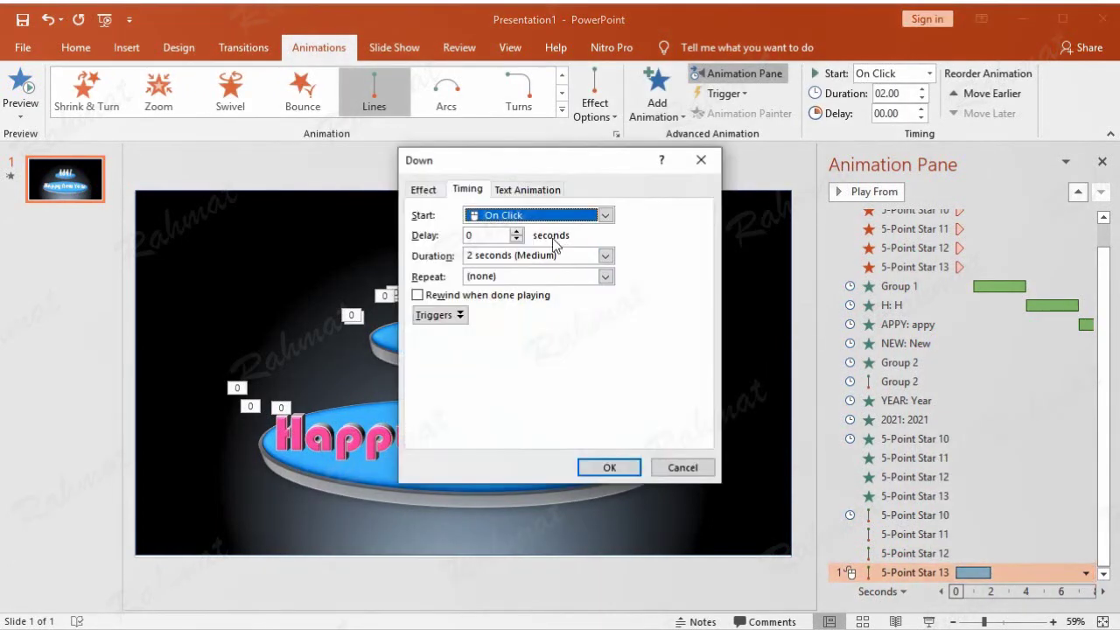
{"action": "left_click", "coordinate": [538, 215]}
{"action": "left_click", "coordinate": [541, 246]}
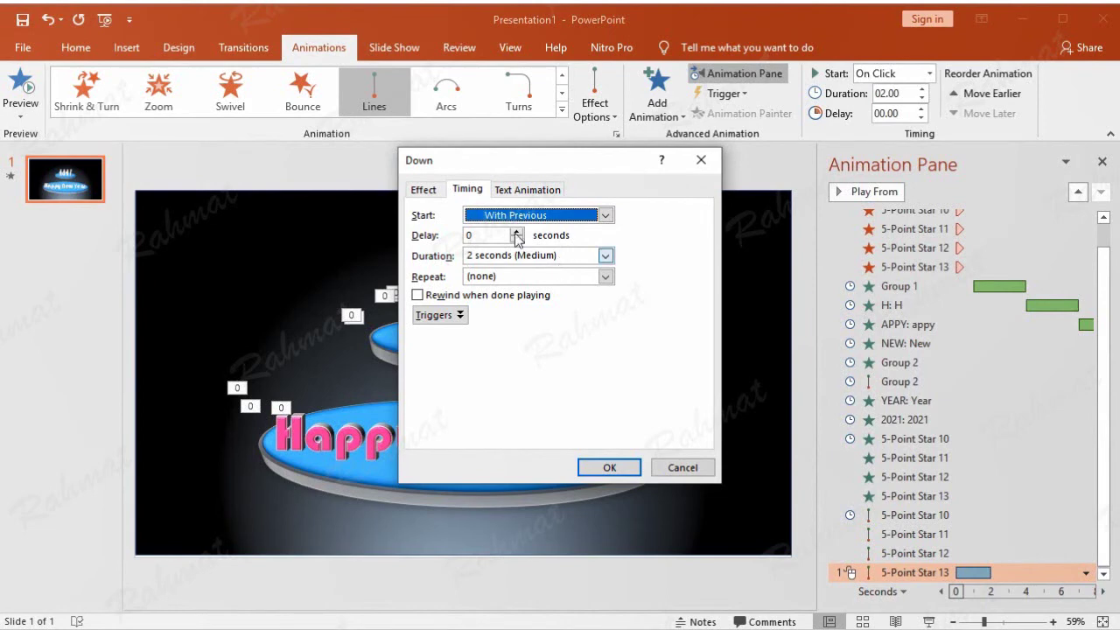
{"action": "left_click", "coordinate": [423, 190]}
{"action": "left_click", "coordinate": [613, 468]}
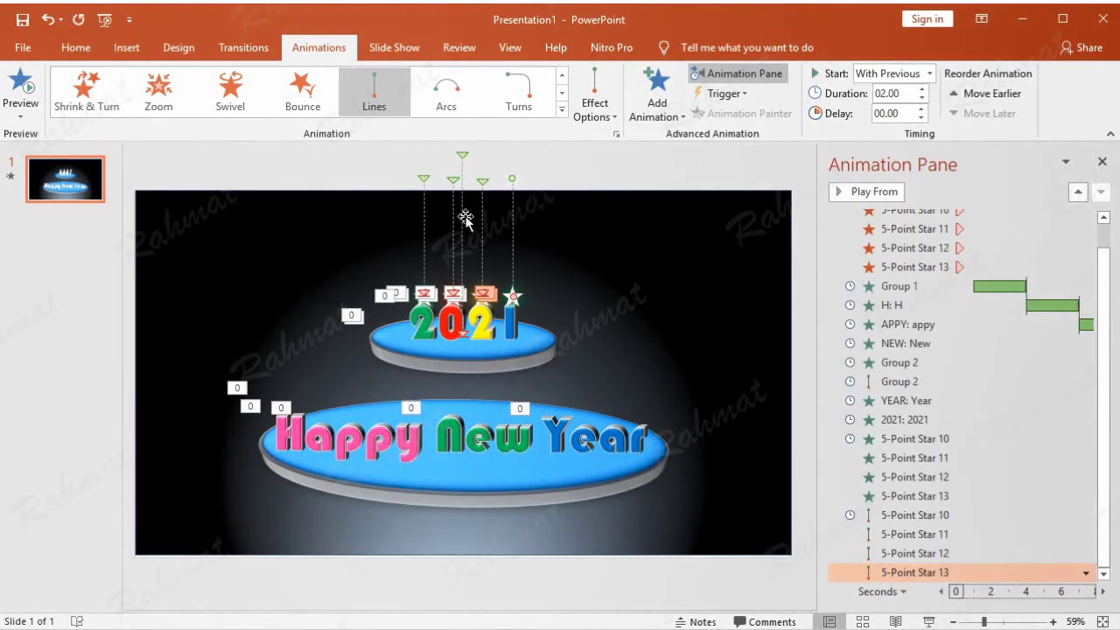
Shift Star 11's drop path rightward to line up, then select the 2021 group
{"action": "left_click", "coordinate": [454, 182]}
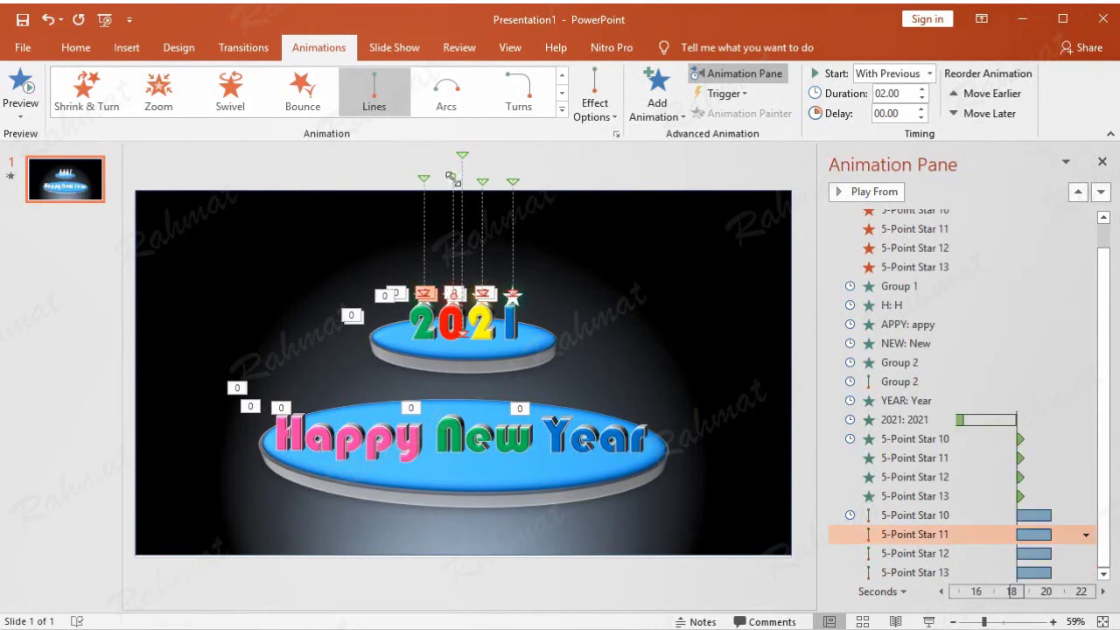
{"action": "left_click_drag", "start_coordinate": [451, 178], "coordinate": [482, 181]}
{"action": "left_click", "coordinate": [481, 180]}
{"action": "left_click", "coordinate": [598, 173]}
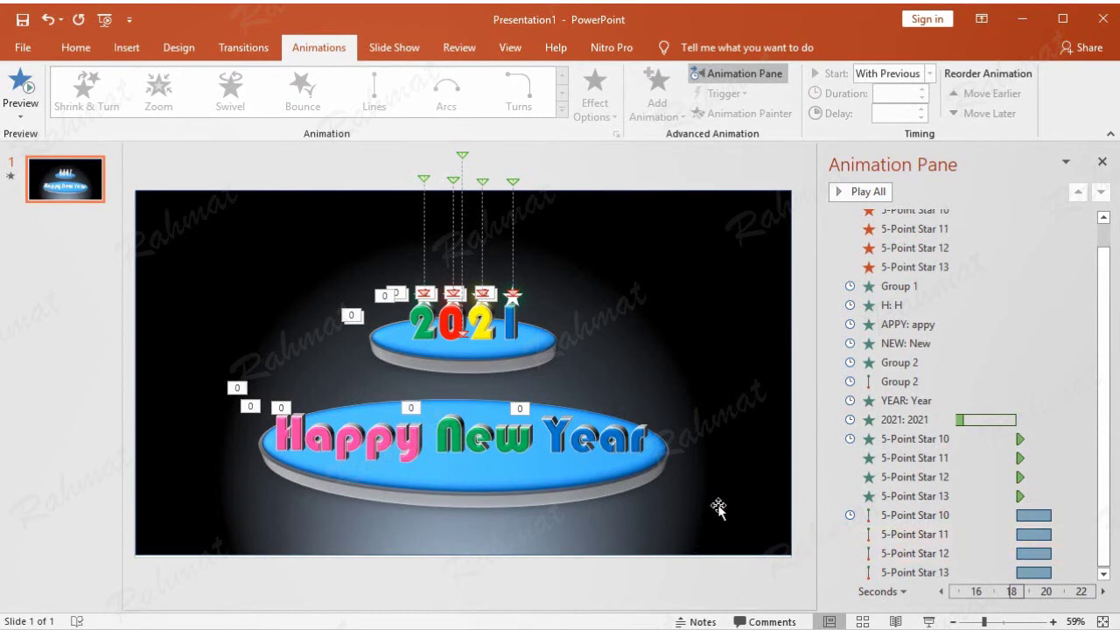
{"action": "left_click", "coordinate": [490, 317]}
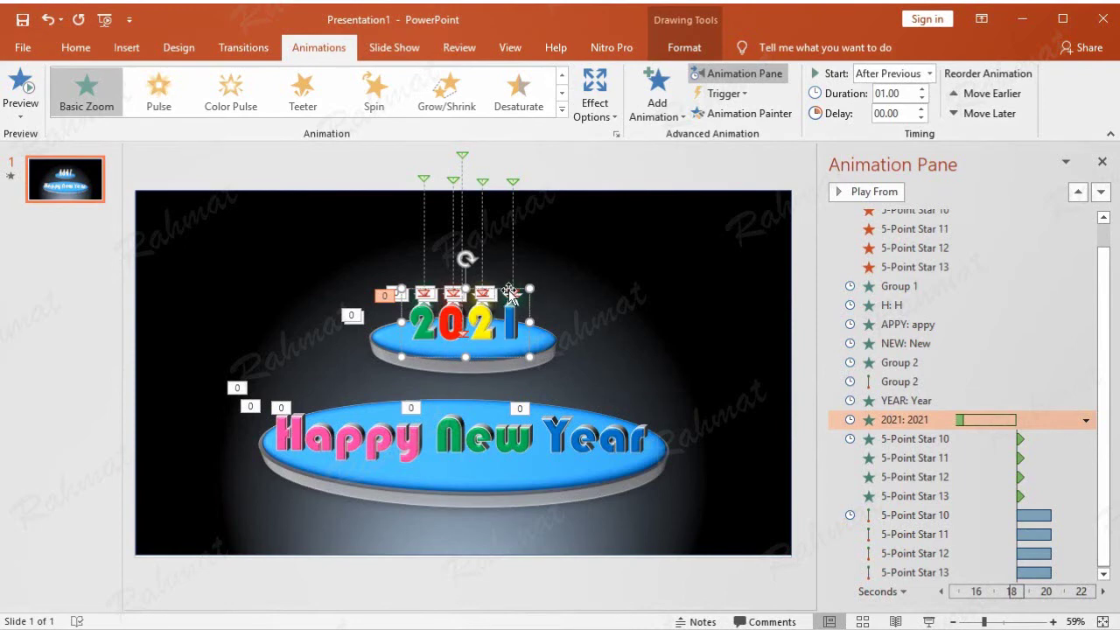
Apply the Pulse emphasis effect to the 2021 text
{"action": "left_click", "coordinate": [654, 109]}
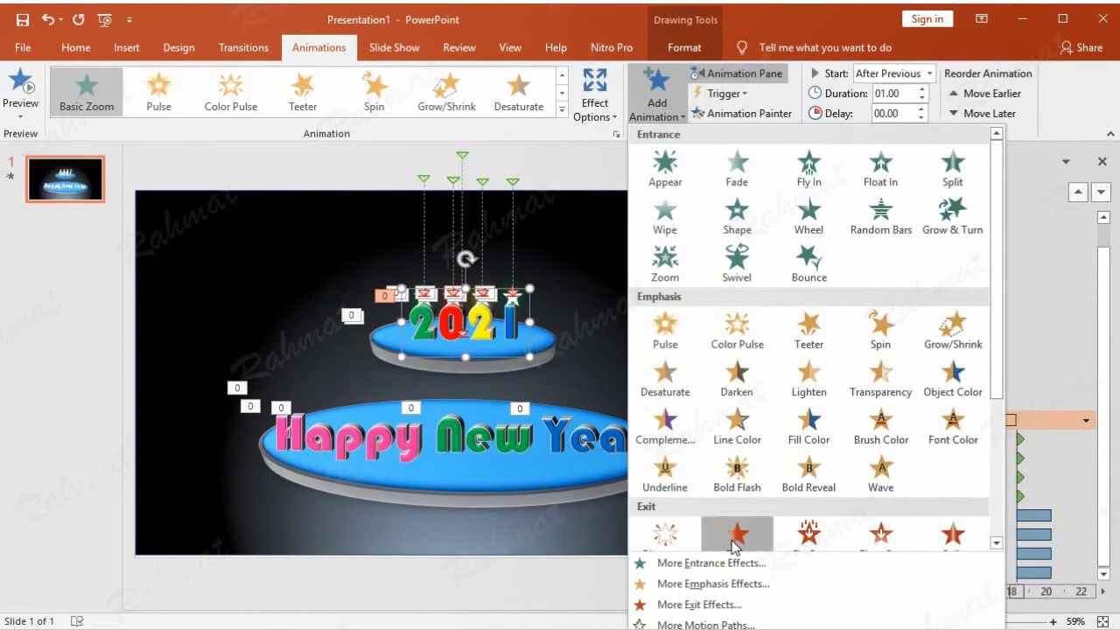
{"action": "left_click", "coordinate": [734, 584]}
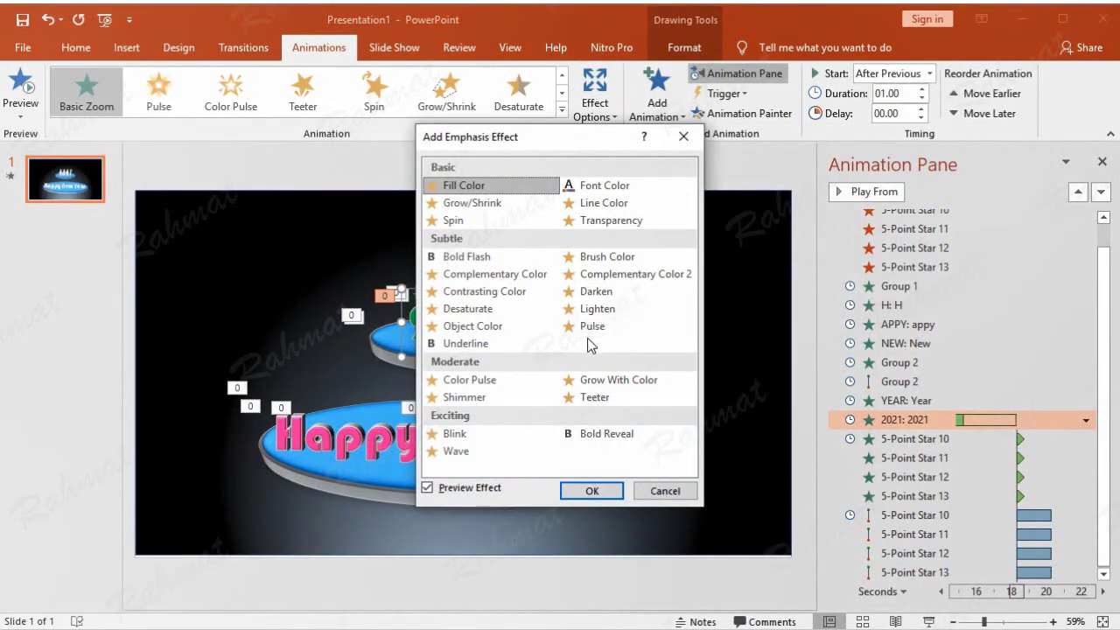
{"action": "left_click", "coordinate": [592, 325]}
{"action": "left_click", "coordinate": [592, 490]}
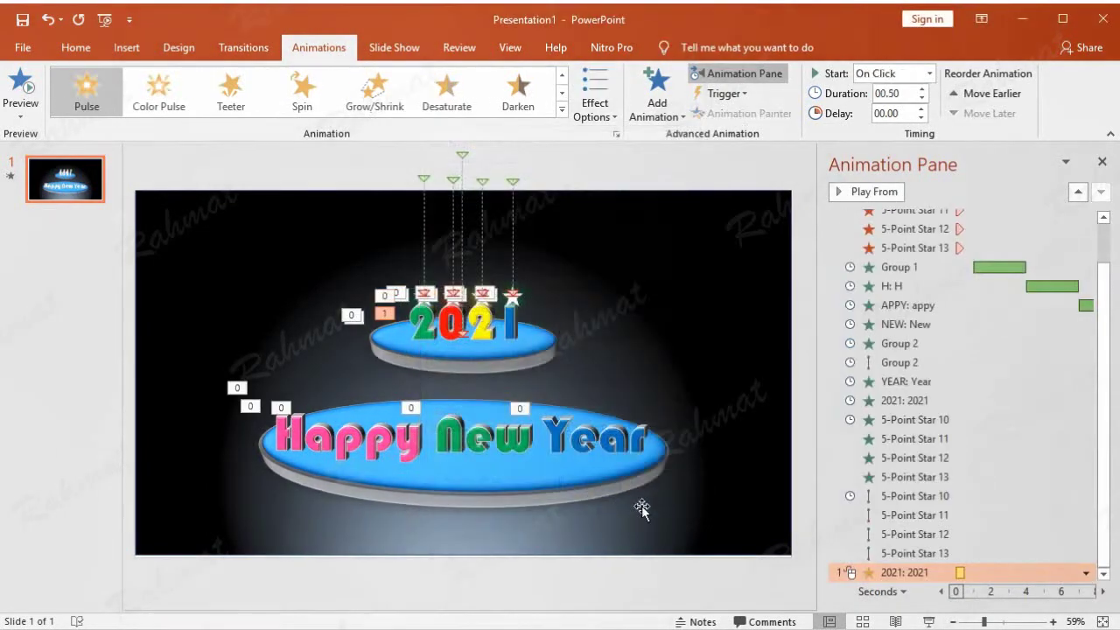
Set the 2021 Pulse to start After Previous and repeat 10 times, animating letter by letter
{"action": "left_click", "coordinate": [1085, 573]}
{"action": "left_click", "coordinate": [1028, 511]}
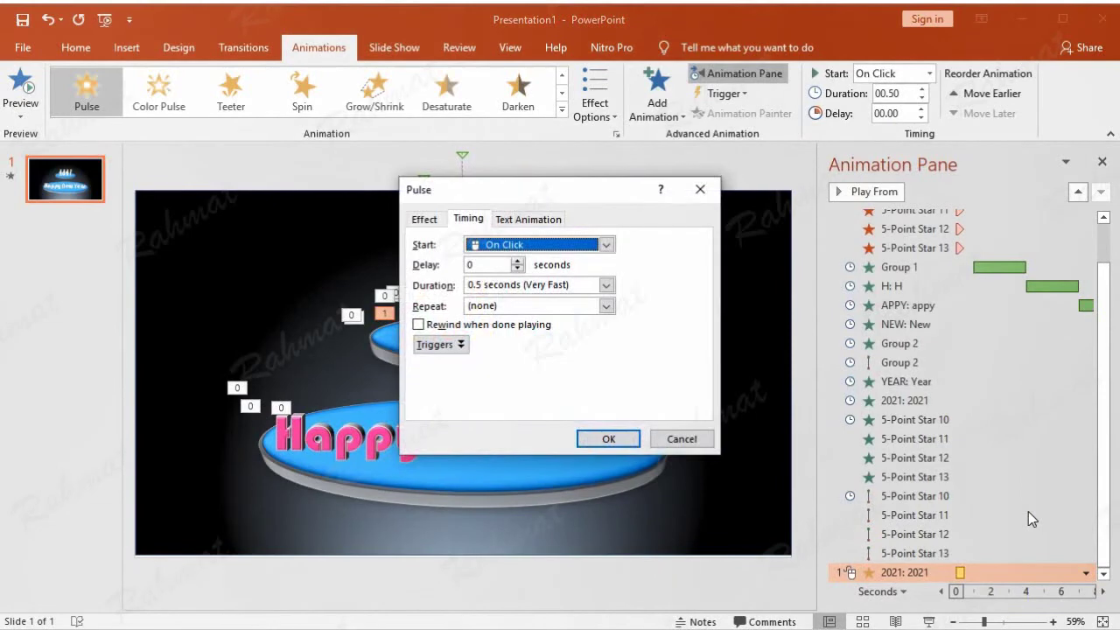
{"action": "left_click", "coordinate": [605, 244]}
{"action": "left_click", "coordinate": [525, 293]}
{"action": "left_click", "coordinate": [426, 218]}
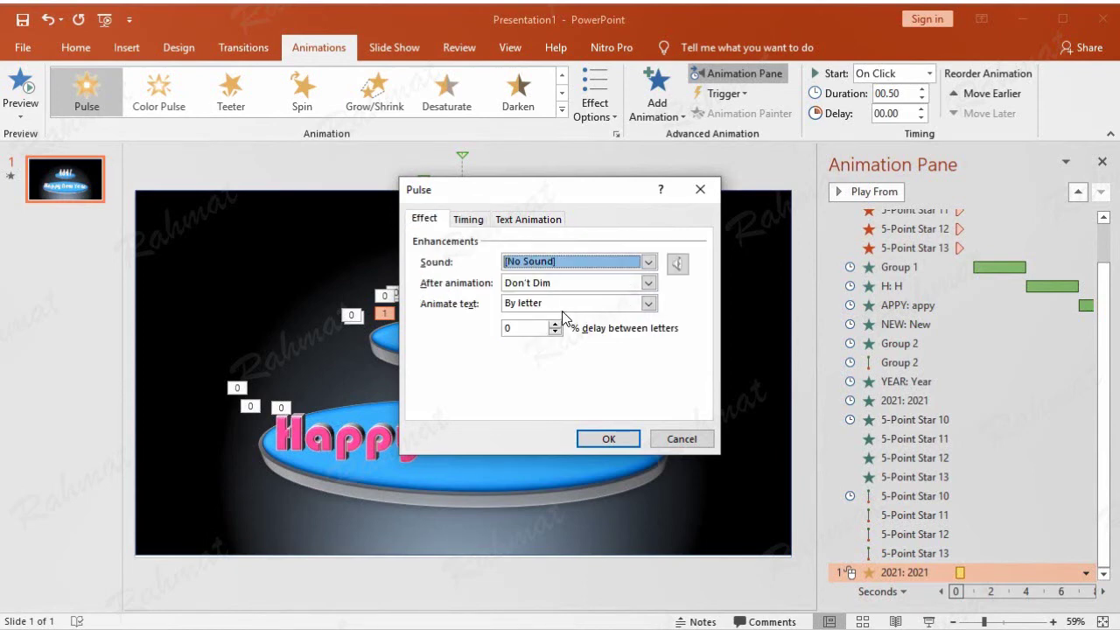
{"action": "left_click", "coordinate": [466, 221]}
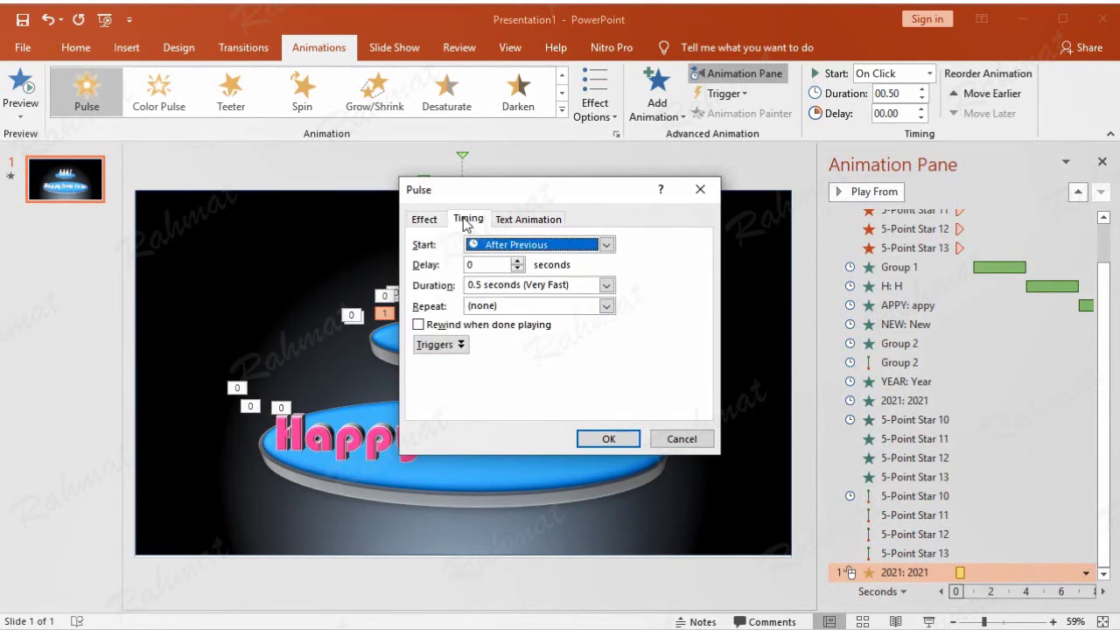
{"action": "left_click", "coordinate": [549, 306]}
{"action": "left_click", "coordinate": [605, 306]}
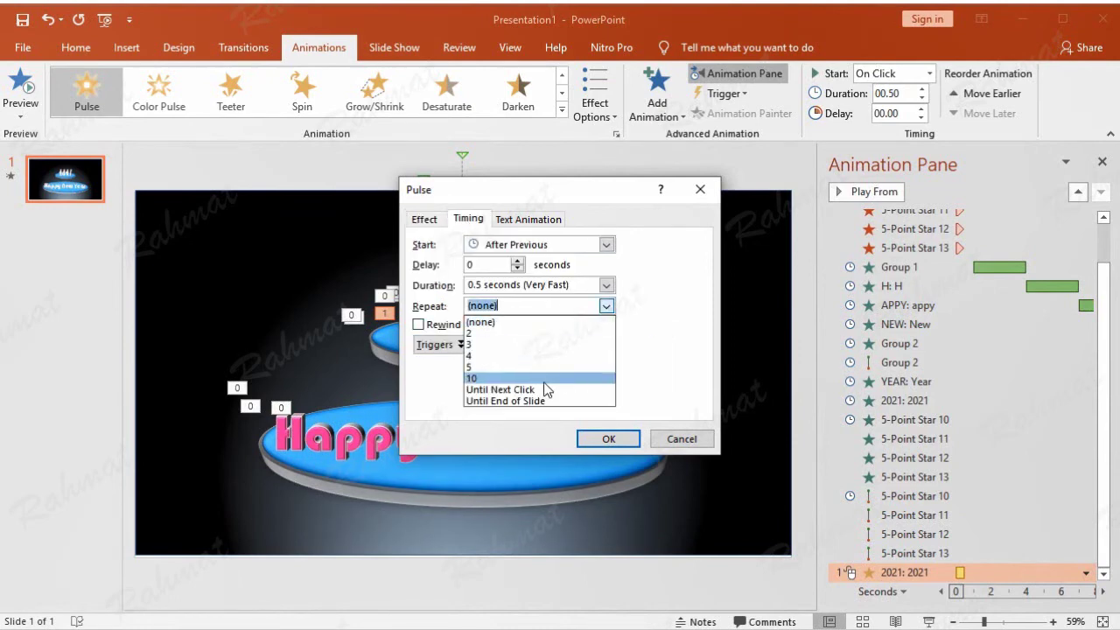
{"action": "left_click", "coordinate": [536, 374]}
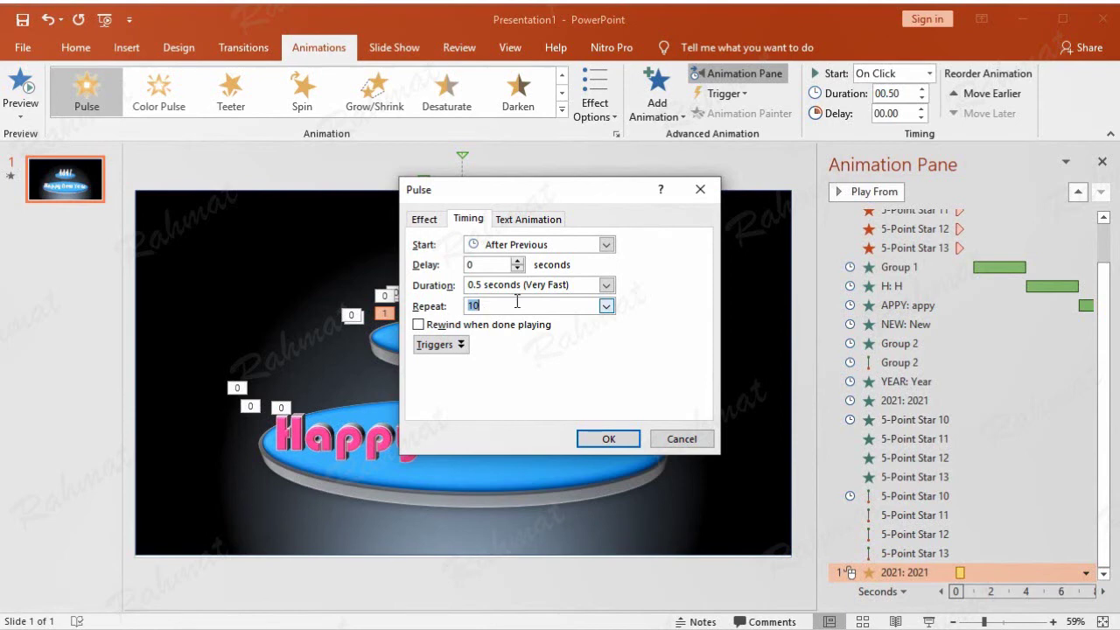
{"action": "left_click", "coordinate": [426, 220]}
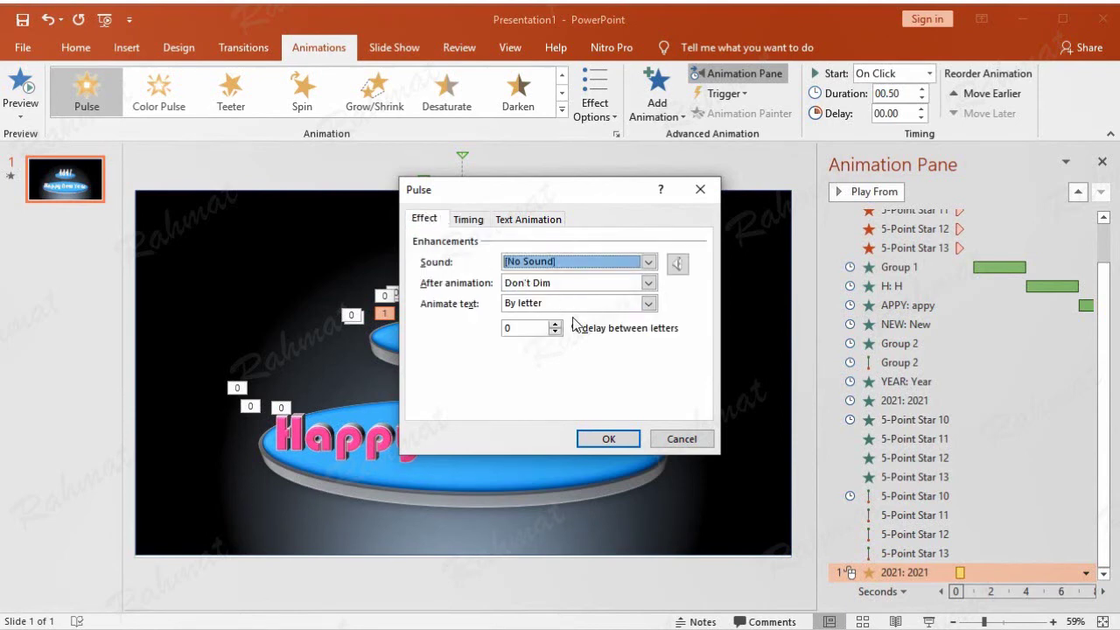
{"action": "double_click", "coordinate": [526, 329]}
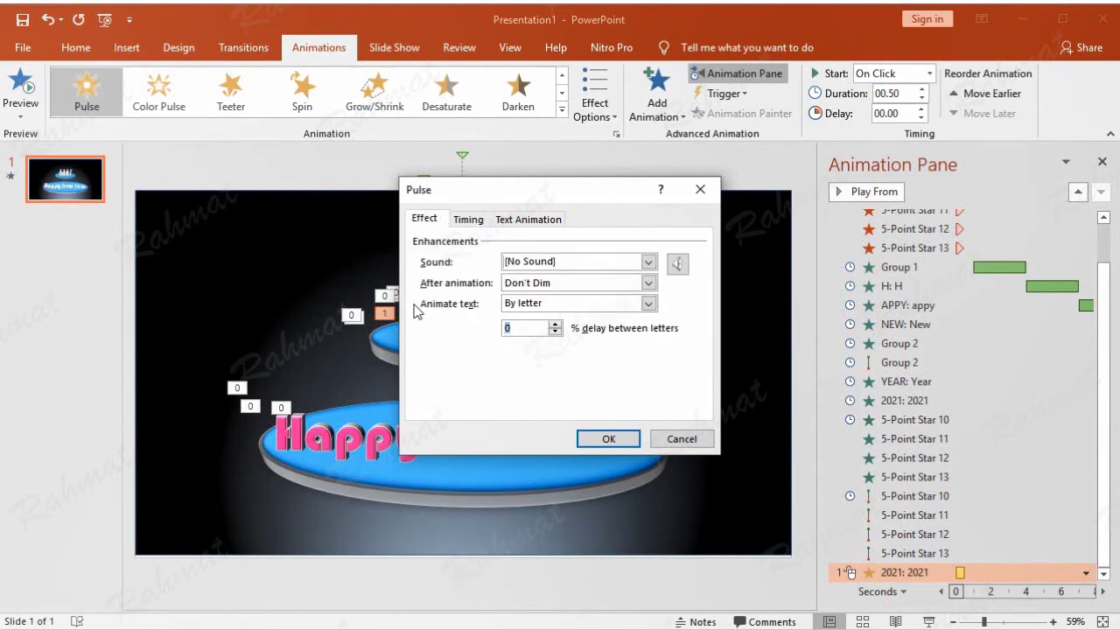
{"action": "type", "text": "100"}
{"action": "left_click", "coordinate": [607, 442]}
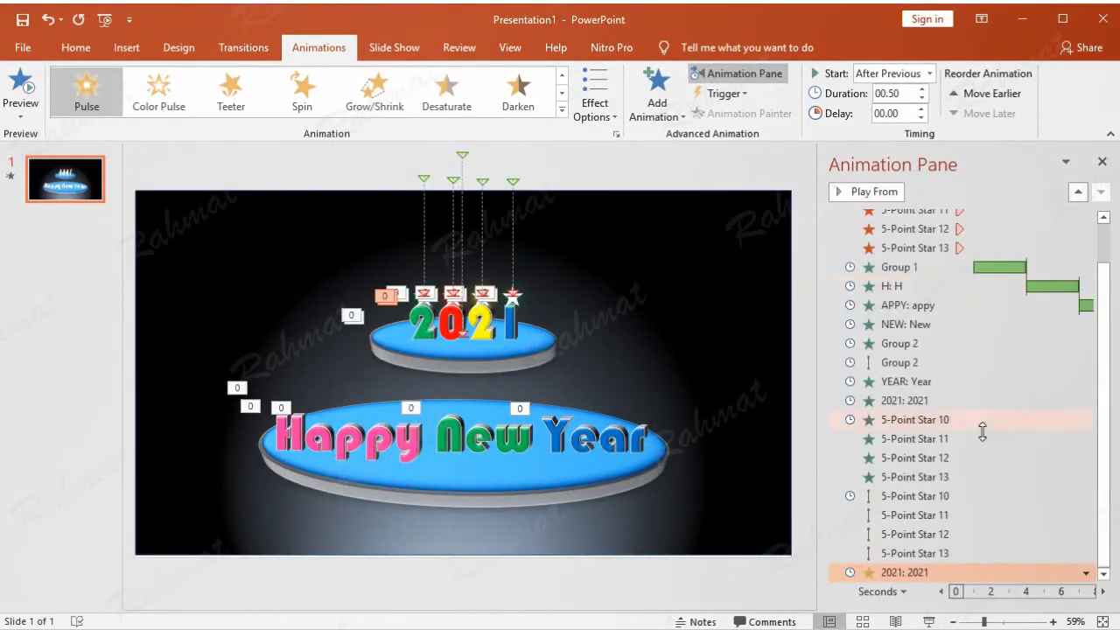
Close the Animation Pane and bring up the Slide Show settings
{"action": "left_click", "coordinate": [1059, 572]}
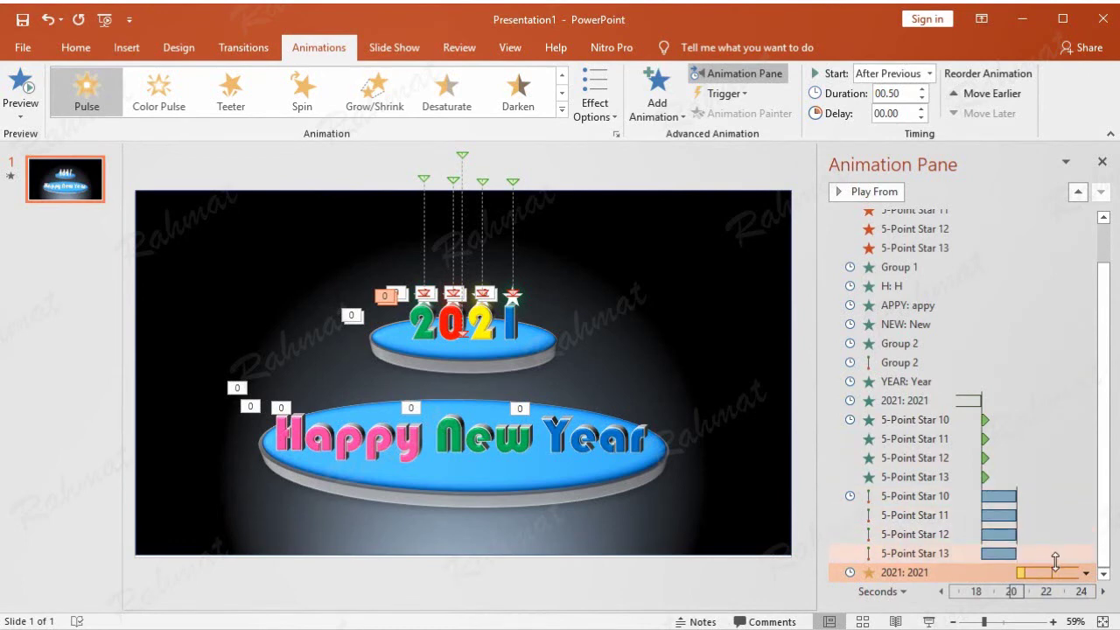
{"action": "left_click", "coordinate": [1102, 163]}
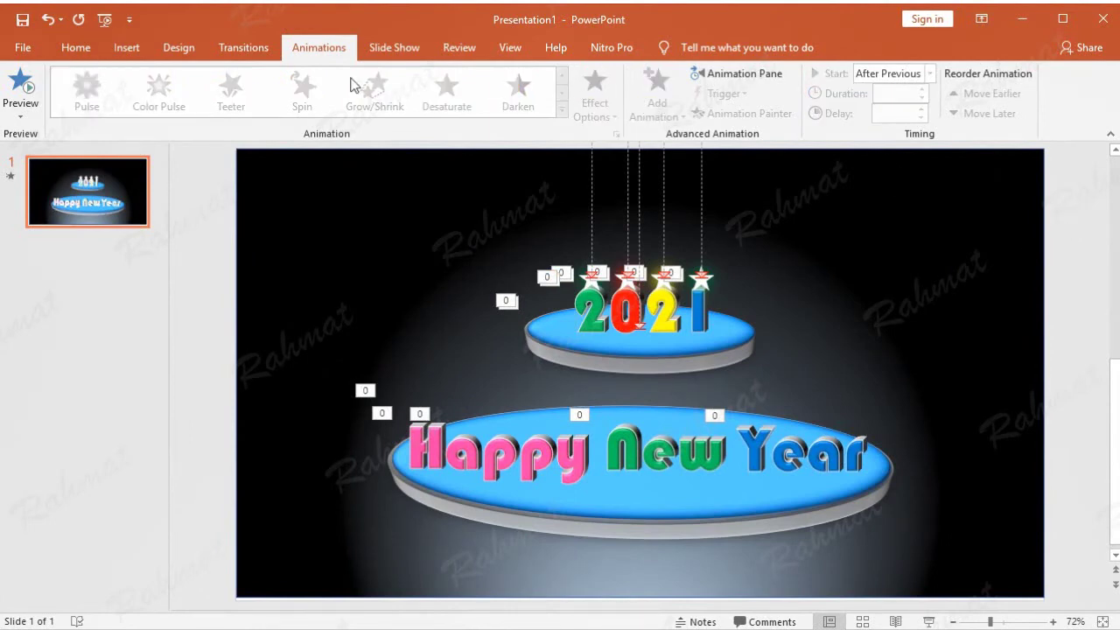
{"action": "left_click", "coordinate": [367, 50]}
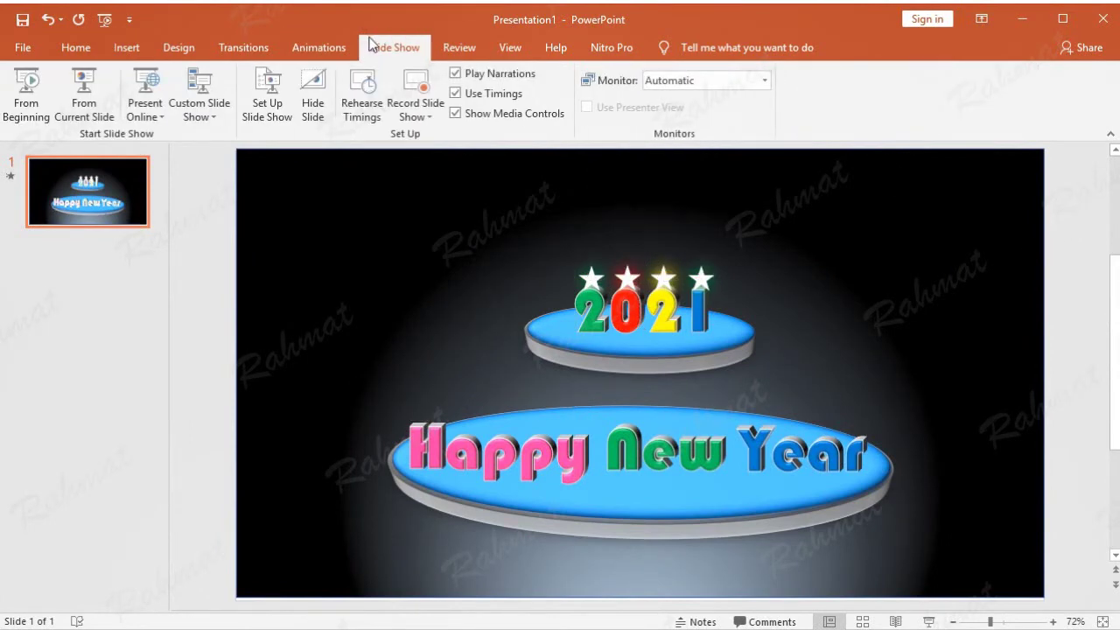
Insert a new blank slide, move it to first position, and delete its placeholders
{"action": "left_click", "coordinate": [705, 280]}
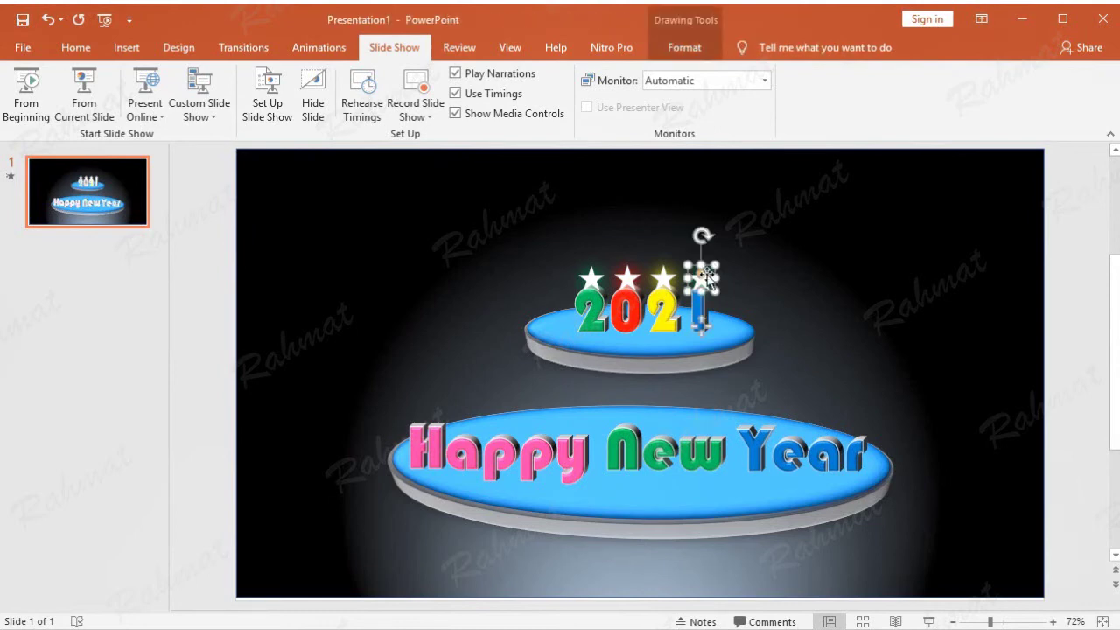
{"action": "left_click", "coordinate": [1058, 231]}
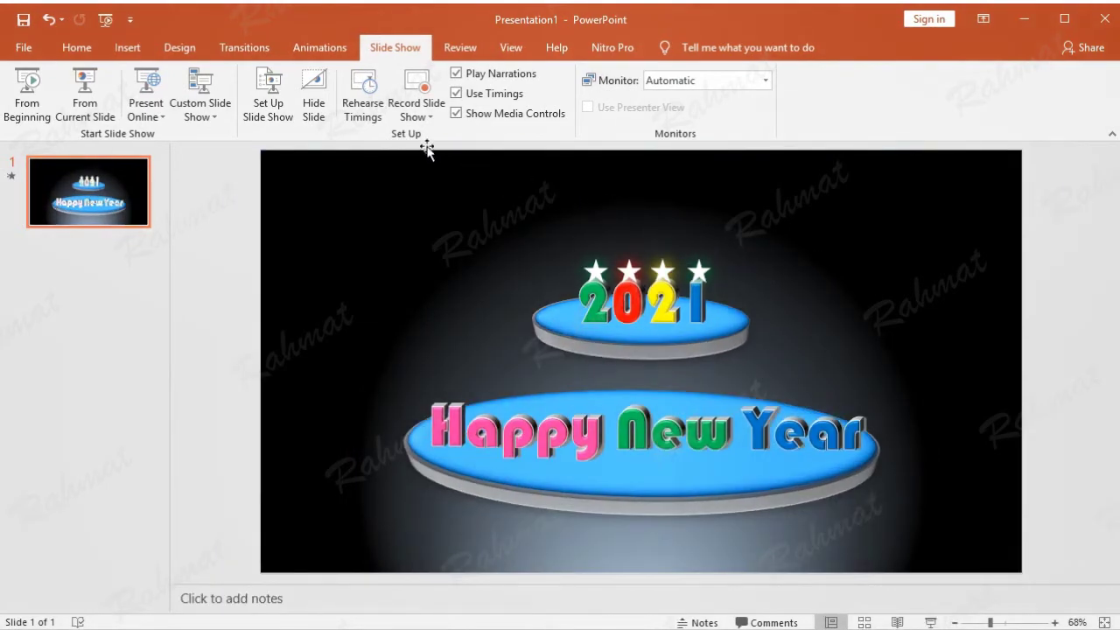
{"action": "left_click", "coordinate": [168, 47]}
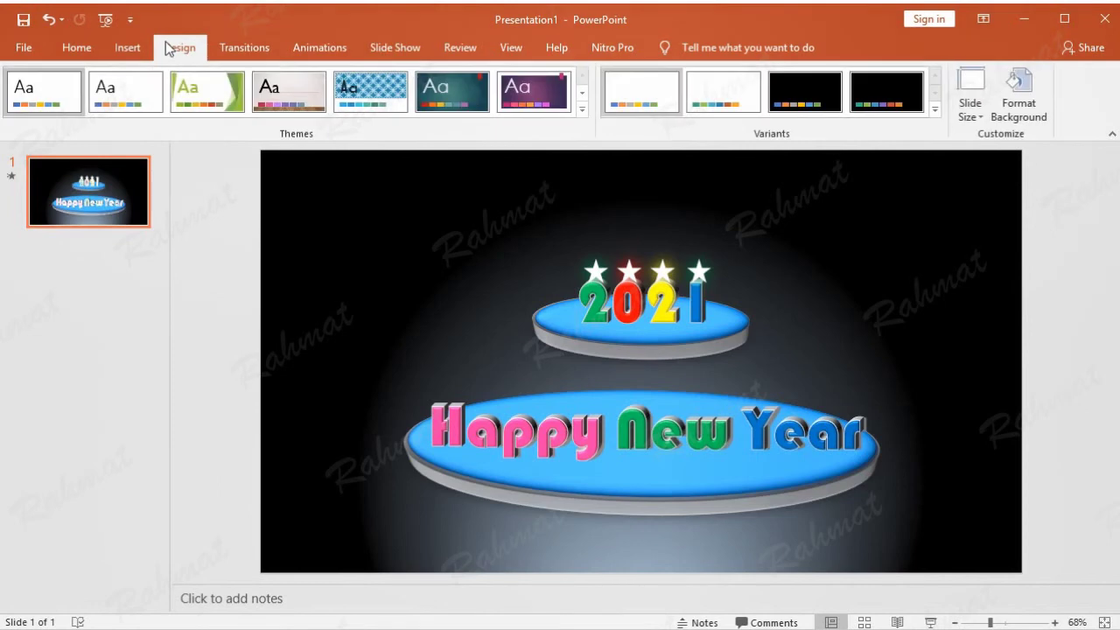
{"action": "right_click", "coordinate": [115, 267]}
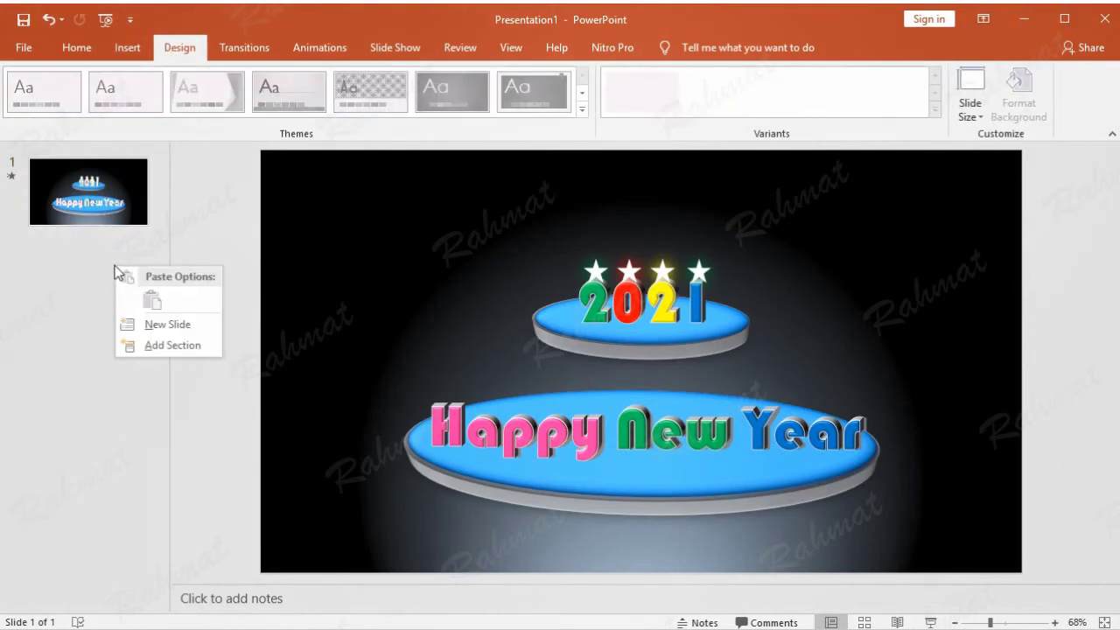
{"action": "left_click", "coordinate": [176, 324]}
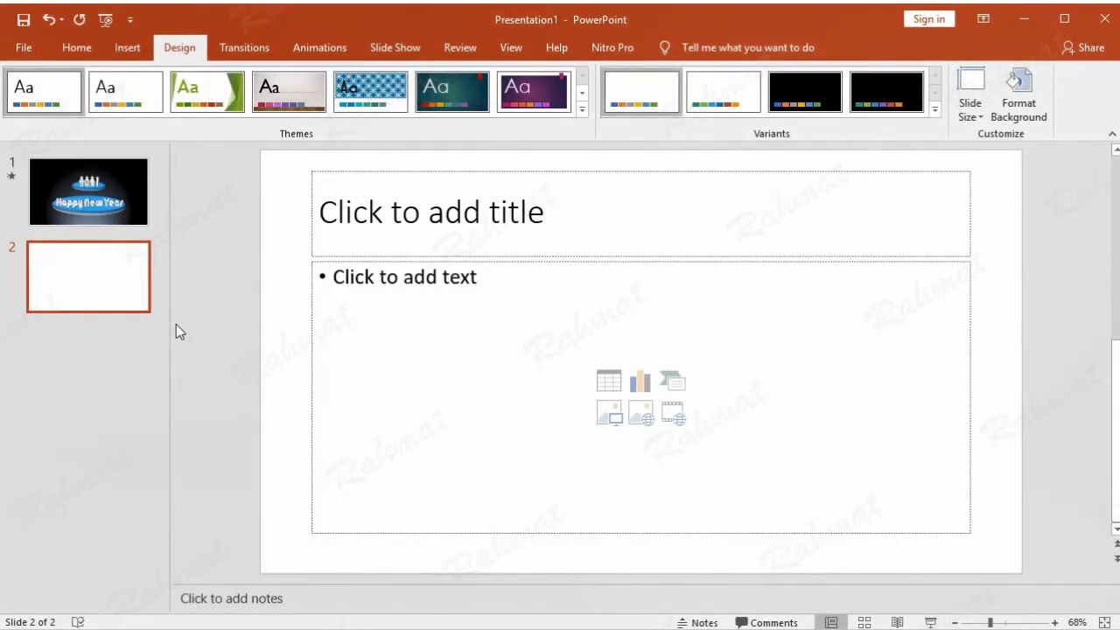
{"action": "left_click_drag", "start_coordinate": [100, 294], "coordinate": [99, 205]}
{"action": "mouse_move", "coordinate": [302, 156]}
{"action": "left_mouse_down"}
{"action": "mouse_move", "coordinate": [936, 590]}
{"action": "mouse_move", "coordinate": [1064, 566]}
{"action": "left_mouse_up"}
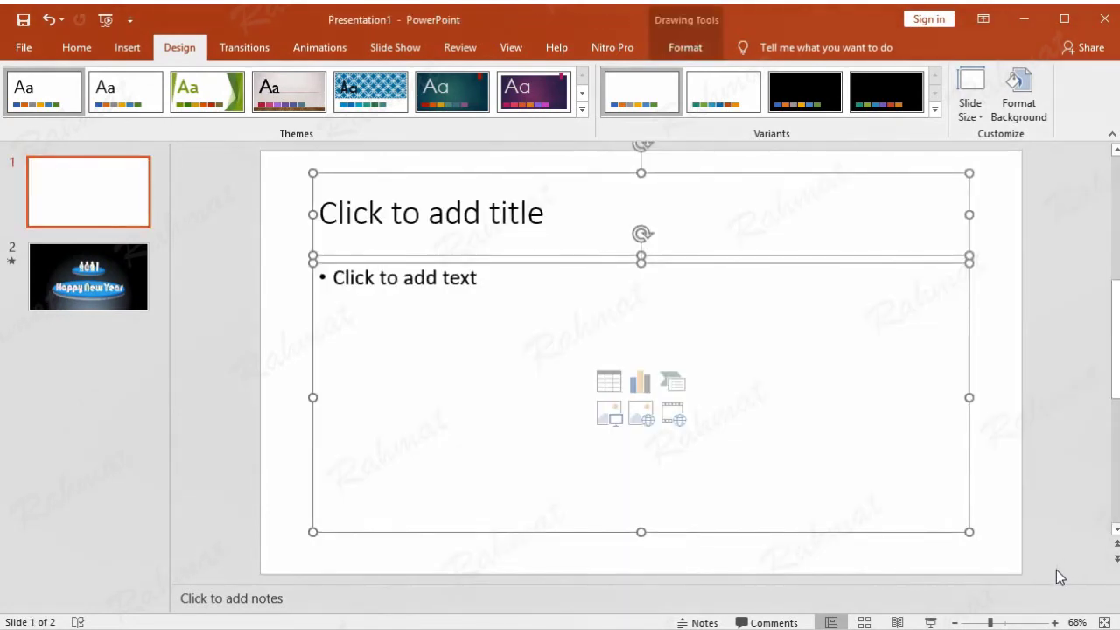
{"action": "key", "text": "Delete"}
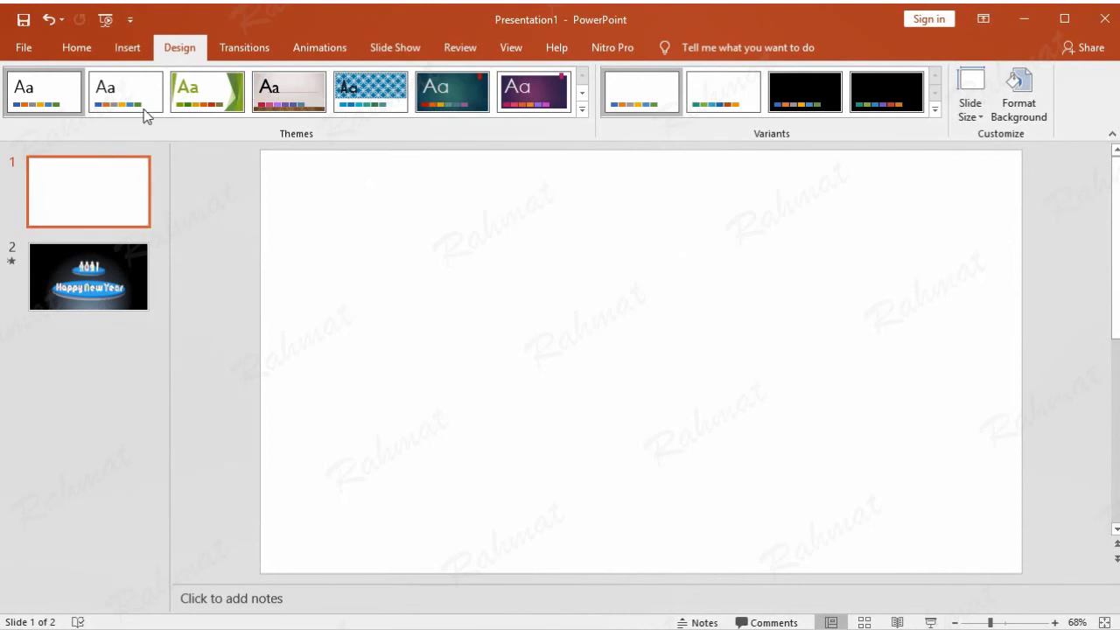
Apply the dark-teal theme and its blue variant to slide 1 only
{"action": "right_click", "coordinate": [451, 95]}
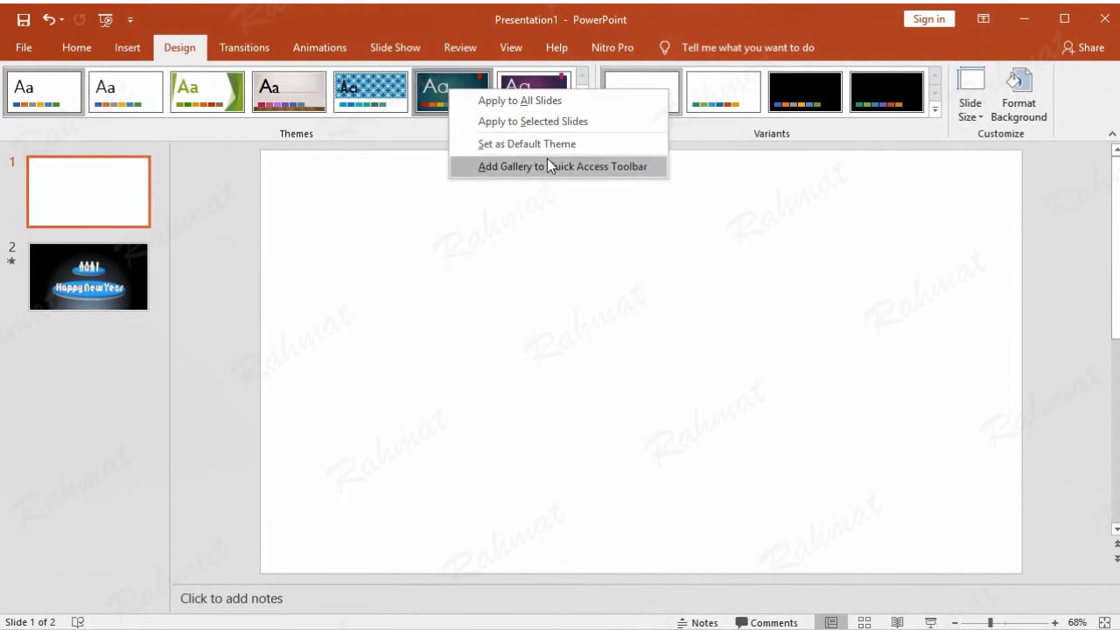
{"action": "left_click", "coordinate": [569, 120]}
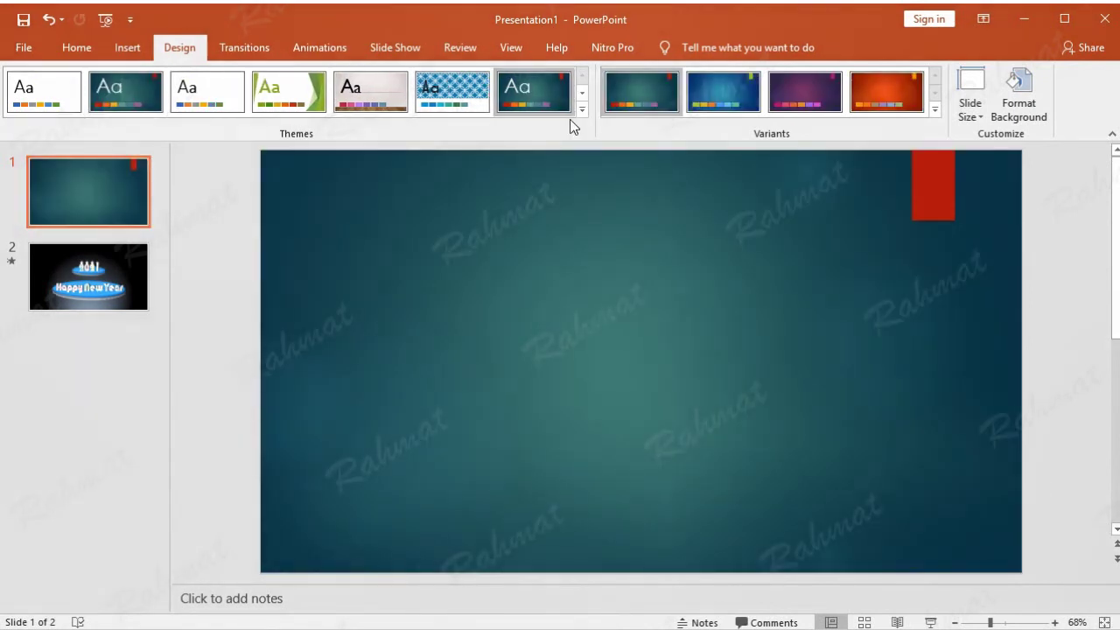
{"action": "right_click", "coordinate": [738, 91]}
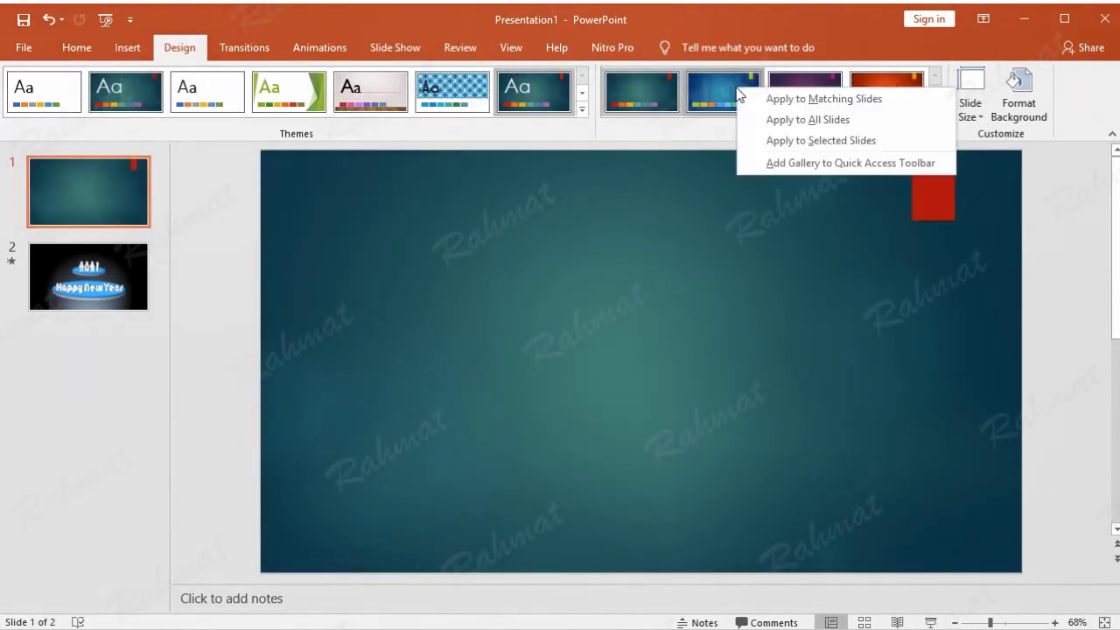
{"action": "left_click", "coordinate": [806, 140]}
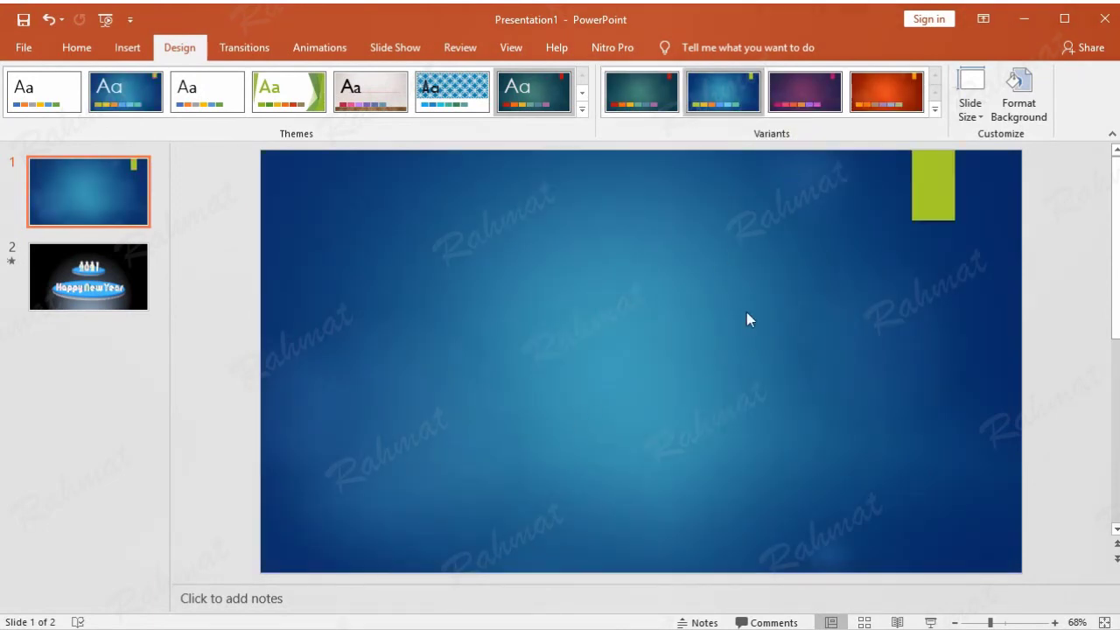
{"action": "left_click", "coordinate": [250, 47]}
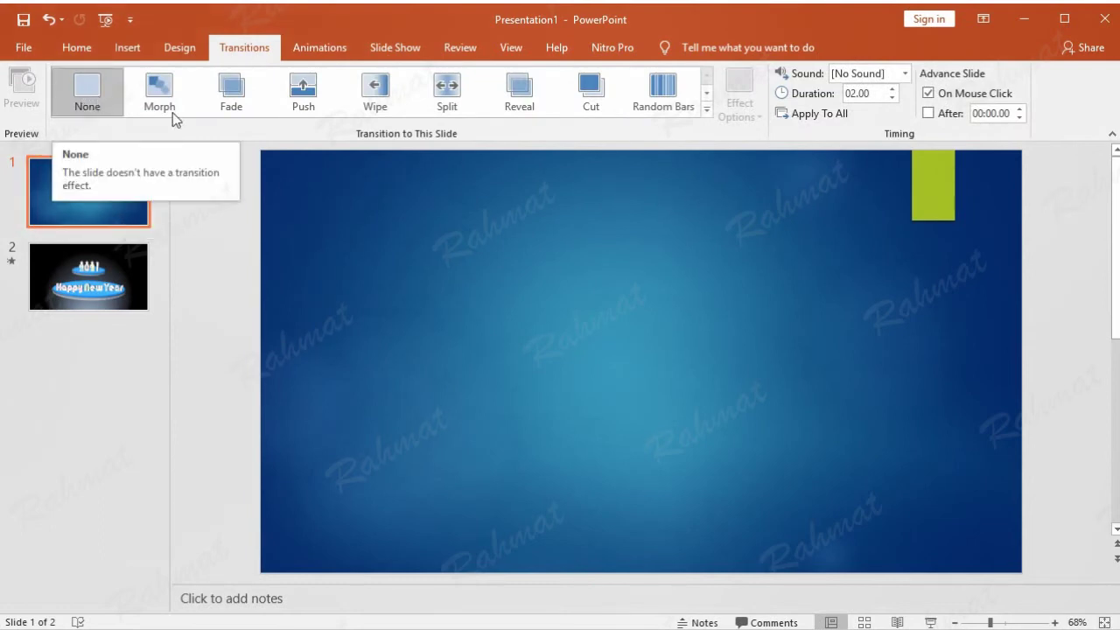
Make the slide advance automatically after a set time instead of on mouse click
{"action": "left_click", "coordinate": [928, 113]}
{"action": "left_click", "coordinate": [957, 94]}
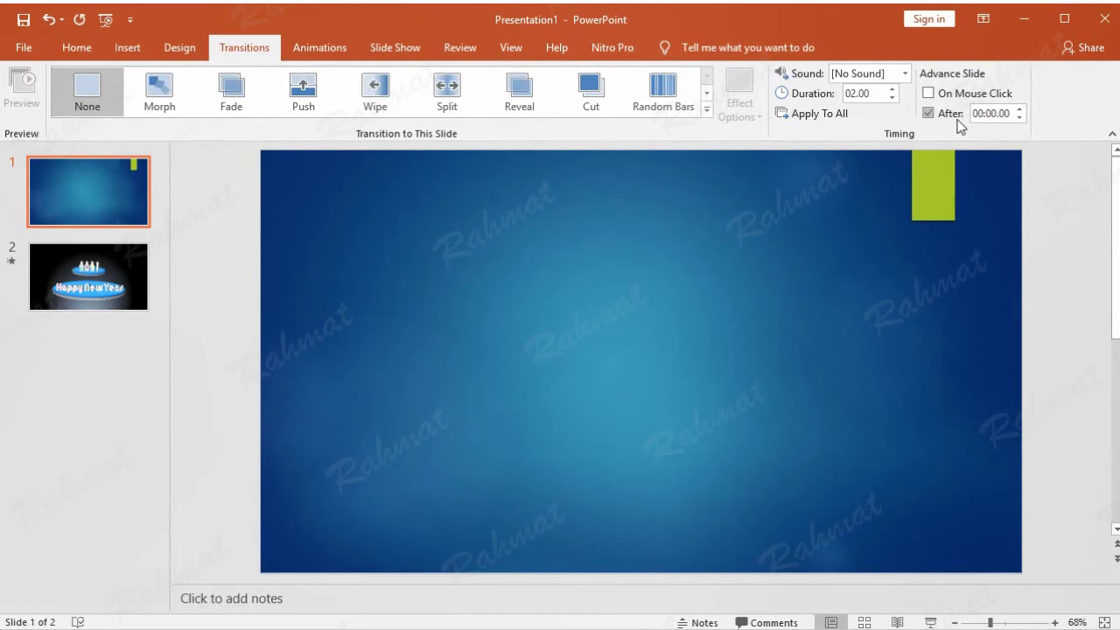
{"action": "left_click", "coordinate": [132, 276]}
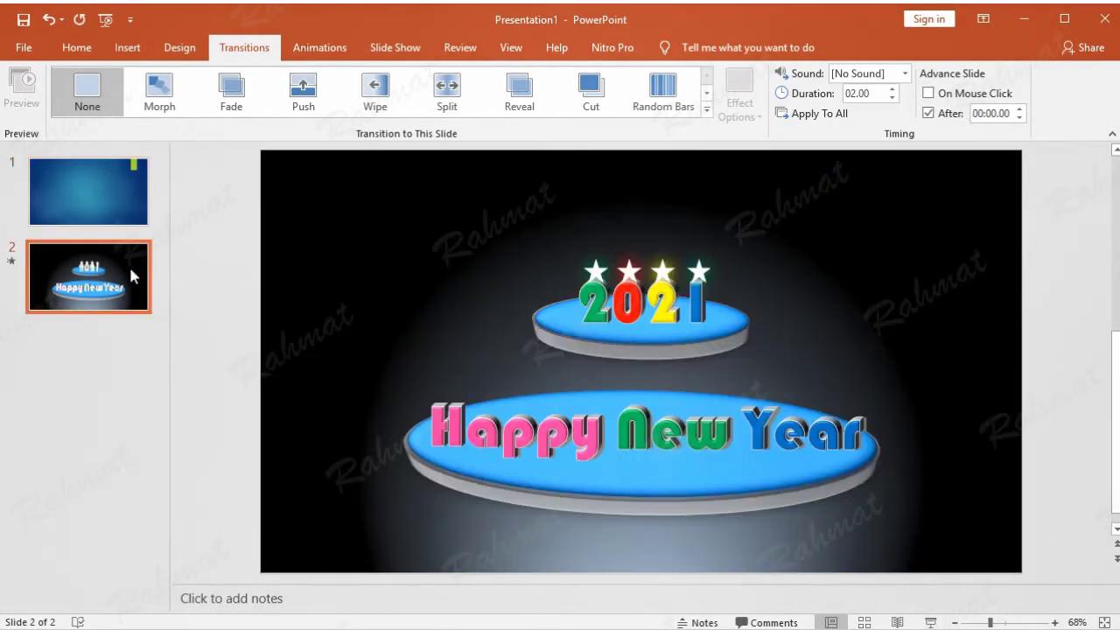
{"action": "right_click", "coordinate": [125, 260]}
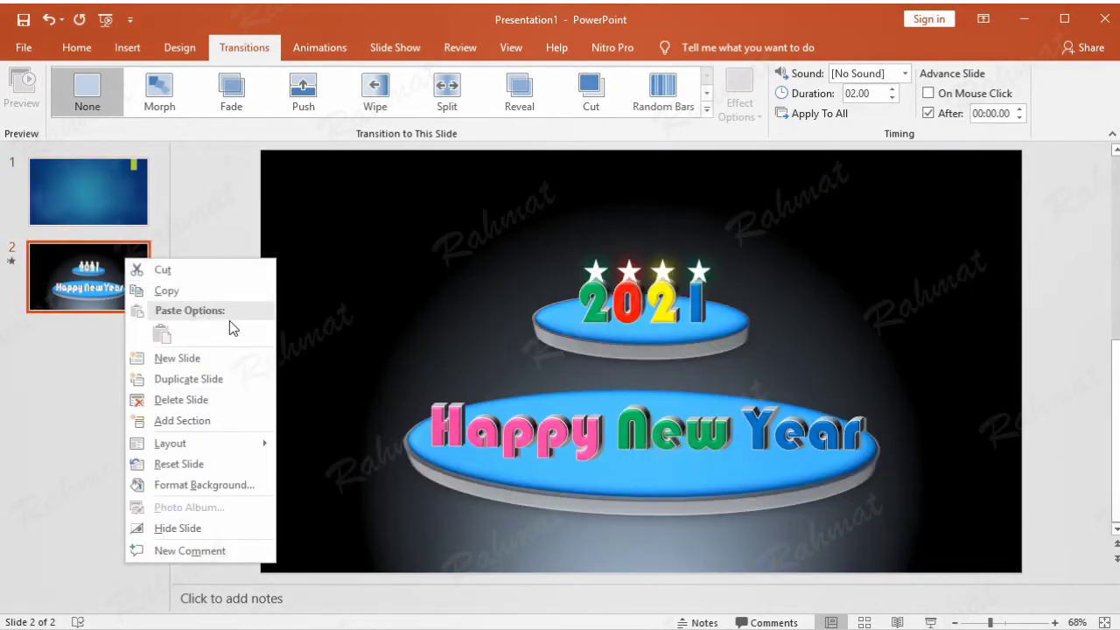
{"action": "left_click", "coordinate": [104, 364]}
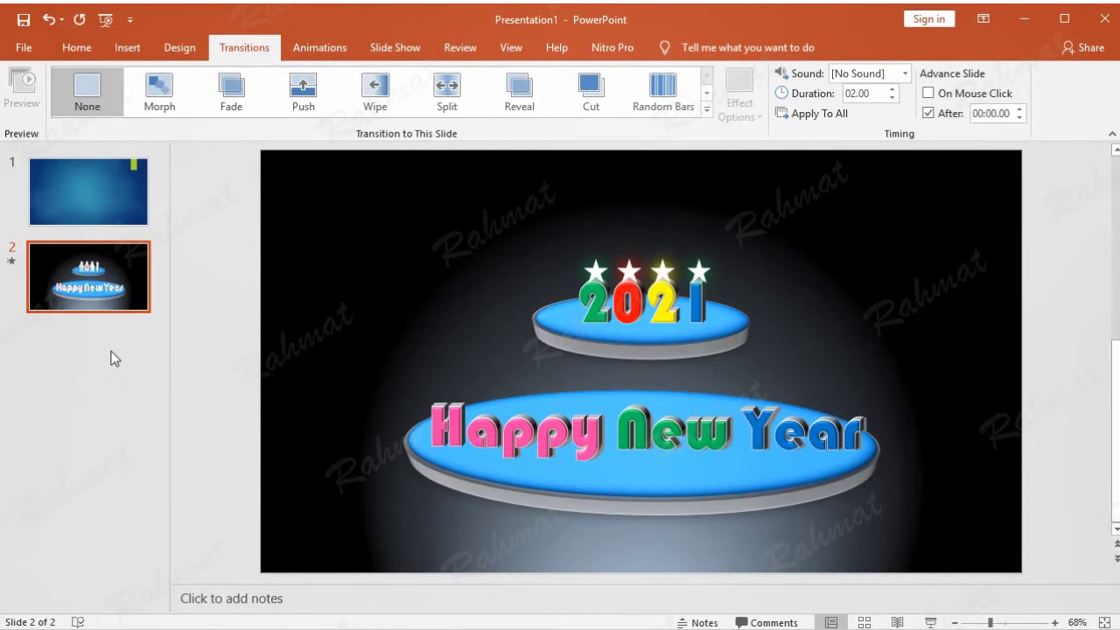
{"action": "right_click", "coordinate": [113, 358]}
{"action": "left_click", "coordinate": [105, 343]}
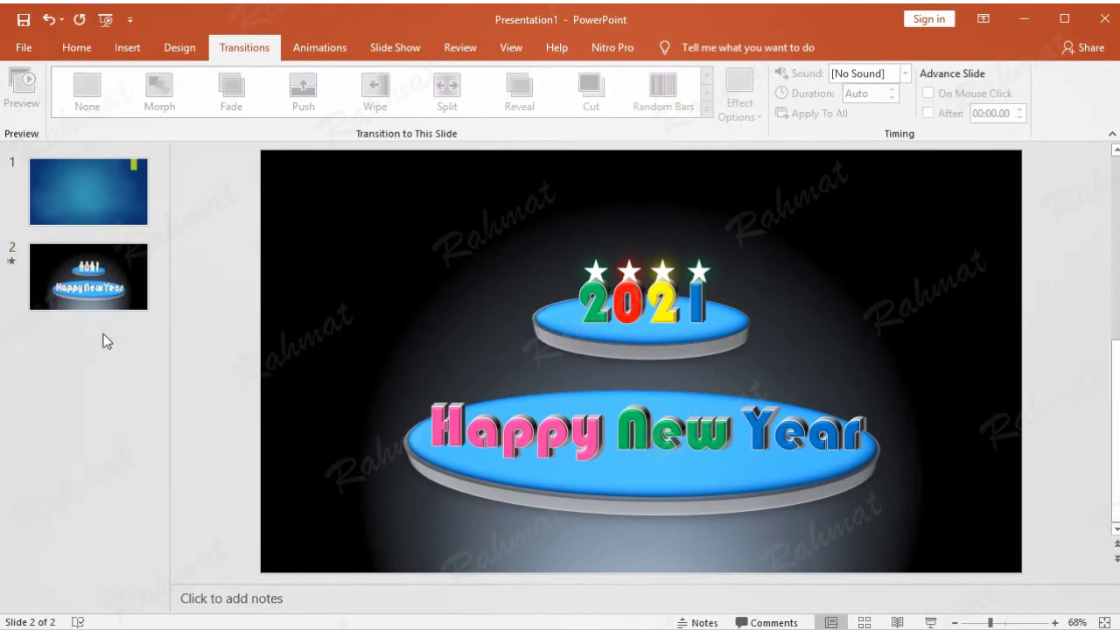
Add a new slide at position 2, clear its placeholders, then delete it again
{"action": "right_click", "coordinate": [103, 340]}
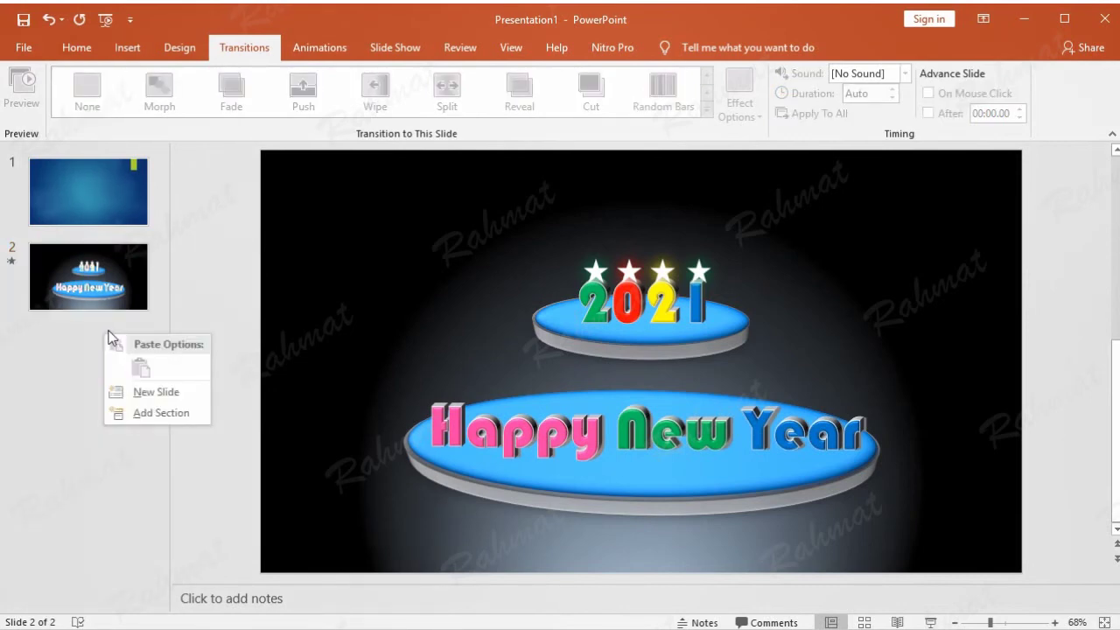
{"action": "left_click", "coordinate": [175, 391]}
{"action": "left_click_drag", "start_coordinate": [125, 350], "coordinate": [125, 276]}
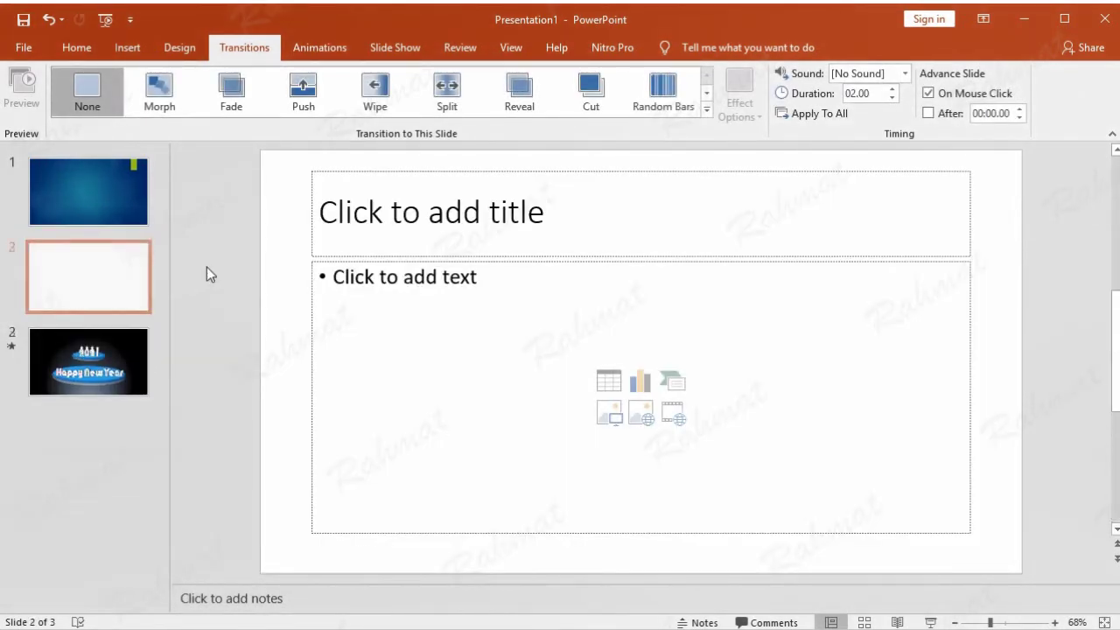
{"action": "left_click_drag", "start_coordinate": [290, 161], "coordinate": [995, 556]}
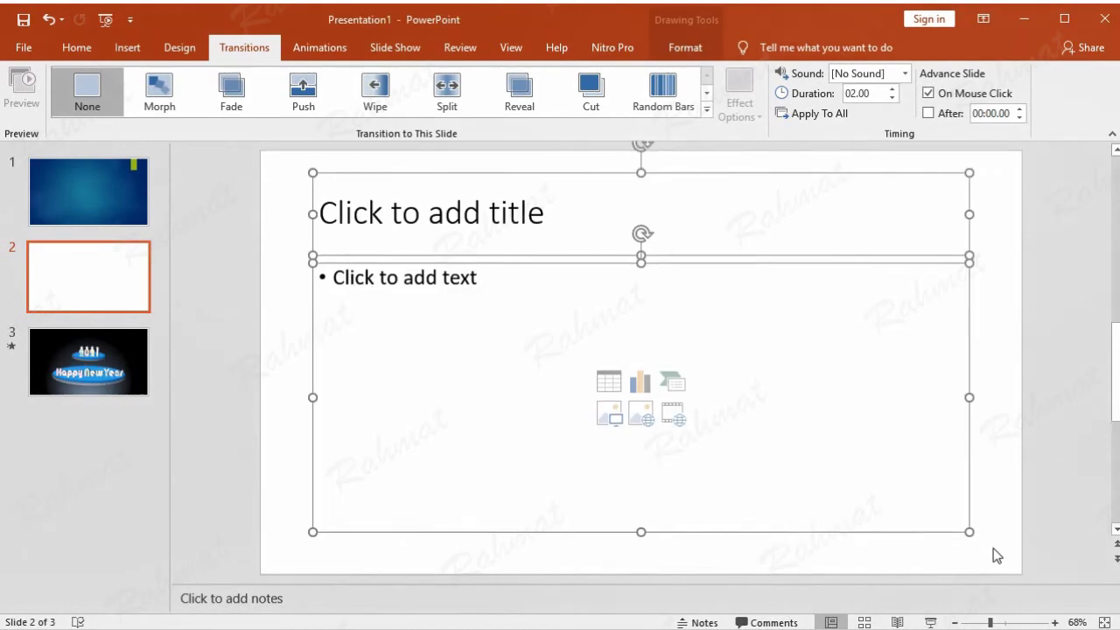
{"action": "key", "text": "Delete"}
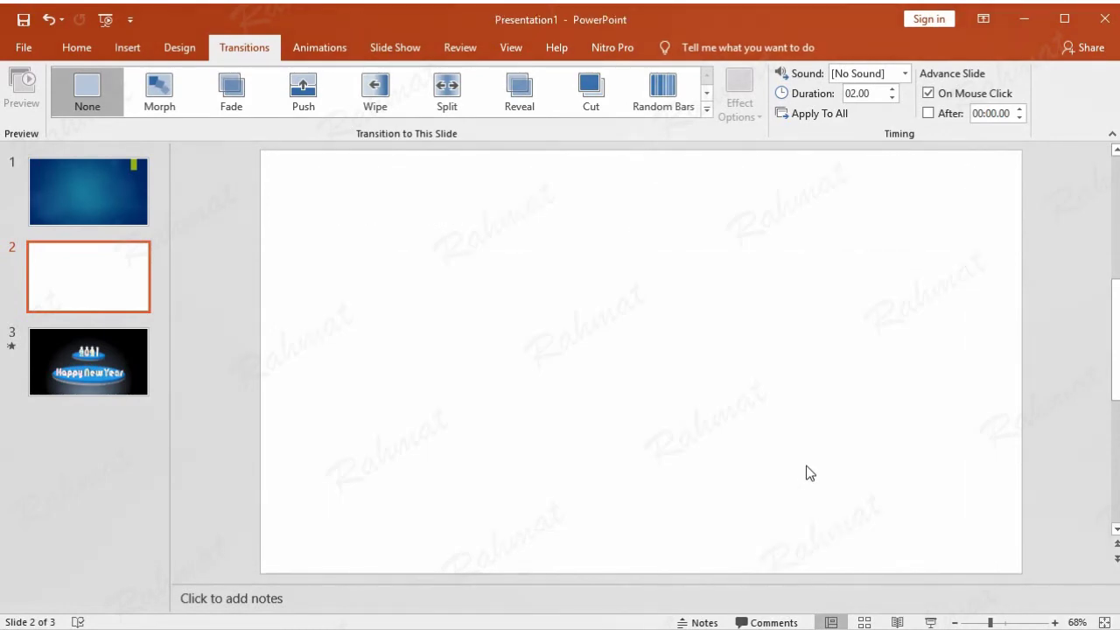
{"action": "right_click", "coordinate": [41, 248]}
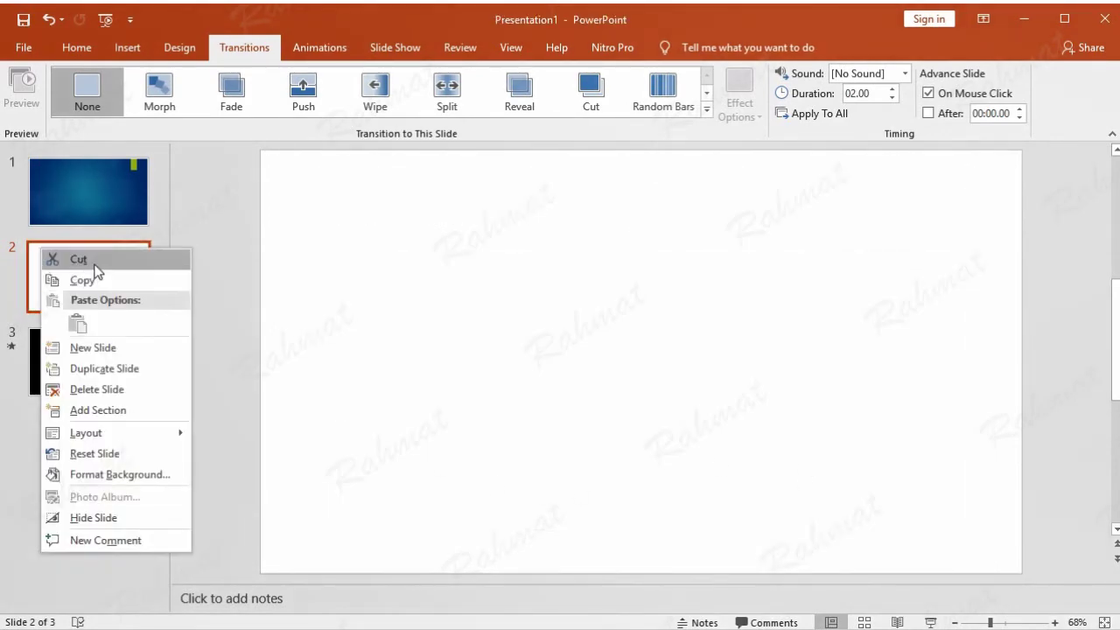
{"action": "left_click", "coordinate": [147, 388]}
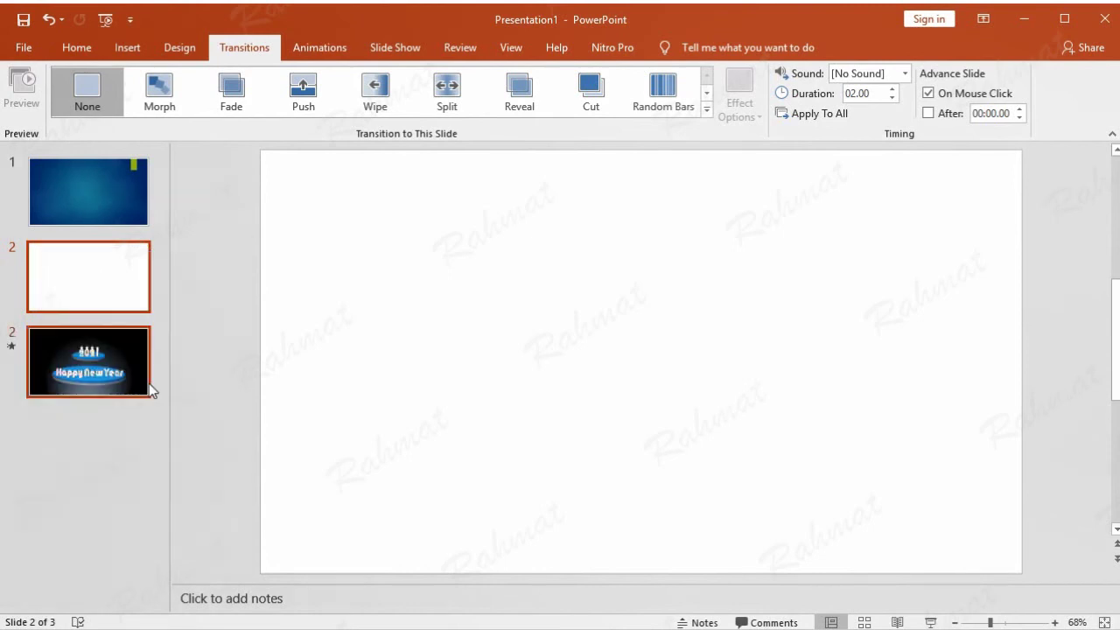
Duplicate the Happy New Year 2021 slide
{"action": "right_click", "coordinate": [134, 263]}
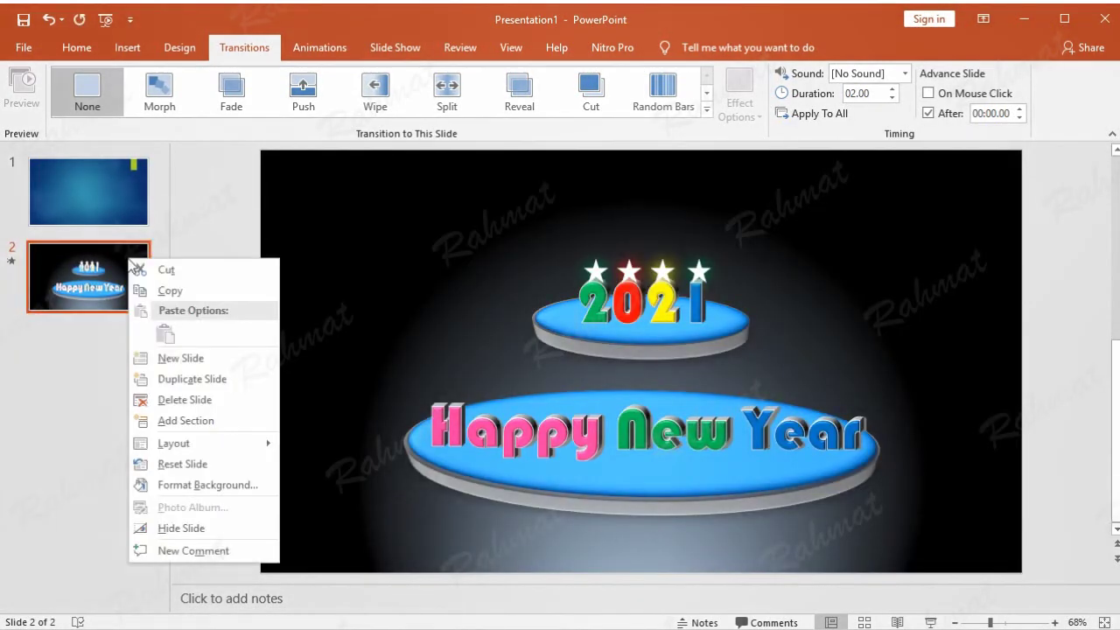
{"action": "left_click", "coordinate": [215, 380]}
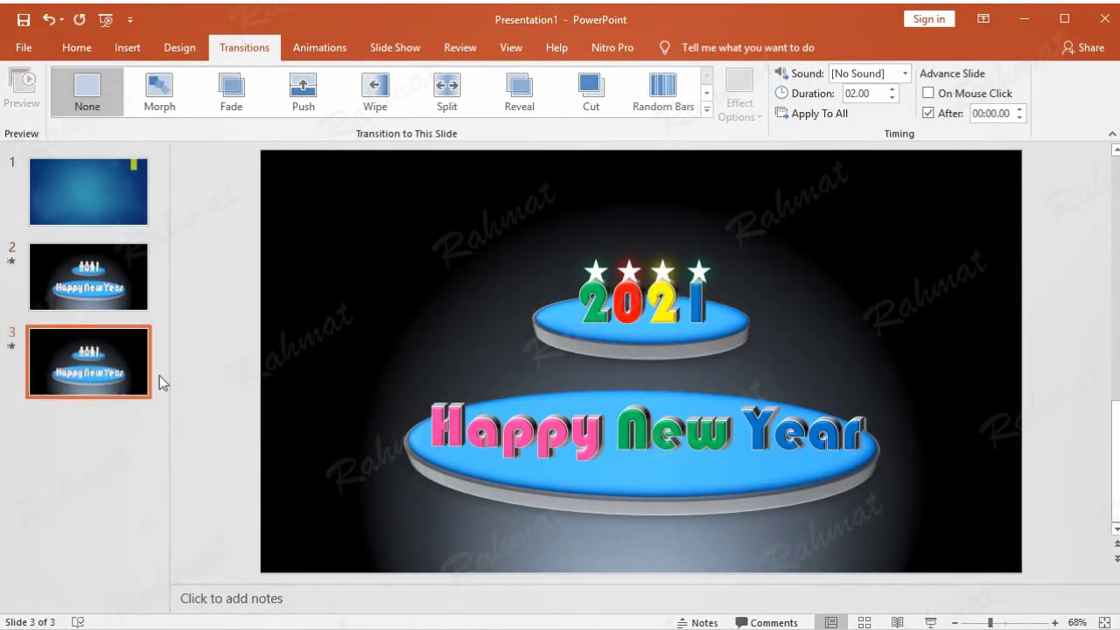
{"action": "left_click", "coordinate": [58, 299]}
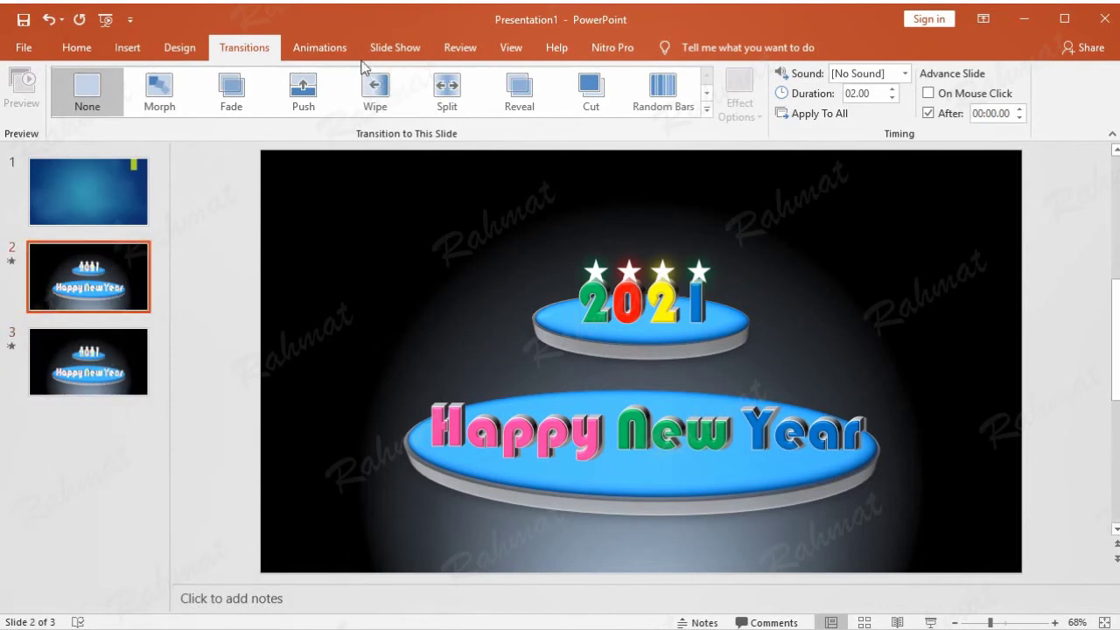
Remove every animation from slide 2, including Group 2 and 5-Point Star 1
{"action": "left_click", "coordinate": [319, 48]}
{"action": "left_click", "coordinate": [739, 74]}
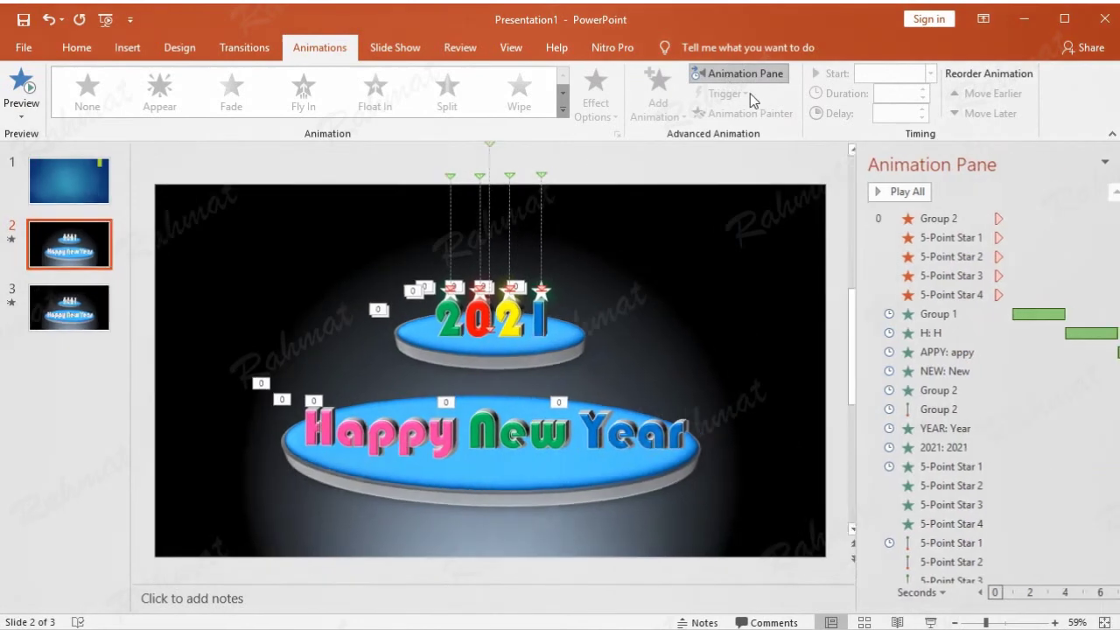
{"action": "left_click", "coordinate": [941, 221]}
{"action": "right_click", "coordinate": [940, 225]}
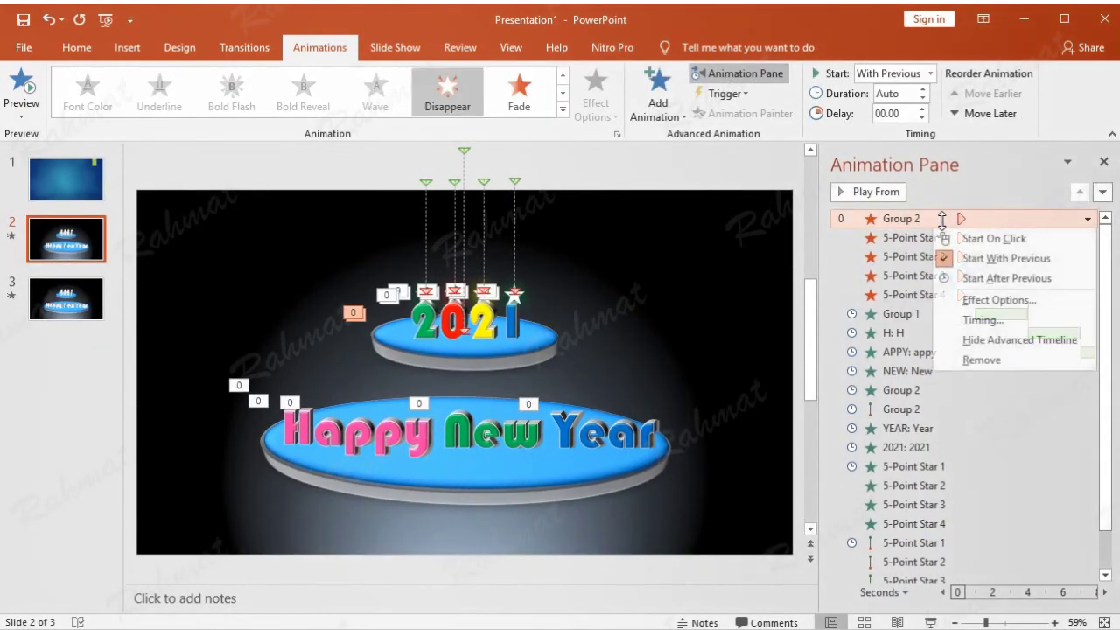
{"action": "left_click", "coordinate": [993, 361]}
{"action": "right_click", "coordinate": [951, 218]}
{"action": "left_click", "coordinate": [1002, 359]}
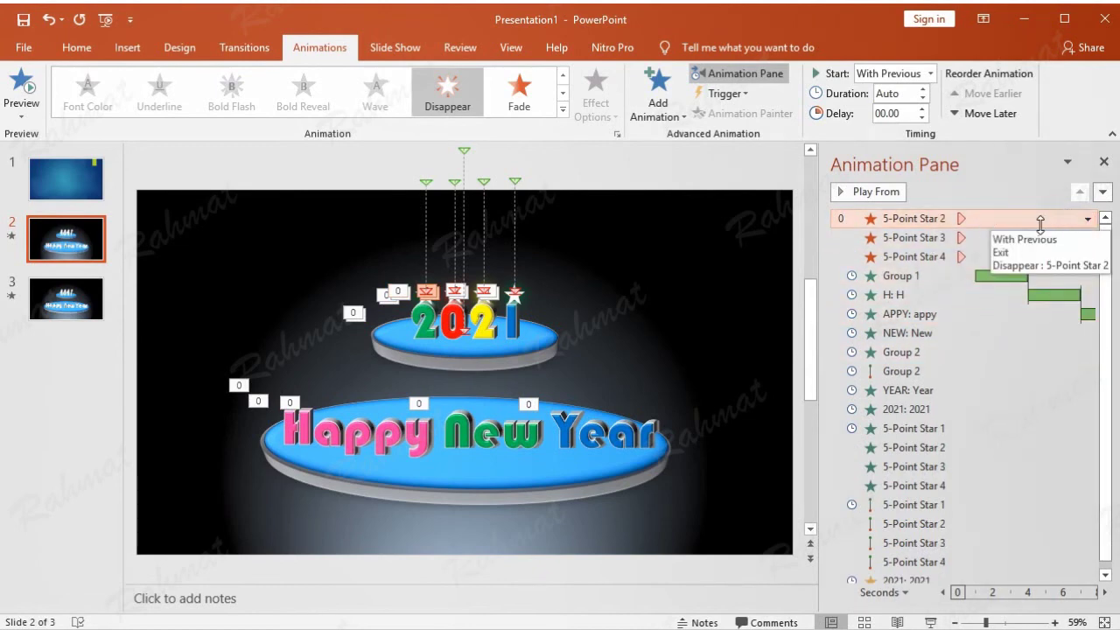
{"action": "left_click", "coordinate": [1006, 330], "text": "shift"}
{"action": "scroll", "coordinate": [994, 553], "scroll_direction": "down", "scroll_amount": 1}
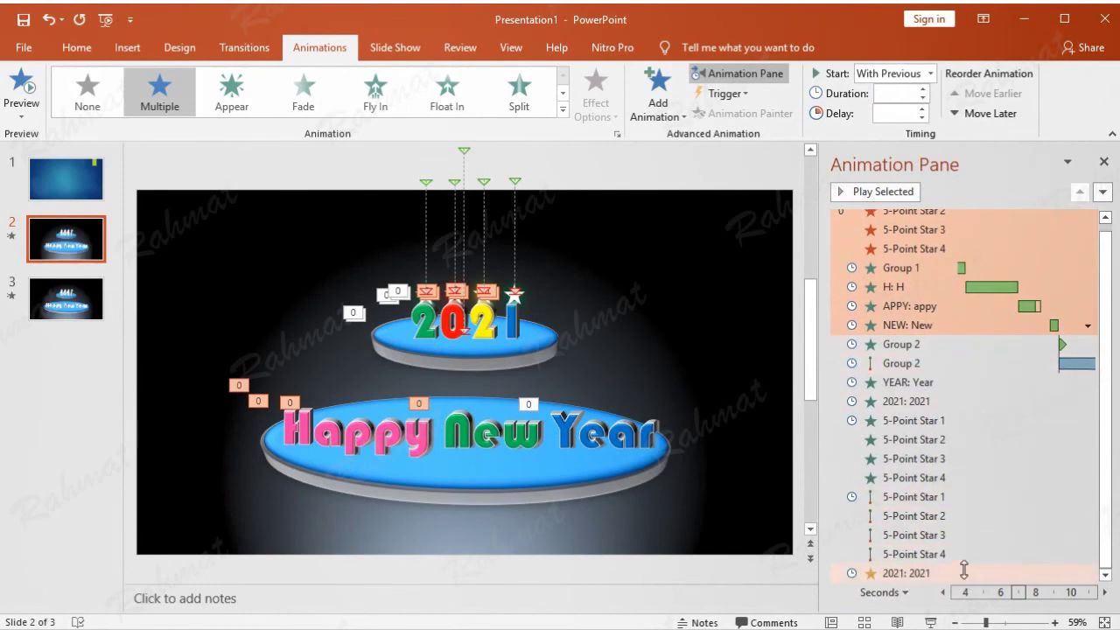
{"action": "left_click", "coordinate": [964, 573], "text": "shift"}
{"action": "left_click", "coordinate": [1086, 287]}
{"action": "left_click", "coordinate": [981, 428]}
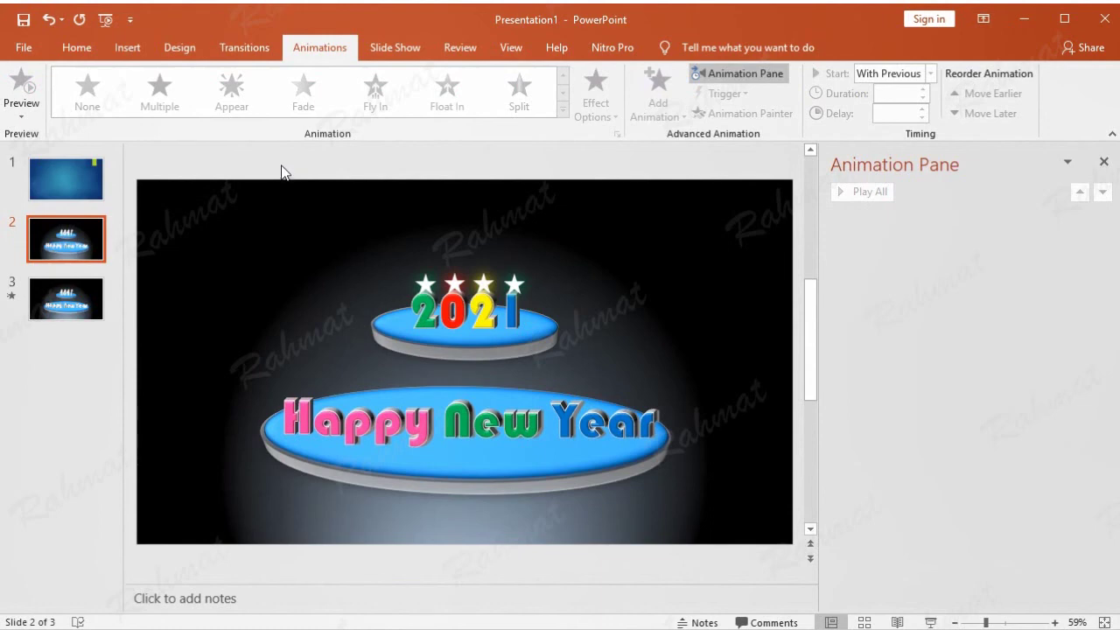
Cut all Happy New Year shapes from slide 2, leaving the spotlight background
{"action": "left_click_drag", "start_coordinate": [215, 155], "coordinate": [738, 575]}
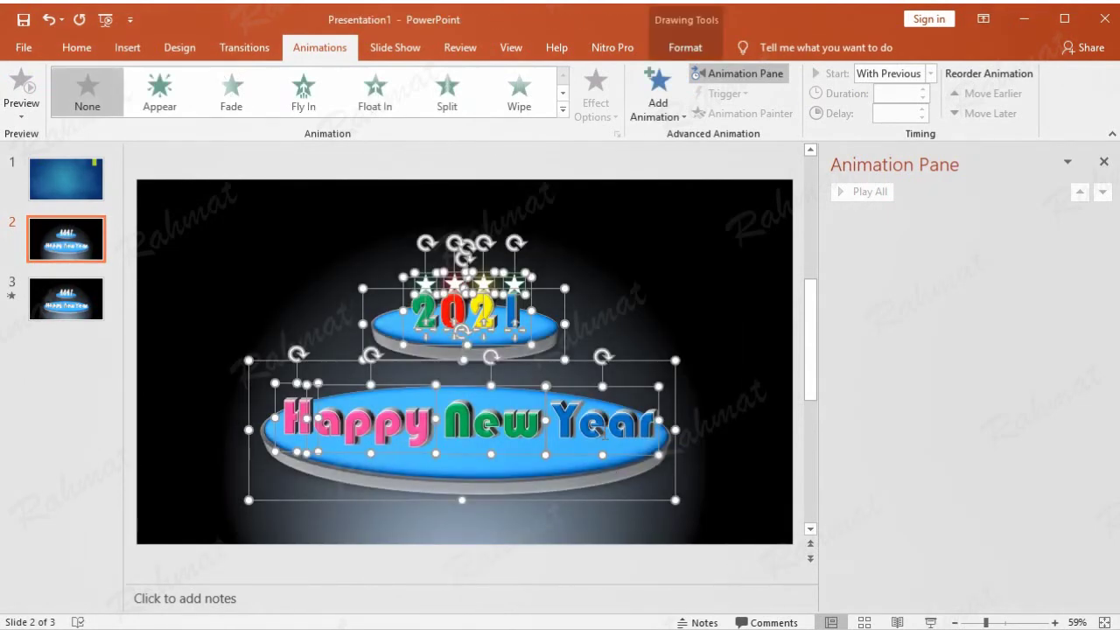
{"action": "right_click", "coordinate": [562, 290]}
{"action": "left_click", "coordinate": [575, 300]}
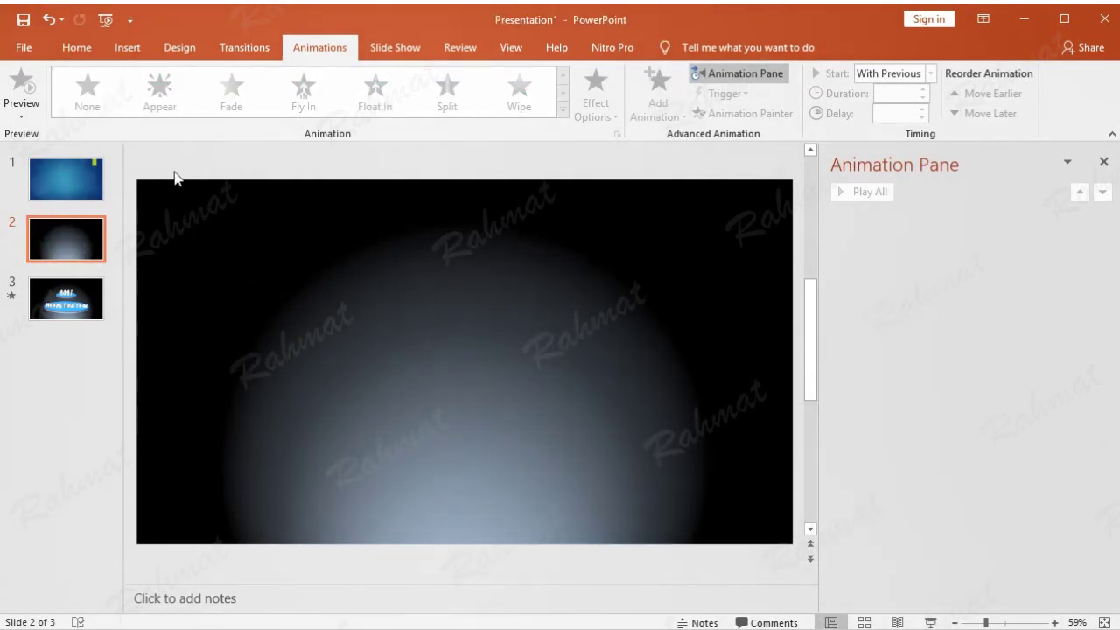
{"action": "left_click", "coordinate": [68, 201]}
{"action": "left_click", "coordinate": [76, 249]}
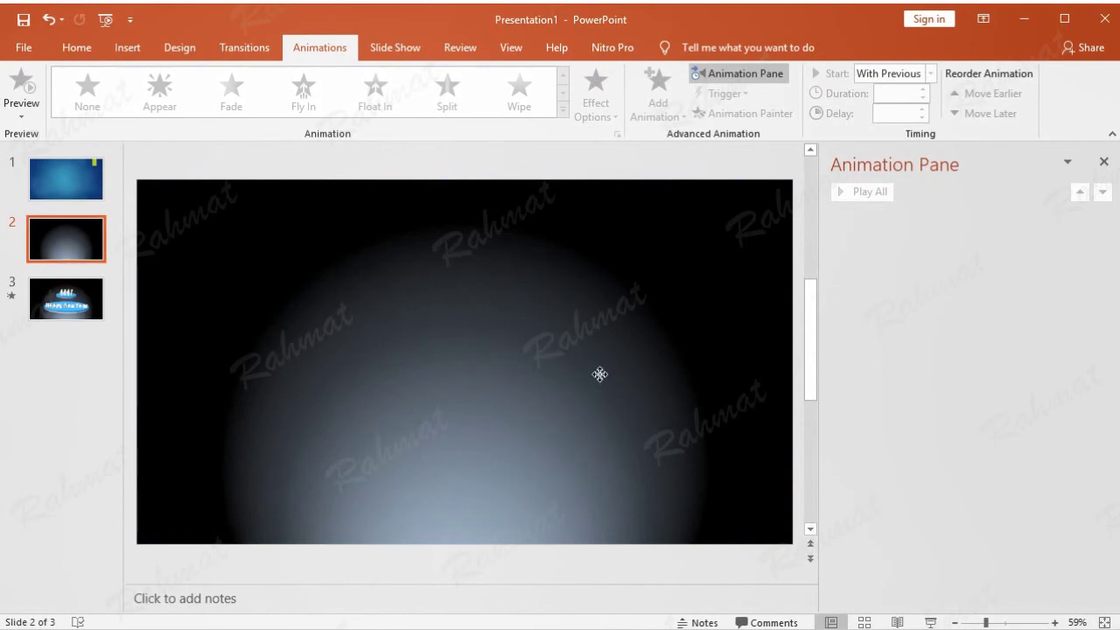
{"action": "left_click", "coordinate": [599, 378]}
Check slides 3, 2 and 1 to compare their contents
{"action": "left_click", "coordinate": [88, 304]}
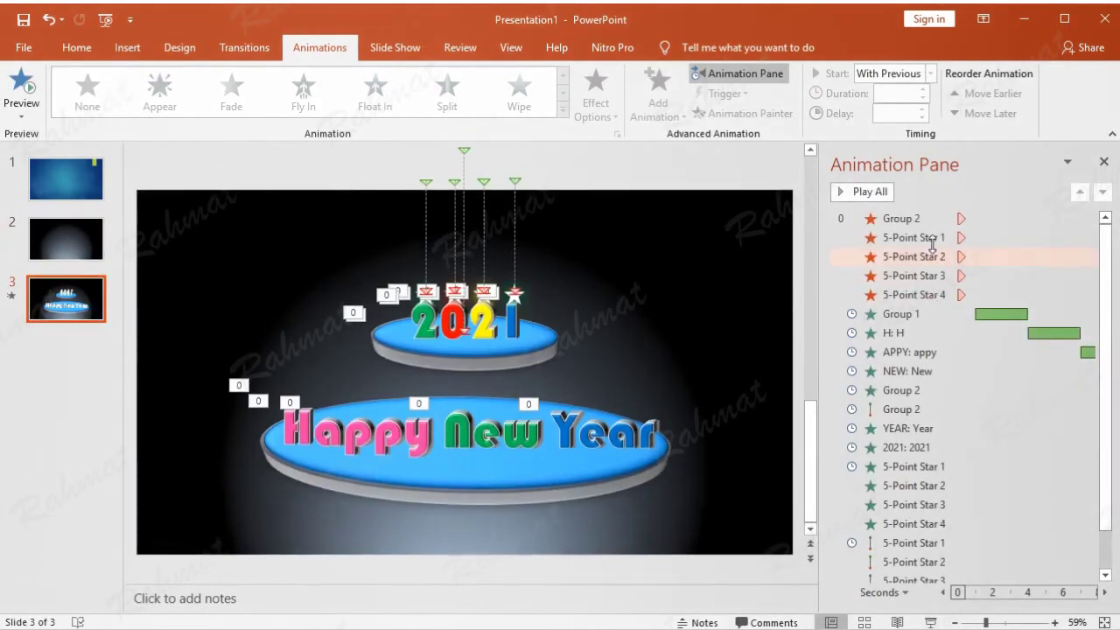
{"action": "left_click", "coordinate": [72, 223]}
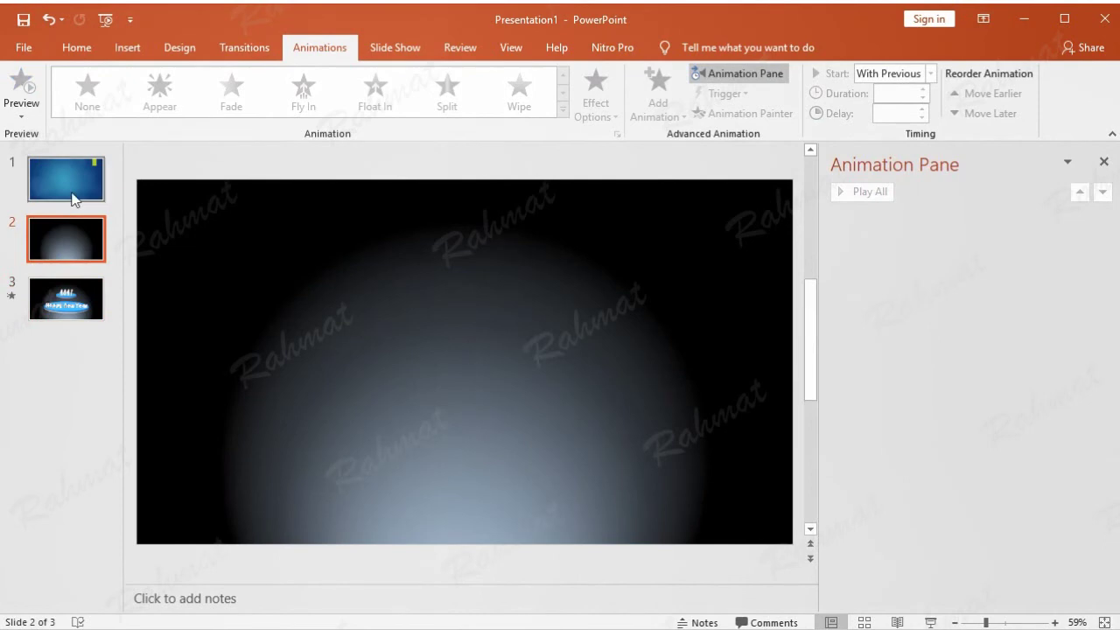
{"action": "left_click", "coordinate": [92, 173]}
{"action": "left_click", "coordinate": [244, 47]}
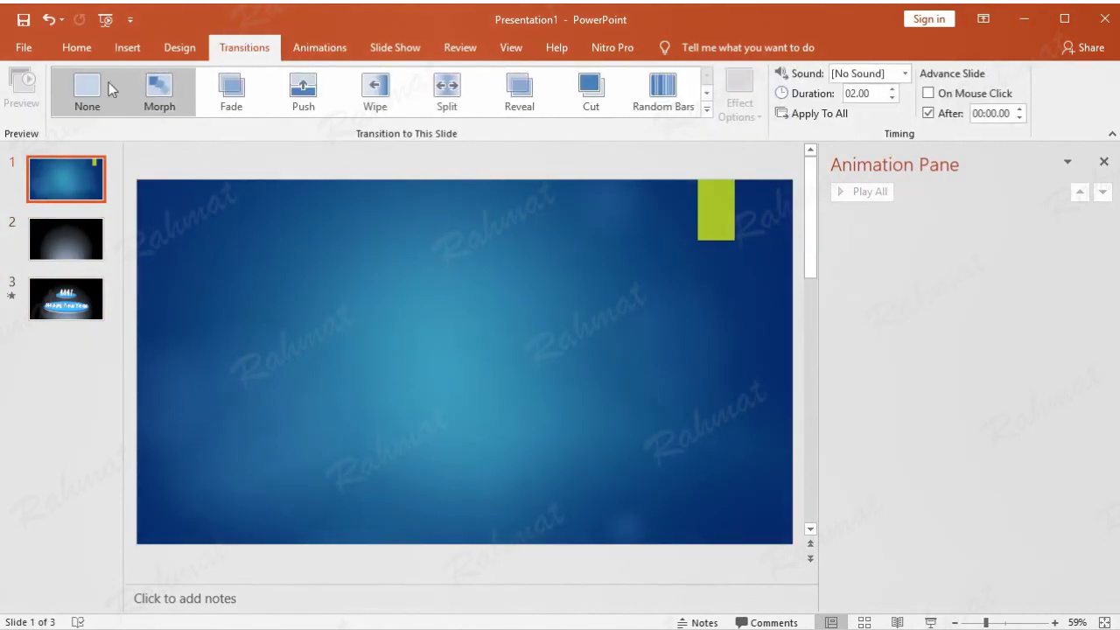
Give slide 2 the Curtains transition and close the Animation Pane
{"action": "left_click", "coordinate": [77, 238]}
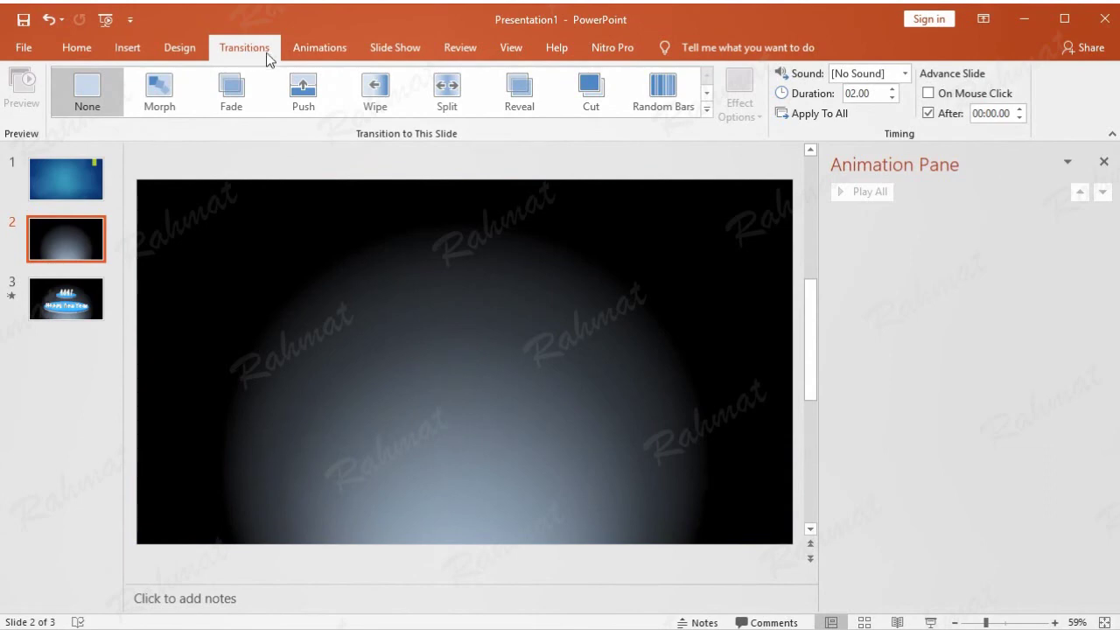
{"action": "left_click", "coordinate": [706, 110]}
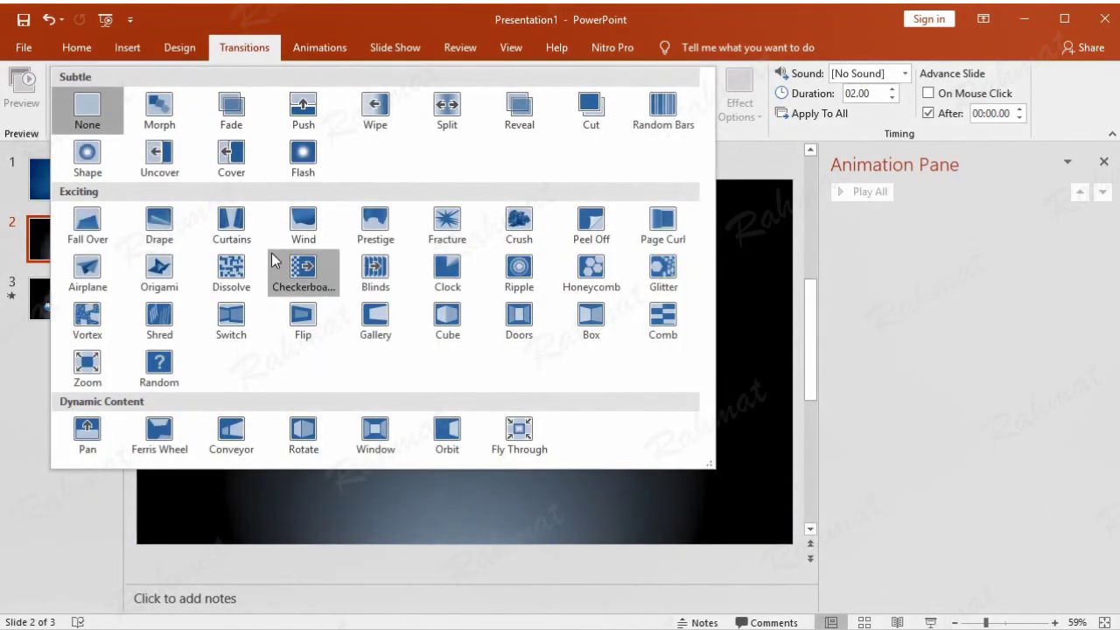
{"action": "left_click", "coordinate": [243, 219]}
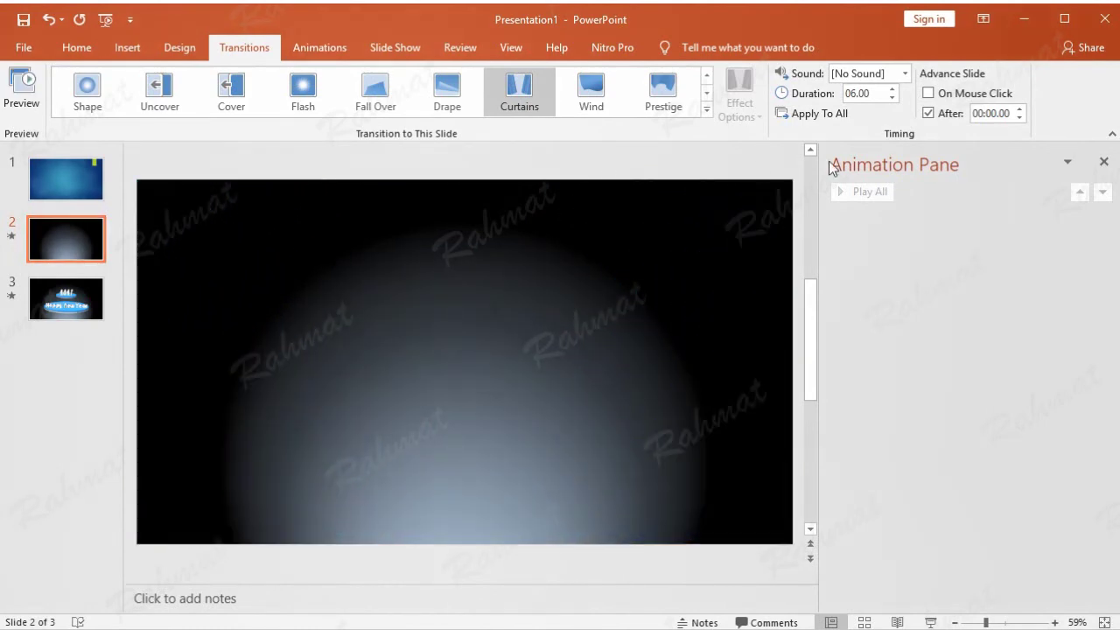
{"action": "left_click", "coordinate": [85, 294]}
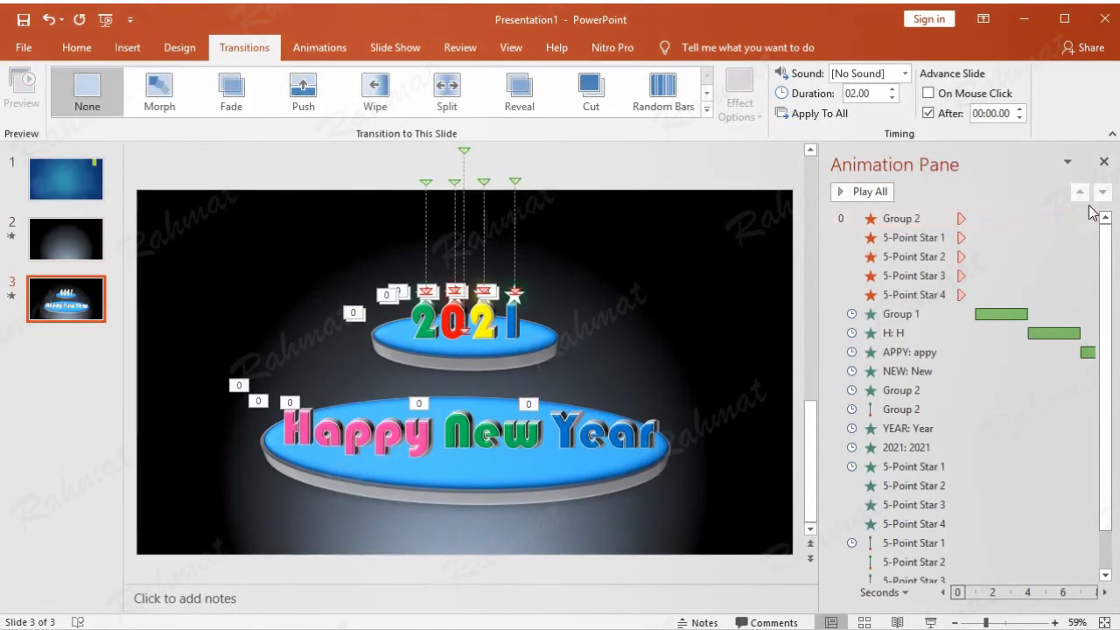
{"action": "left_click", "coordinate": [1104, 164]}
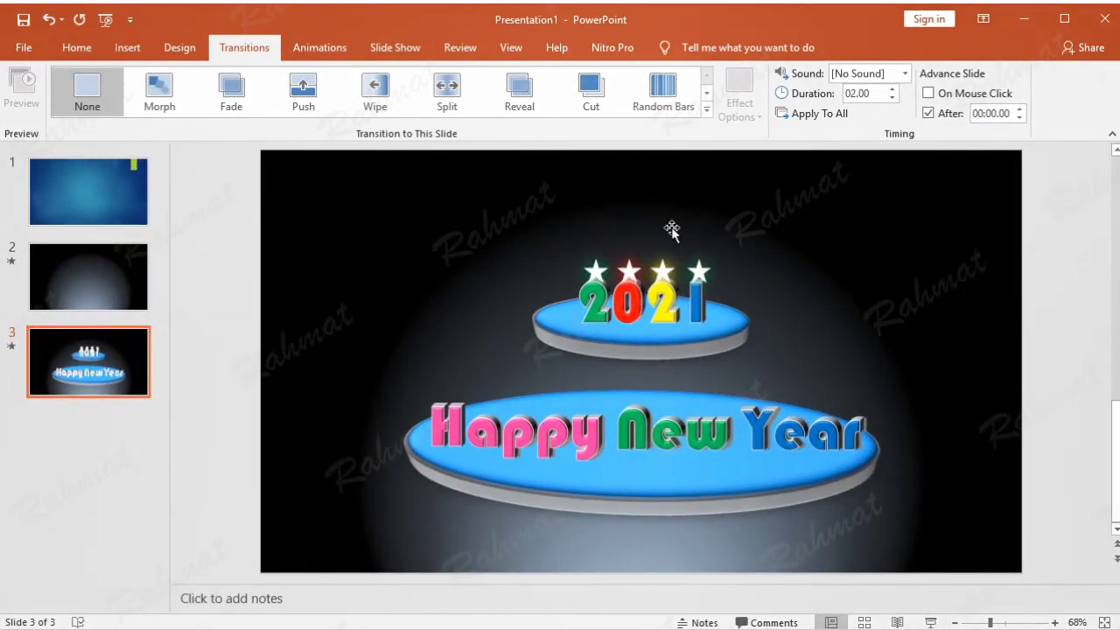
{"action": "left_click", "coordinate": [374, 53]}
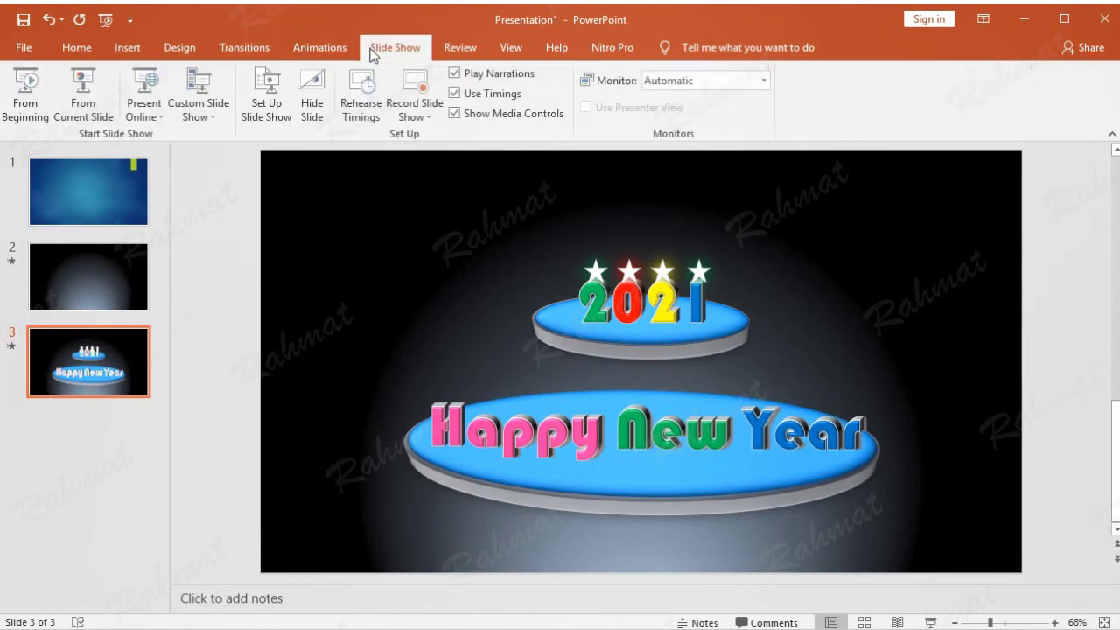
{"action": "left_click", "coordinate": [27, 88]}
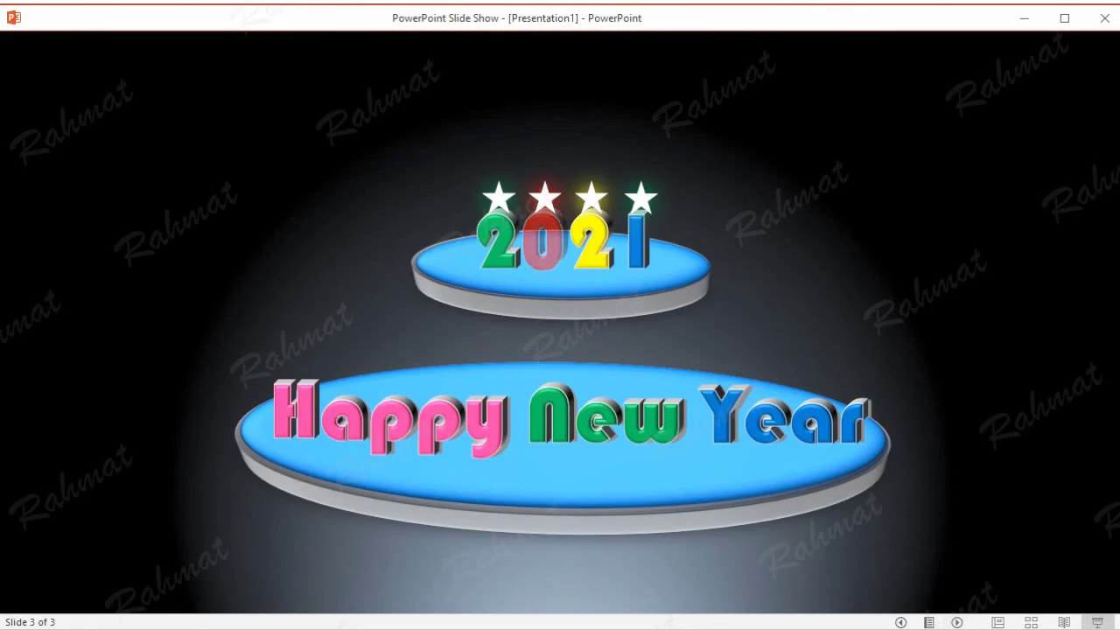
{"action": "key", "text": "Escape"}
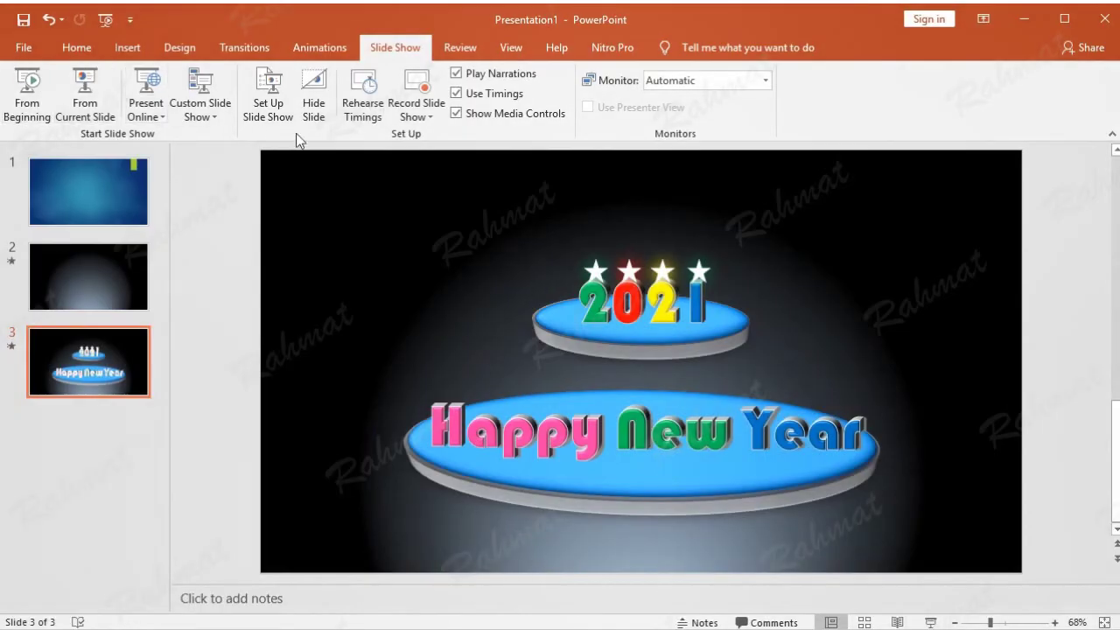